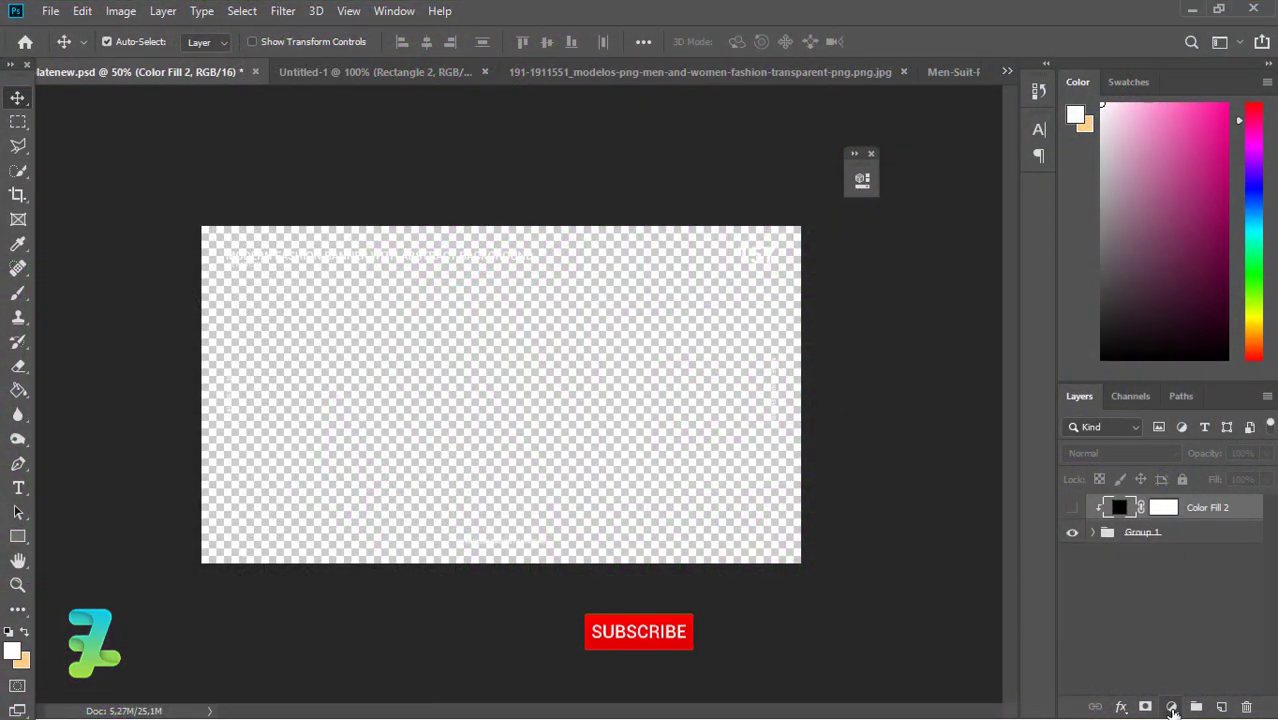
Add a Gradient Fill layer to the banner and open its Gradient Editor.
left_click(1172, 707)
left_click(1168, 400)
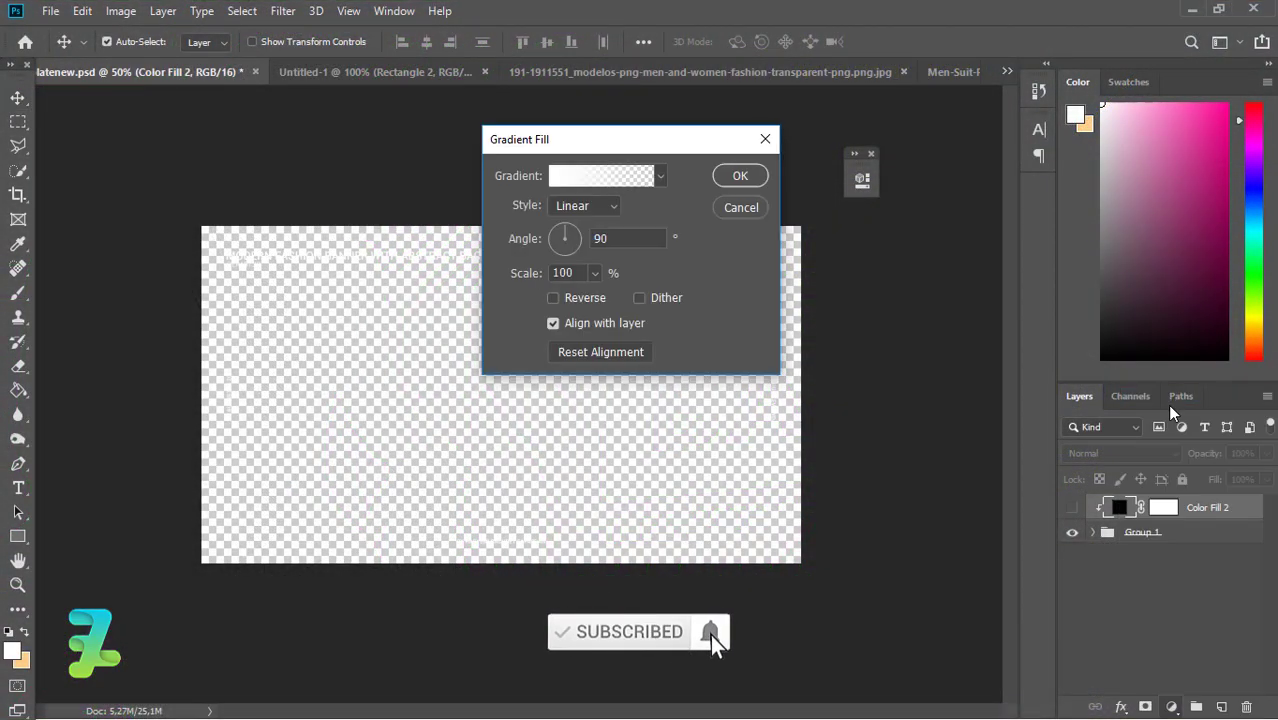
left_click(598, 178)
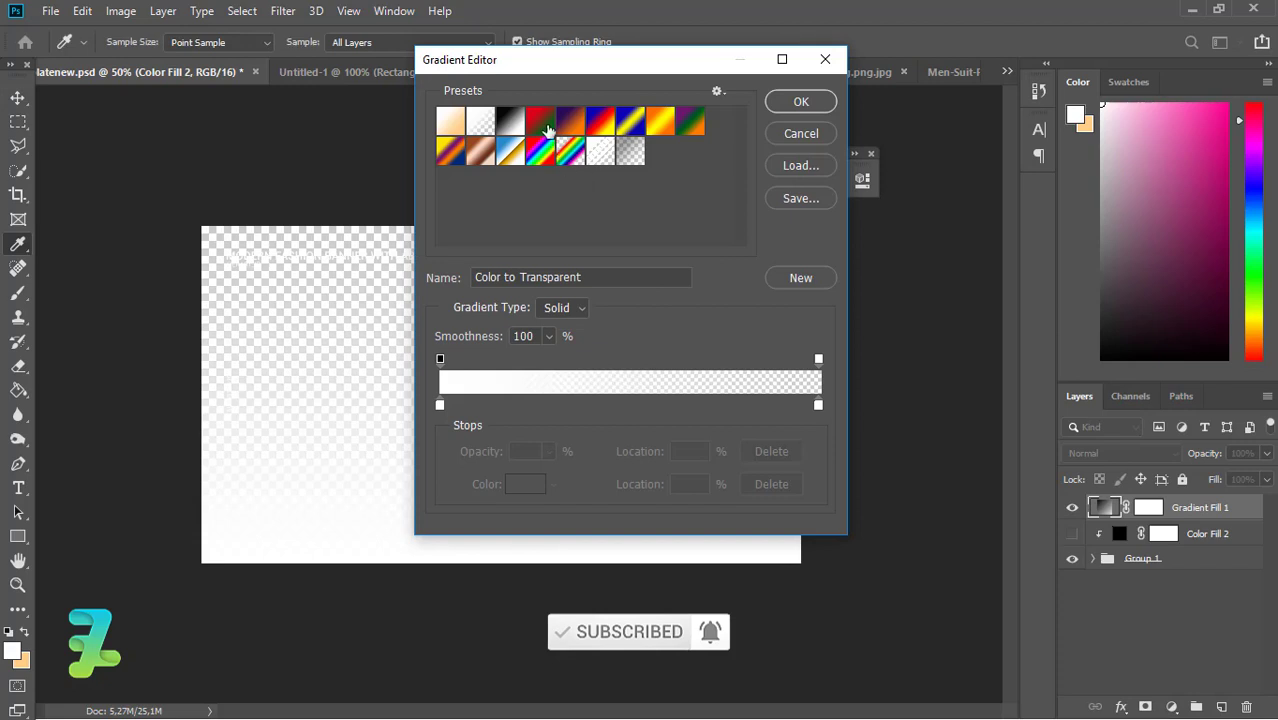
Start from the Red, Green preset and set the left stop to magenta ff00ba.
left_click(547, 130)
double_click(441, 404)
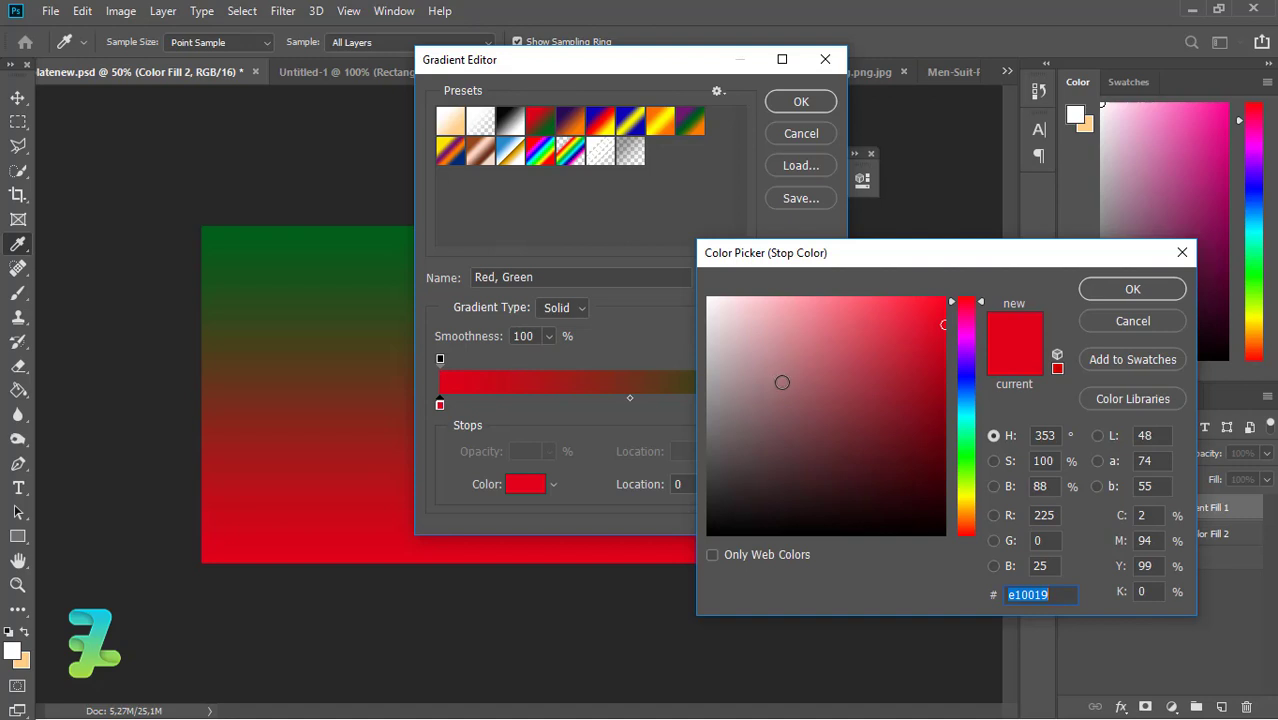
left_click(962, 332)
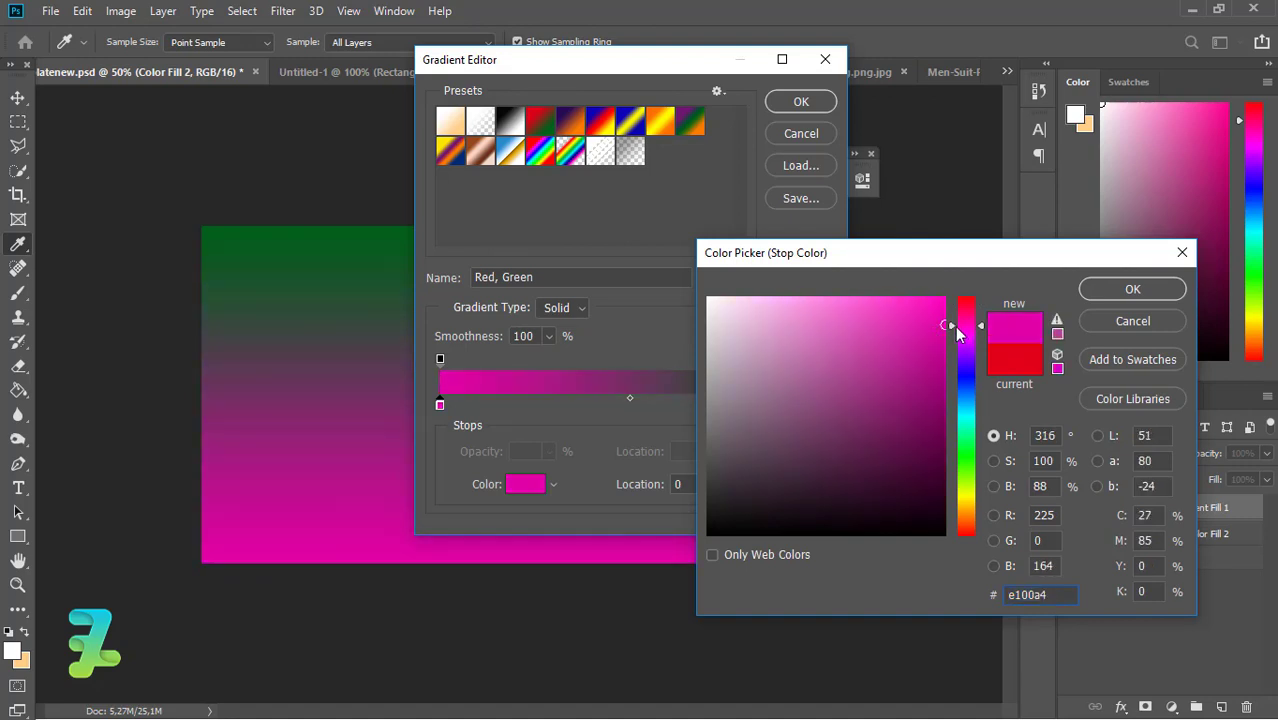
left_click_drag(945, 325, 970, 272)
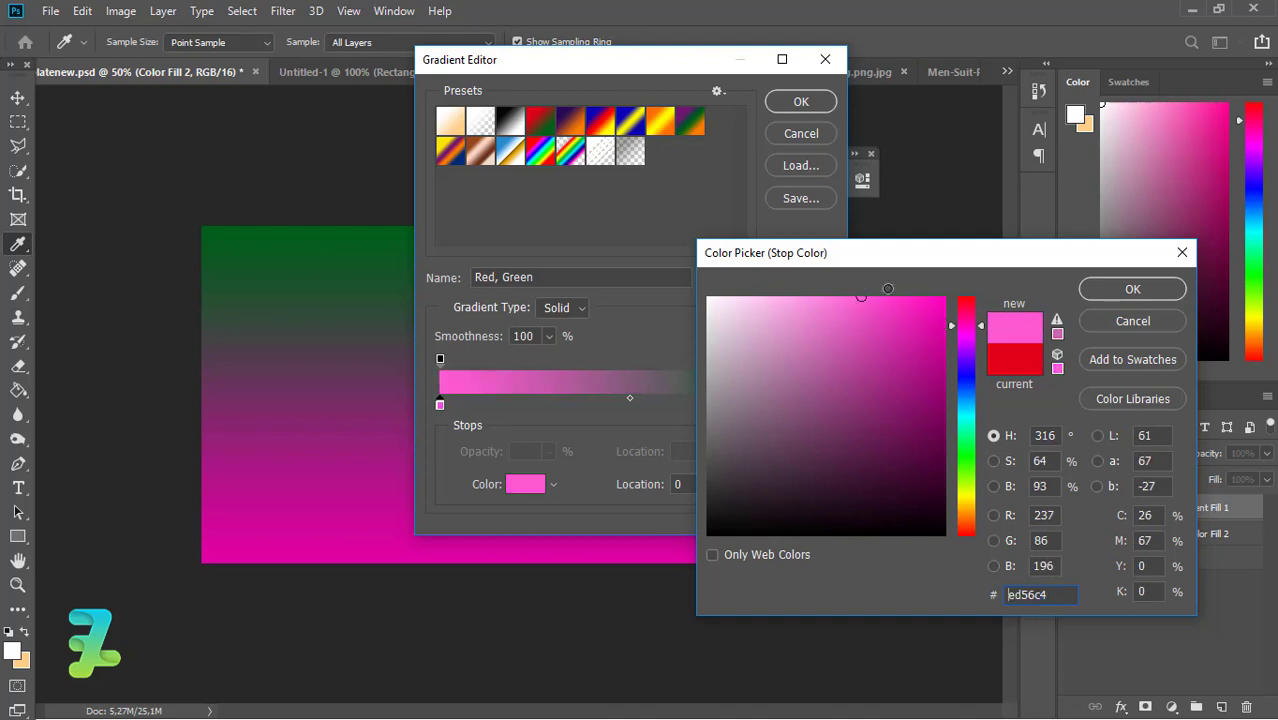
left_click(1112, 292)
Set the right gradient stop to sky blue 00a8ff and accept the gradient.
double_click(818, 405)
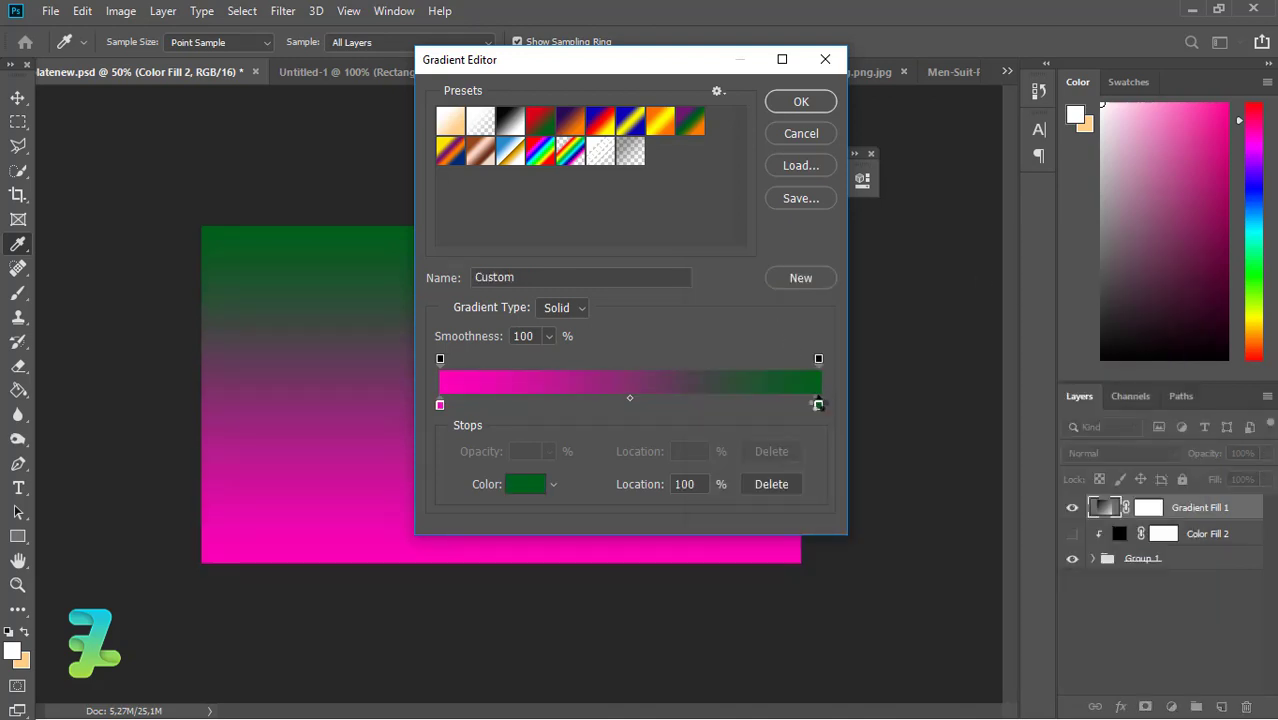
left_click(967, 420)
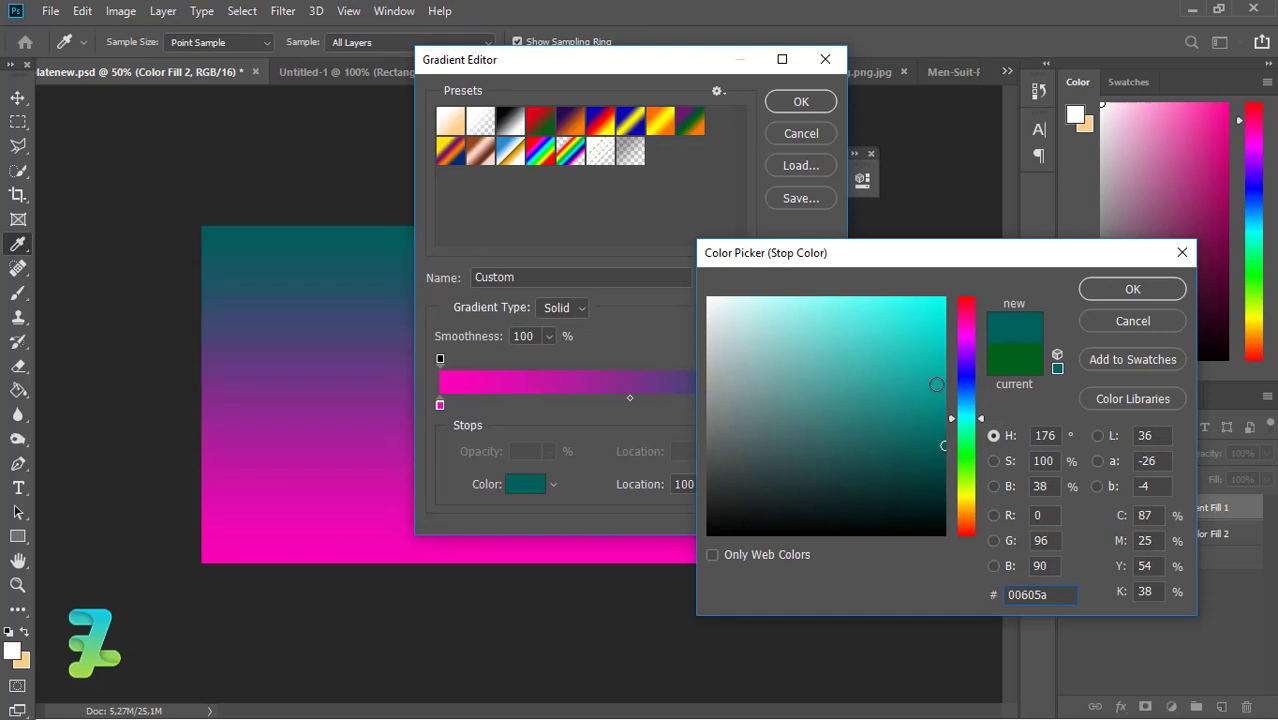
left_click_drag(946, 400, 944, 298)
left_click(966, 397)
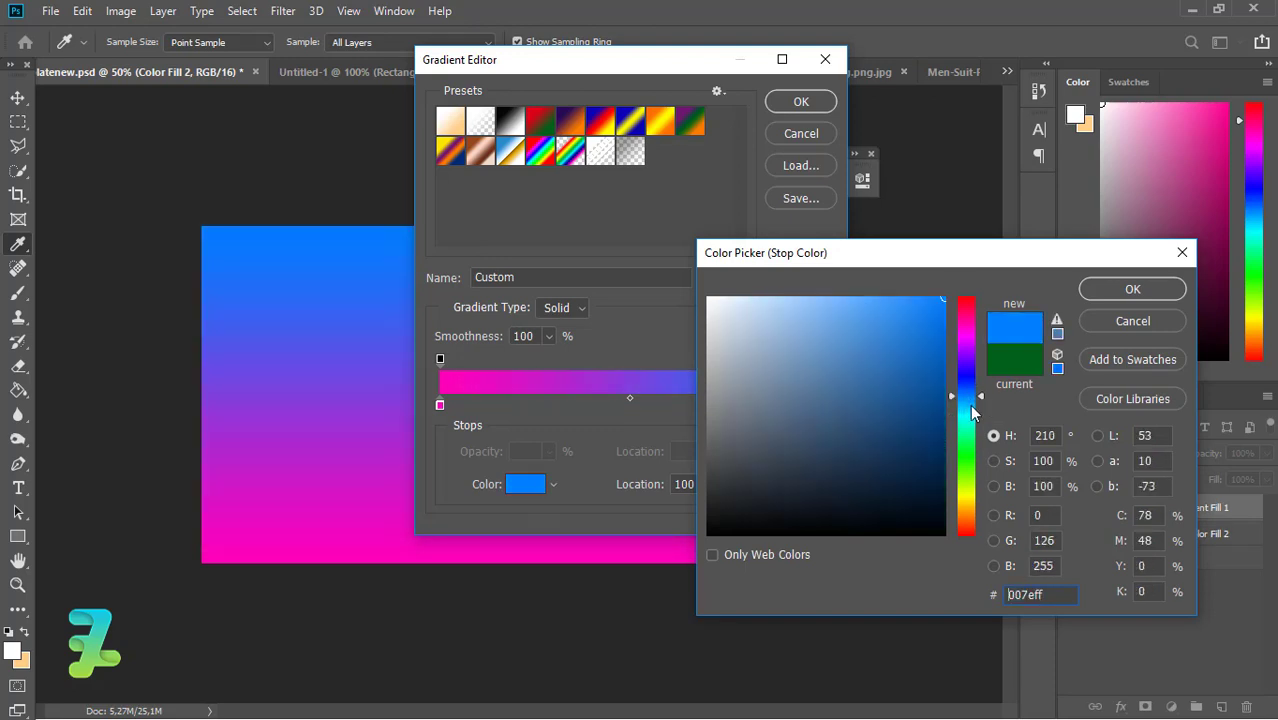
left_click(969, 404)
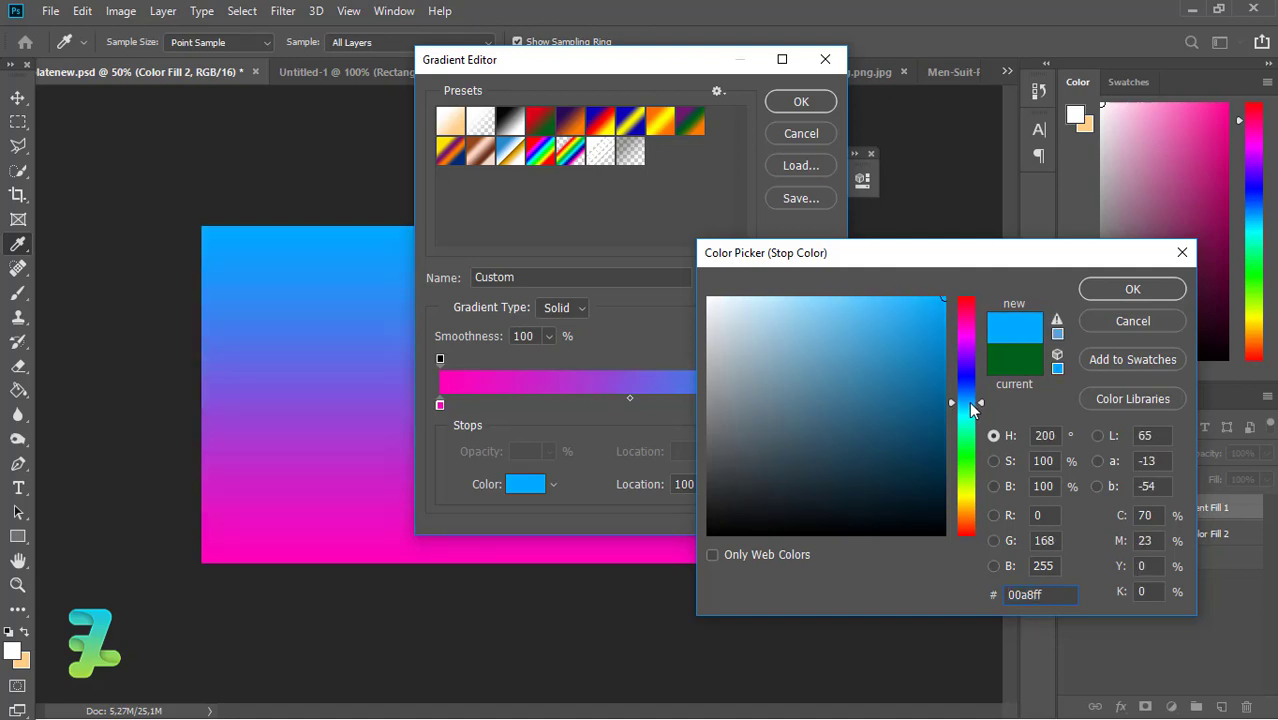
left_click(1106, 294)
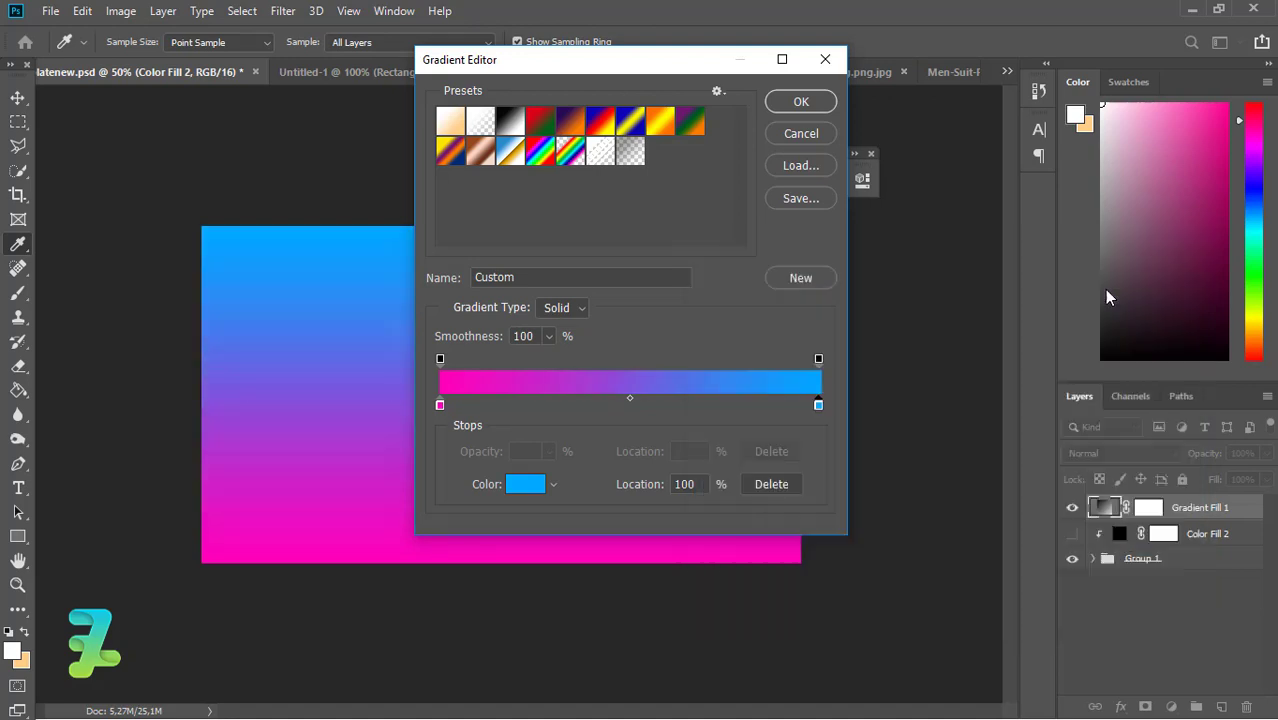
left_click(801, 102)
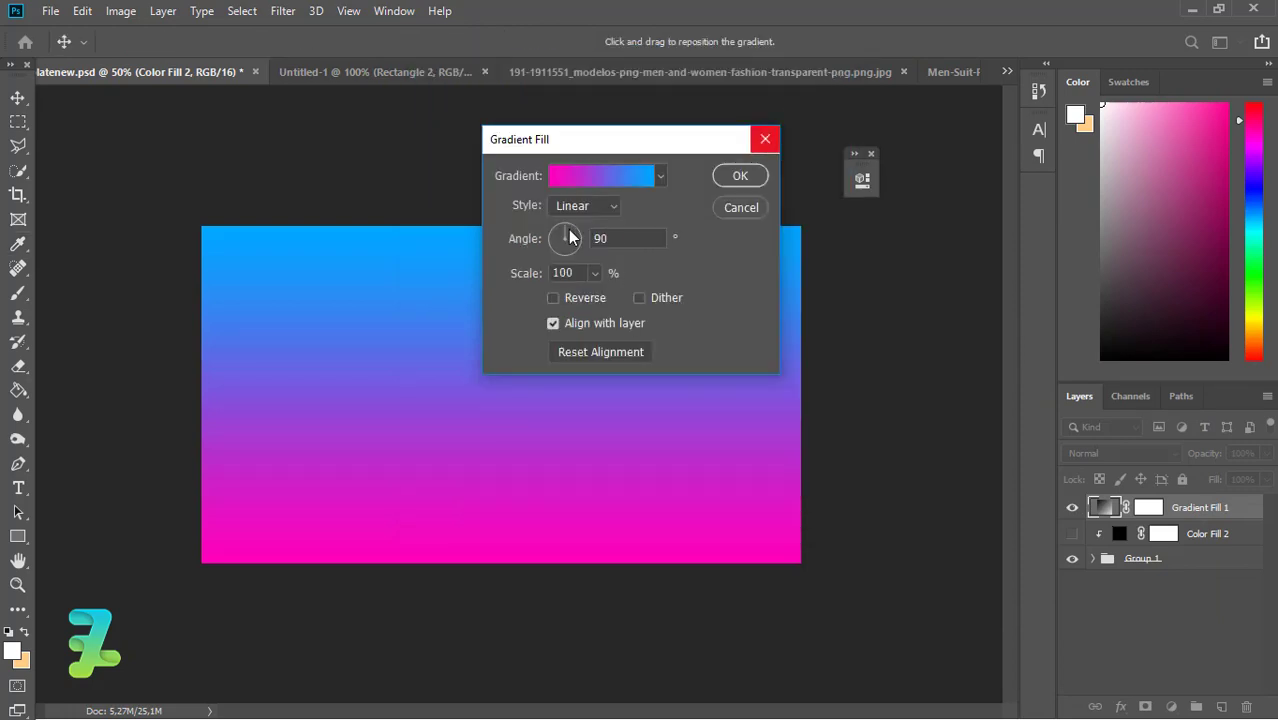
Rotate the gradient angle to 32.45° and apply the Gradient Fill.
left_click_drag(584, 234, 581, 229)
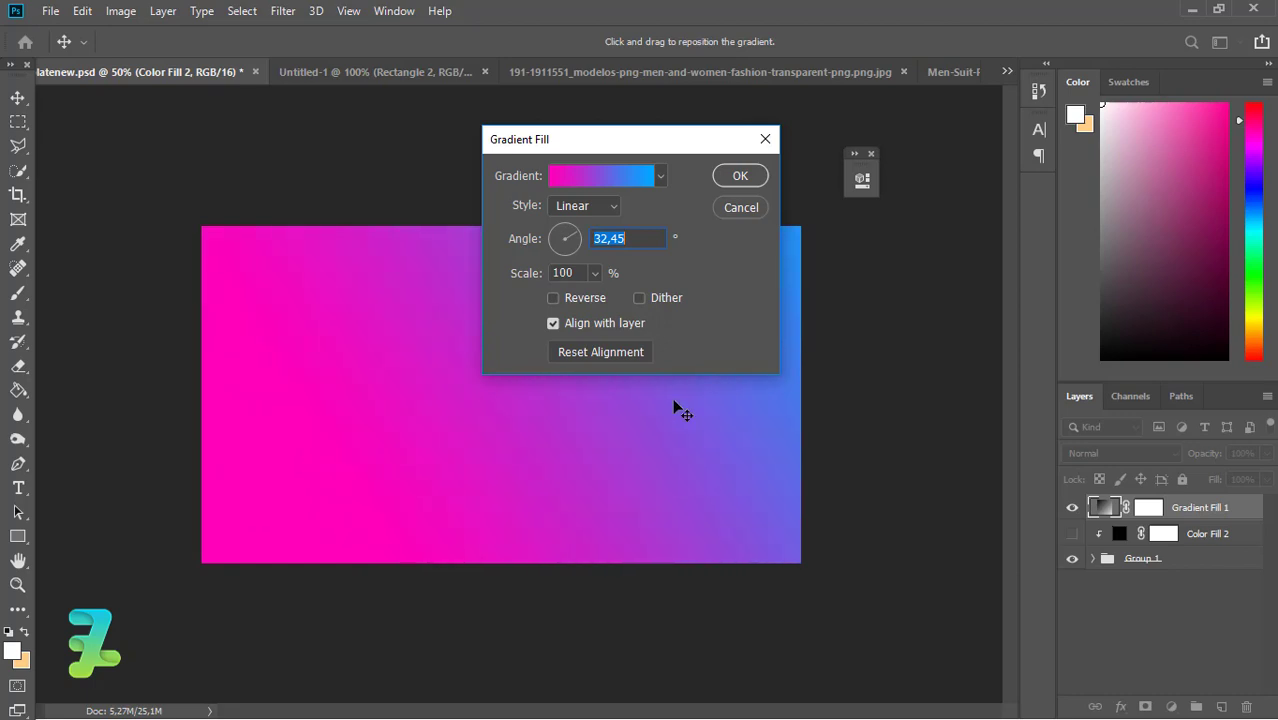
left_click(732, 180)
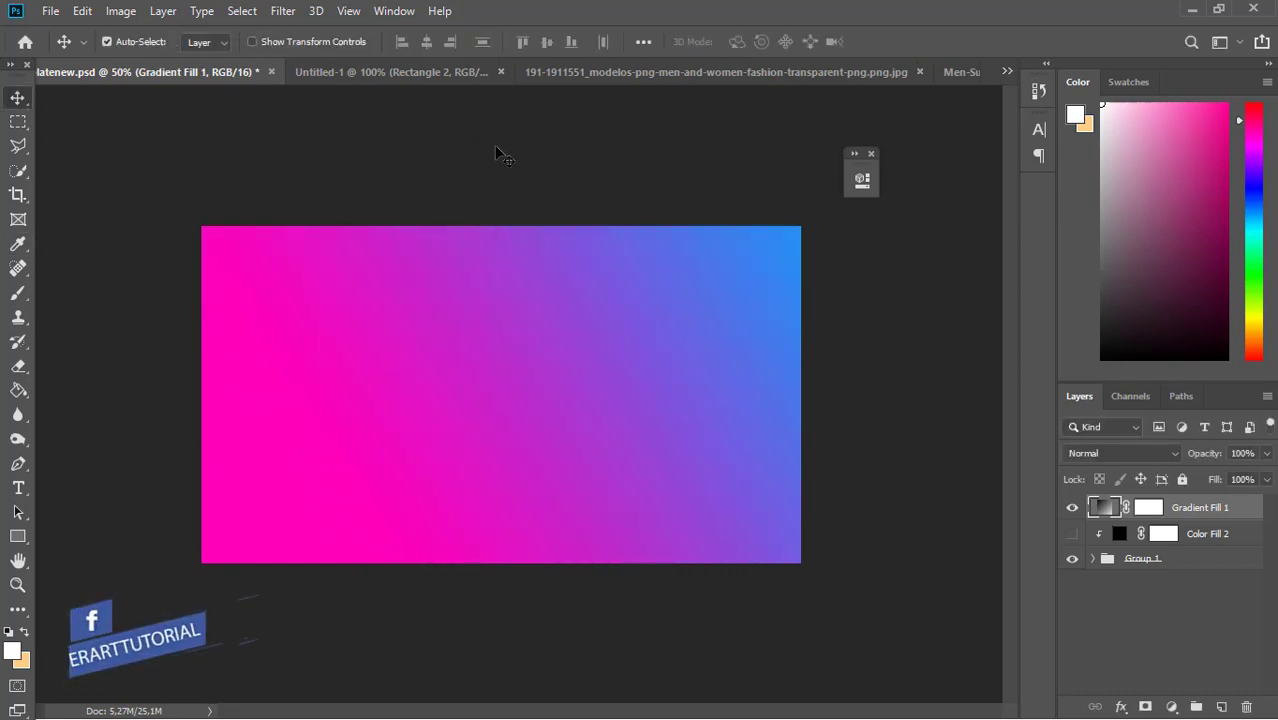
Drag the suited-man layer from Men-Suit-PNG-Image onto the banner, accepting the bit-depth warning.
left_click(946, 67)
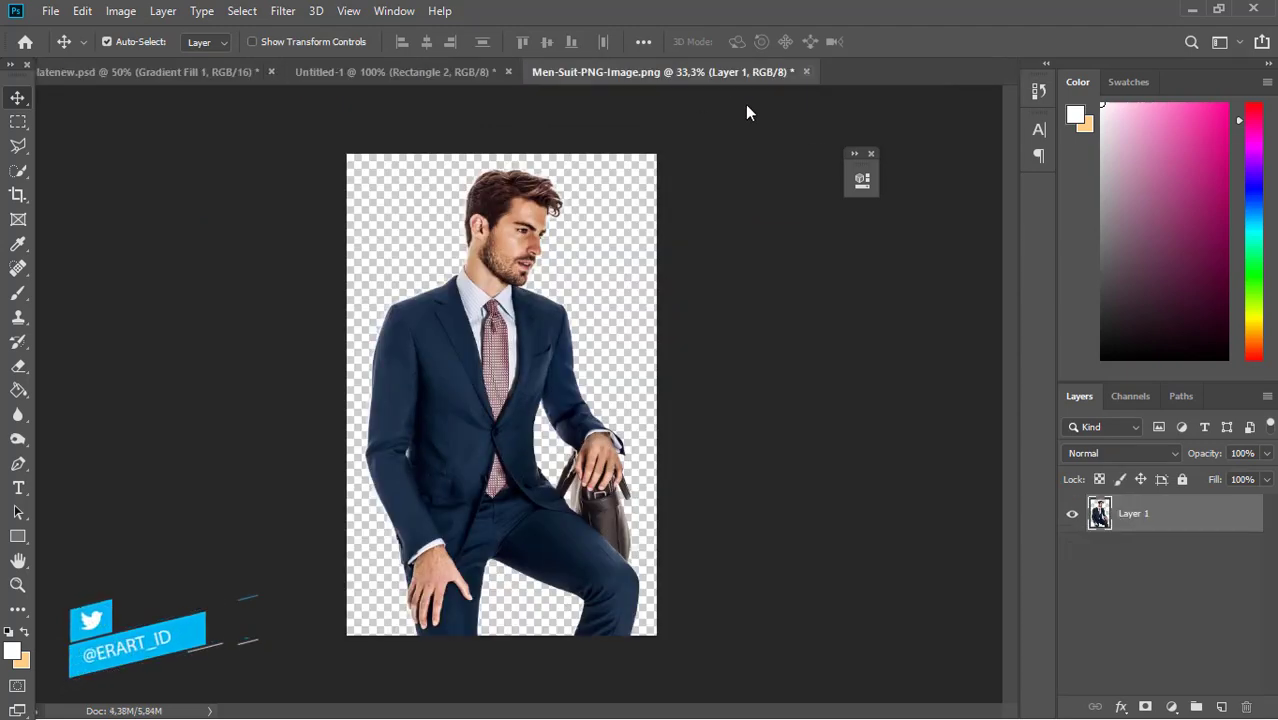
right_click(730, 74)
left_click(781, 149)
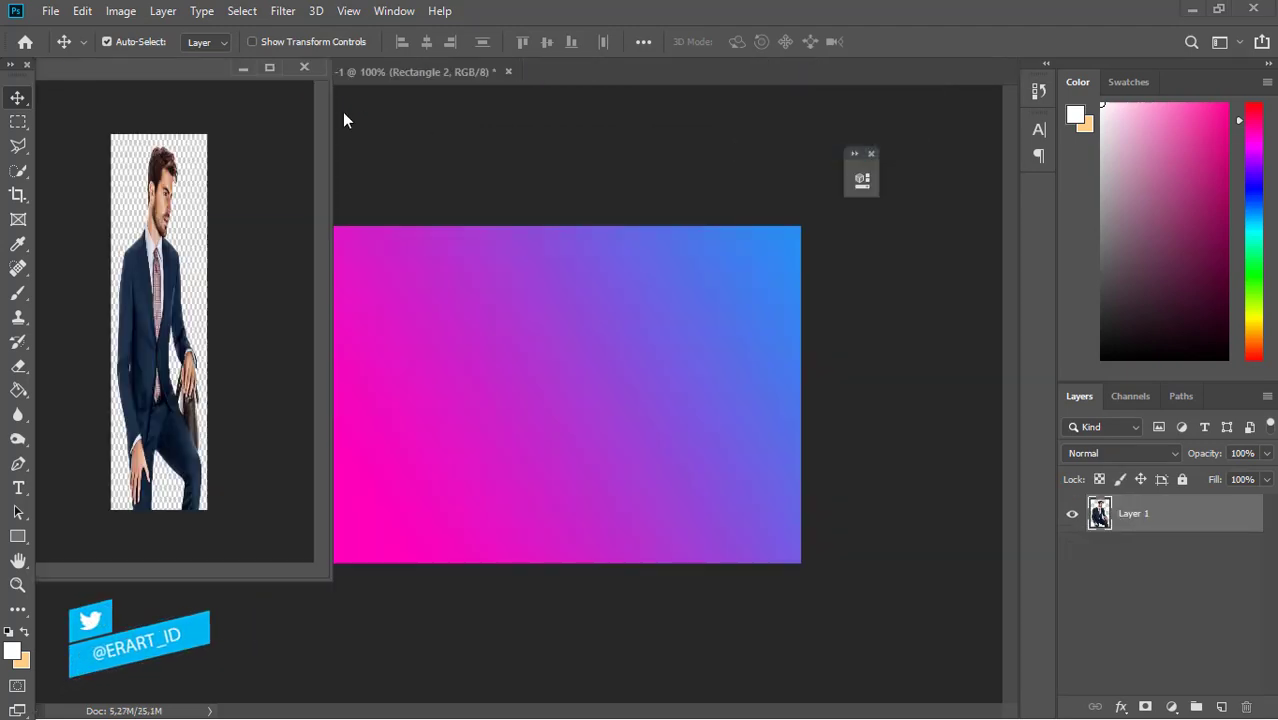
left_click_drag(156, 303, 420, 374)
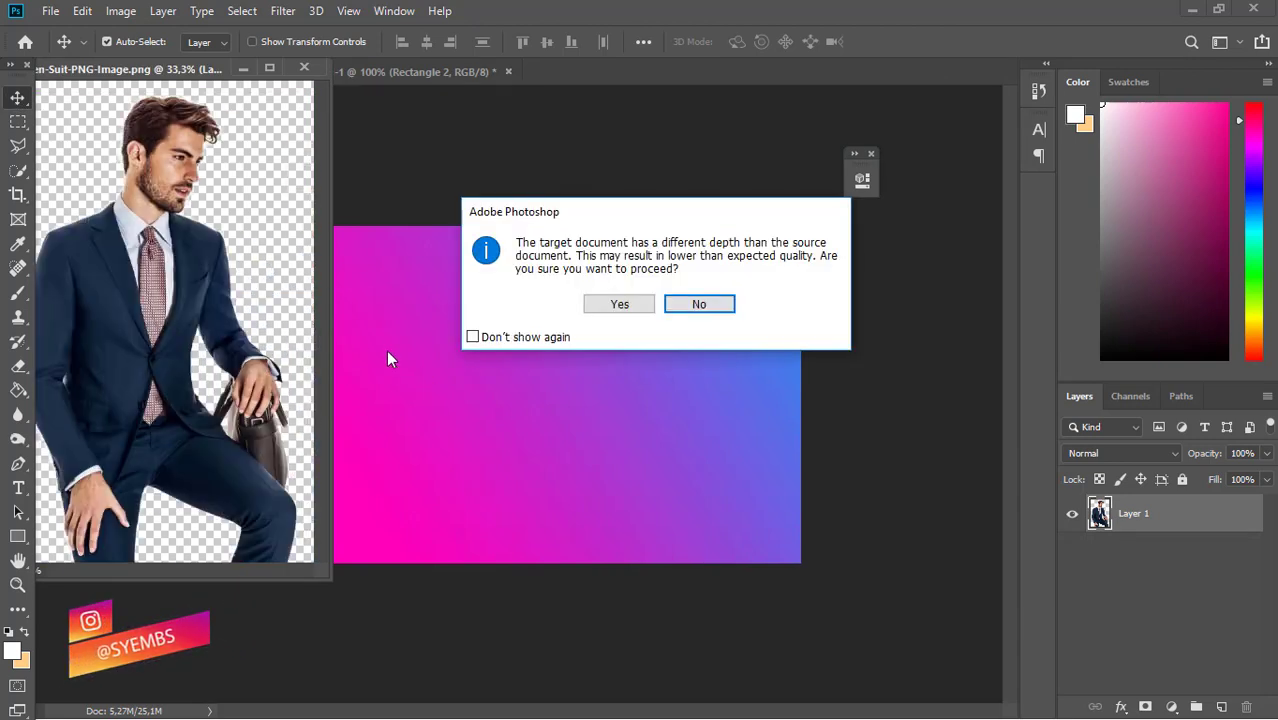
left_click(612, 303)
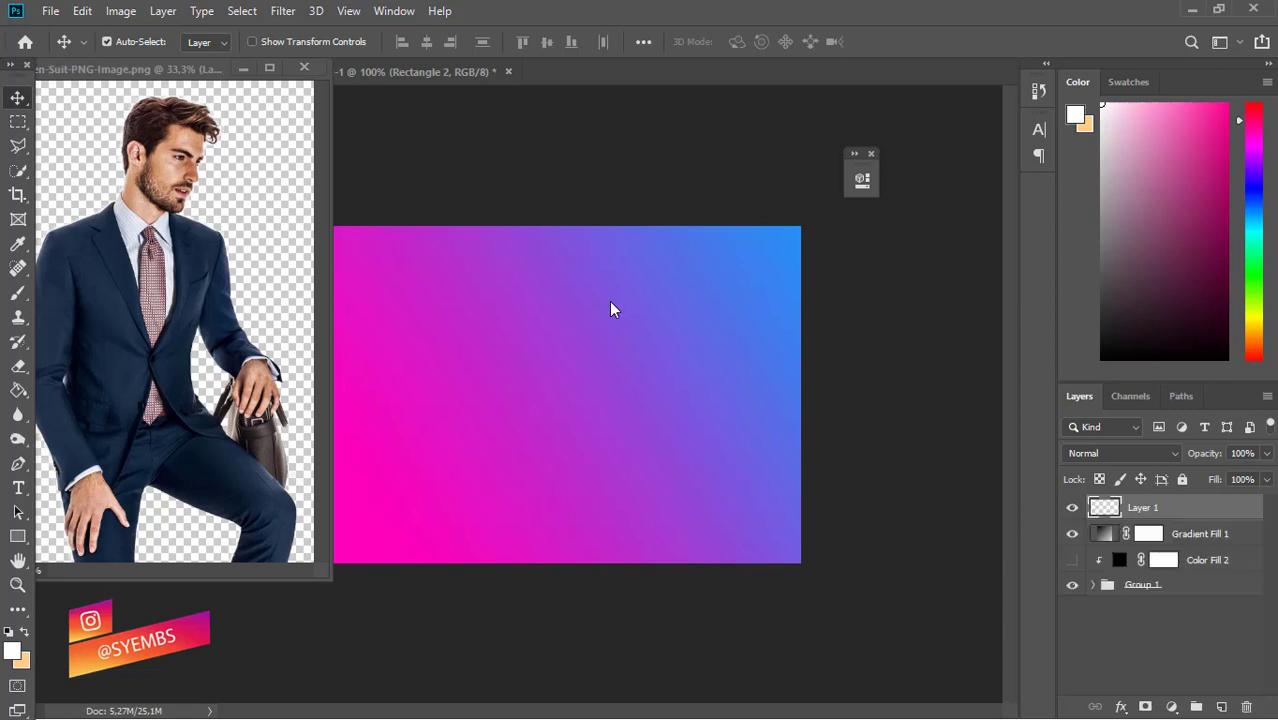
Redock the photo window and shift the man layer slightly down on the banner.
mouse_move(110, 68)
left_mouse_down()
mouse_move(515, 80)
mouse_move(415, 82)
left_mouse_up()
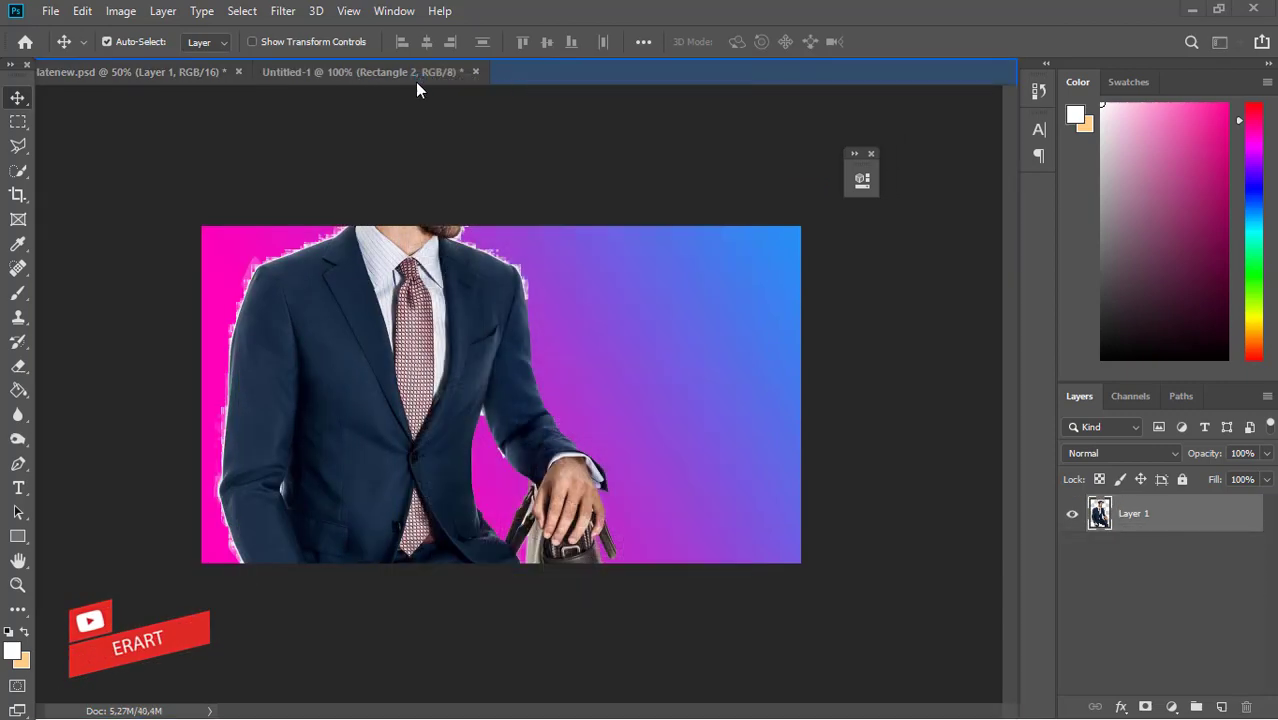
left_click_drag(158, 85, 156, 73)
left_click(155, 73)
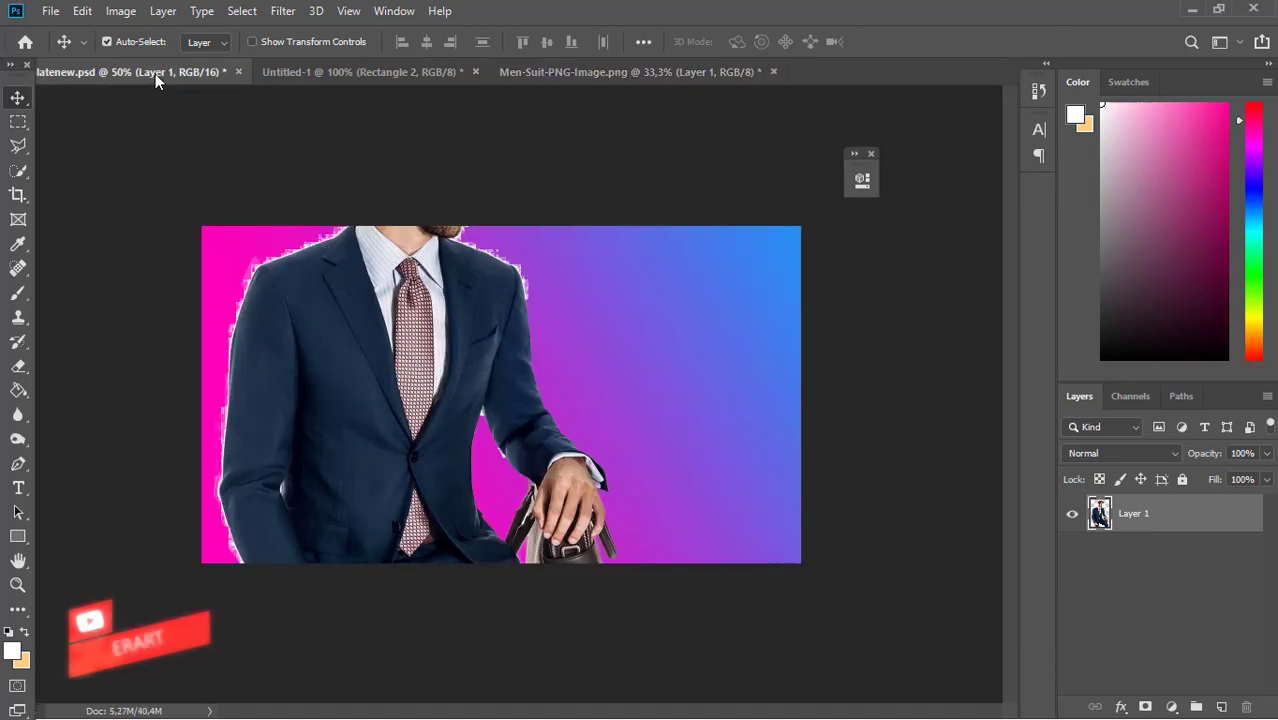
left_click_drag(462, 303, 464, 337)
Scale the man layer to 42.31% so his full figure fits the banner's left side.
key("ctrl+t")
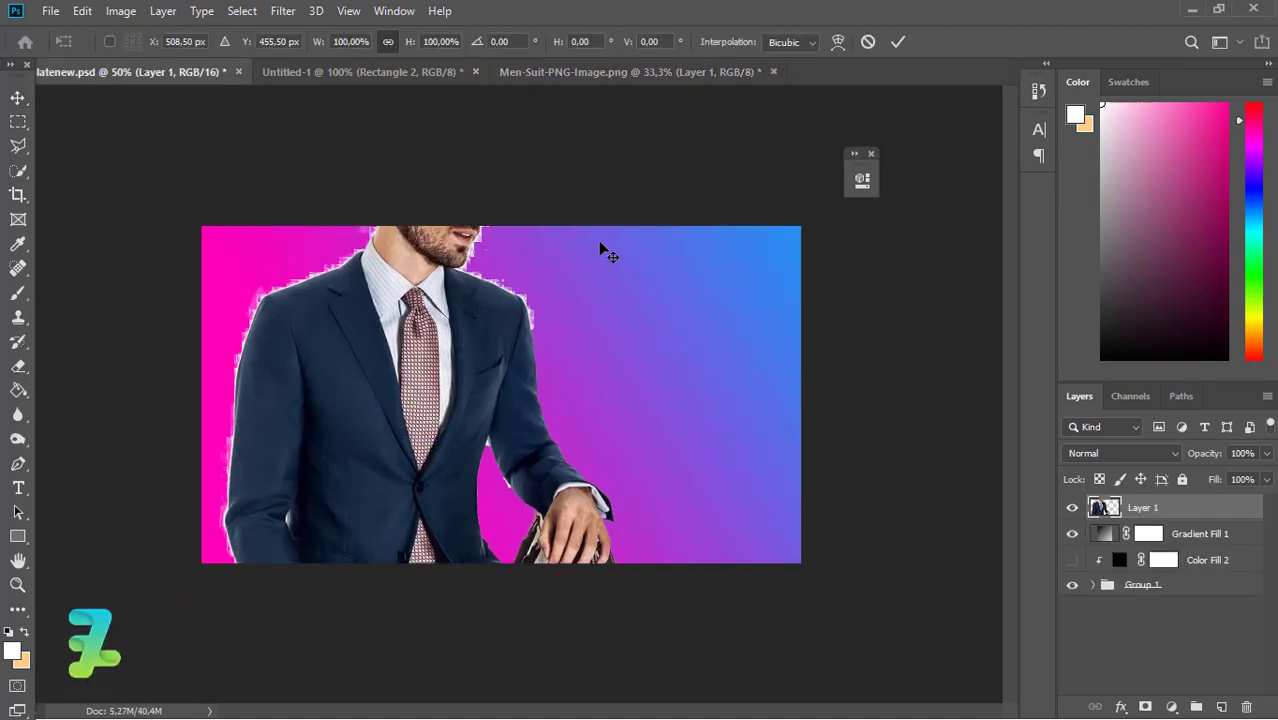
key("ctrl+minus")
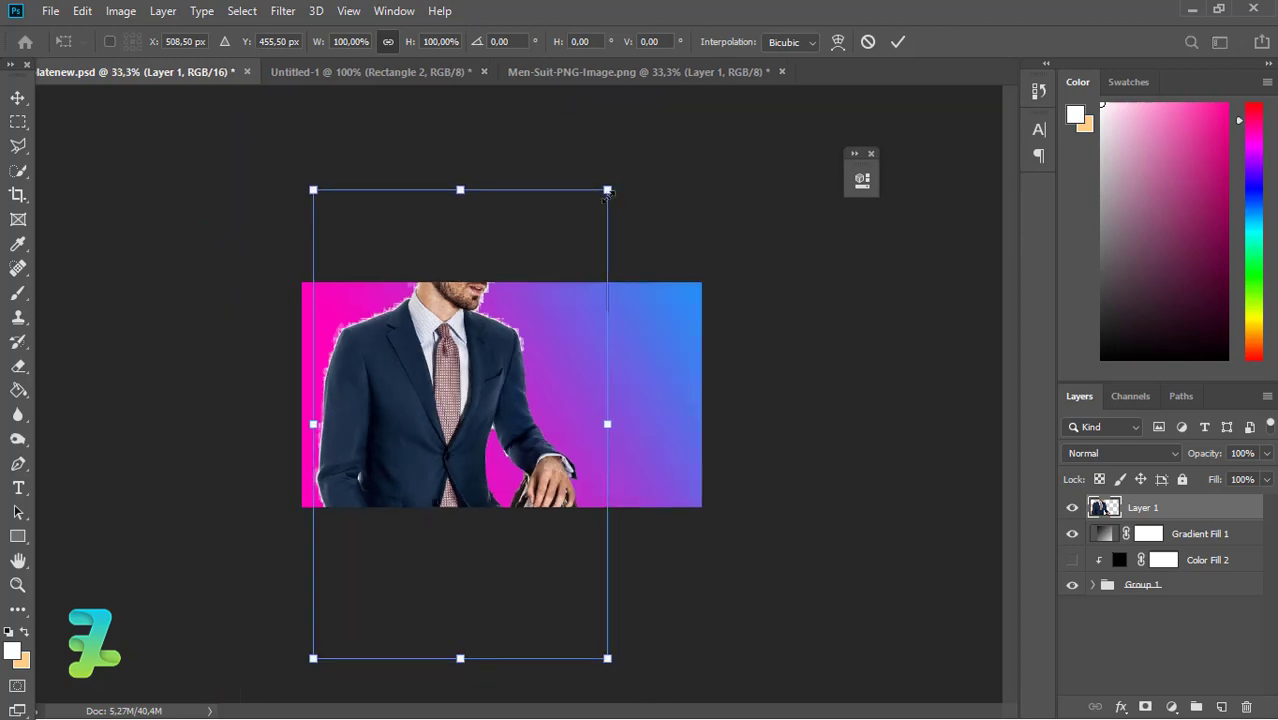
mouse_move(580, 231)
left_mouse_down()
mouse_move(487, 386)
mouse_move(401, 390)
left_mouse_up()
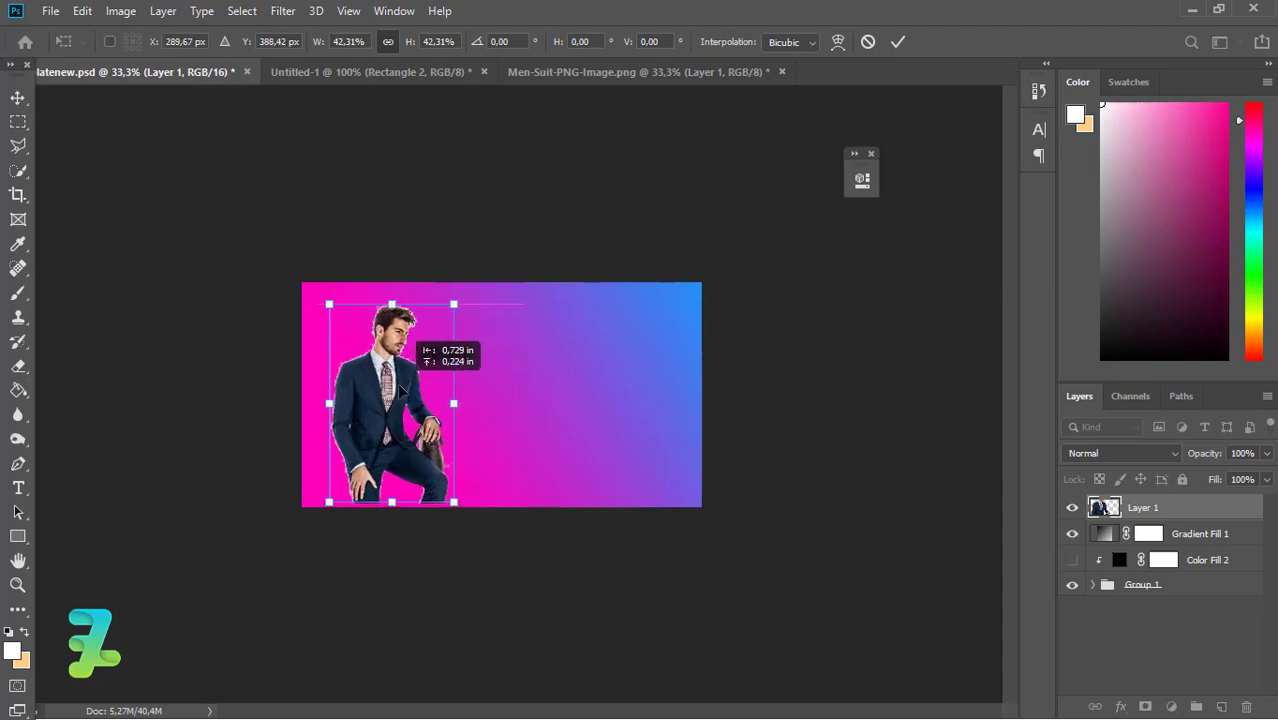
left_click(18, 97)
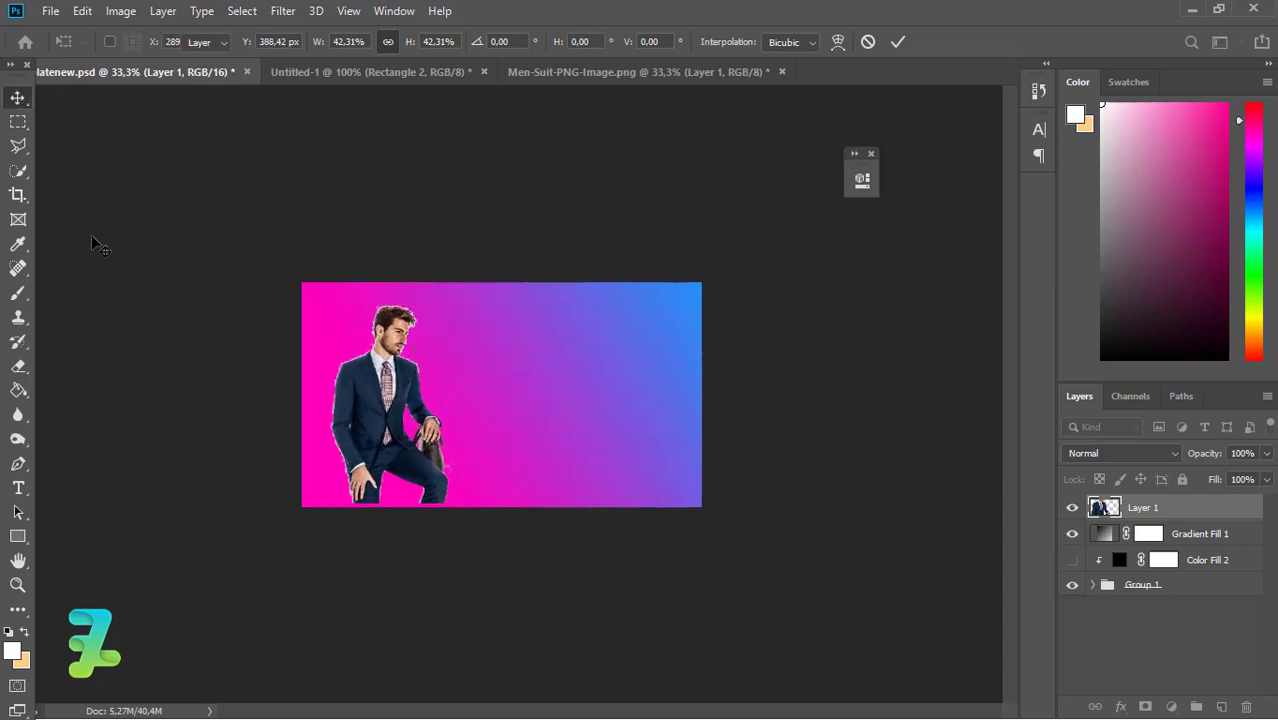
Zoom in and trace a pen path along the man's shoulder and hair outline.
key("ctrl+1")
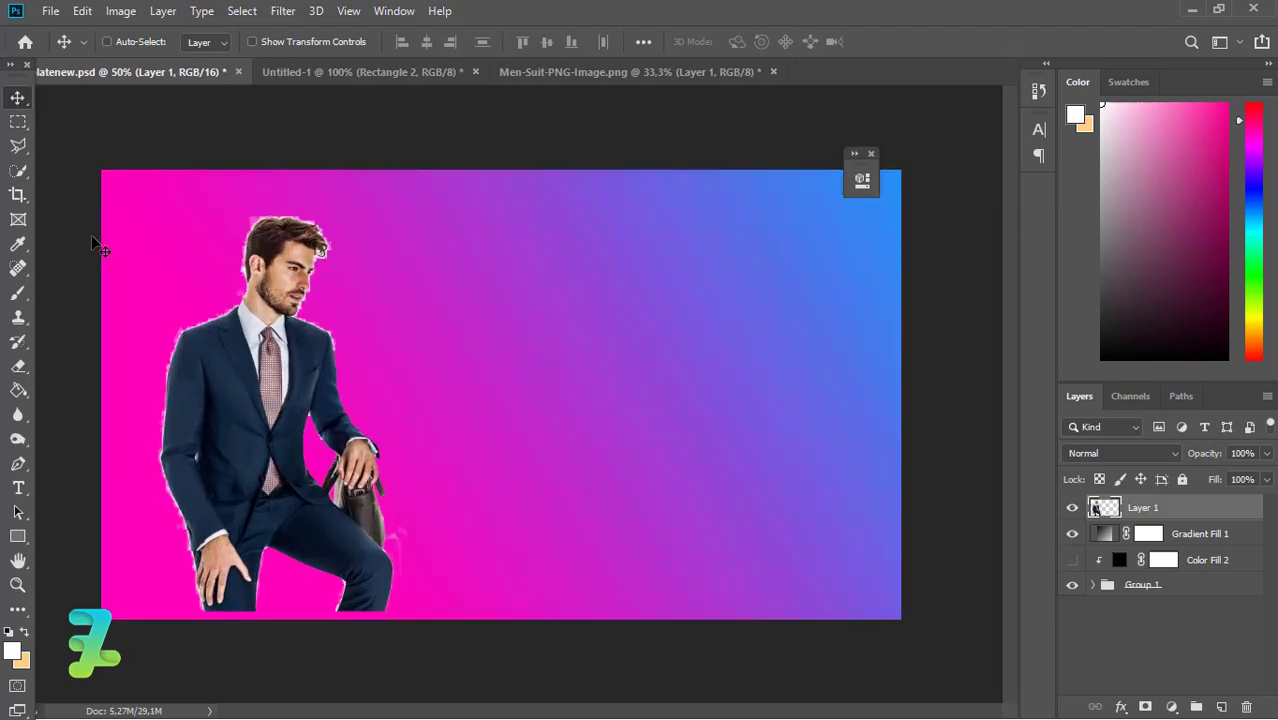
key("ctrl+plus")
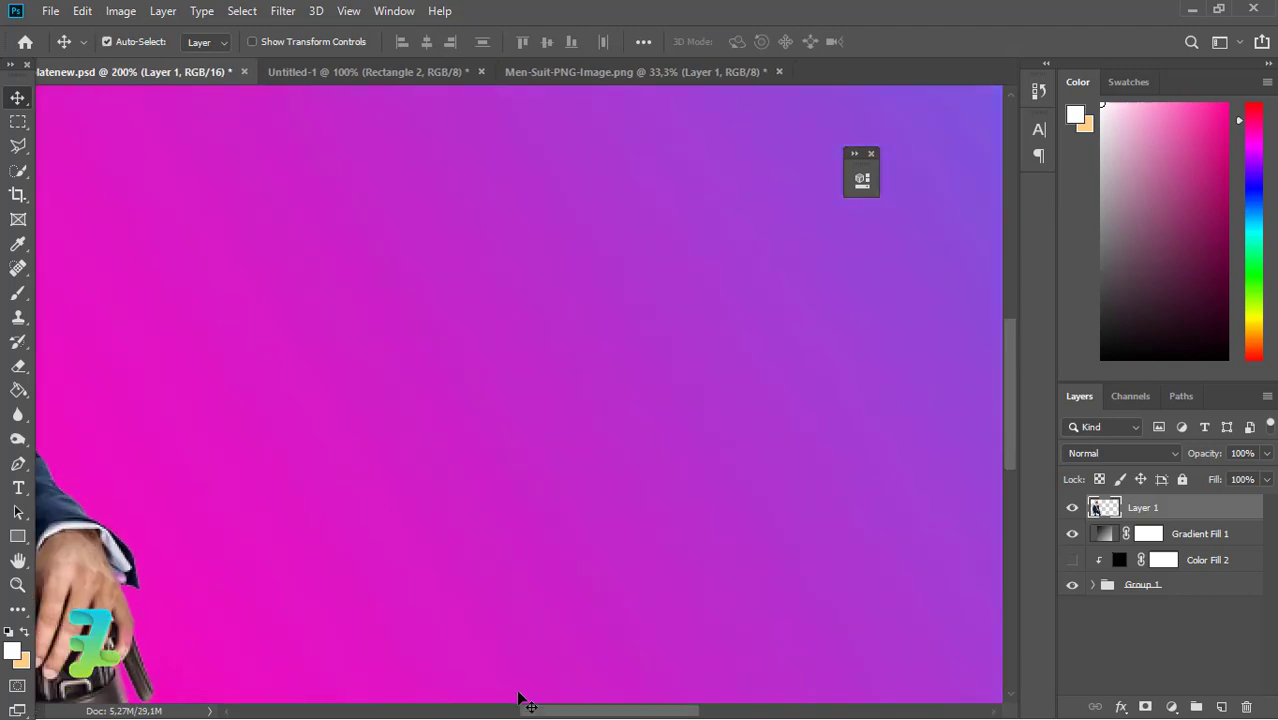
left_click_drag(536, 714, 444, 714)
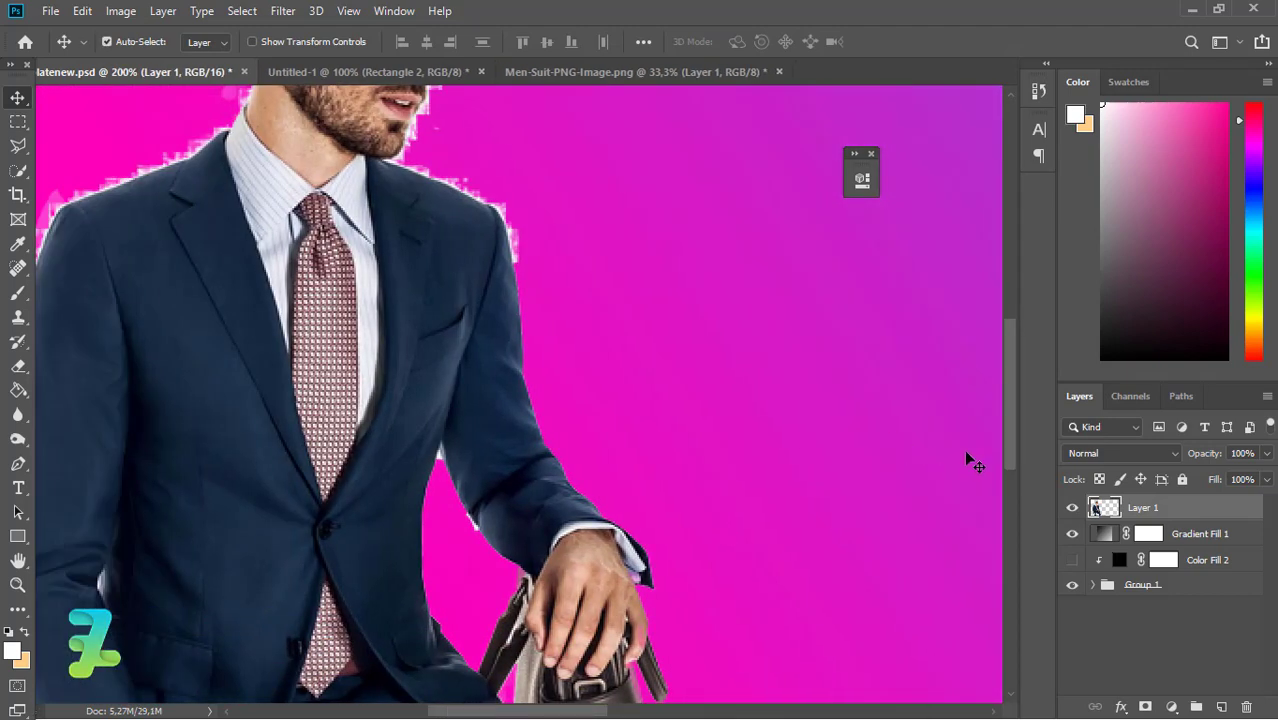
left_click_drag(1012, 450, 1005, 390)
left_click(18, 463)
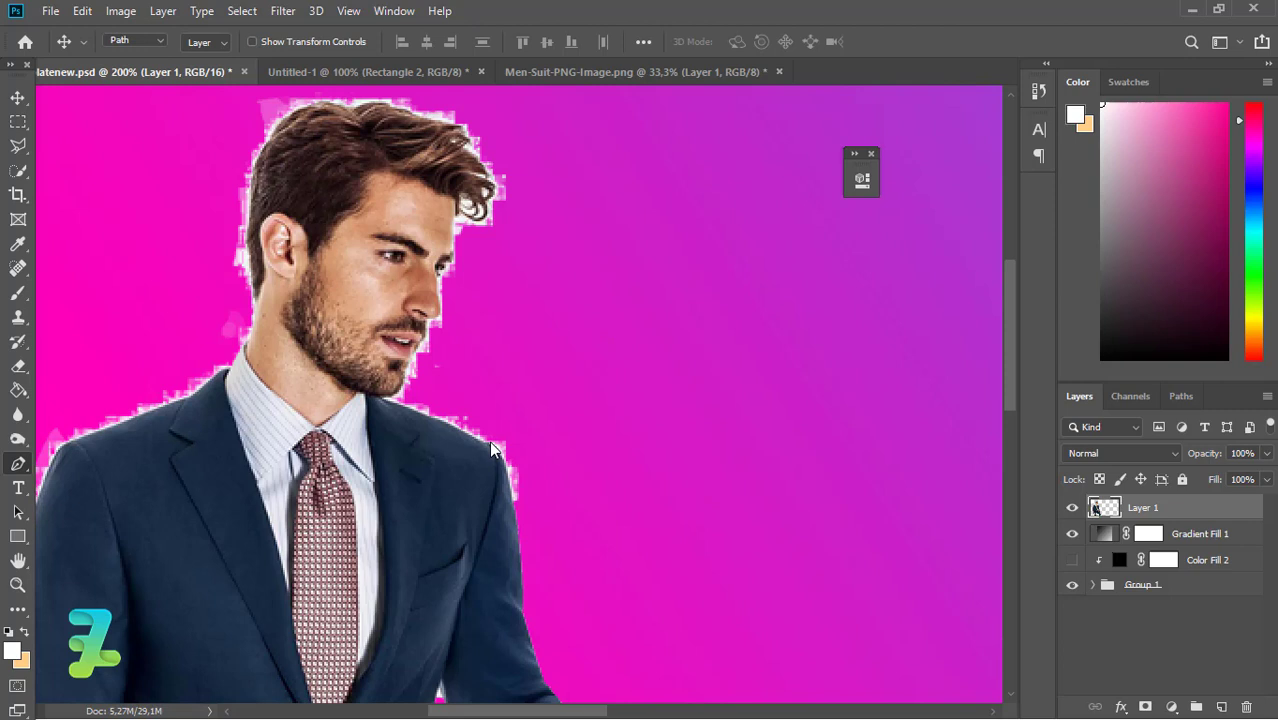
left_click(511, 502)
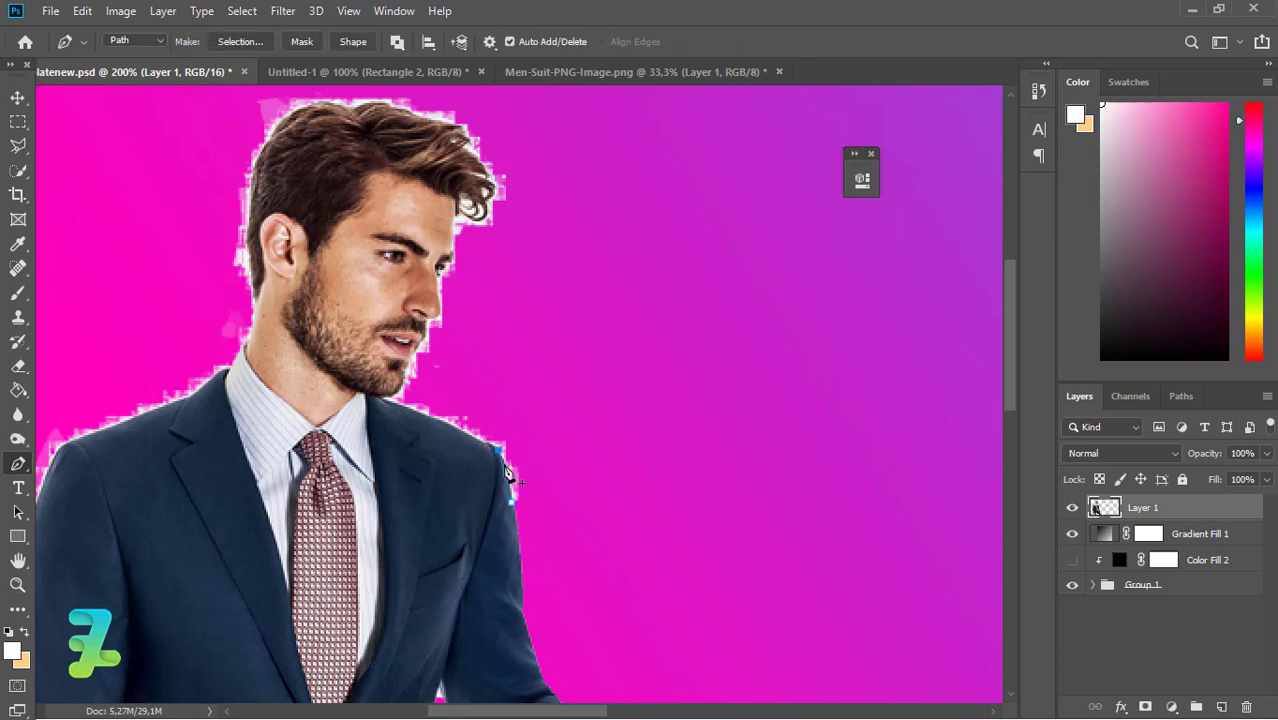
left_click(490, 446)
mouse_move(490, 446)
left_mouse_down()
mouse_move(386, 398)
mouse_move(462, 194)
mouse_move(490, 190)
mouse_move(405, 106)
mouse_move(248, 215)
mouse_move(72, 446)
mouse_move(372, 91)
left_mouse_up()
left_click_drag(300, 110, 305, 340)
scroll(305, 400, "down", 5)
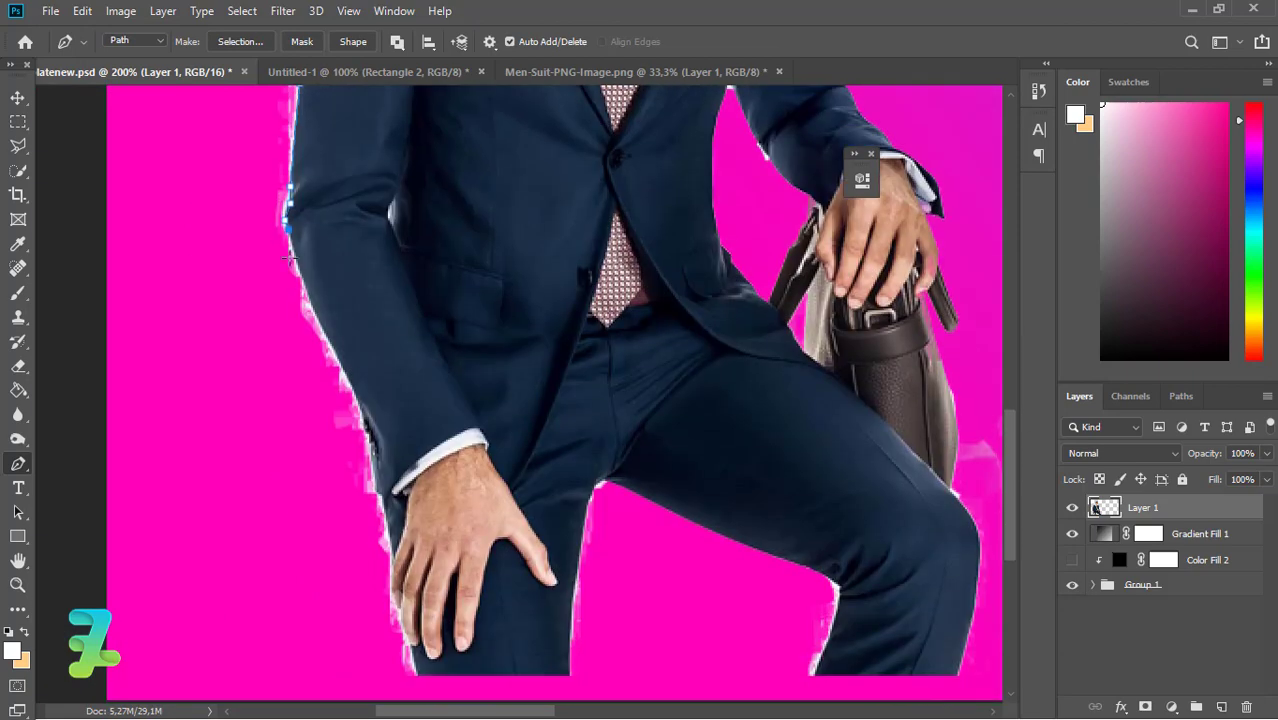
left_click_drag(290, 190, 405, 640)
scroll(400, 600, "down", 5)
mouse_move(427, 518)
left_mouse_down()
mouse_move(577, 408)
mouse_move(808, 520)
left_mouse_up()
Convert the traced path around the man into a selection.
key("ctrl+minus")
key("ctrl+minus")
key("ctrl+minus")
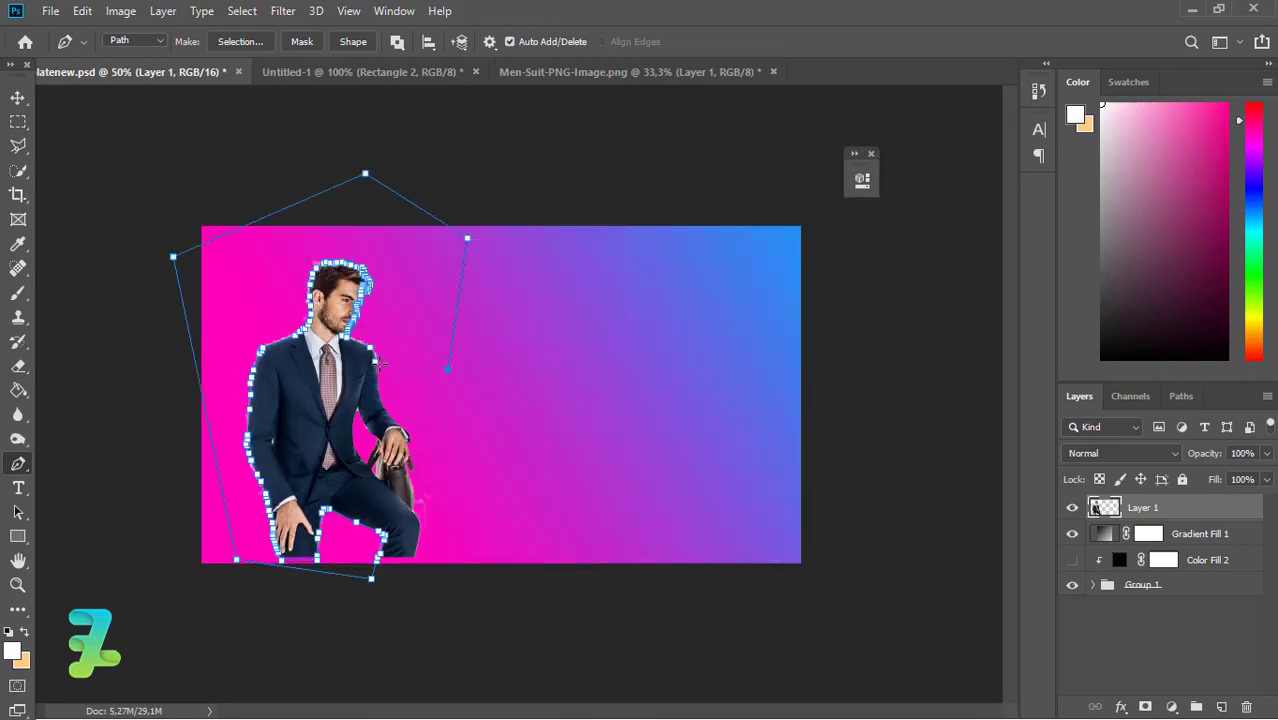
right_click(380, 372)
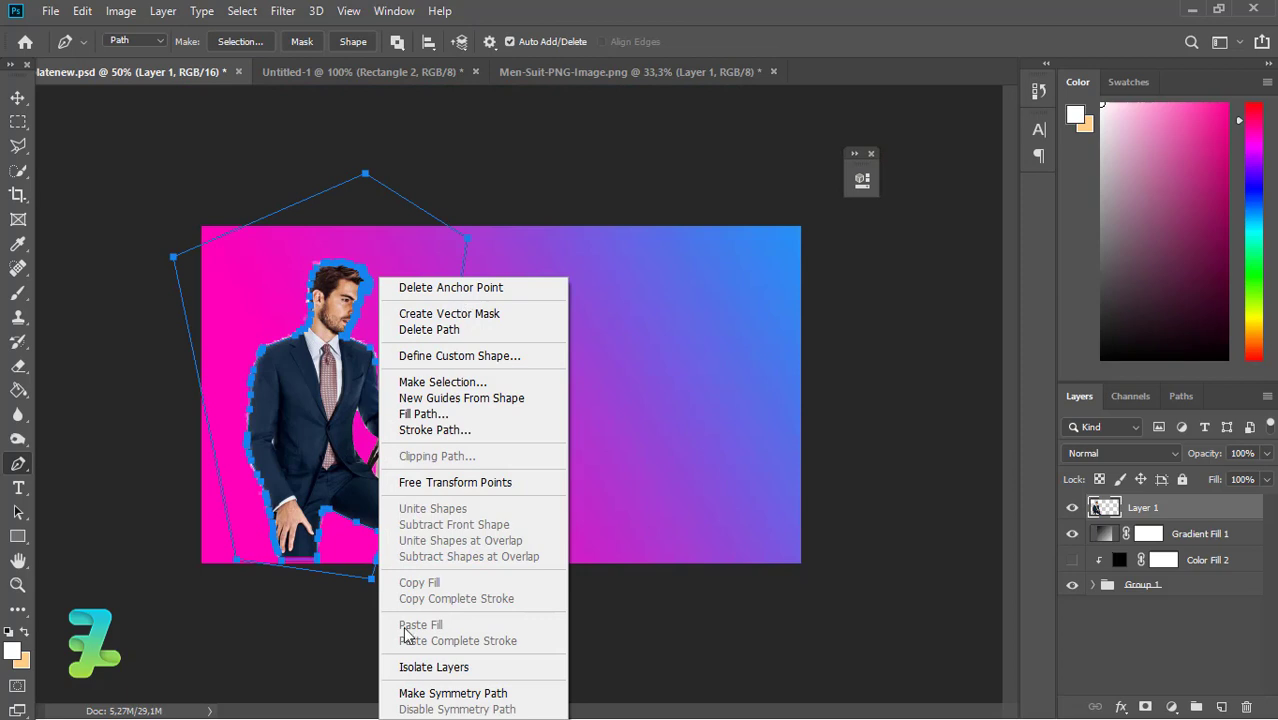
left_click(408, 383)
key("Return")
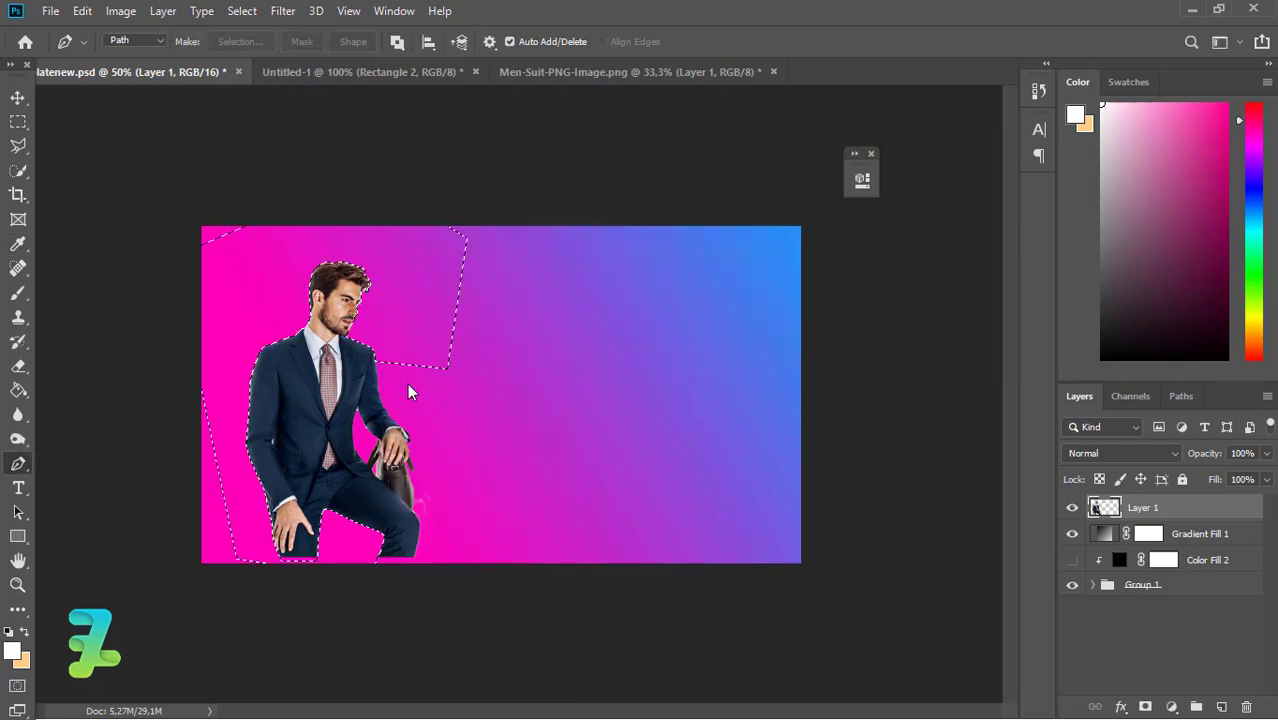
Deselect, zoom in on the man's leg and switch to the Eraser tool.
key("ctrl+d")
key("ctrl+plus")
key("ctrl+plus")
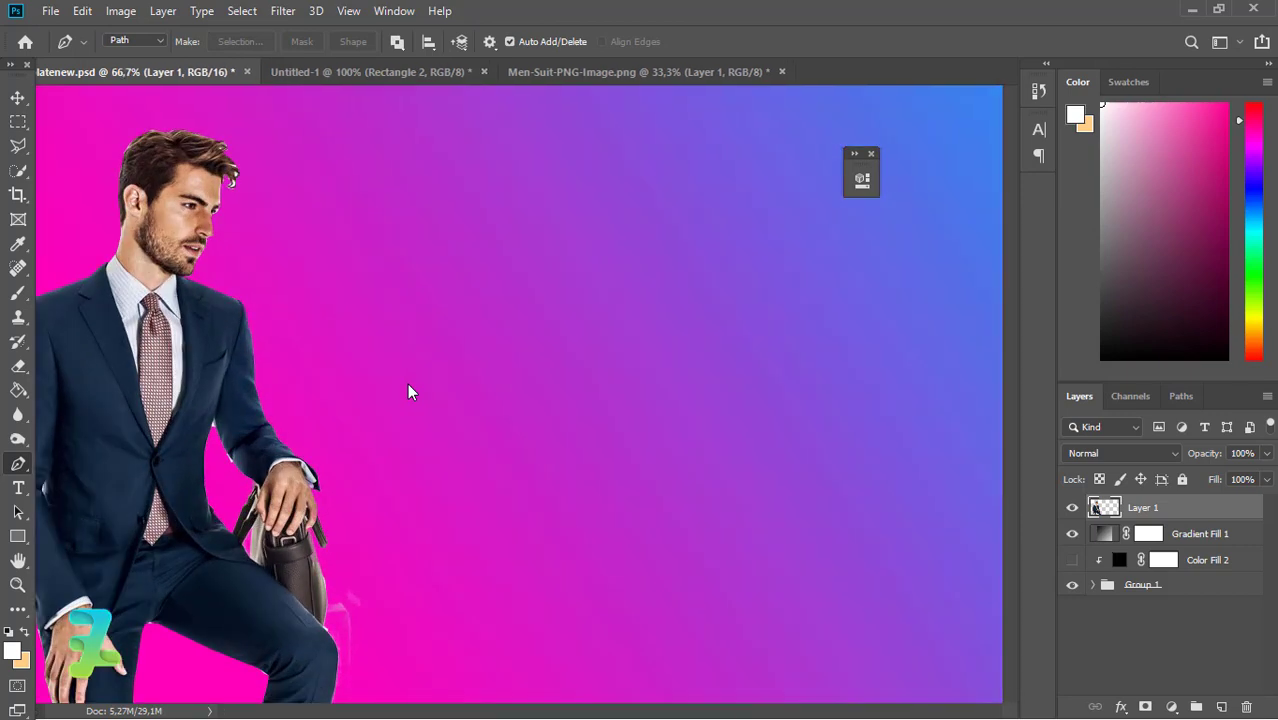
key("ctrl+plus")
key("ctrl+plus")
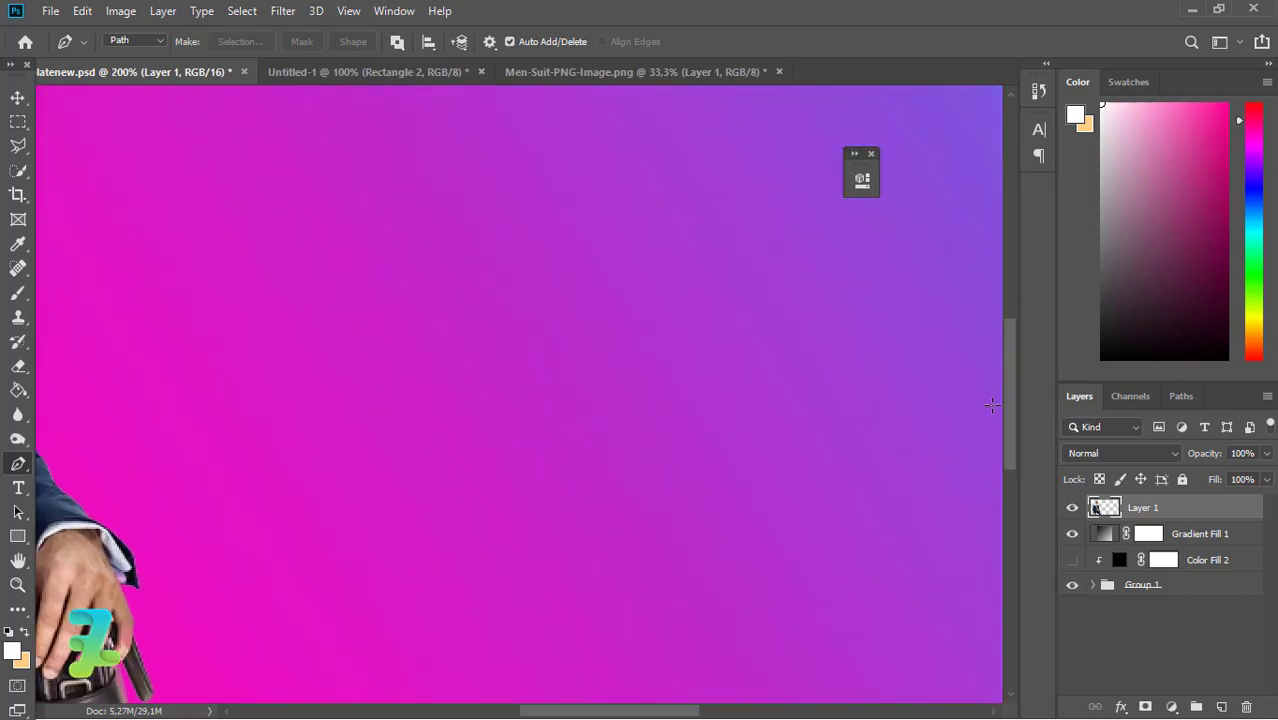
left_click_drag(1010, 400, 1027, 505)
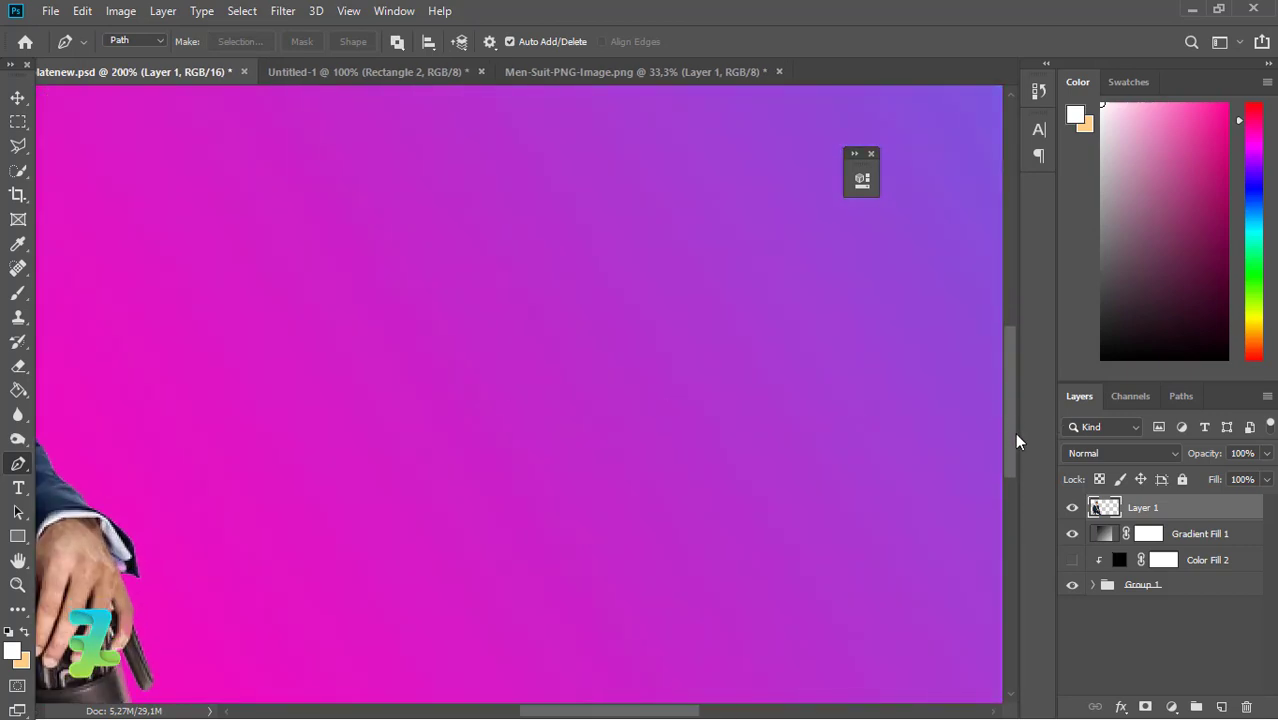
left_click(20, 366)
Set the eraser to 0% hardness and erase the light fringe along the leg.
left_click(128, 47)
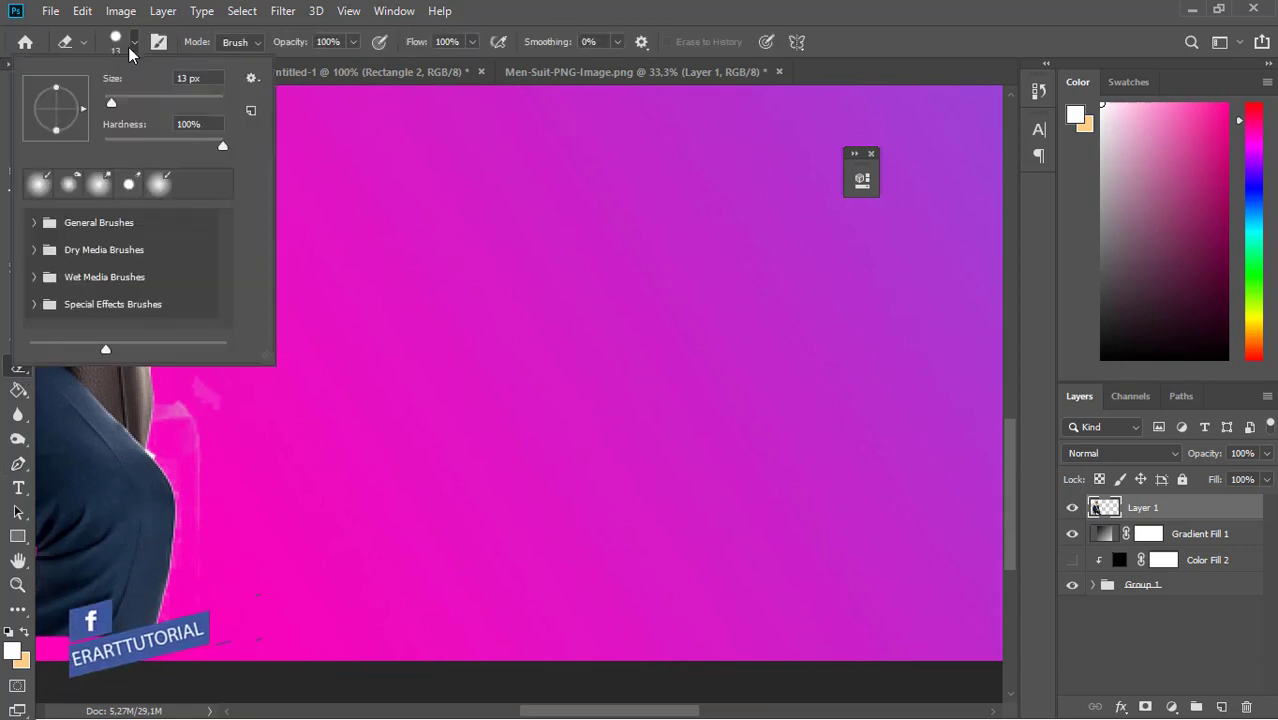
left_click_drag(223, 146, 62, 140)
left_click(140, 53)
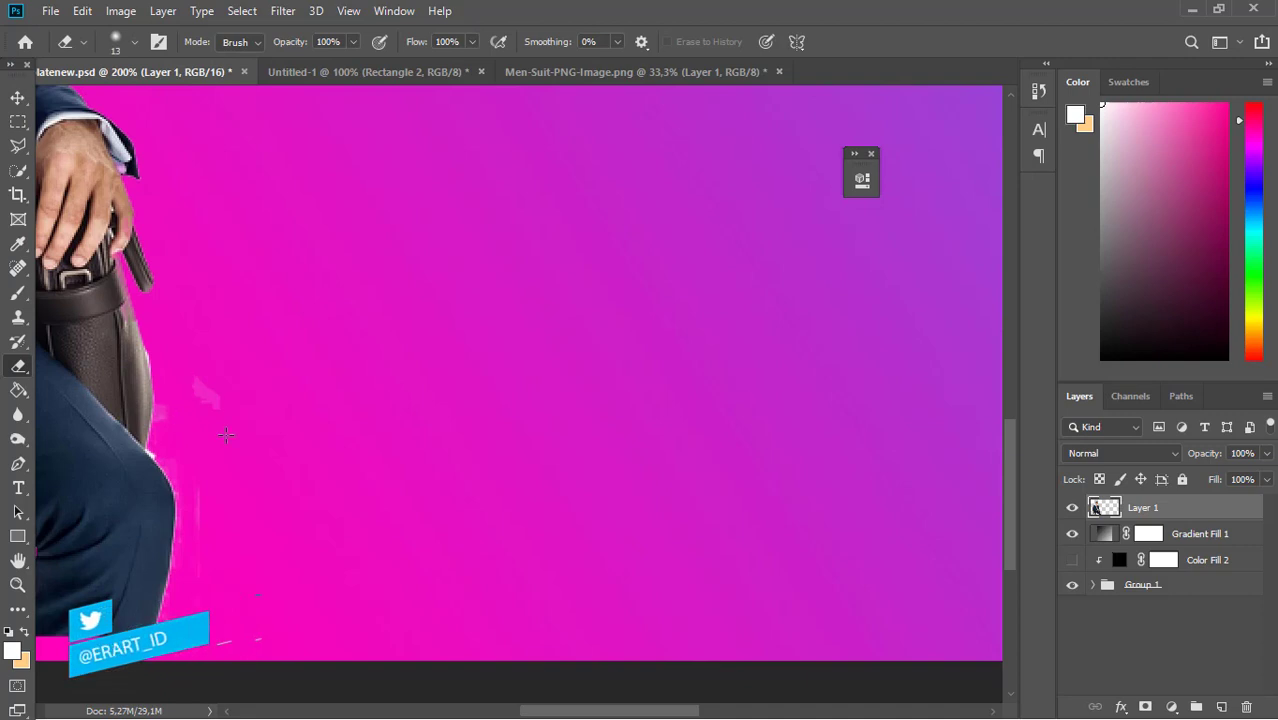
left_click_drag(200, 380, 212, 402)
mouse_move(192, 490)
left_mouse_down()
mouse_move(196, 526)
mouse_move(170, 556)
left_mouse_up()
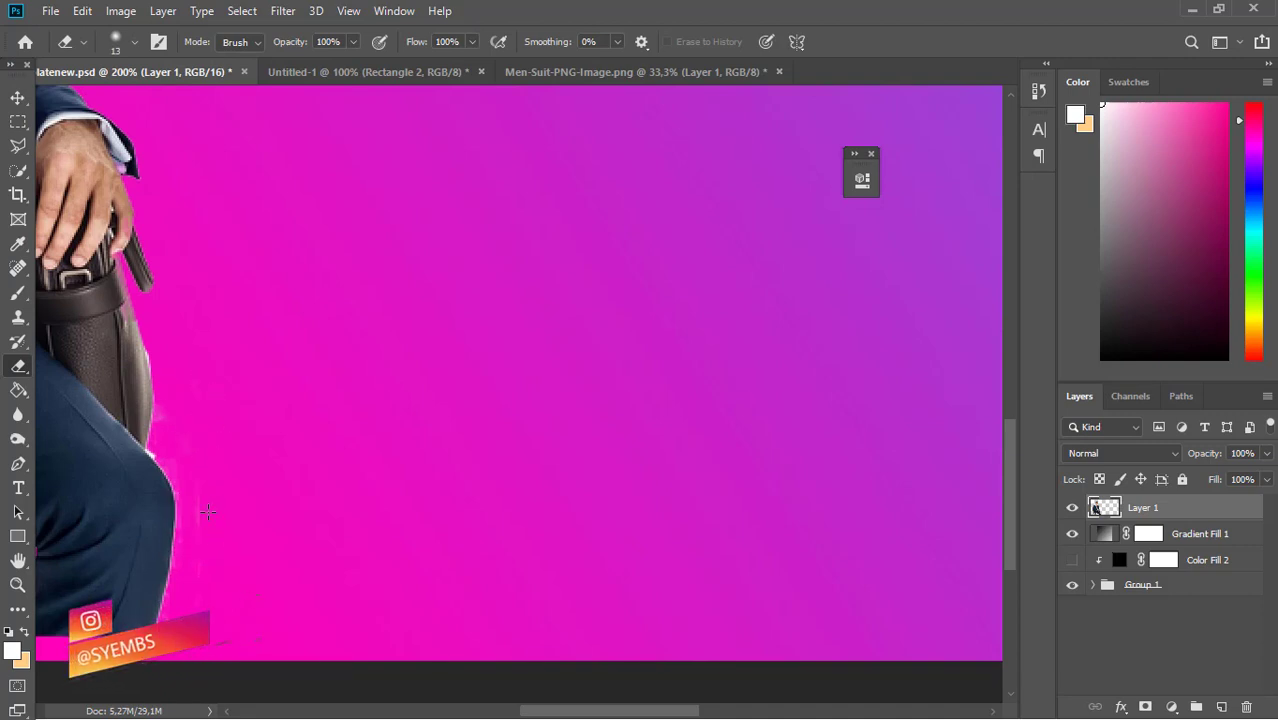
Shrink the eraser to 8 px, erase the white patch along the suit edge, then zoom out.
left_click(118, 42)
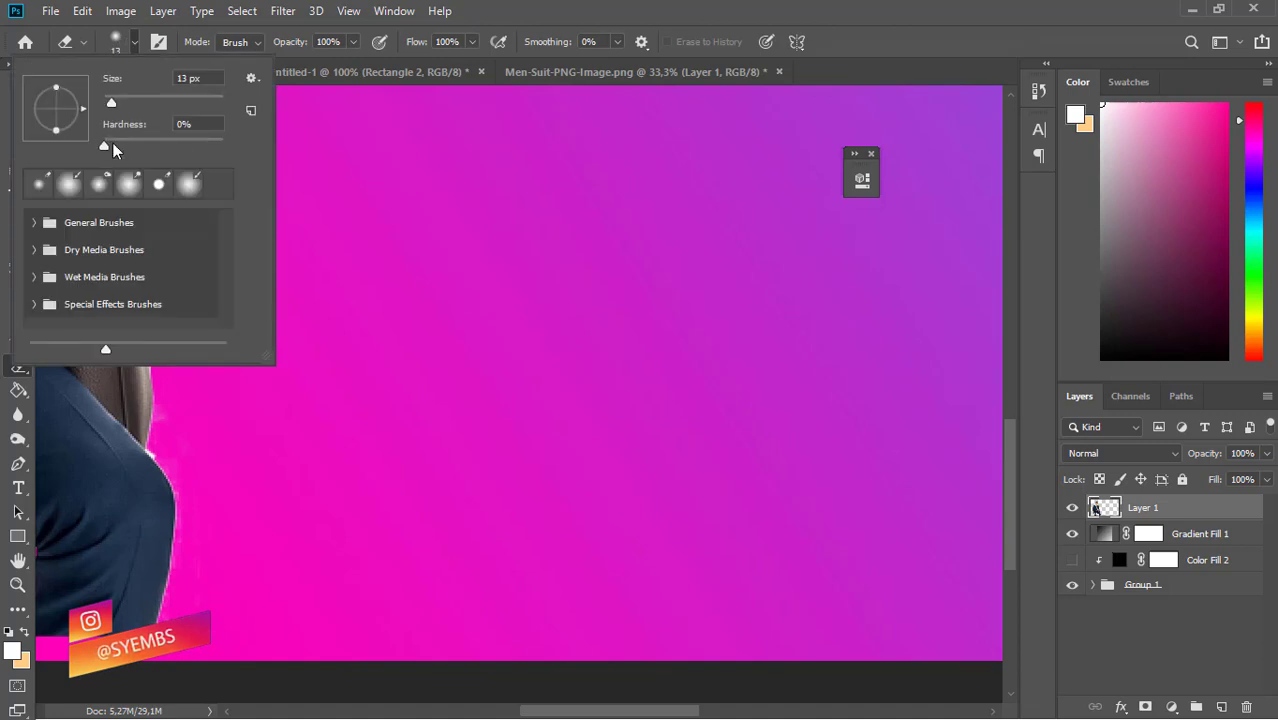
left_click(134, 42)
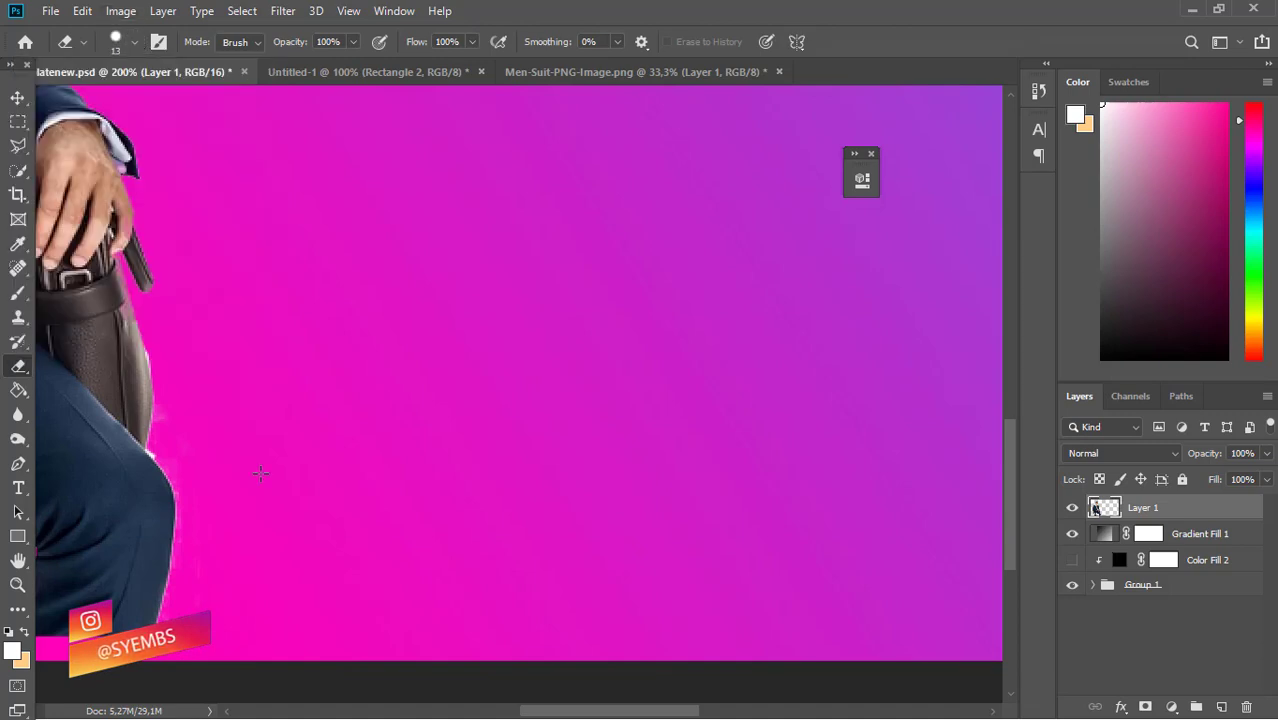
key("bracketleft")
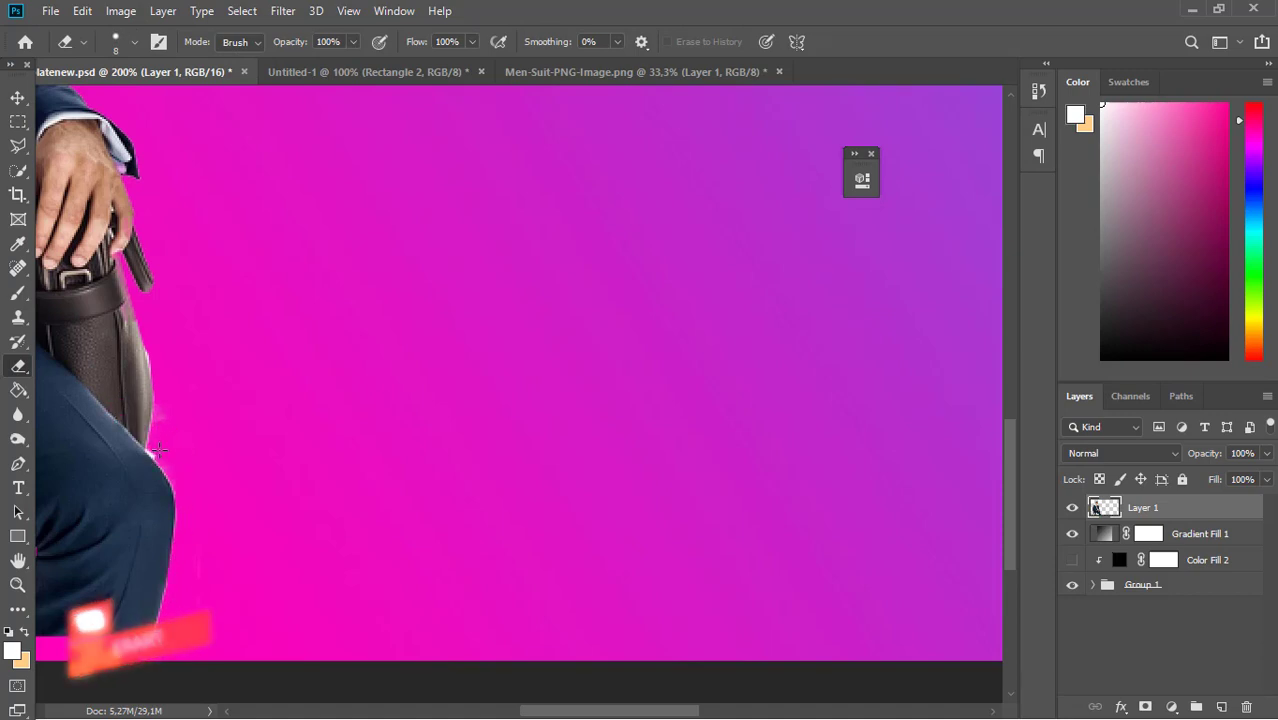
left_click_drag(1010, 515, 1010, 403)
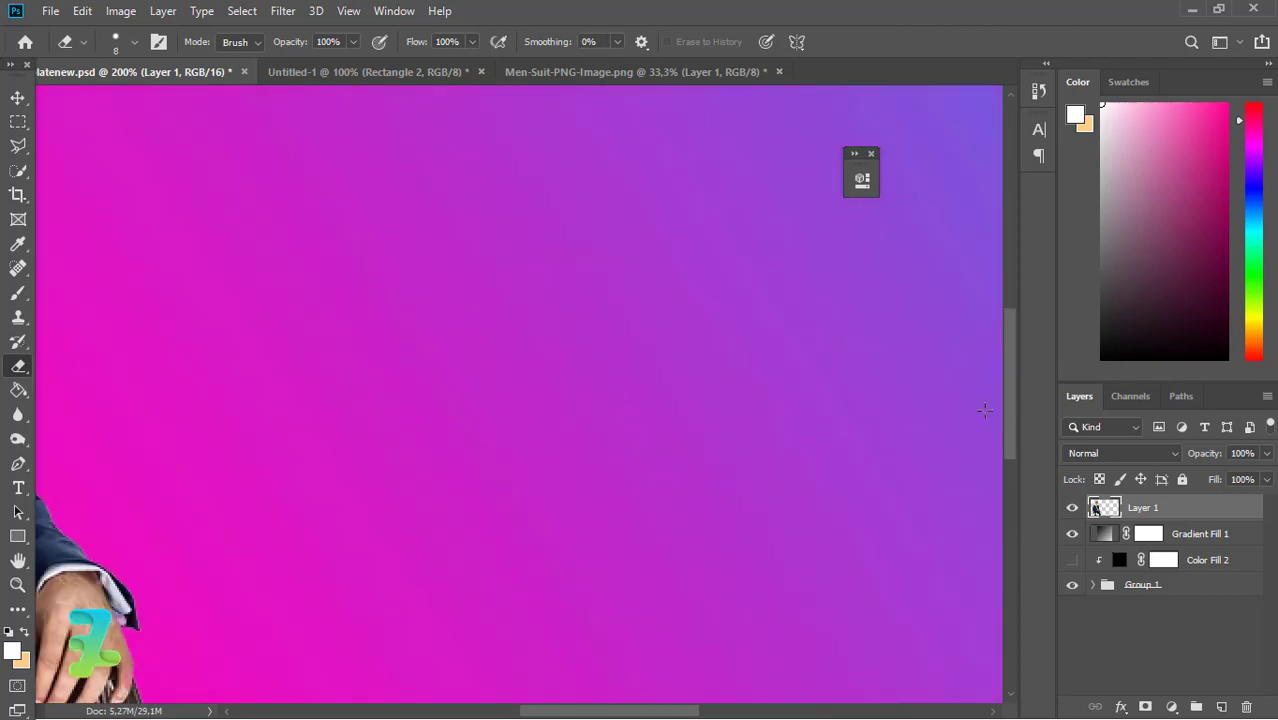
left_click_drag(562, 710, 489, 710)
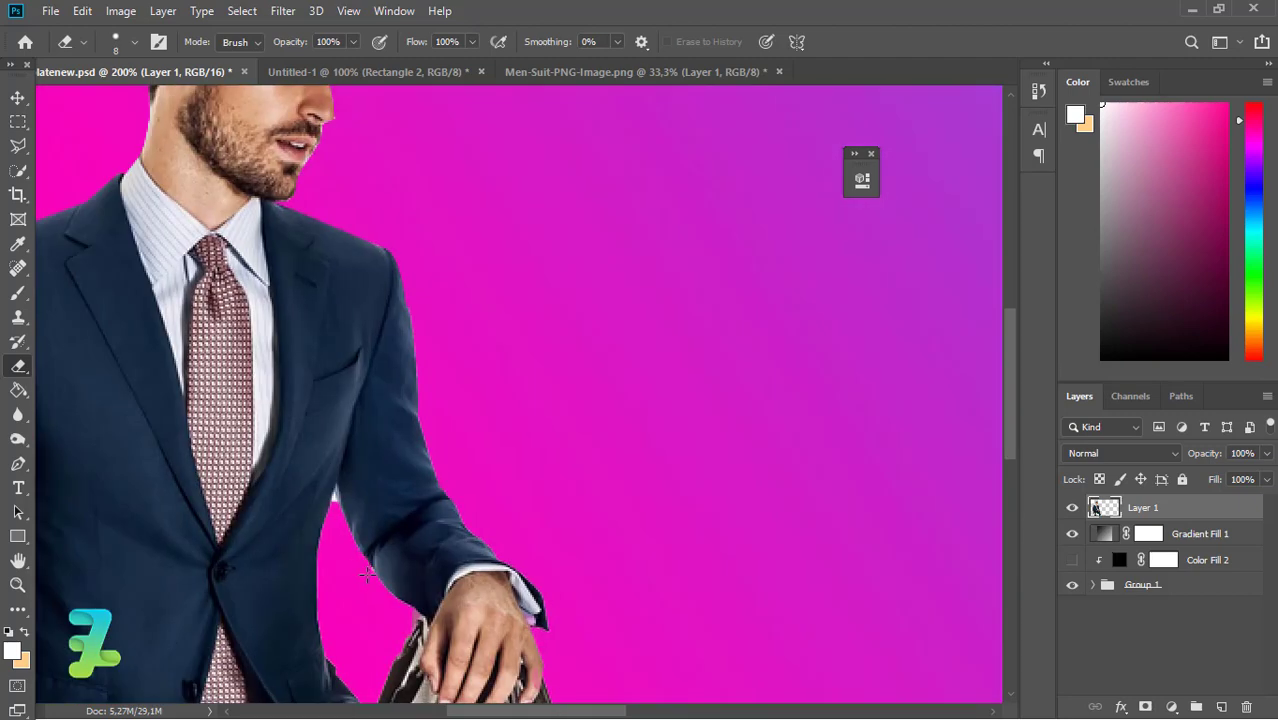
left_click_drag(1009, 377, 1009, 317)
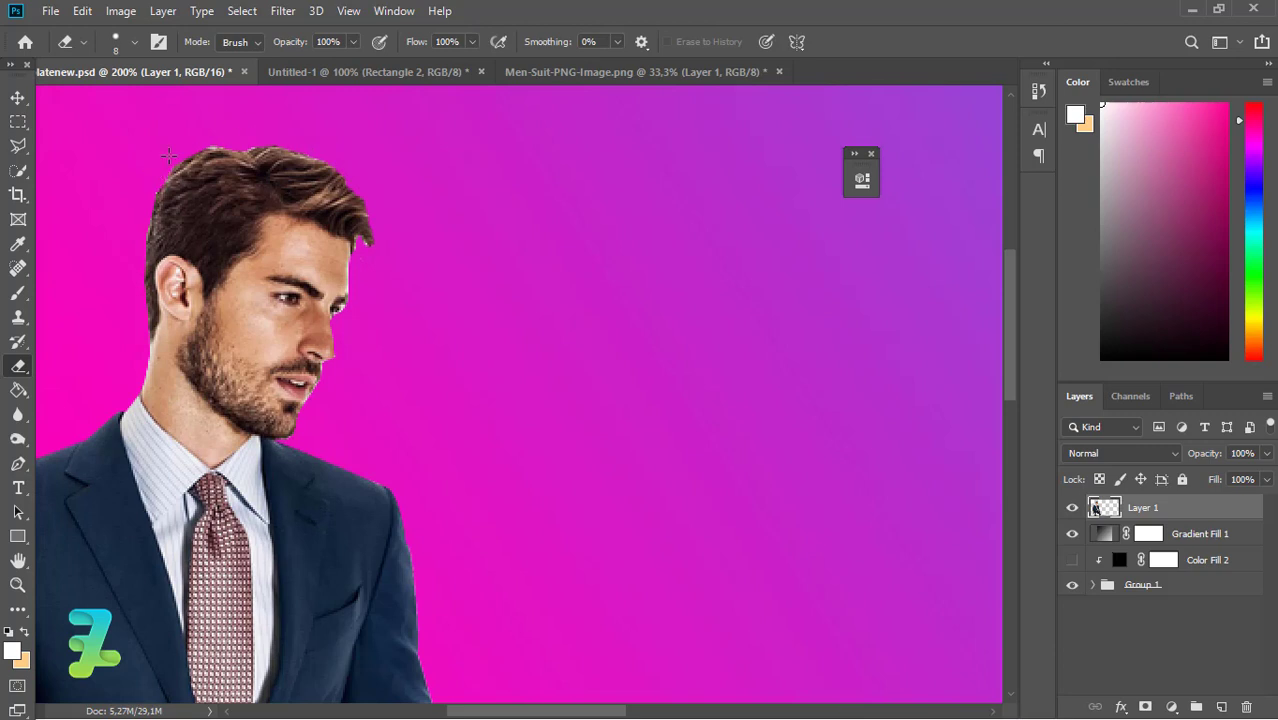
left_click_drag(1009, 335, 1012, 365)
scroll(313, 555, "down", 2)
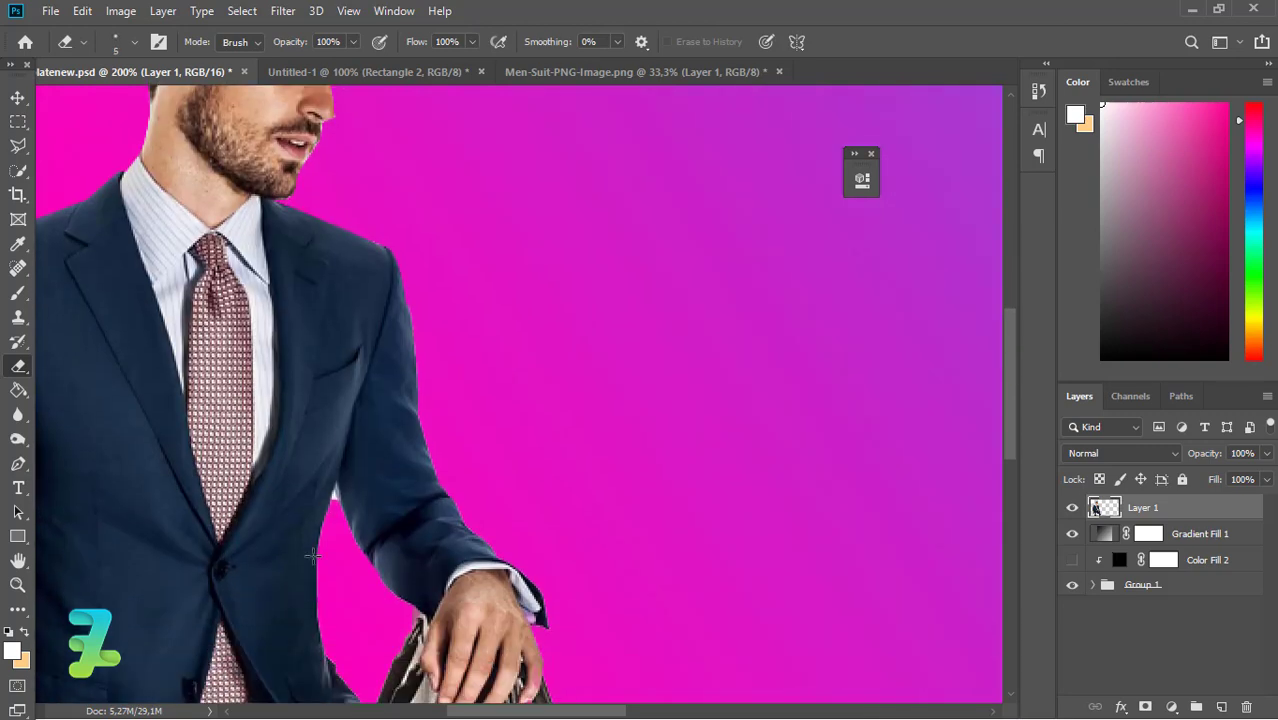
left_click_drag(327, 521, 334, 497)
key("ctrl+minus")
key("ctrl+minus")
key("ctrl+minus")
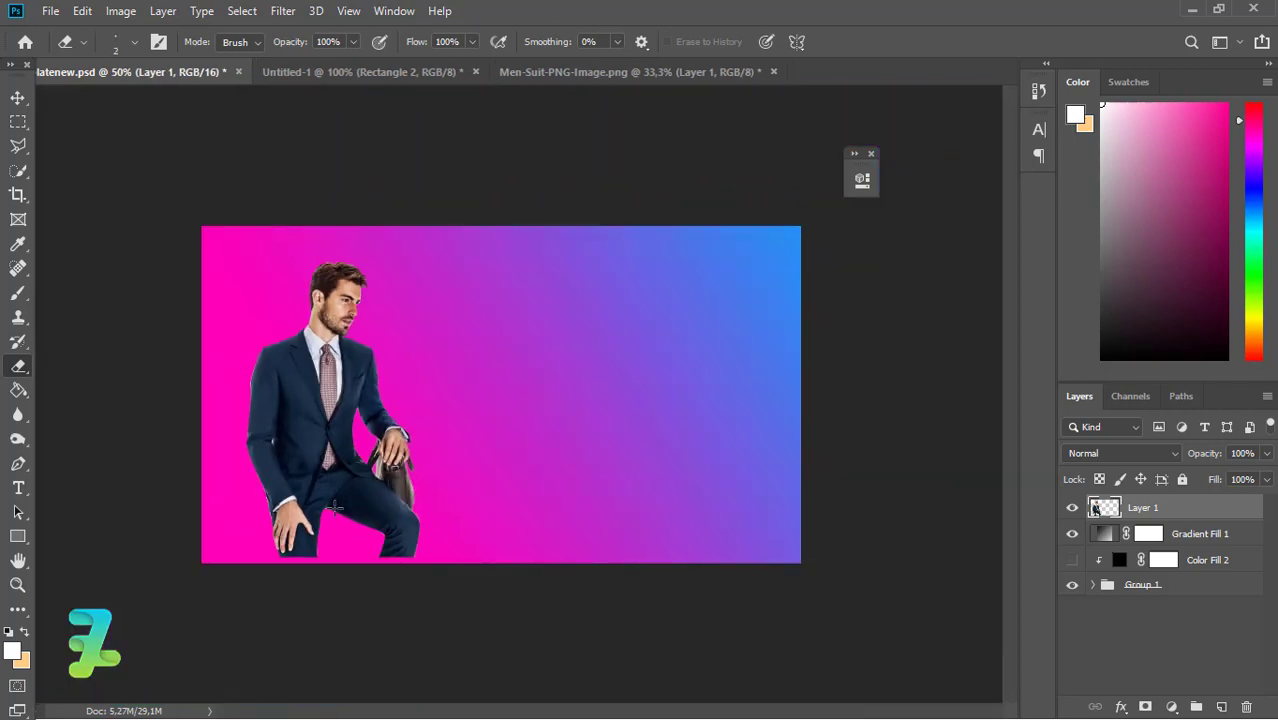
Enlarge the suited man to about 116%.
left_click(17, 97)
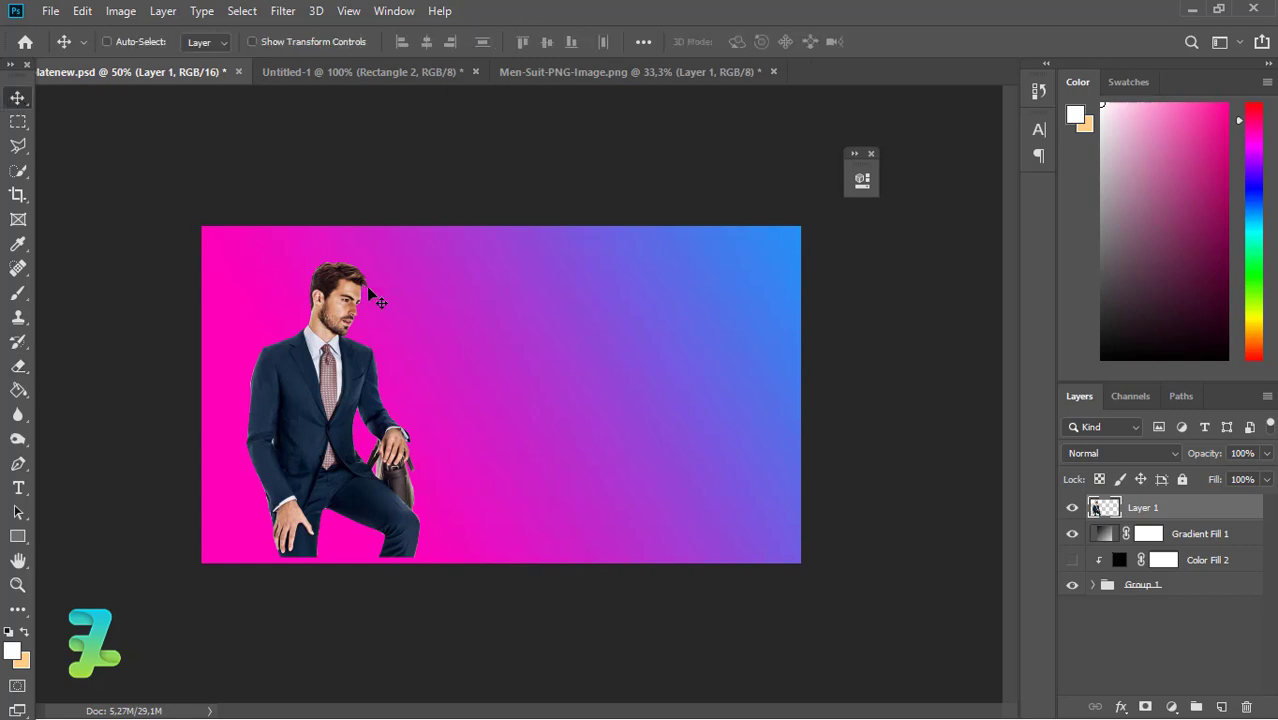
key("ctrl+t")
left_click_drag(428, 258, 466, 240)
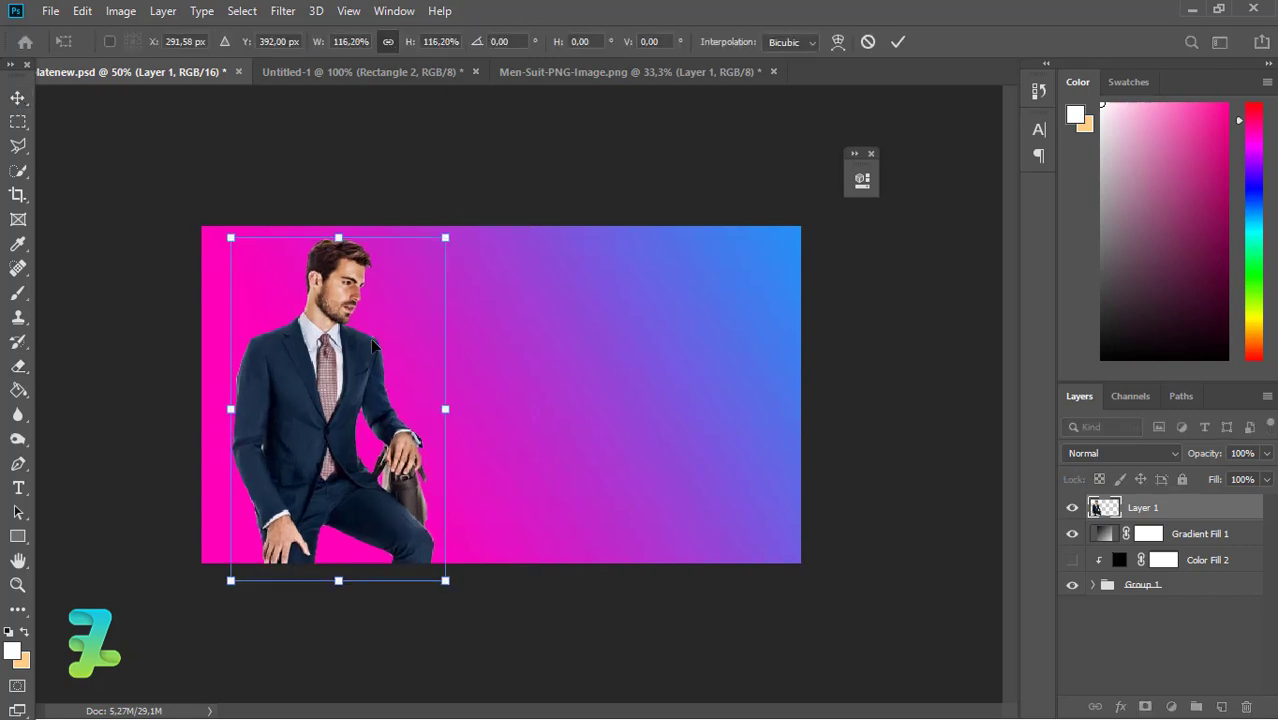
left_click_drag(375, 335, 375, 343)
left_click(17, 97)
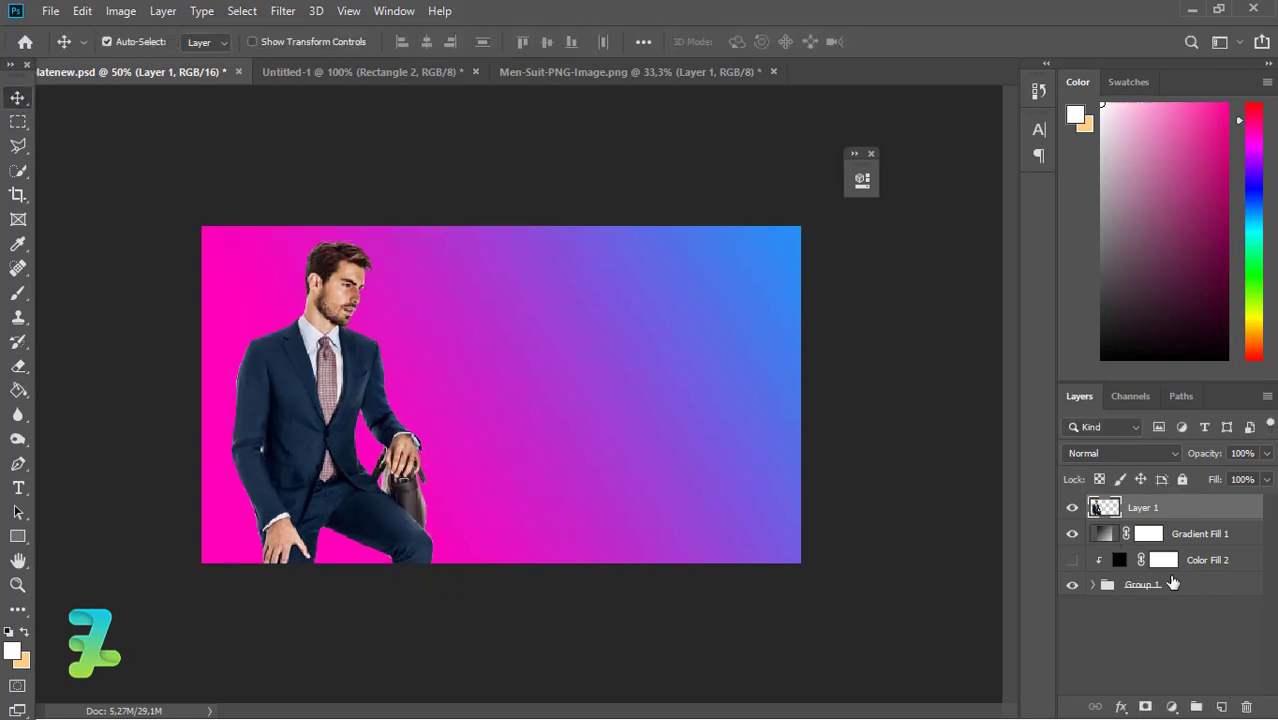
Add a Black & White adjustment clipped to the man layer.
left_click(1170, 707)
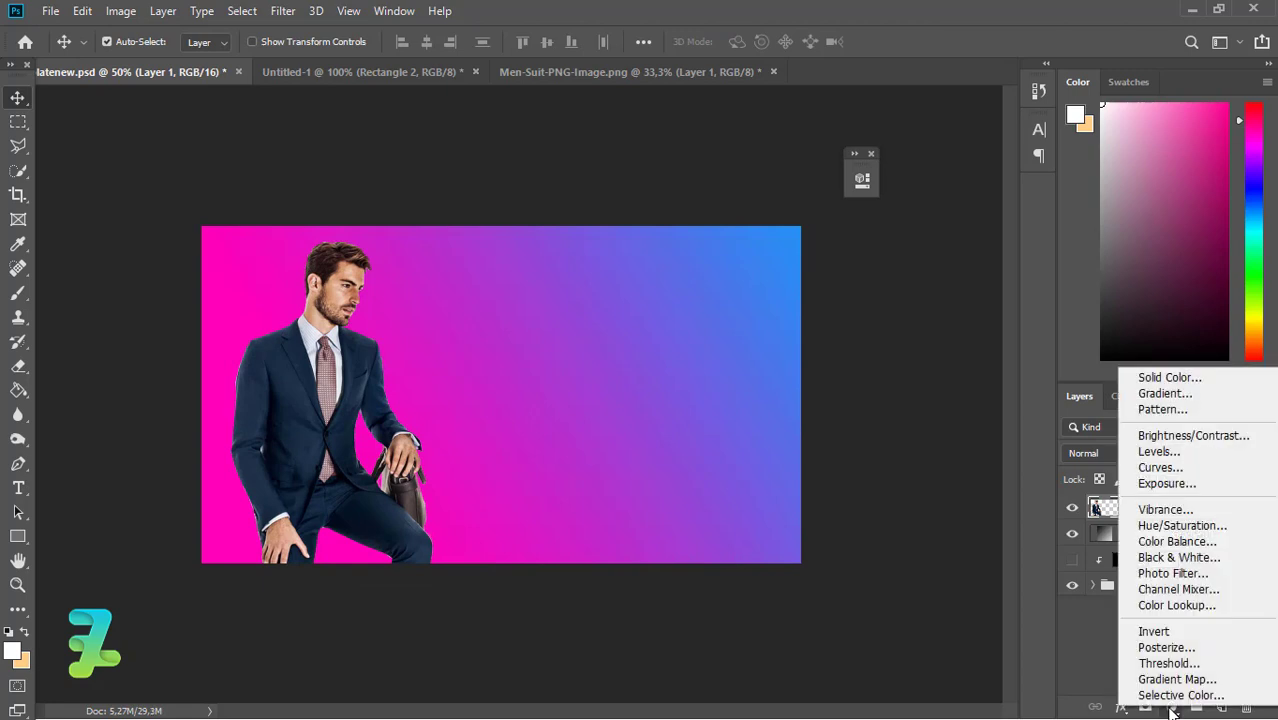
left_click(1170, 557)
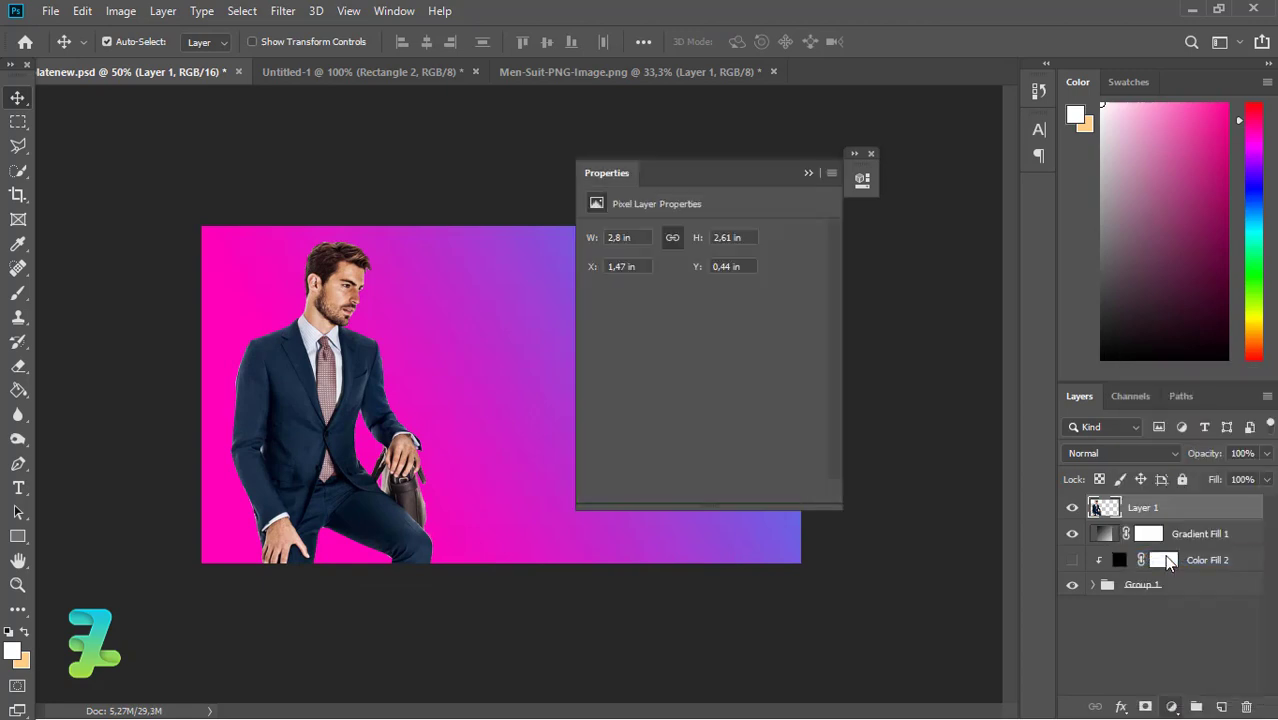
left_click(808, 175)
right_click(1237, 512)
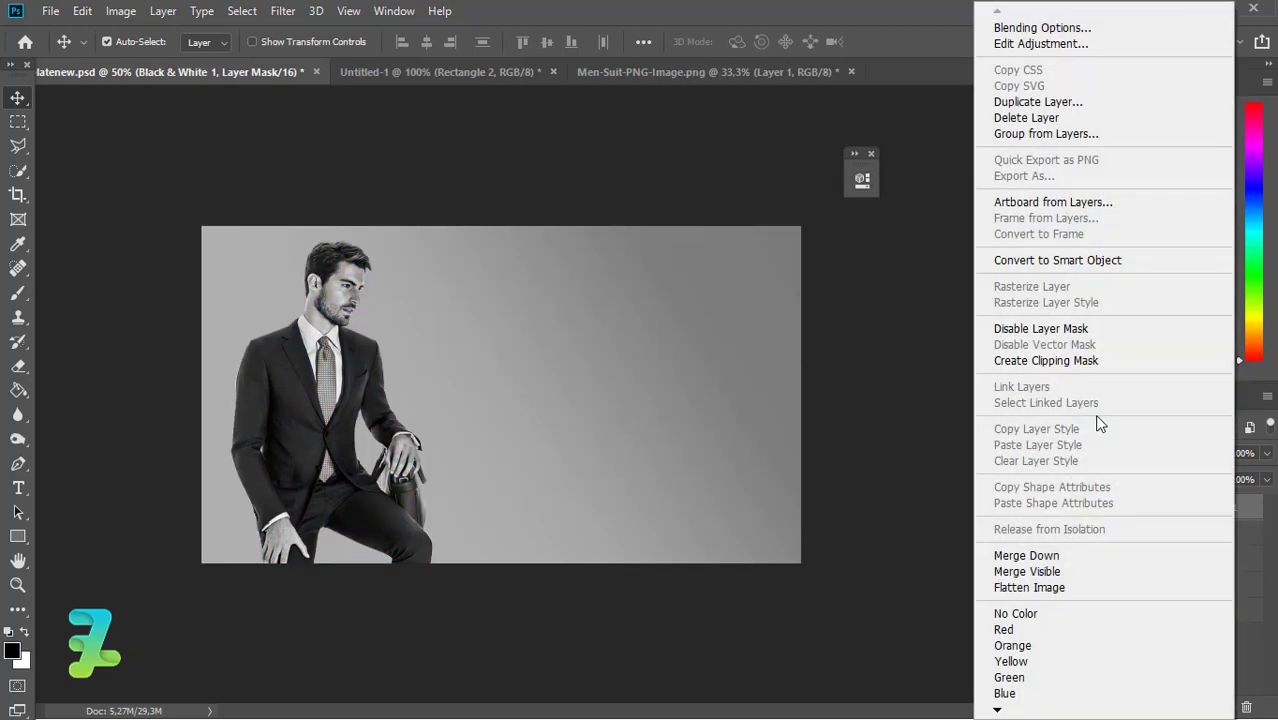
left_click(1100, 280)
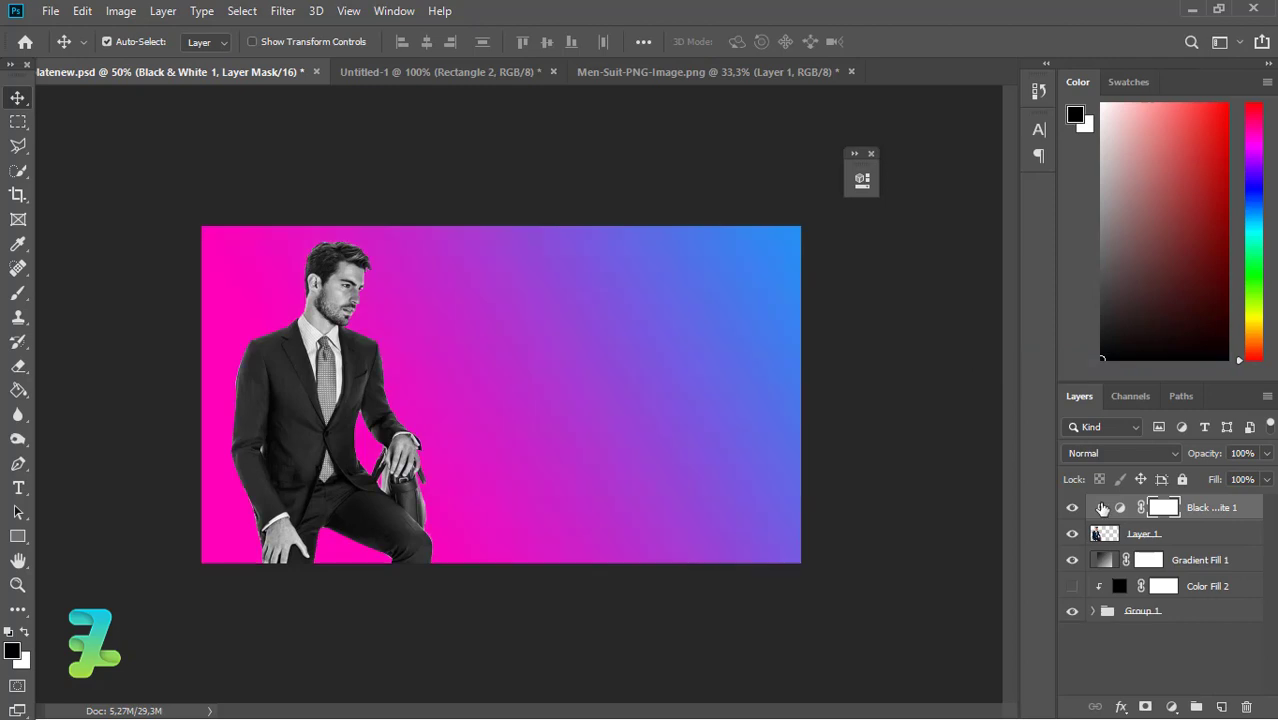
Add a clipped Exposure adjustment (-0.28, gamma 0.92) and group all three as Group 2.
left_click(1171, 707)
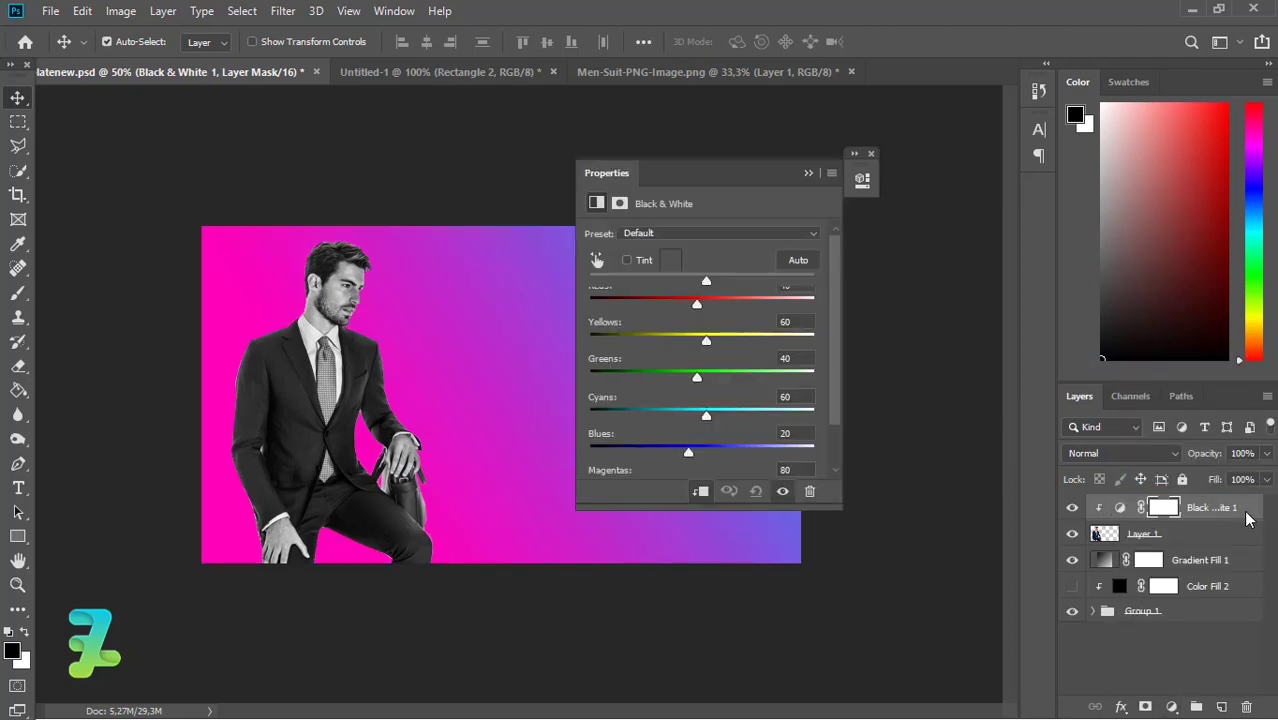
right_click(1246, 512)
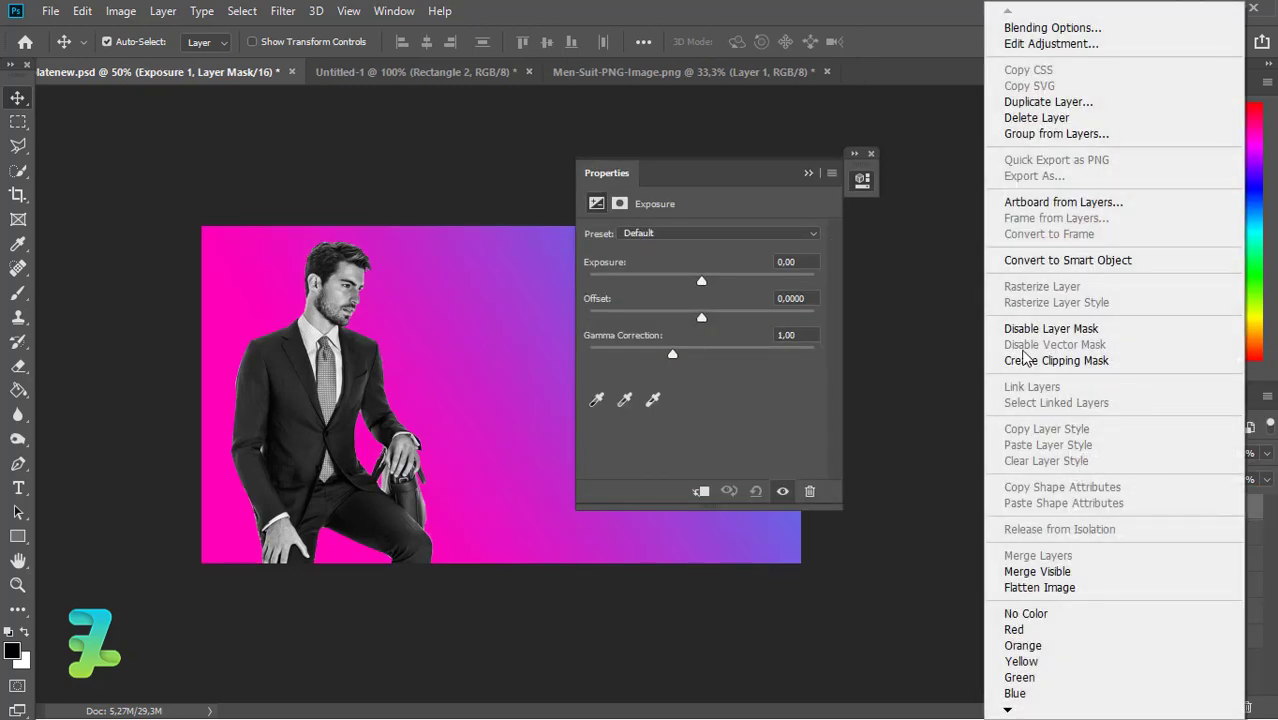
left_click(1027, 362)
mouse_move(700, 284)
left_mouse_down()
mouse_move(687, 285)
mouse_move(701, 318)
left_mouse_up()
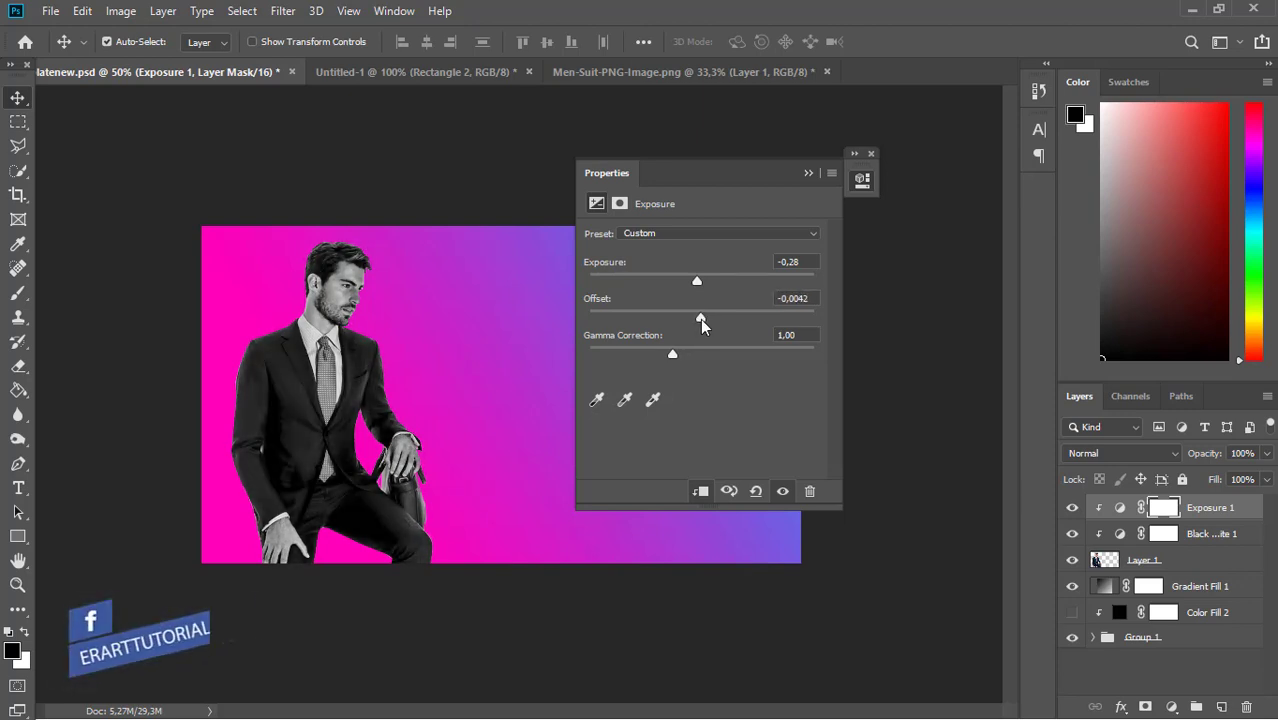
left_click_drag(680, 355, 677, 355)
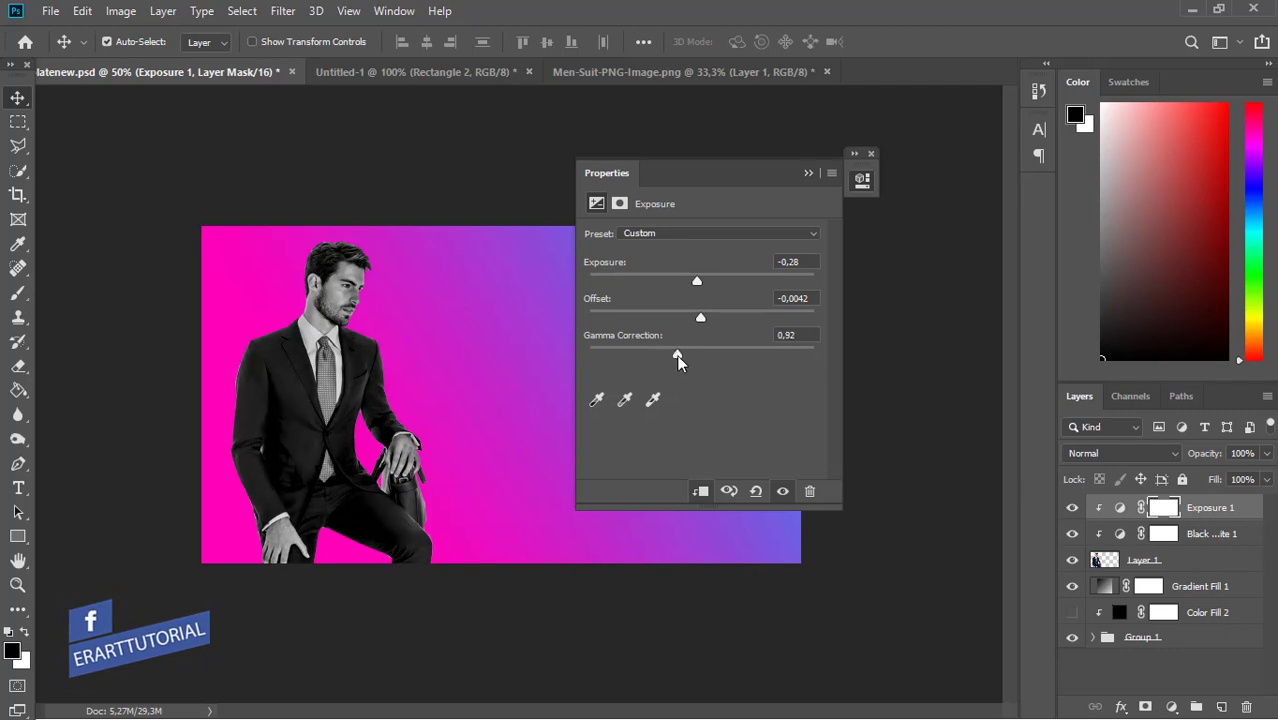
left_click(809, 173)
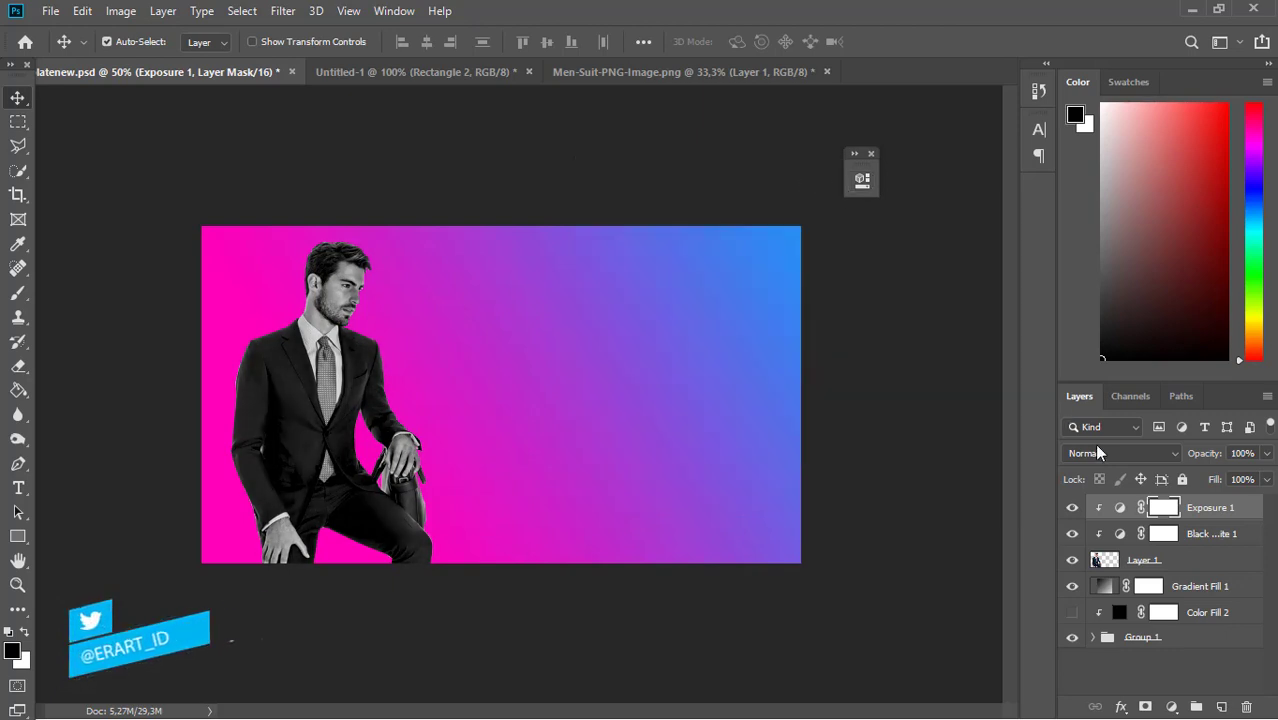
left_click(1199, 565)
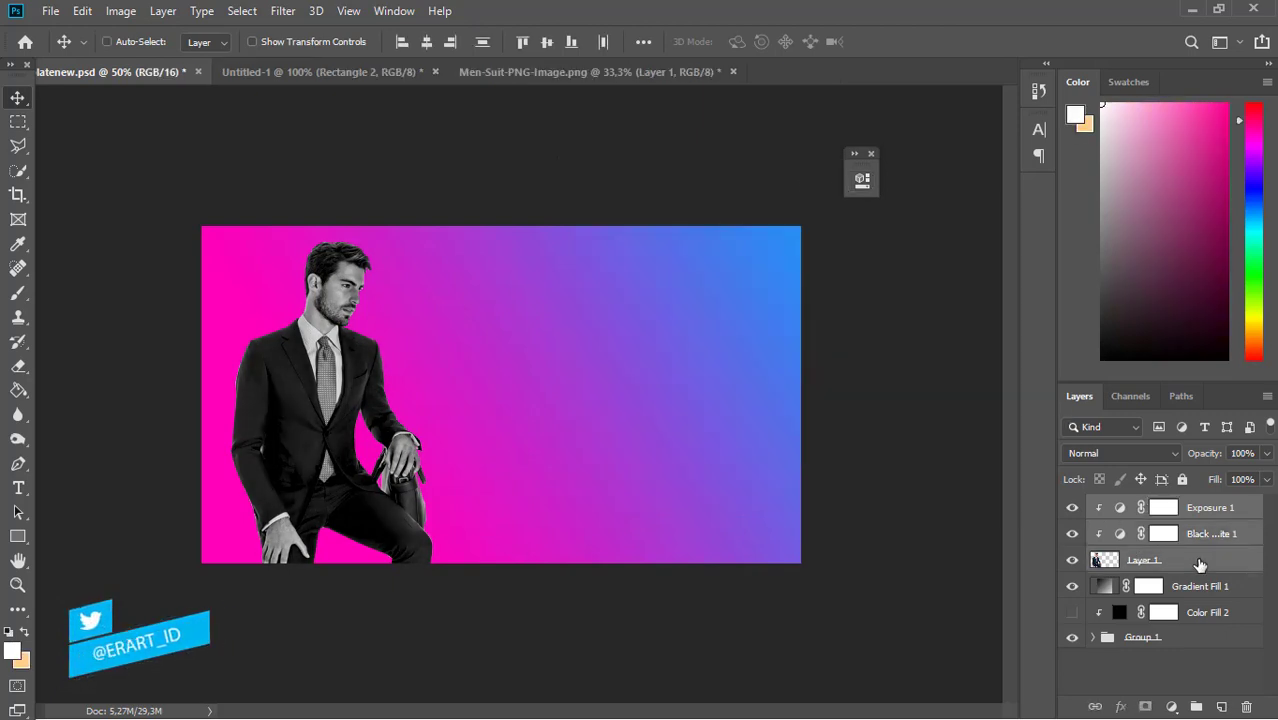
key("ctrl+g")
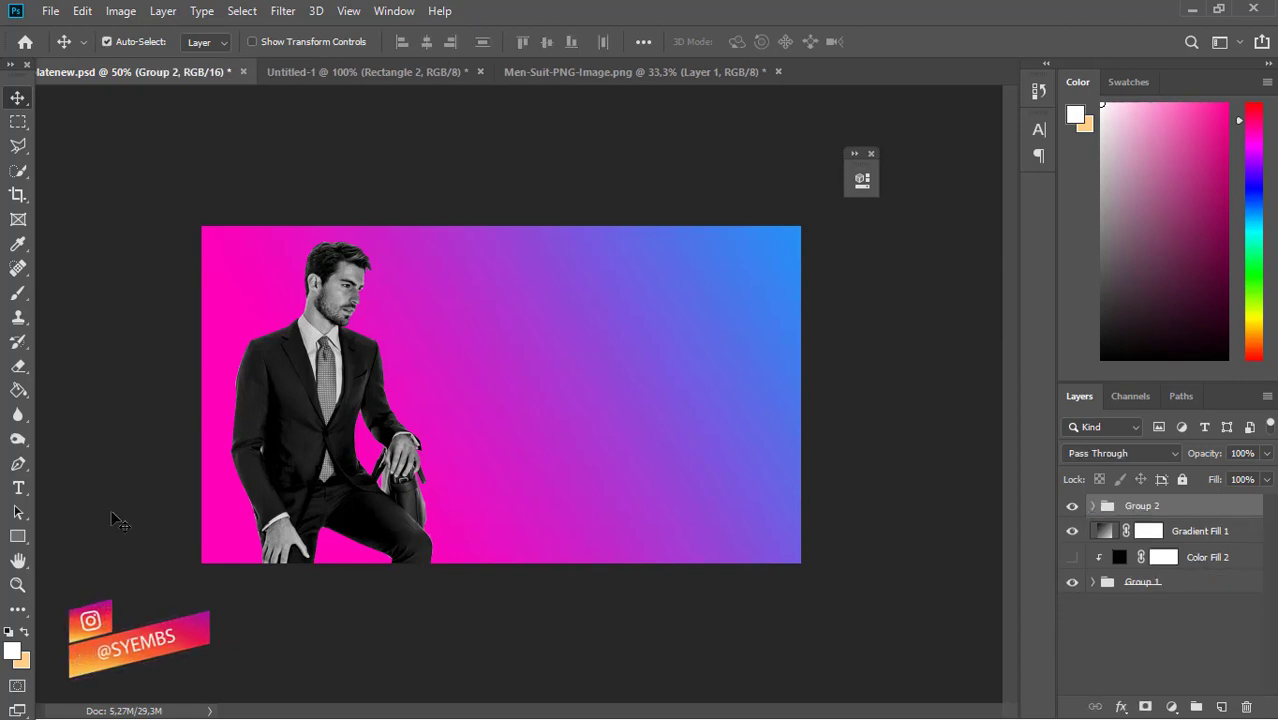
Create a text layer right of the man reading MODERN.
left_click(19, 490)
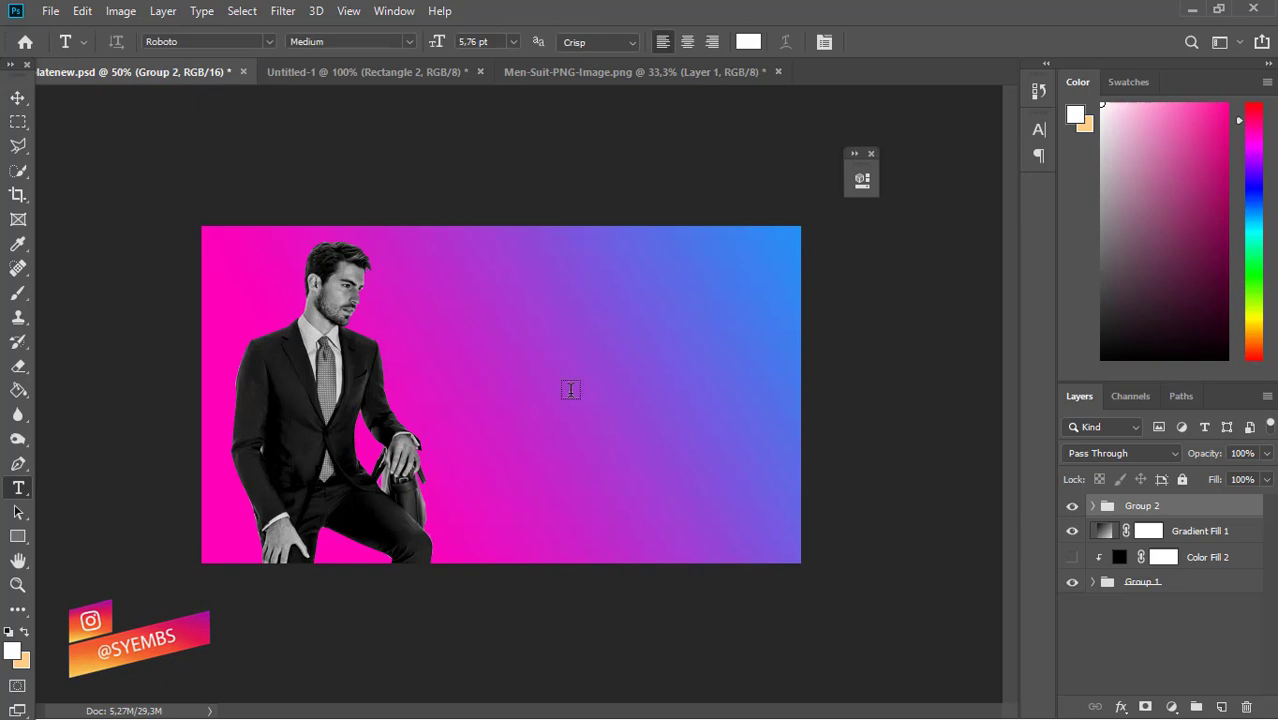
left_click(581, 418)
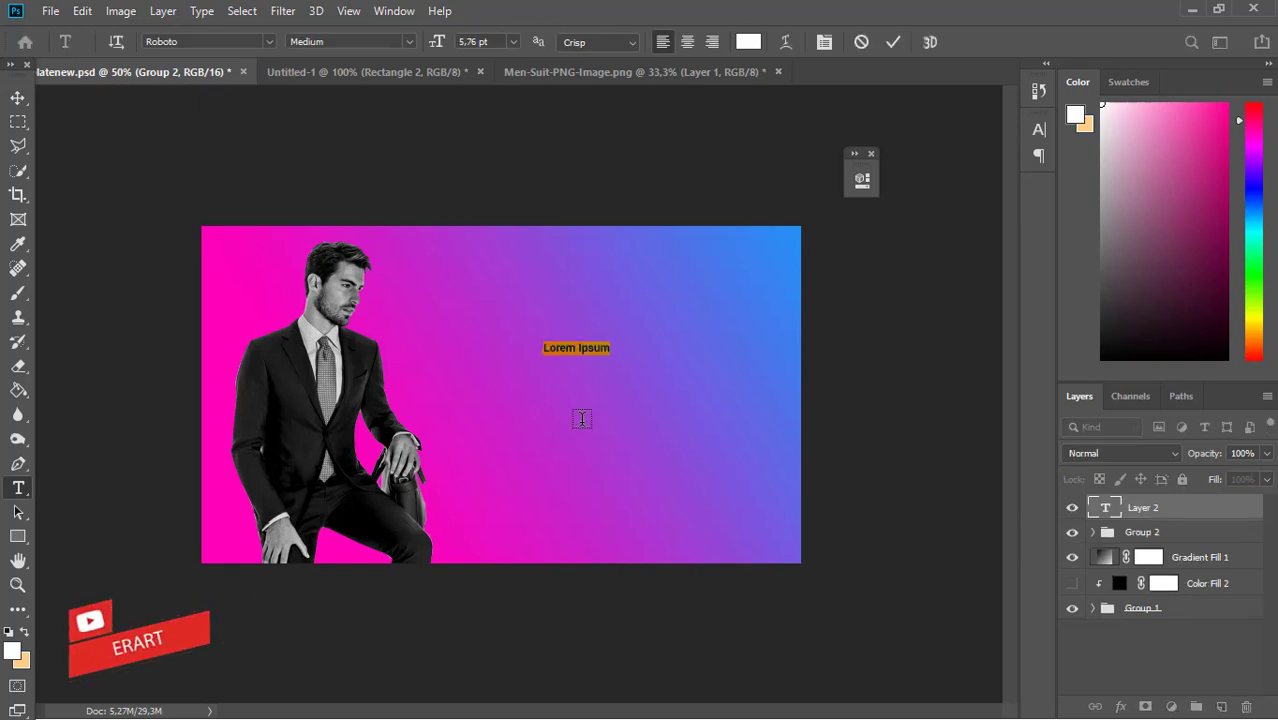
type("m")
key("ctrl+a")
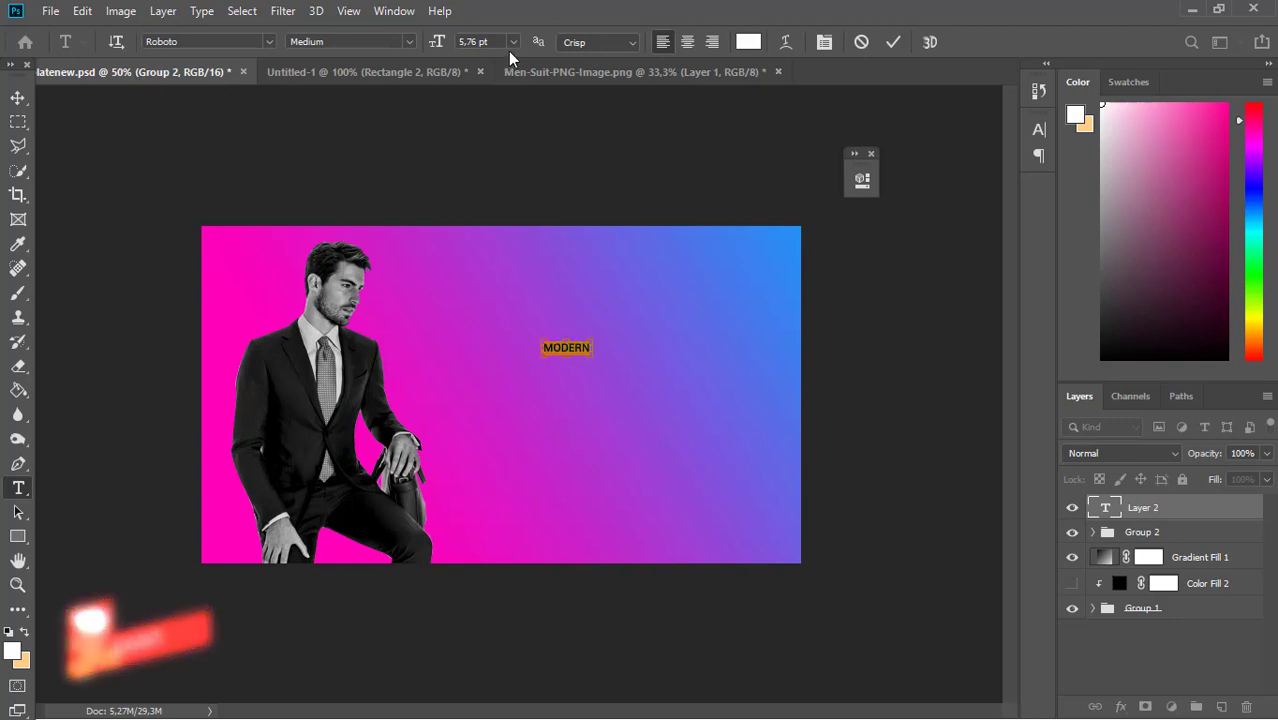
Set the MODERN text to 18 pt with Black font weight.
left_click(513, 42)
left_click(488, 321)
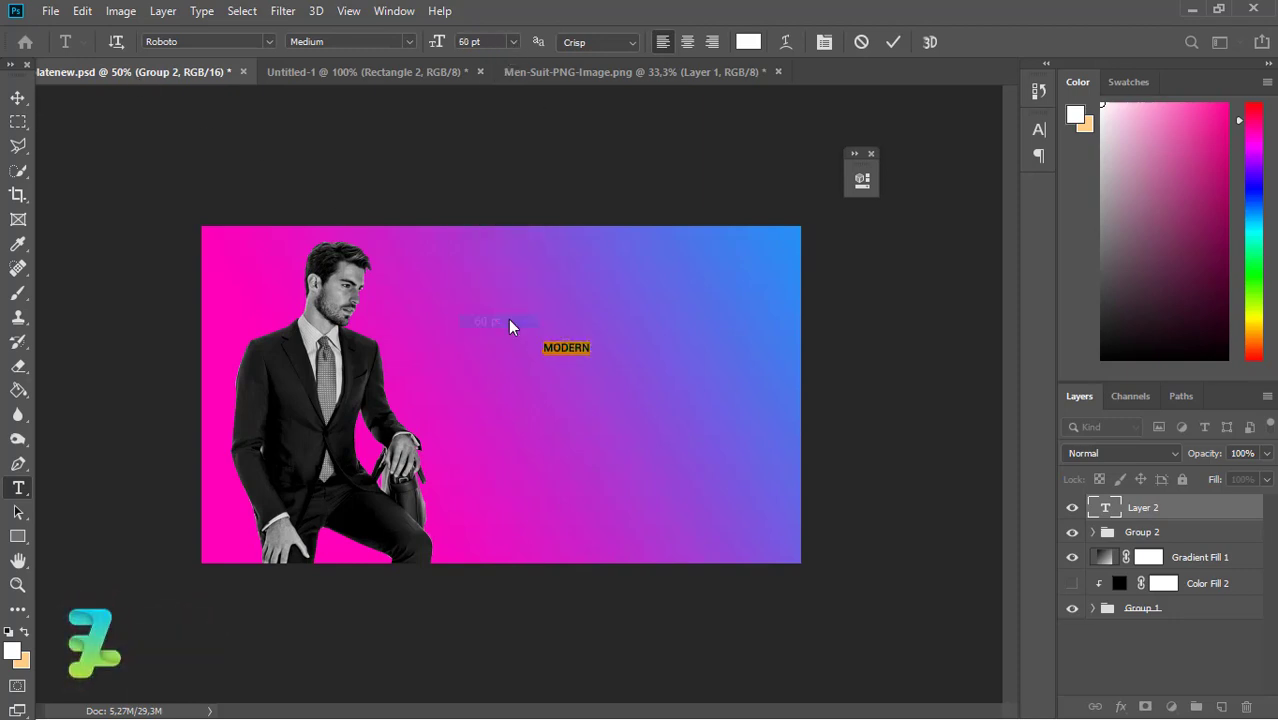
left_click(514, 42)
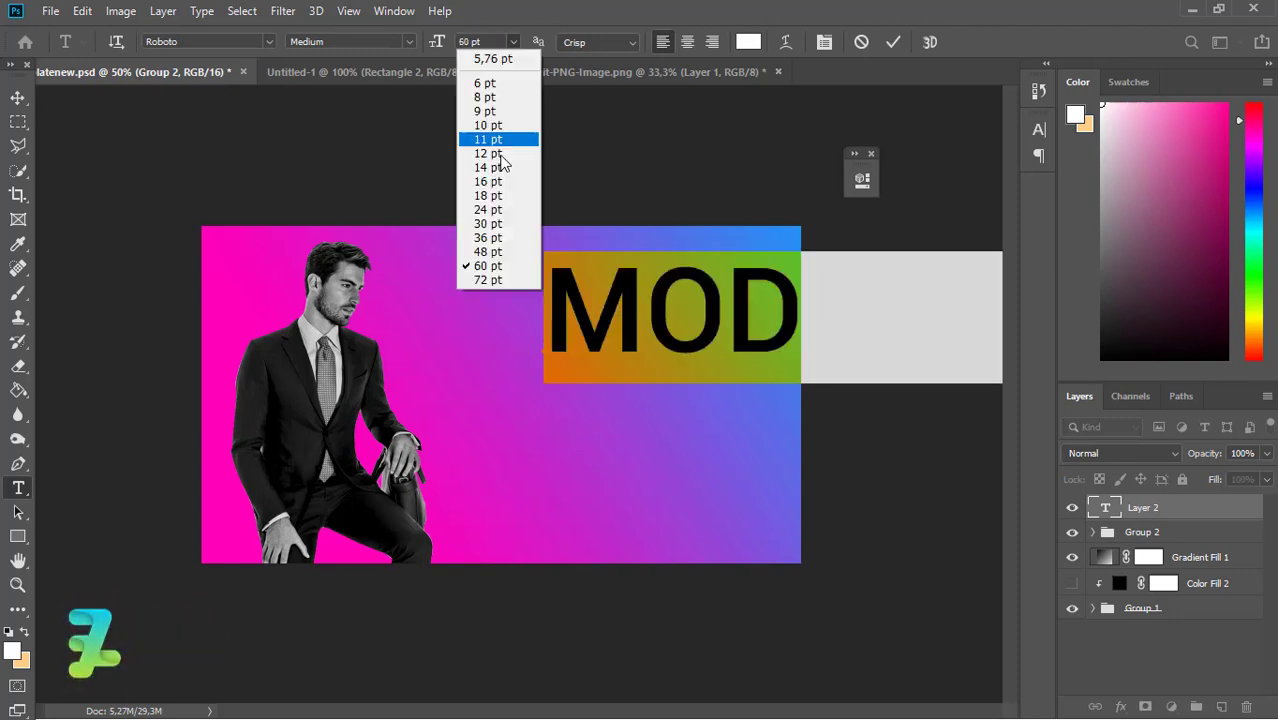
left_click(497, 218)
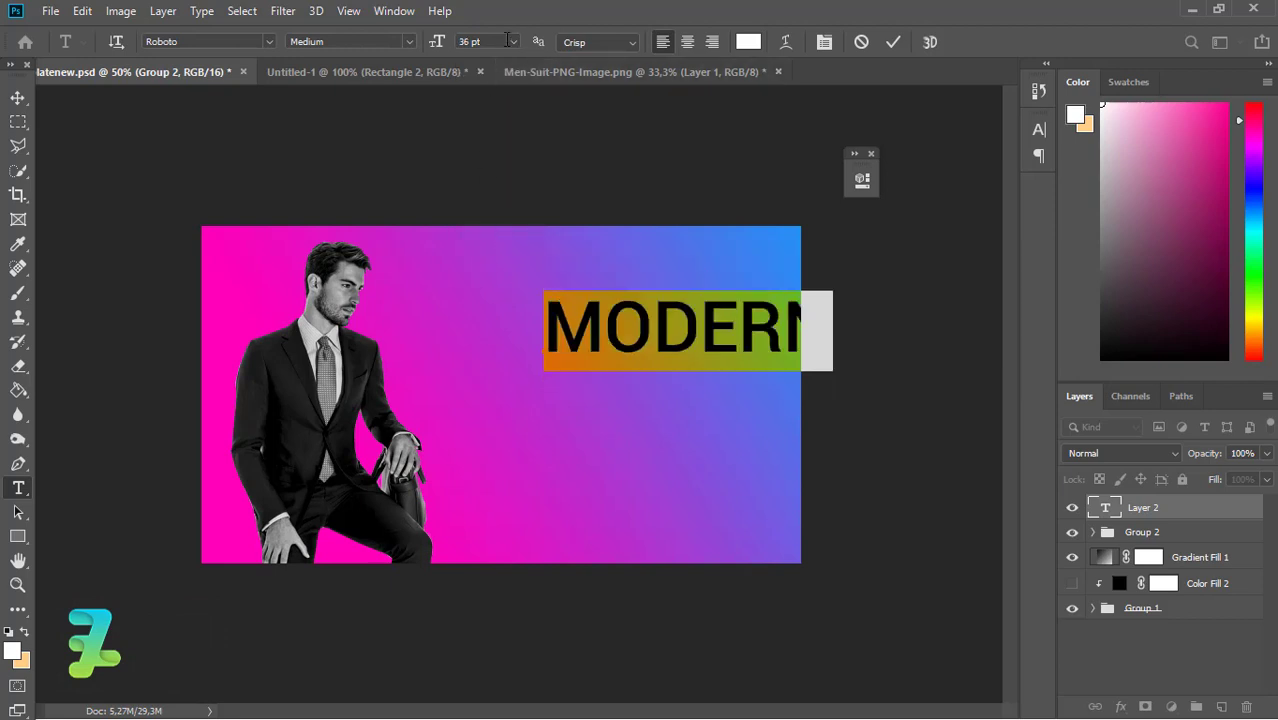
left_click(513, 42)
left_click(479, 206)
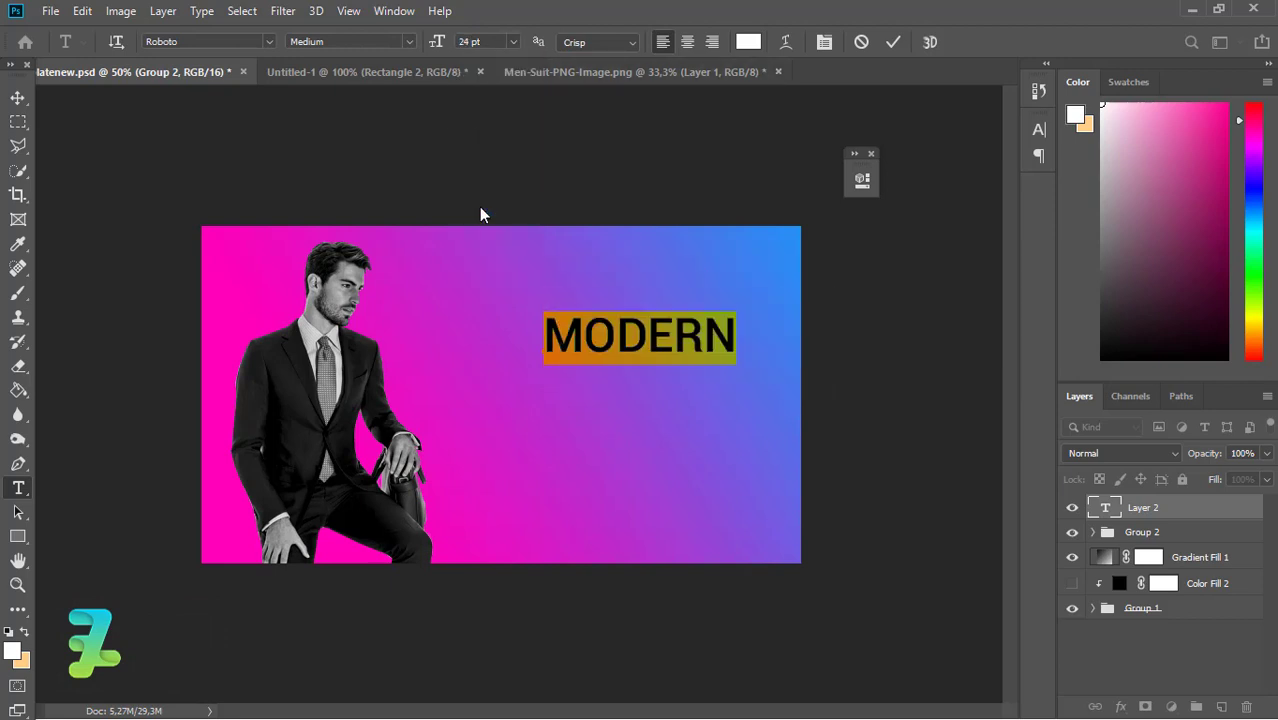
left_click(513, 42)
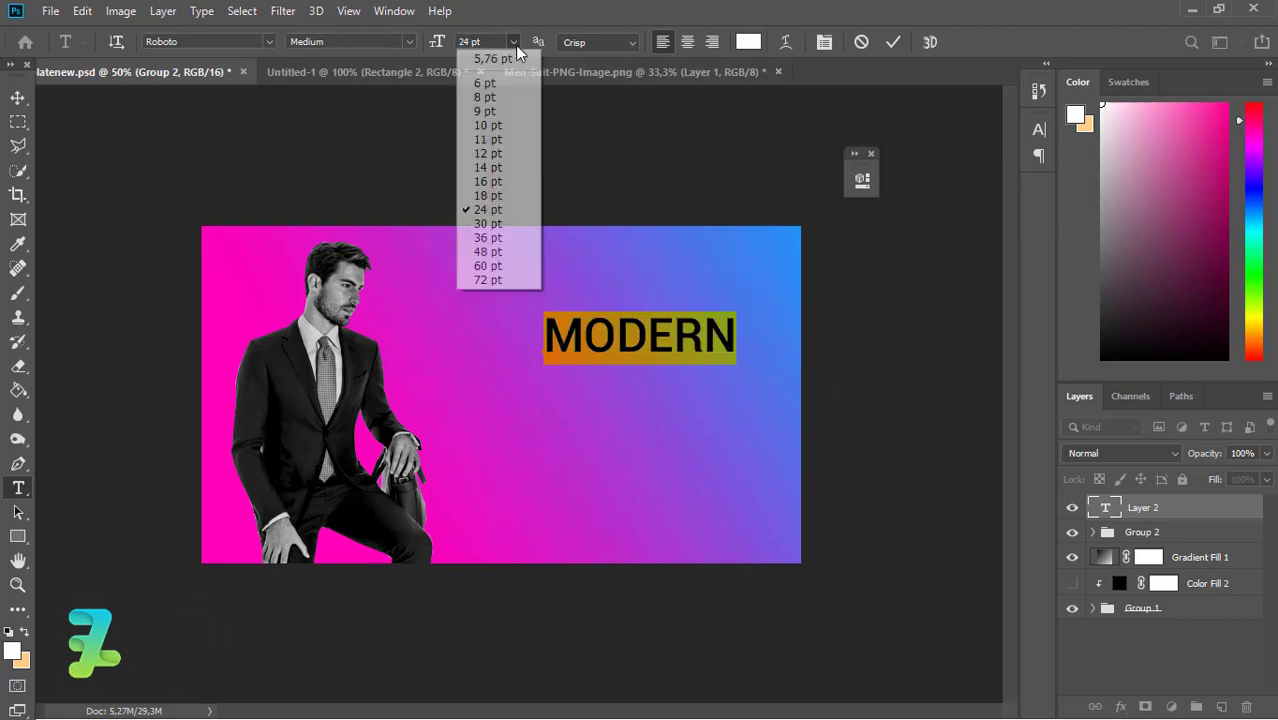
left_click(488, 197)
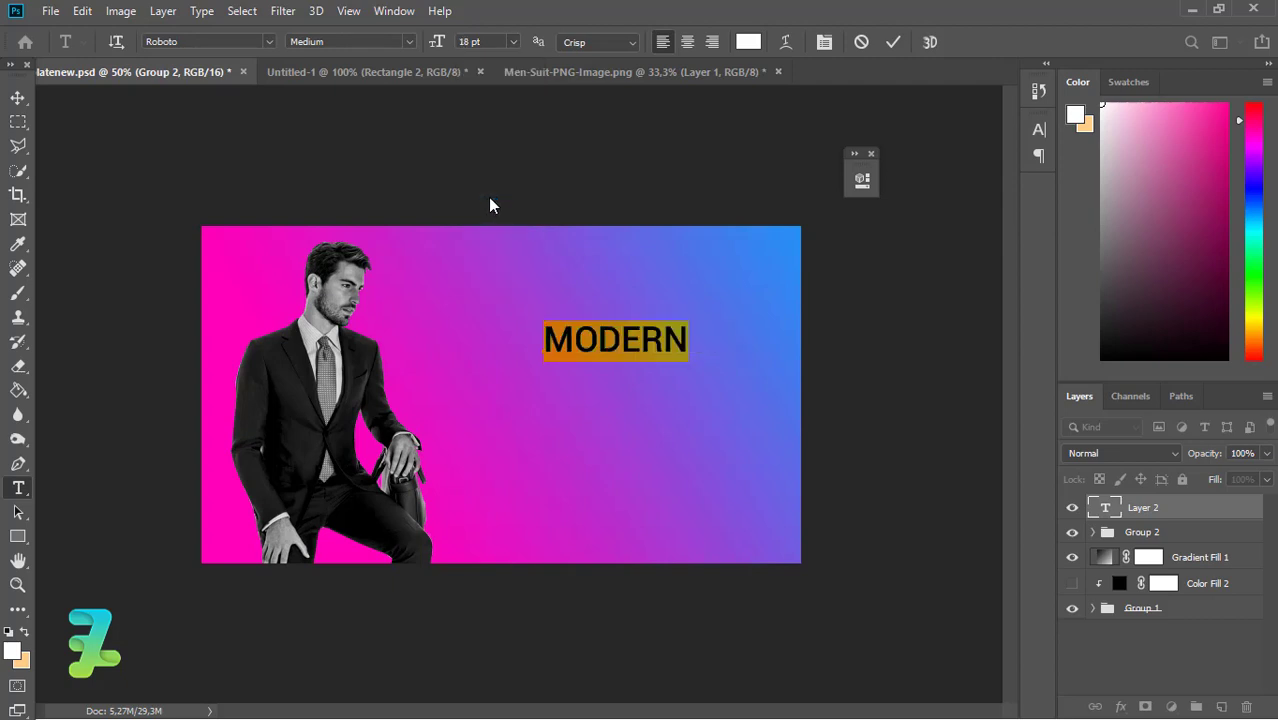
left_click(406, 42)
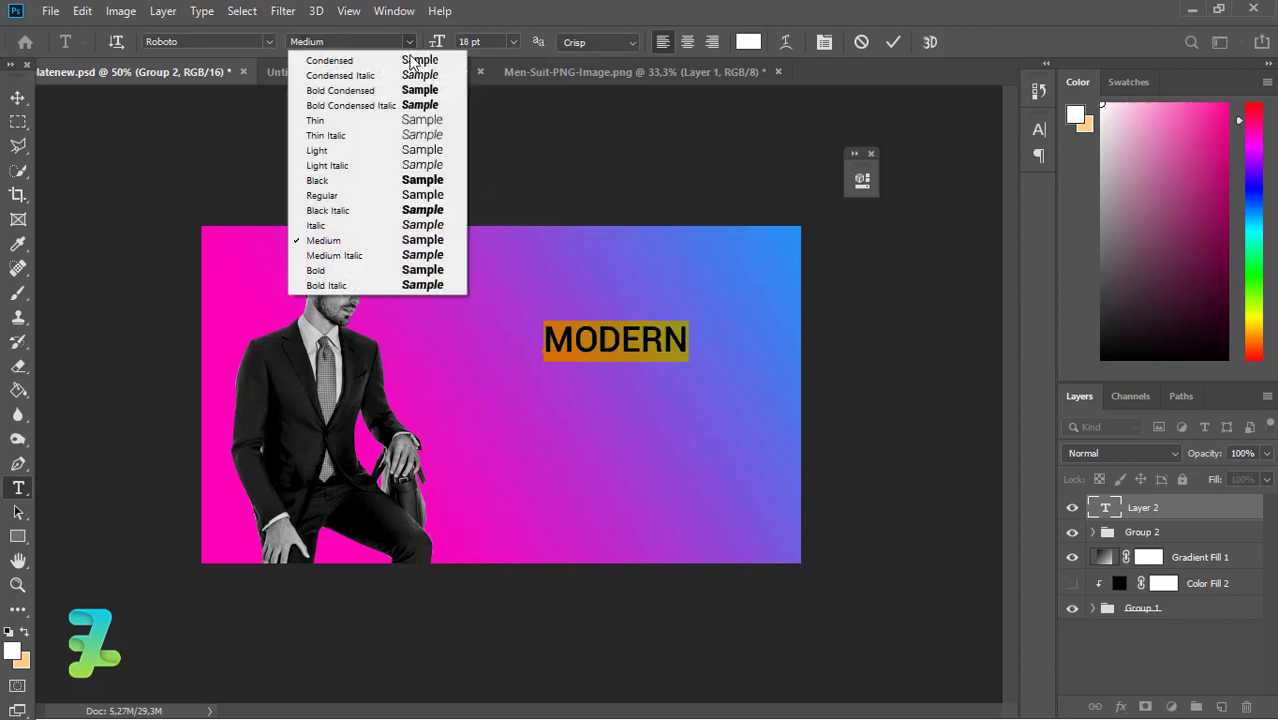
left_click(395, 270)
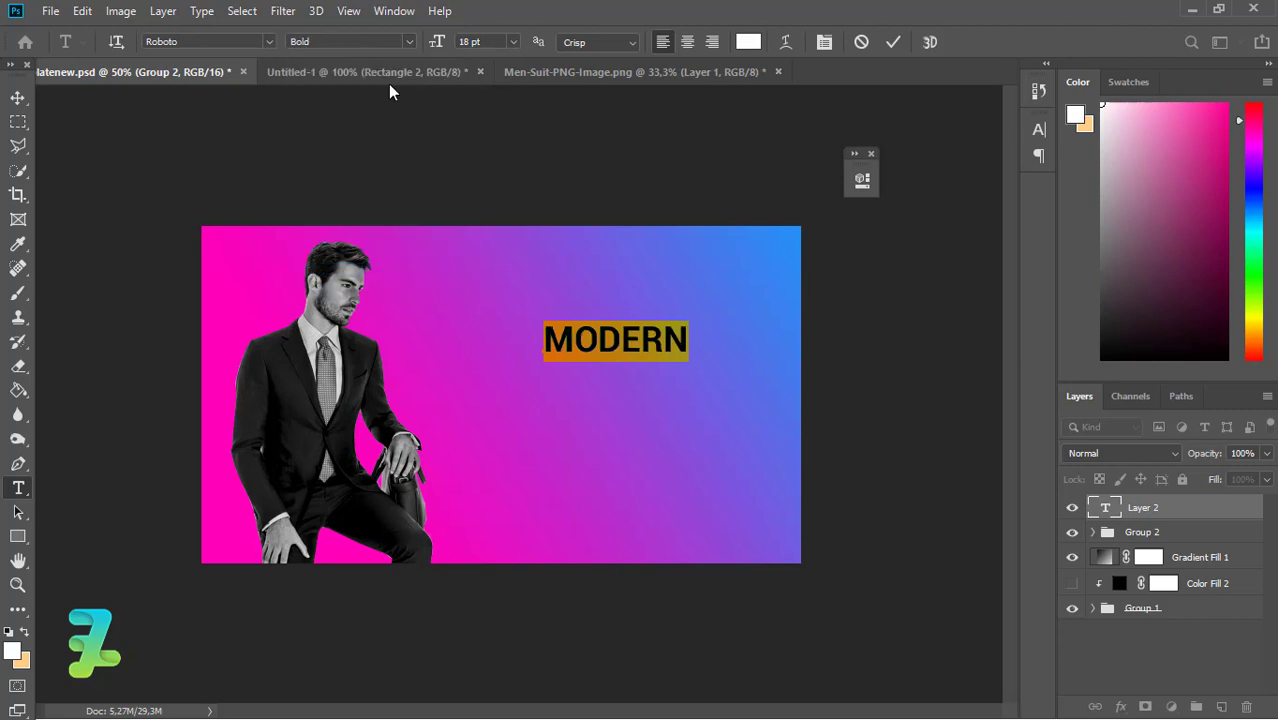
left_click(401, 41)
left_click(362, 180)
left_click(17, 98)
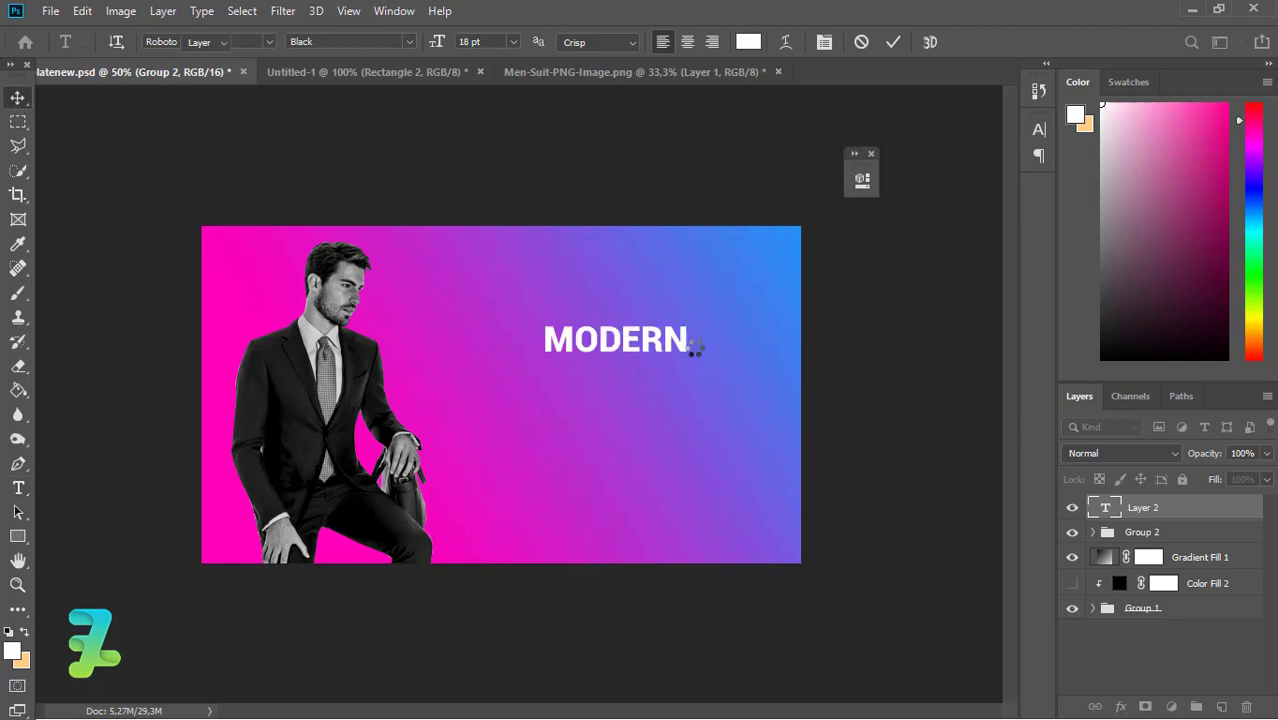
Skew MODERN by -5.92° so it slants upward to the right.
key("ctrl+t")
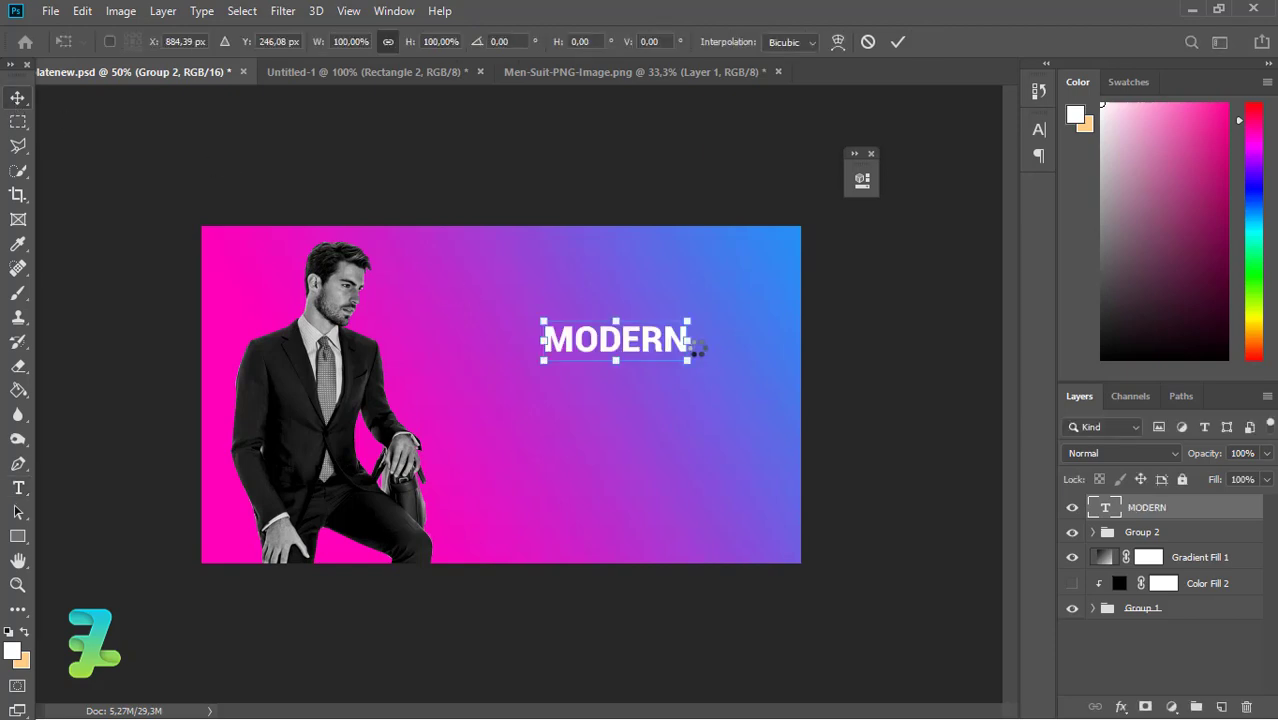
left_click(80, 12)
mouse_move(144, 438)
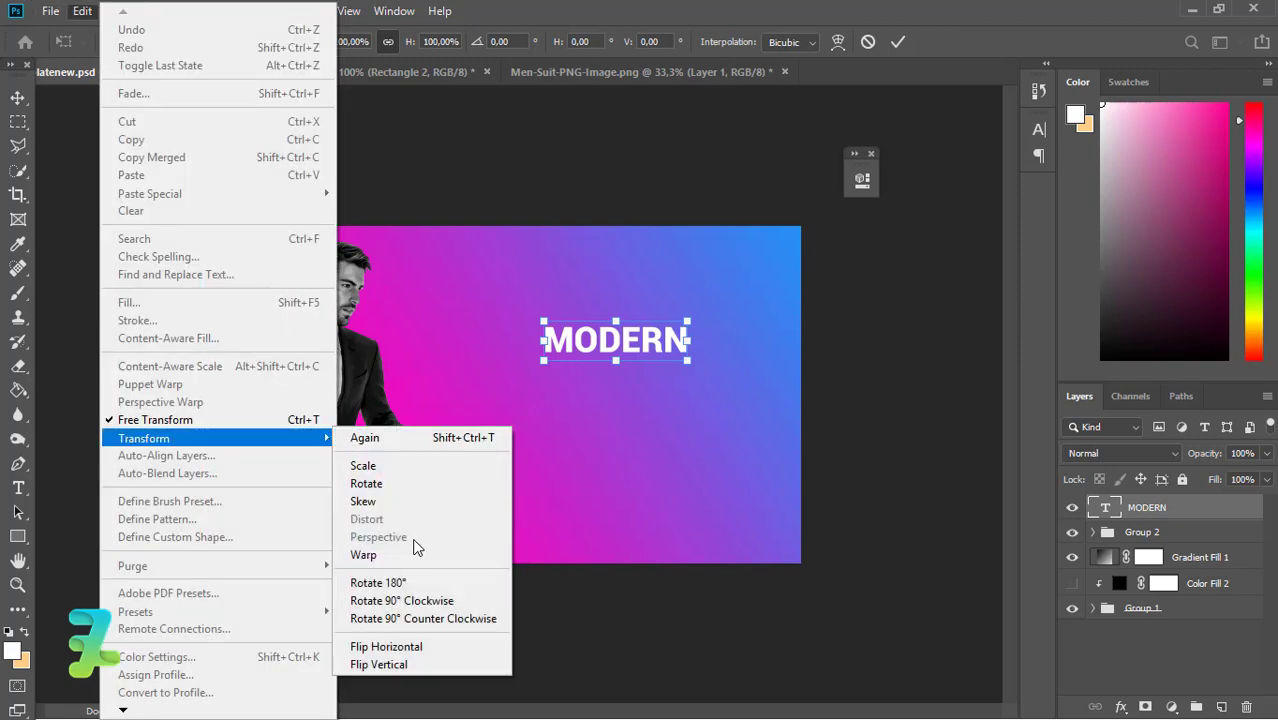
left_click(400, 501)
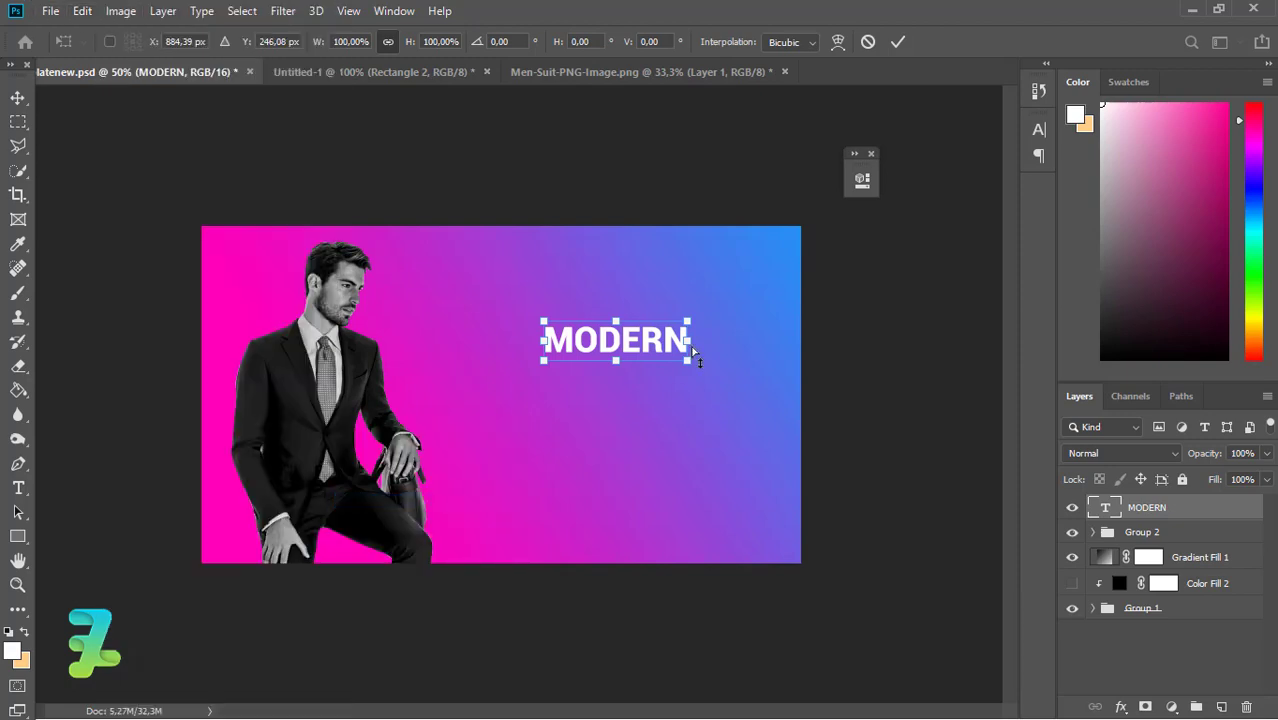
mouse_move(693, 346)
left_mouse_down()
mouse_move(699, 322)
mouse_move(700, 336)
left_mouse_up()
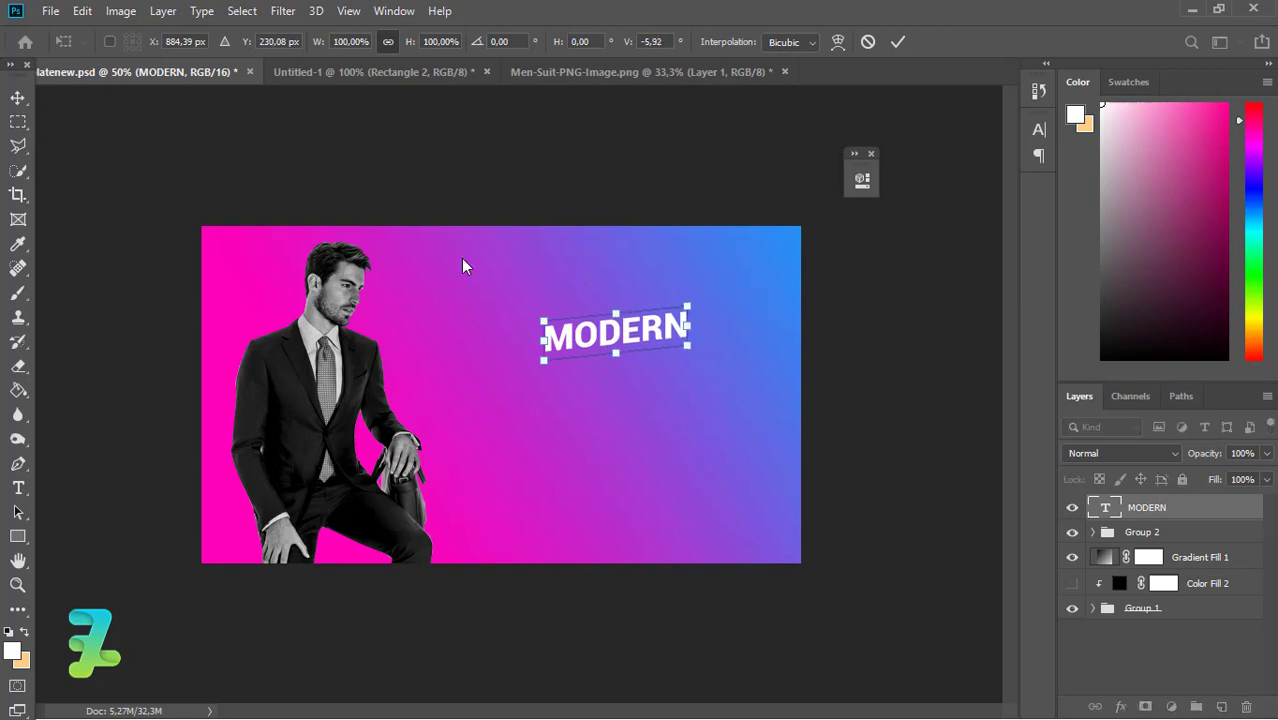
key("Return")
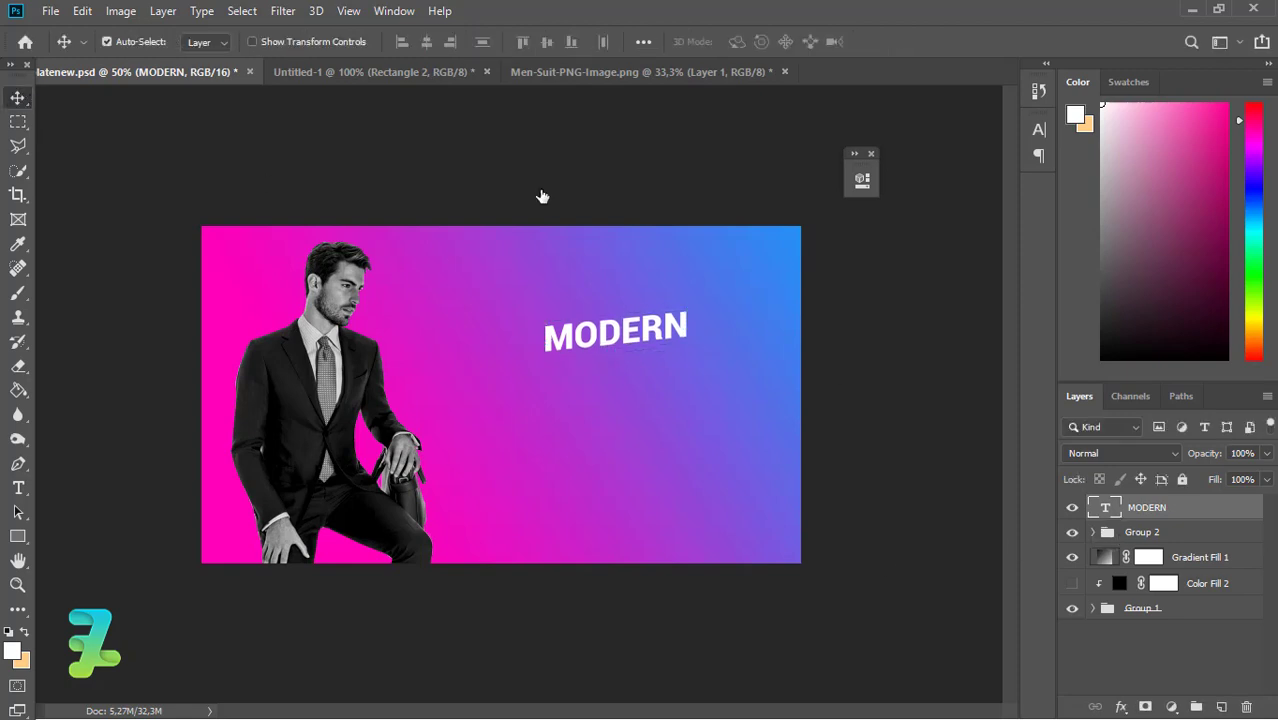
Duplicate the MODERN text layer and place the copy just below it.
key("t")
key("Return")
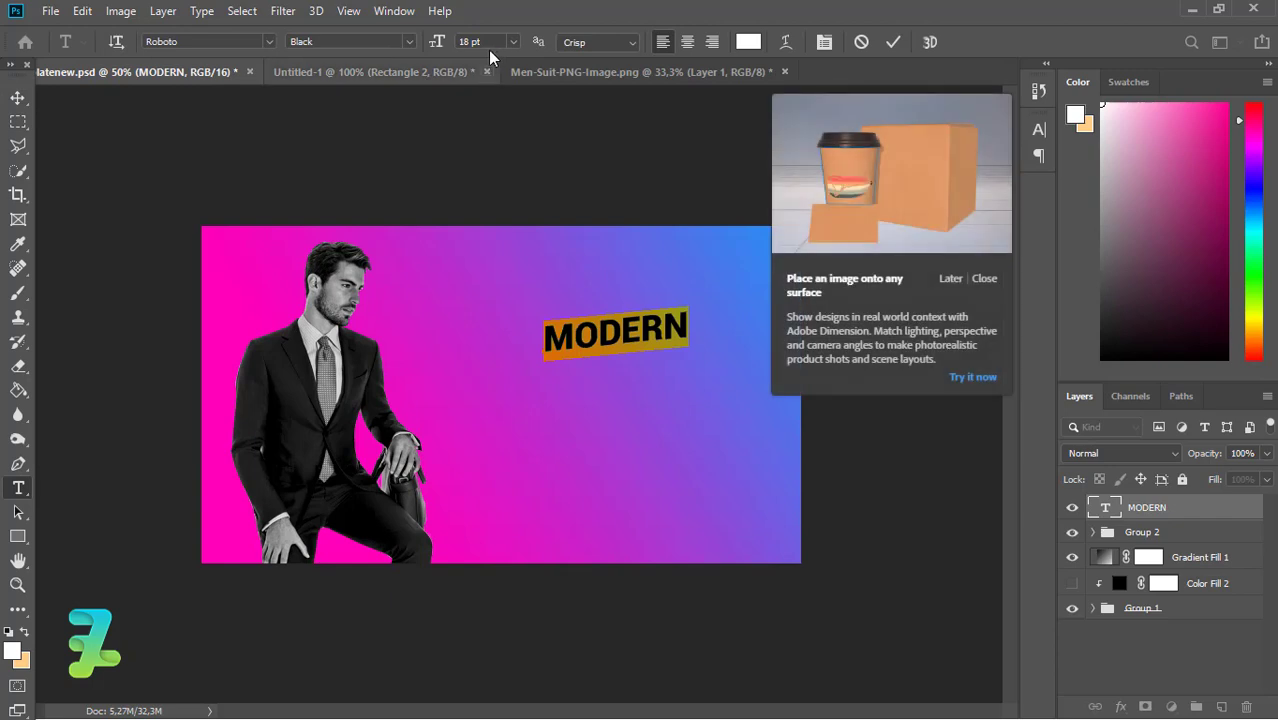
key("ctrl+Return")
key("v")
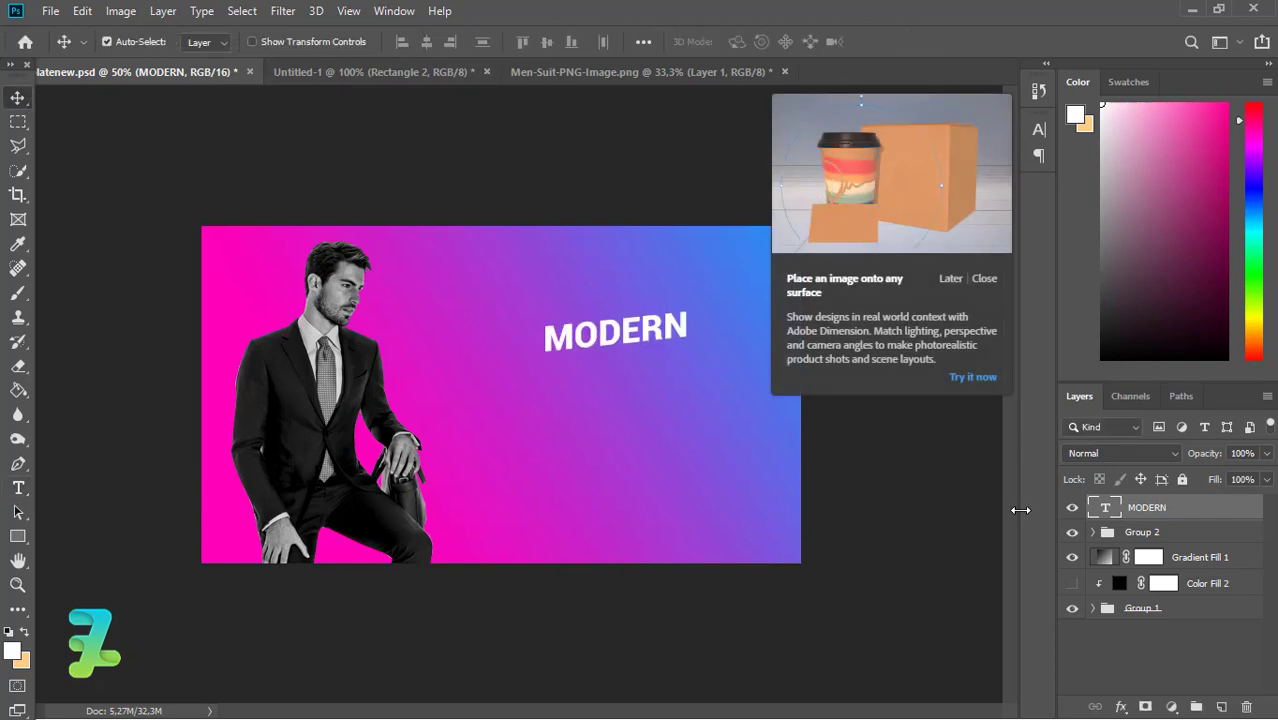
key("ctrl+j")
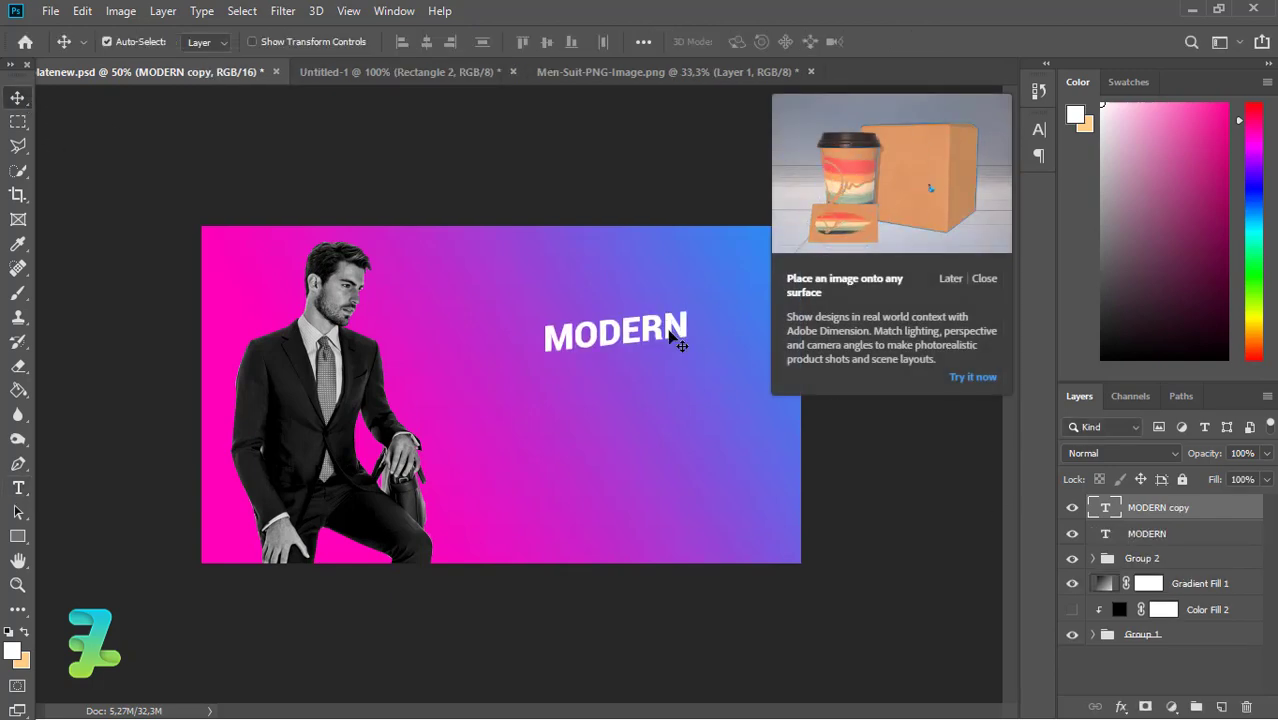
left_click_drag(687, 345, 684, 373)
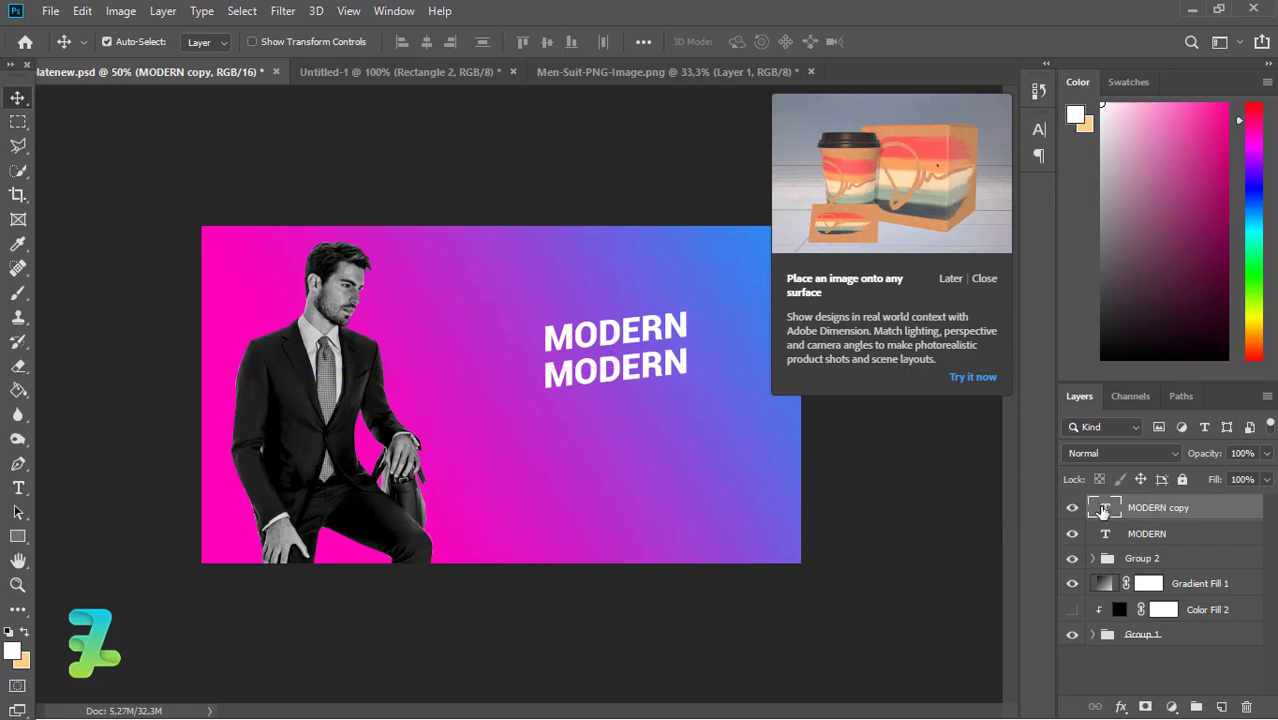
Change the copy's text to BANNER at 36 pt and move it under MODERN.
double_click(1103, 508)
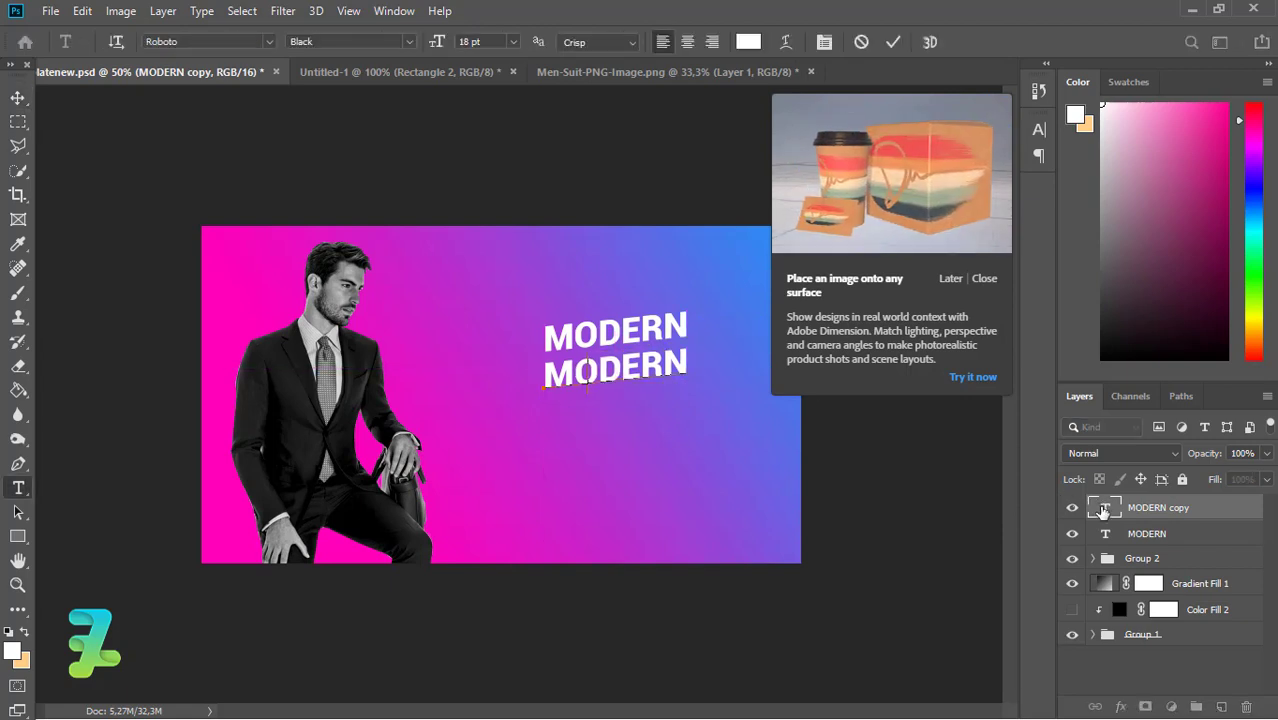
type("BANNER")
key("ctrl+a")
left_click(512, 42)
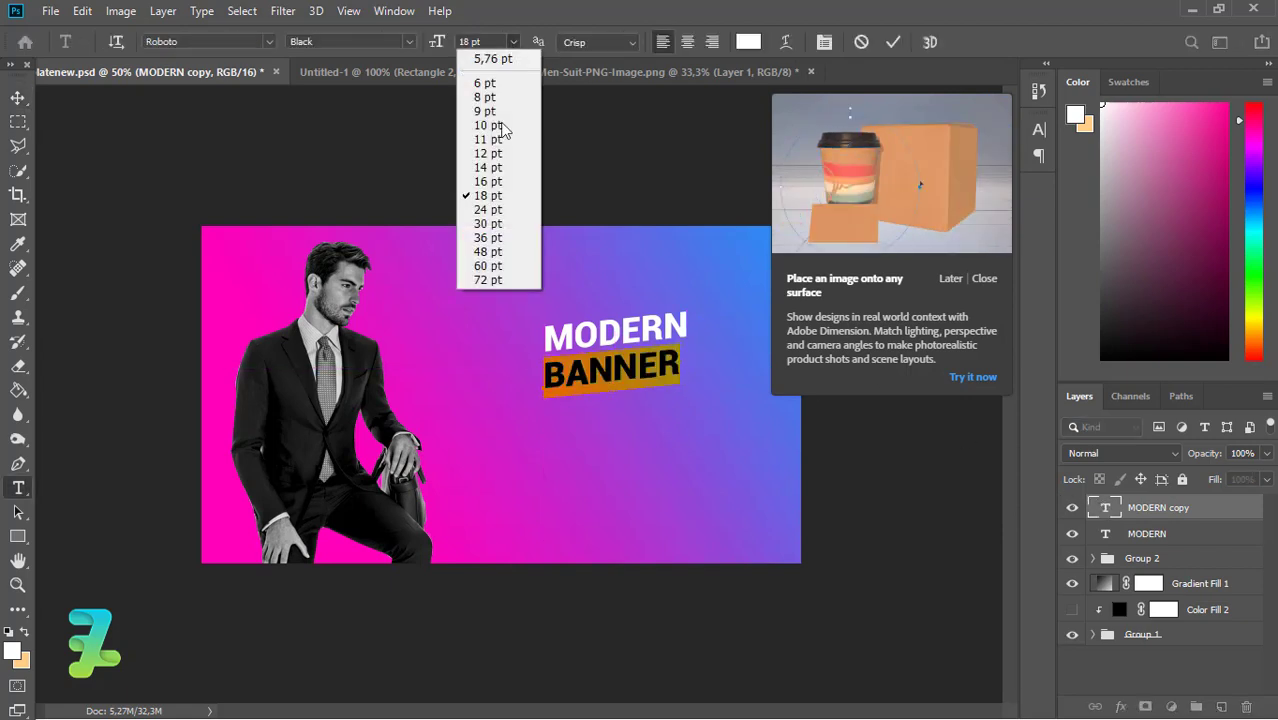
left_click(487, 238)
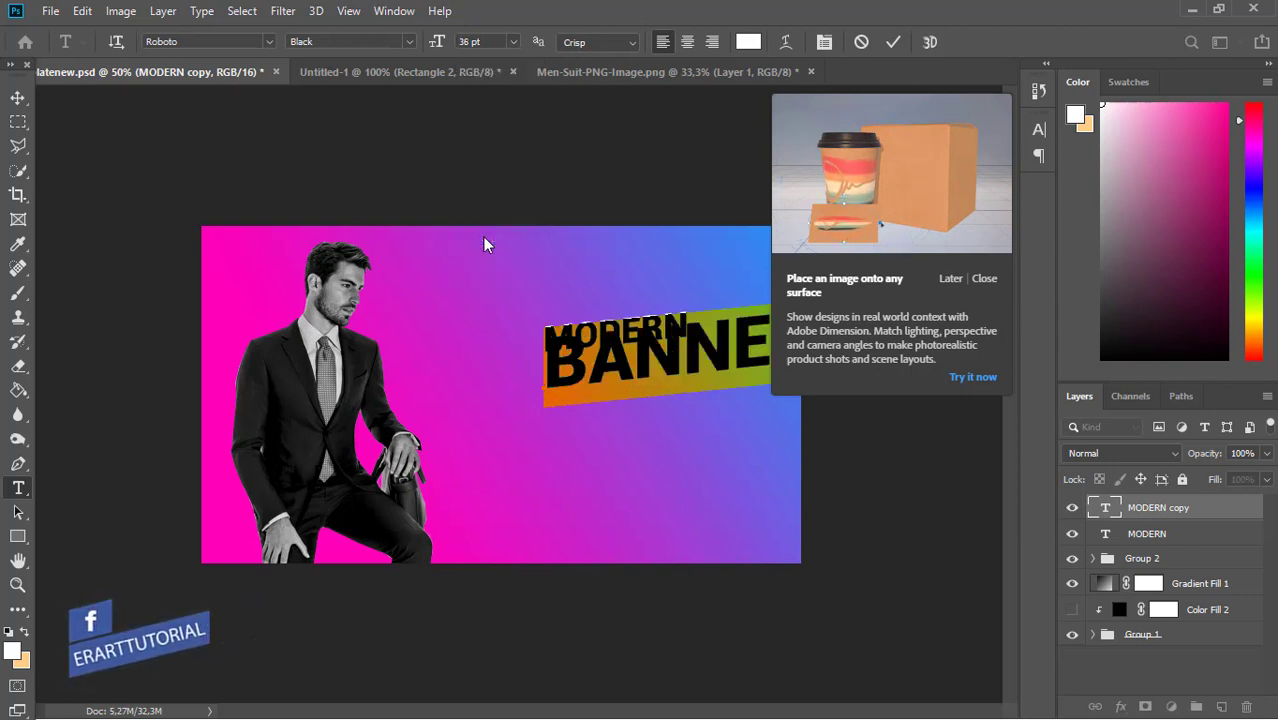
left_click(17, 98)
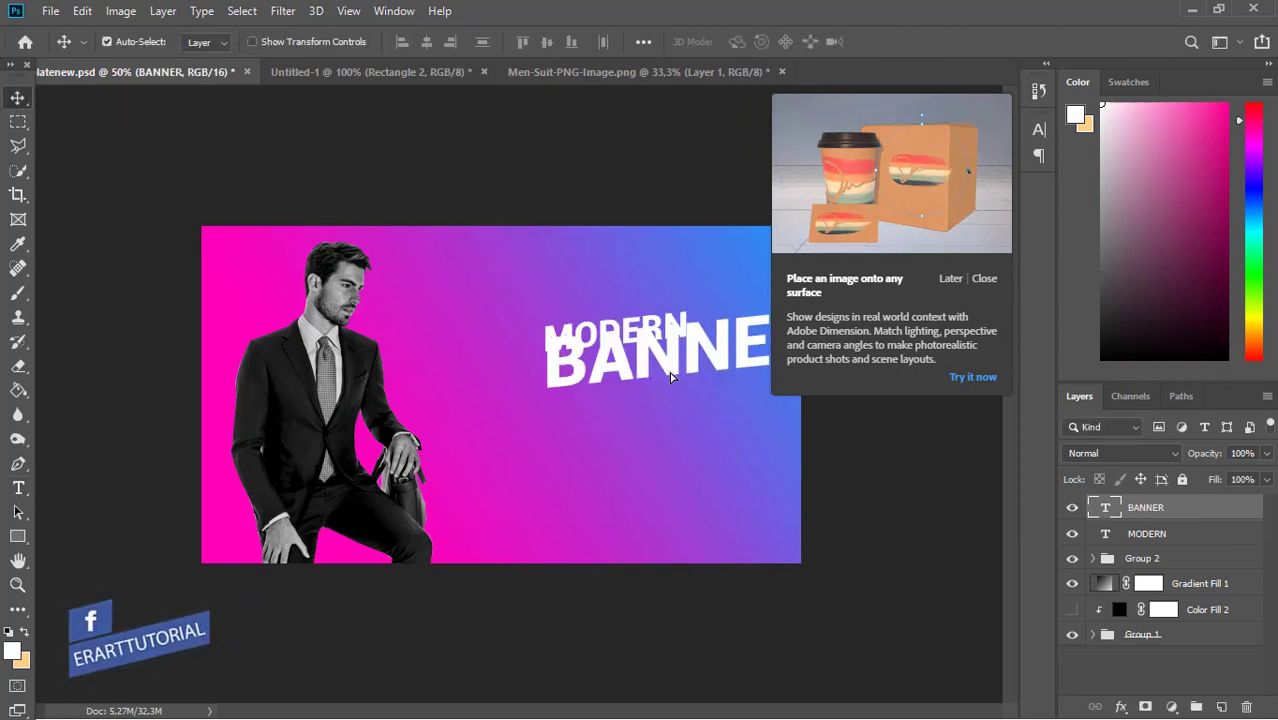
mouse_move(676, 360)
left_mouse_down()
mouse_move(616, 425)
mouse_move(648, 383)
left_mouse_up()
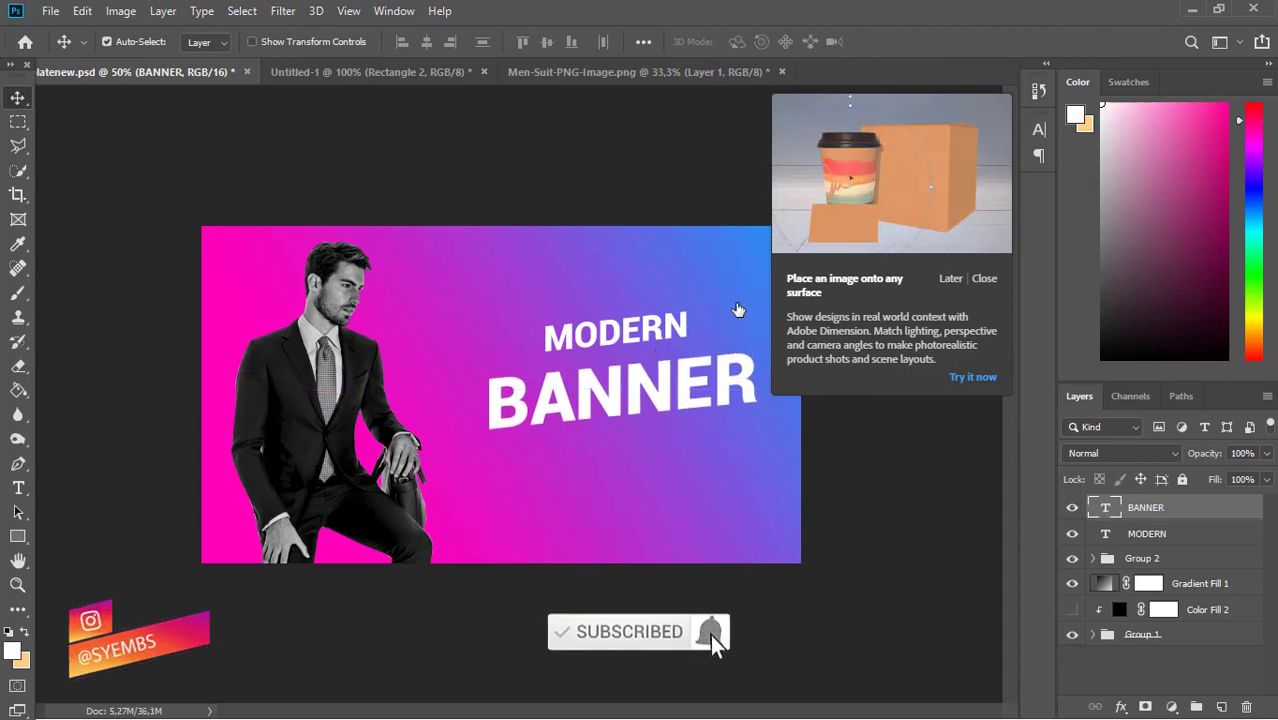
Resize BANNER to 30 pt and nudge it slightly right and up.
key("t")
key("Return")
left_click(513, 41)
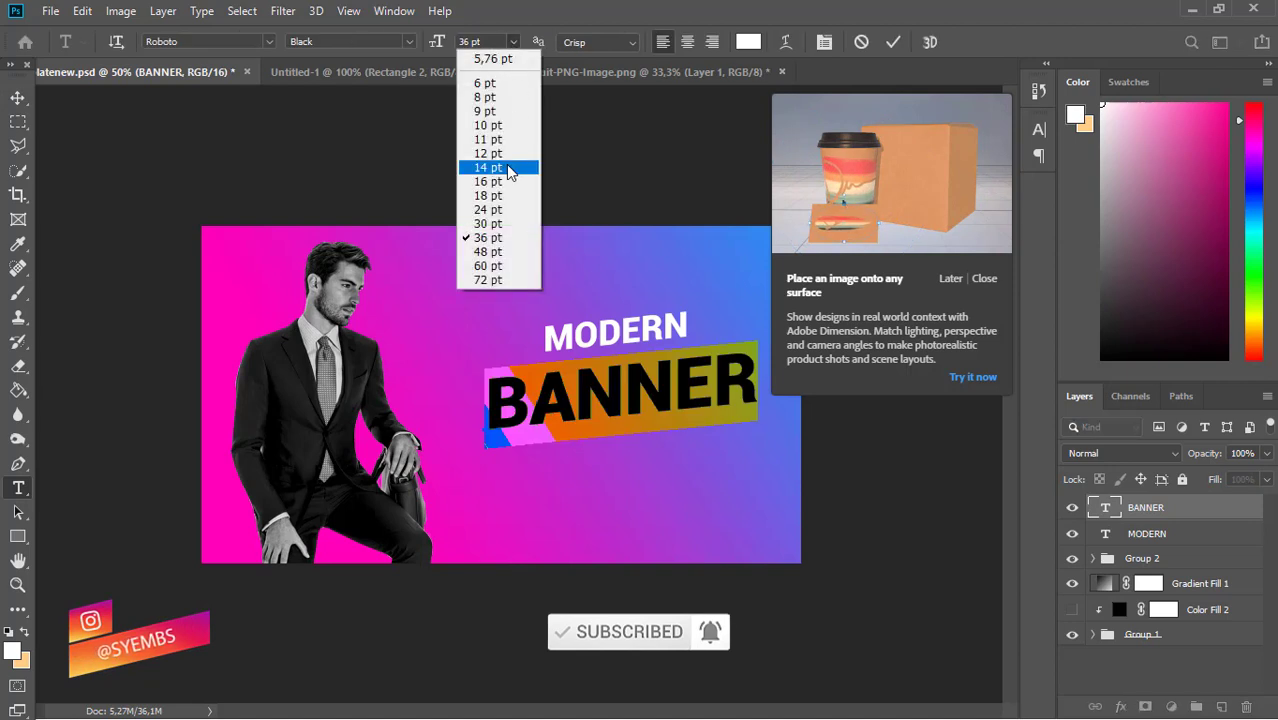
left_click(495, 223)
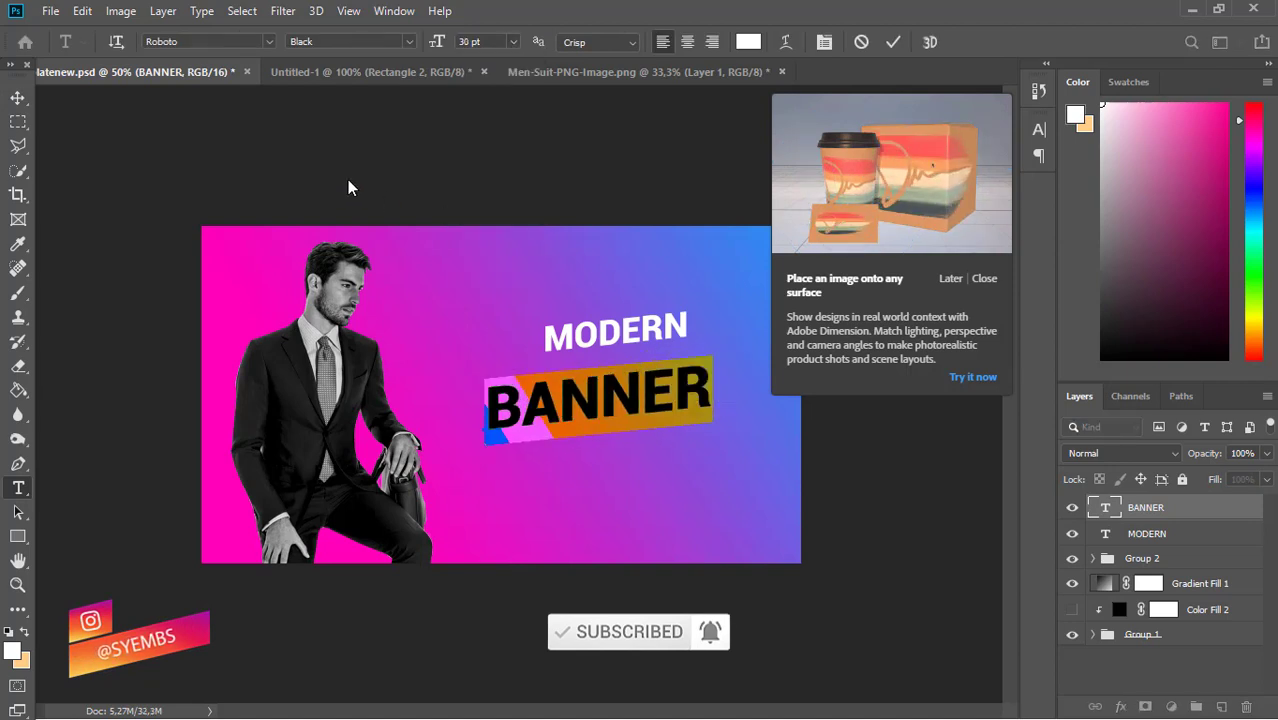
key("ctrl+Return")
left_click_drag(615, 401, 650, 394)
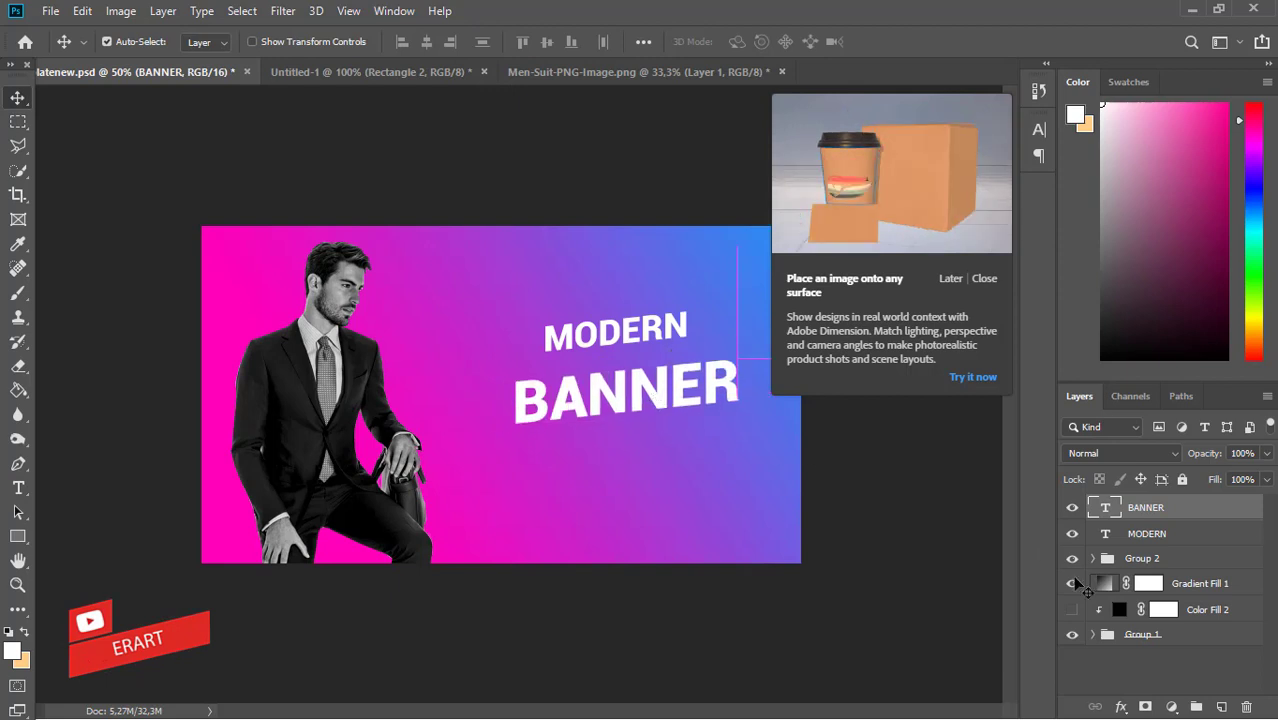
left_click(1140, 533)
Draw a white-filled rectangle shape around the BANNER text on a new layer.
key("ctrl+shift+alt+n")
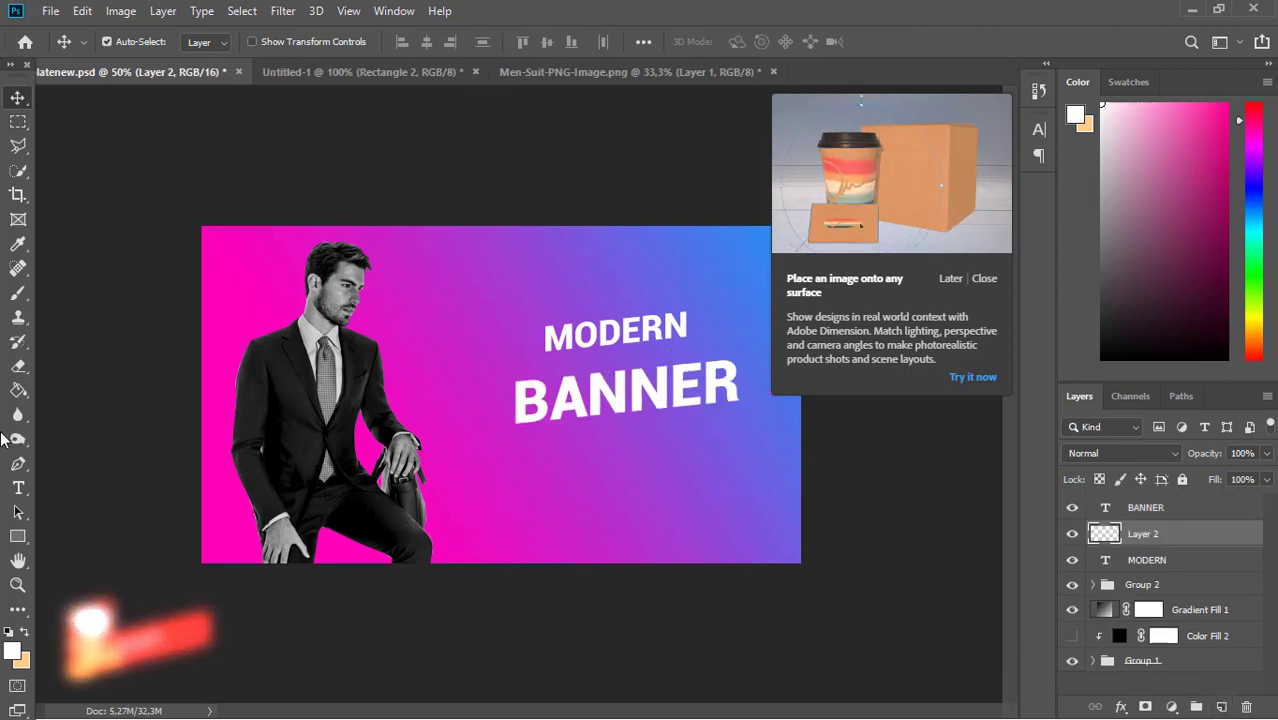
key("u")
left_click_drag(484, 377, 753, 461)
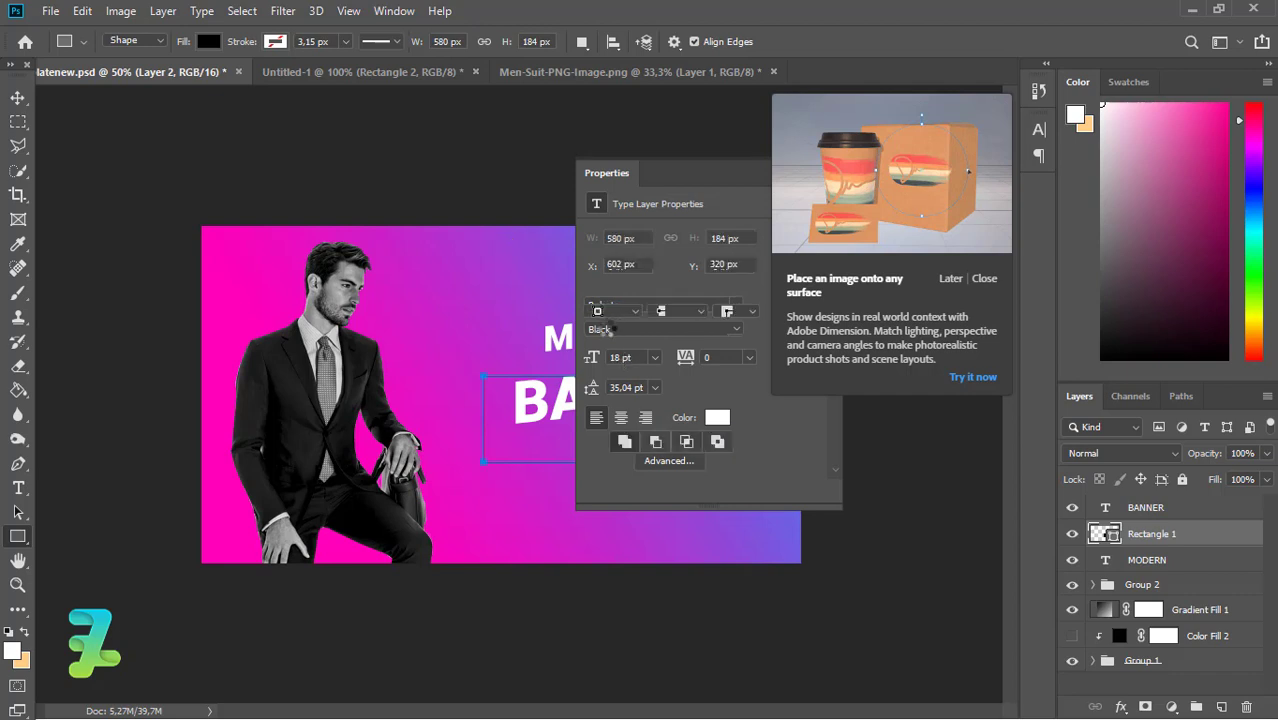
left_click(596, 292)
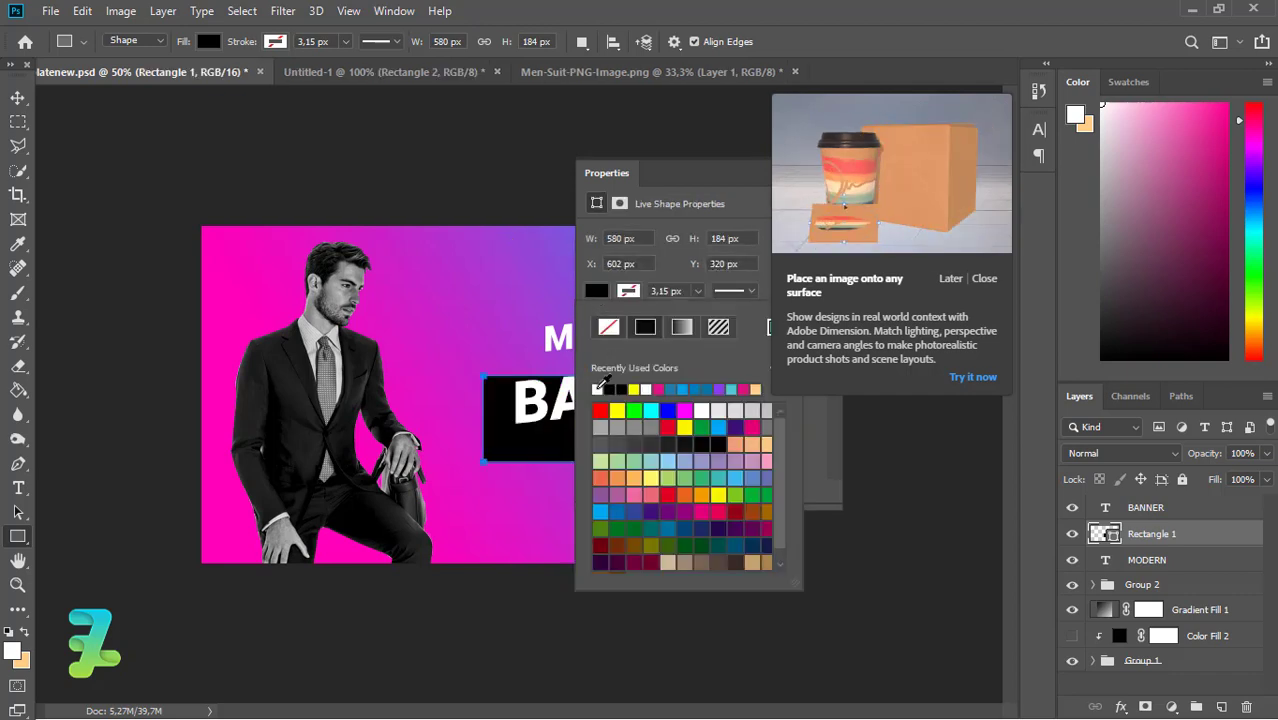
left_click(666, 184)
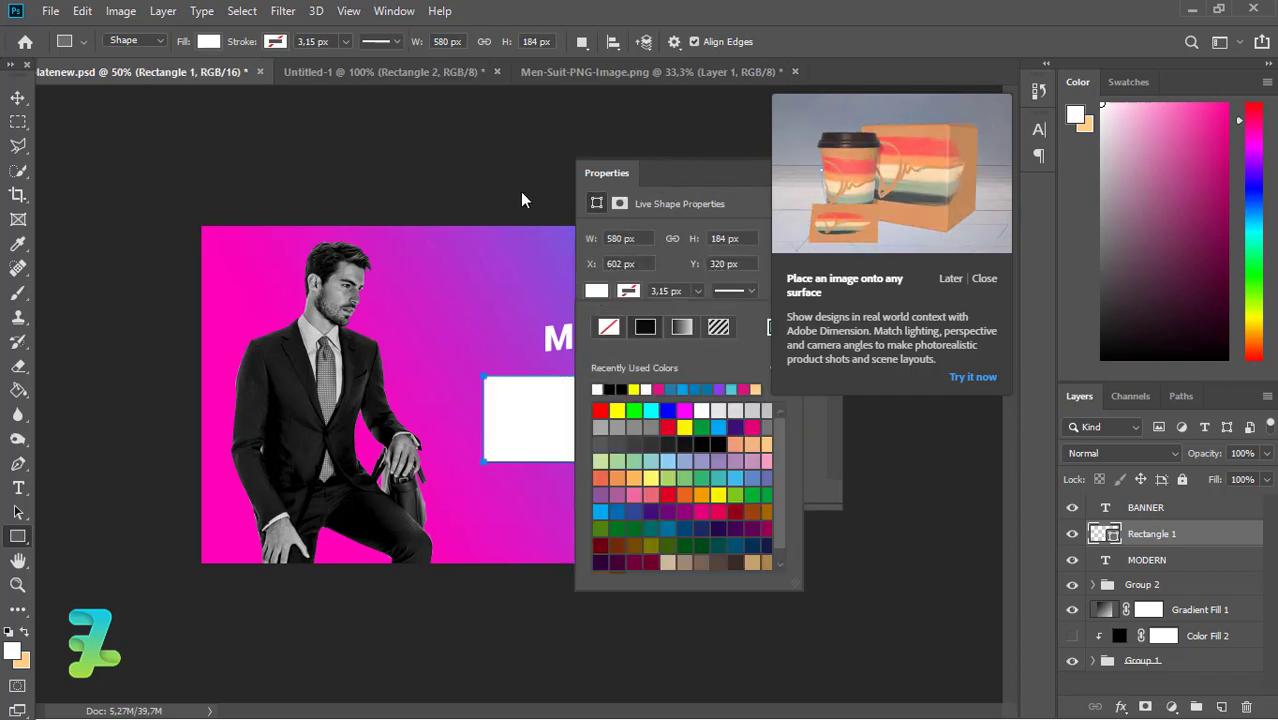
key("Return")
left_click_drag(700, 165, 530, 184)
left_click(18, 97)
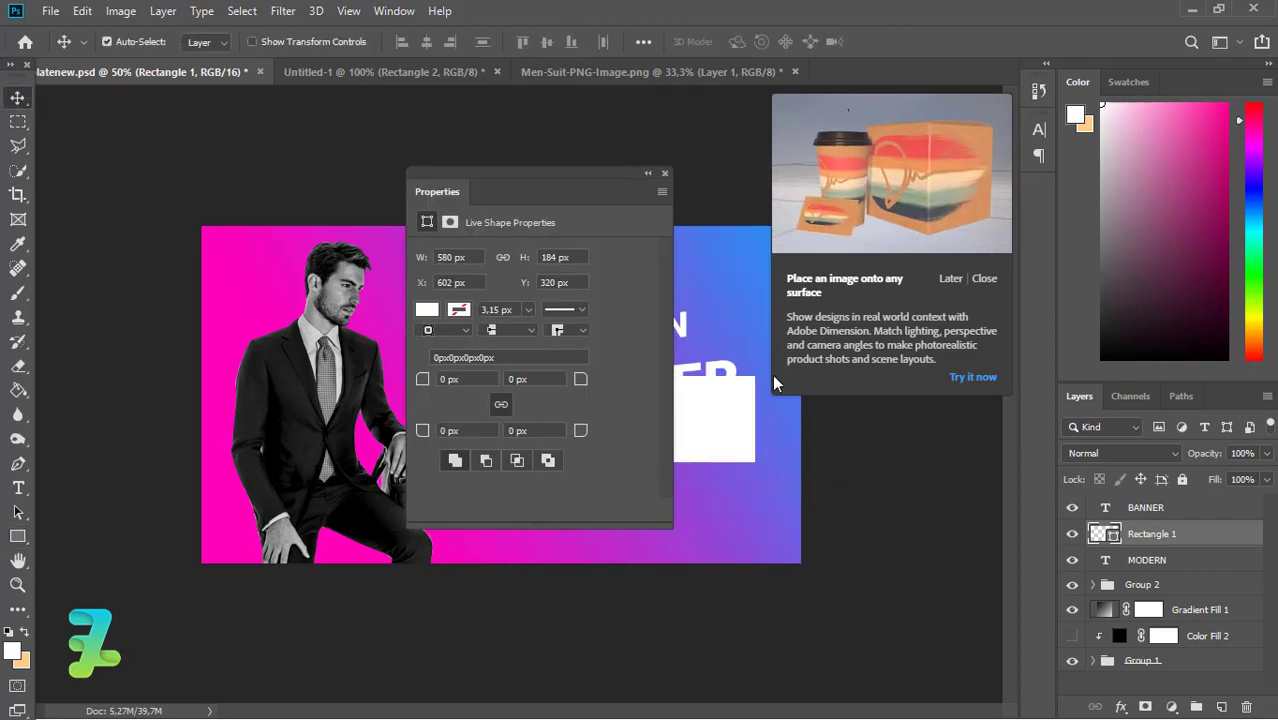
left_click(665, 172)
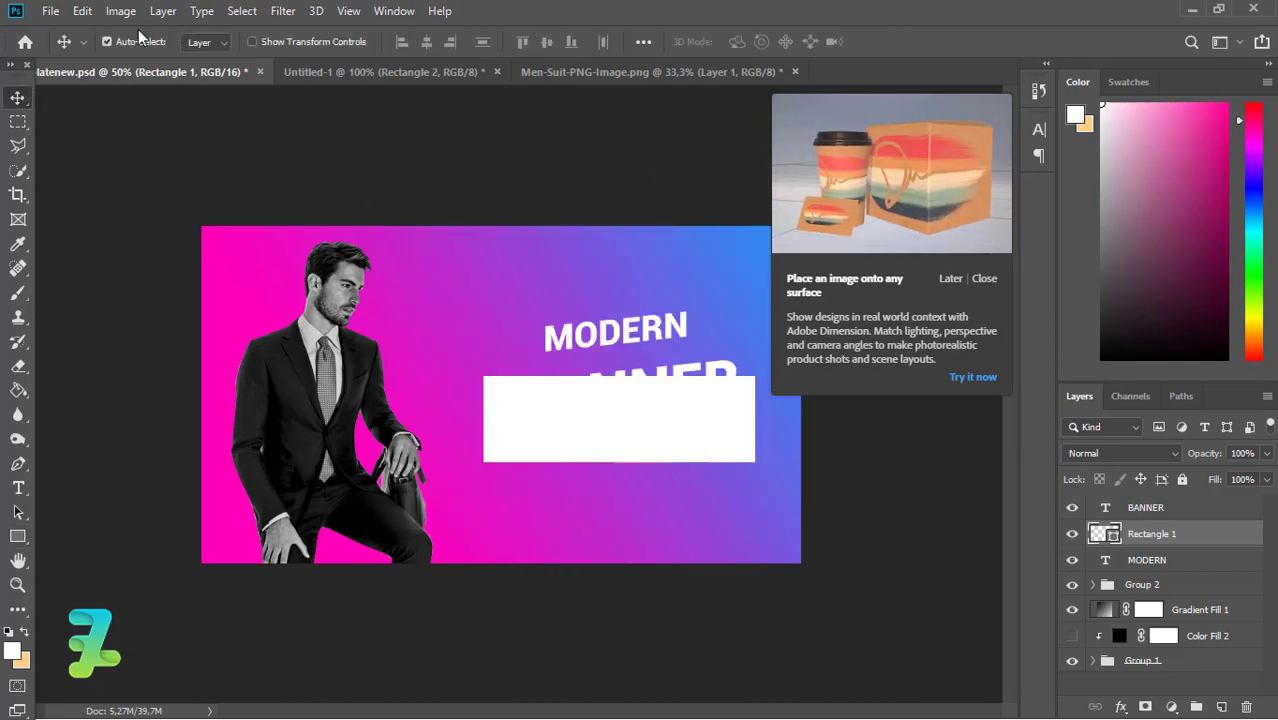
Skew the white rectangle about -5.9° so its right side rises.
left_click(82, 11)
left_click(445, 494)
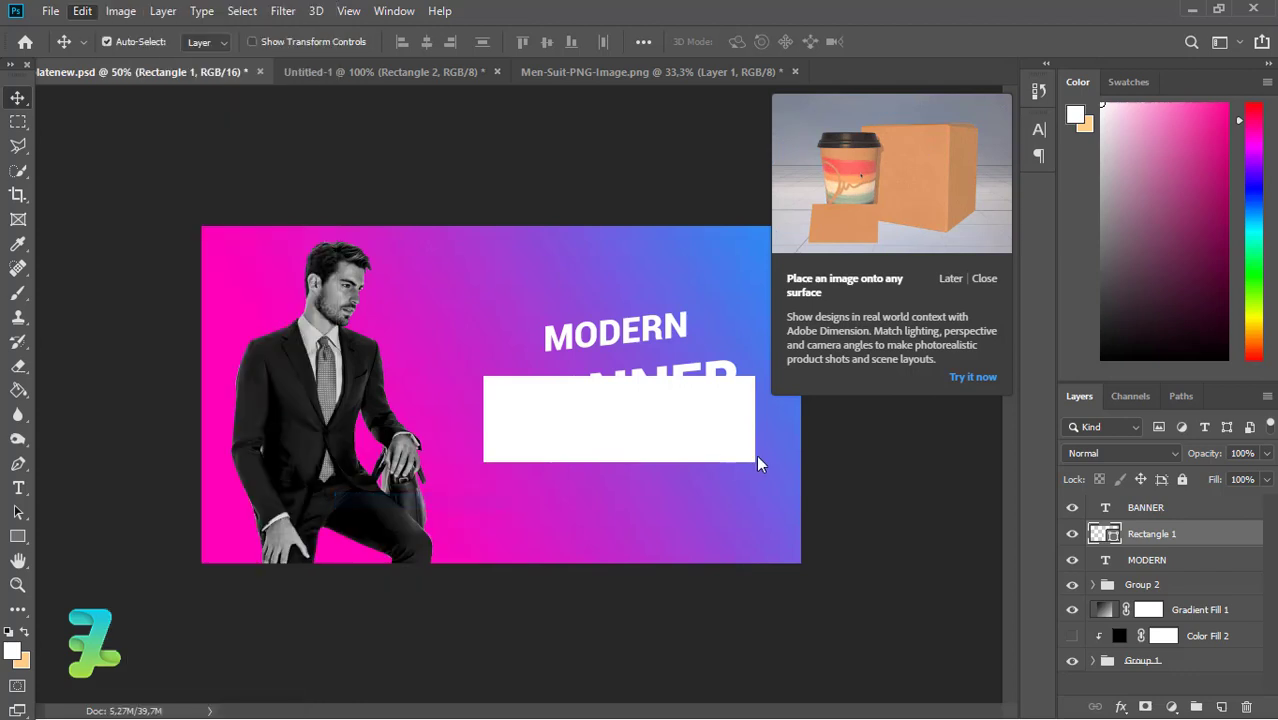
left_click(984, 280)
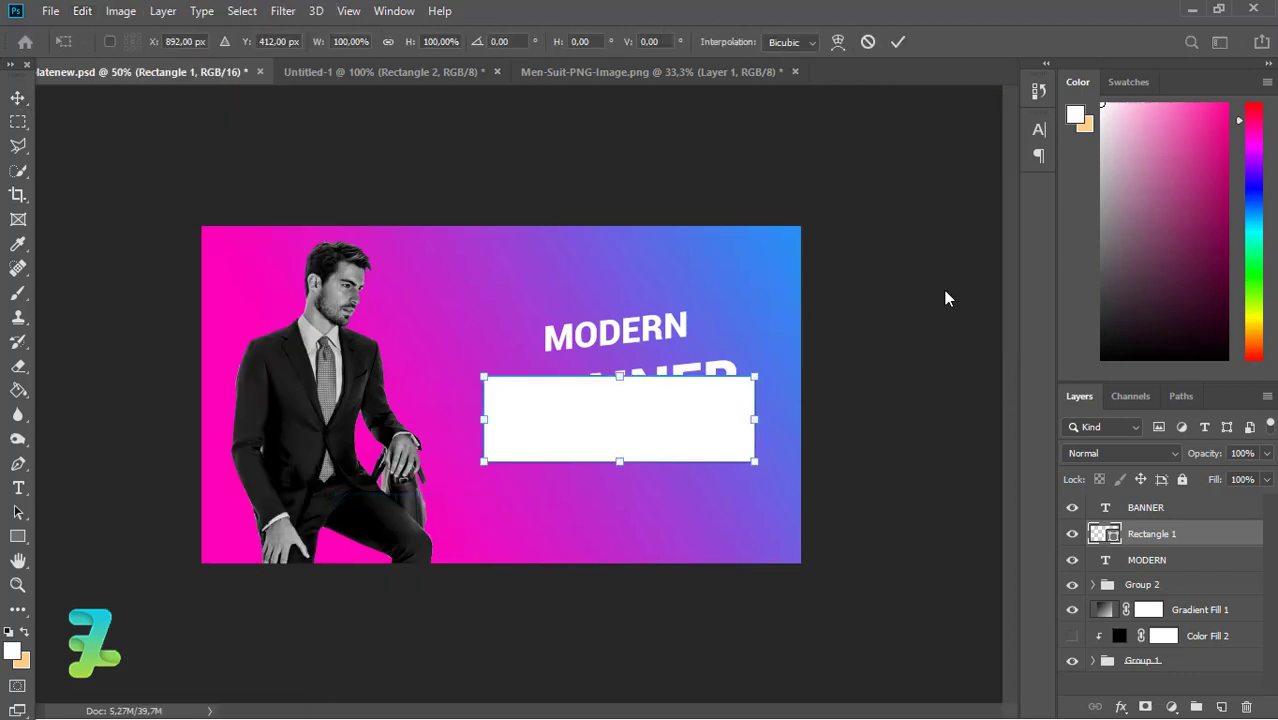
left_click_drag(756, 421, 762, 392)
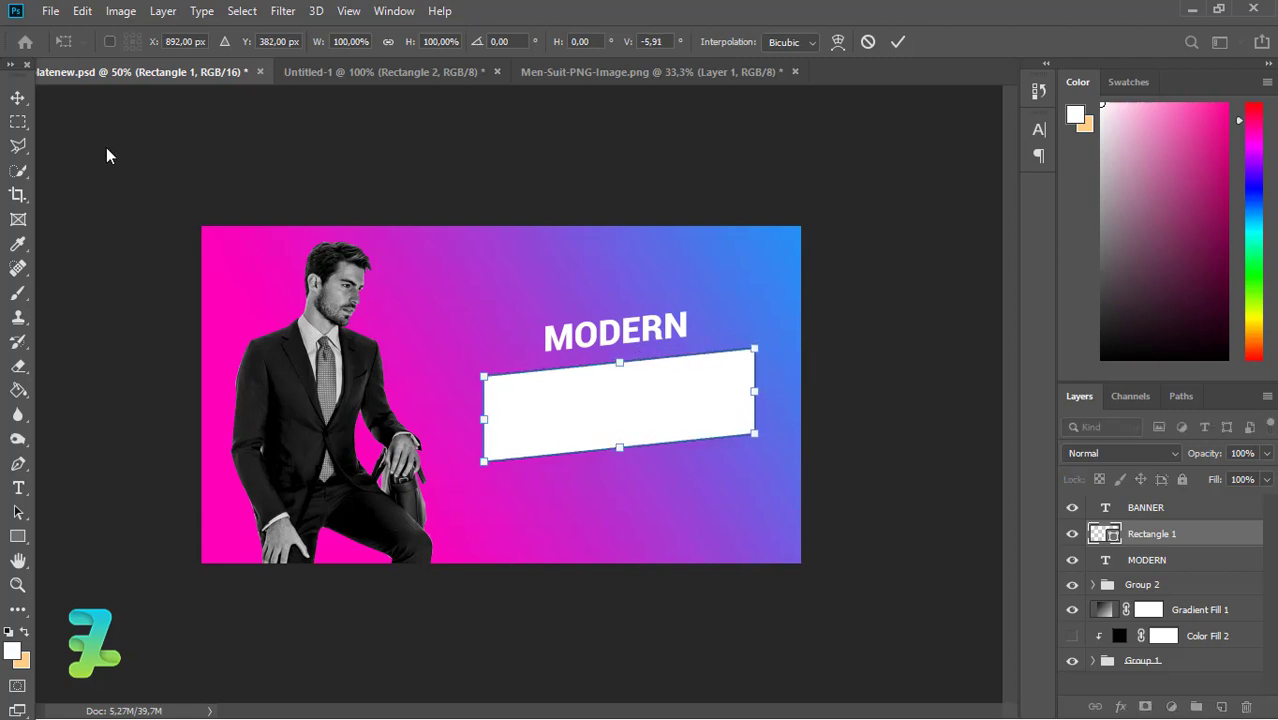
left_click(18, 97)
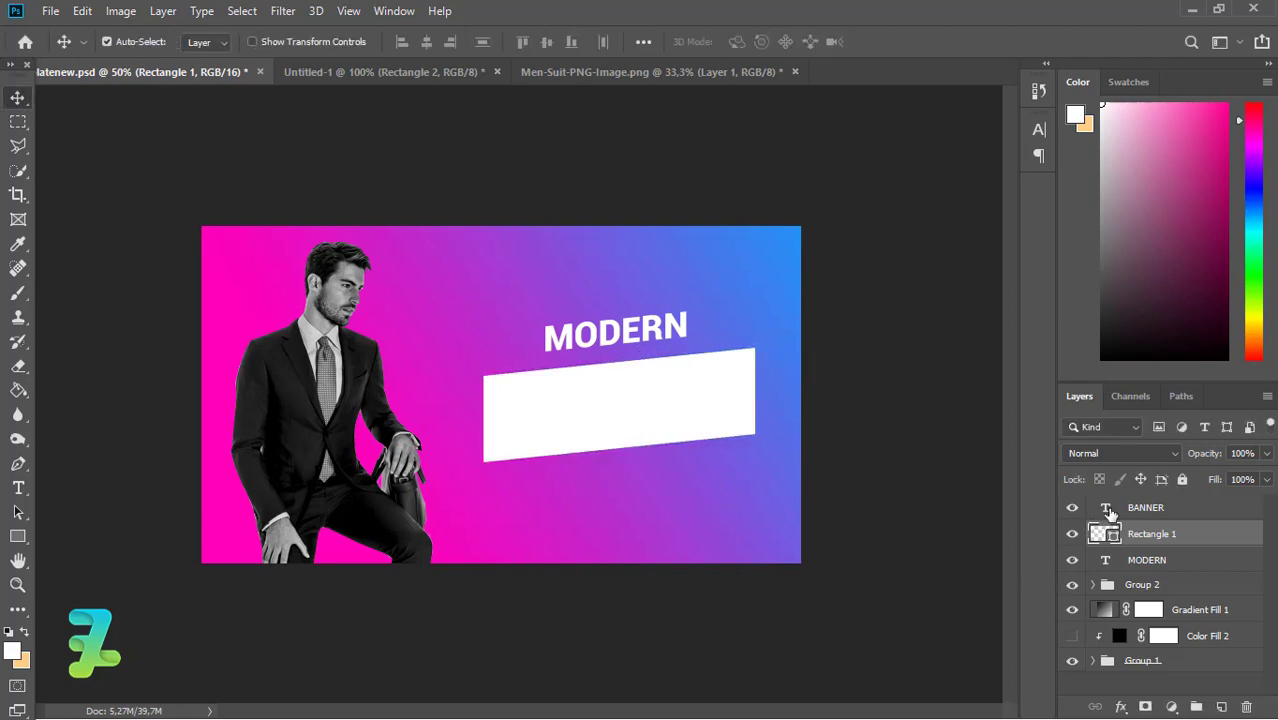
Nudge the BANNER text slightly downward into position.
key("alt+bracketright")
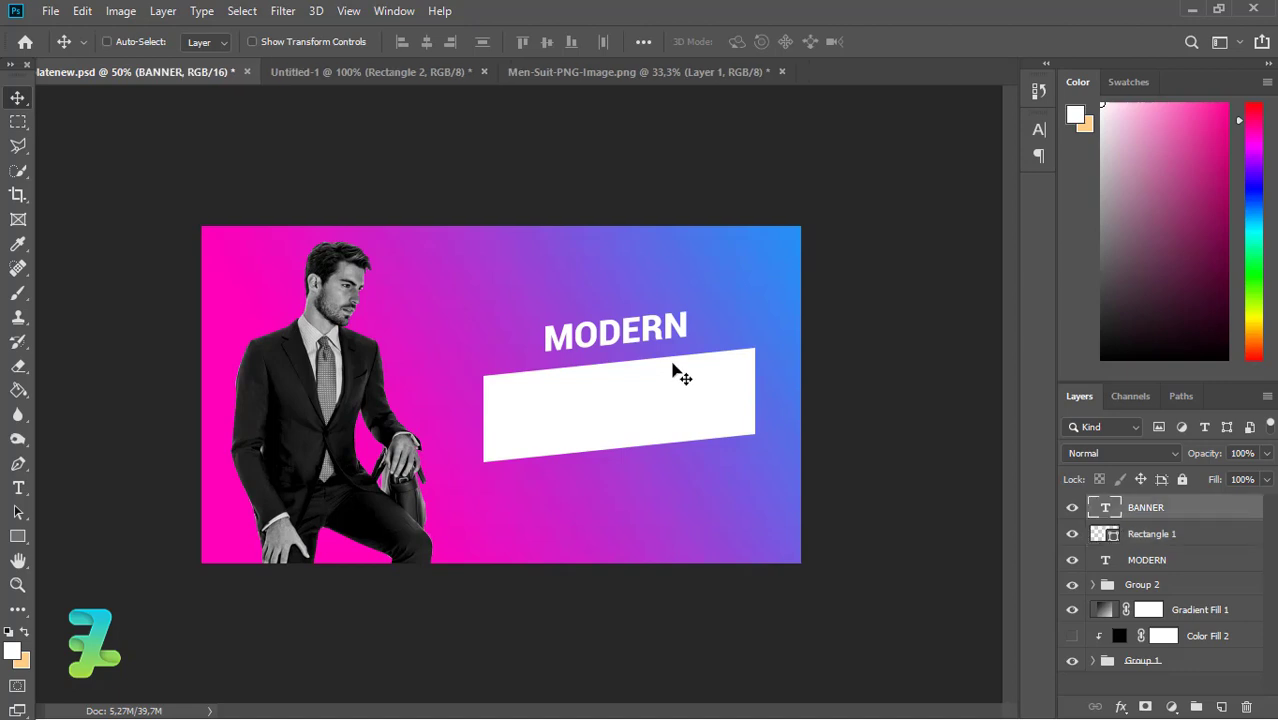
key("ctrl+t")
left_click_drag(653, 373, 653, 382)
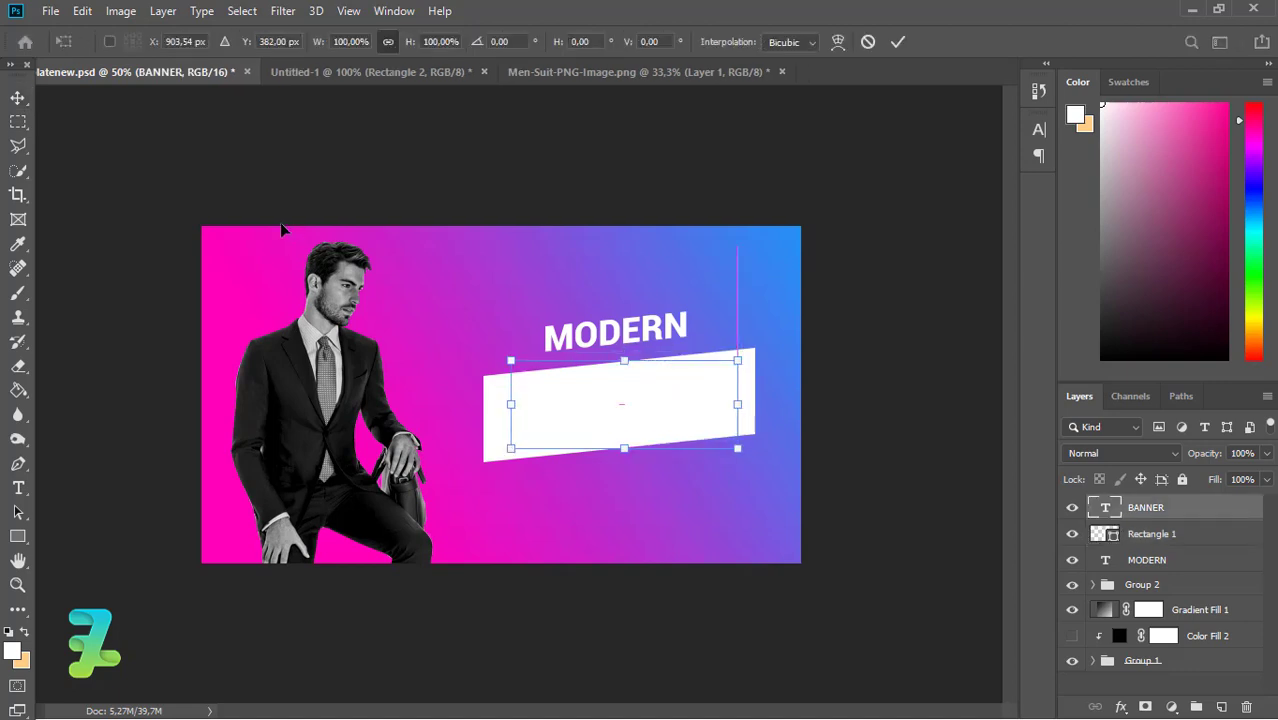
key("Return")
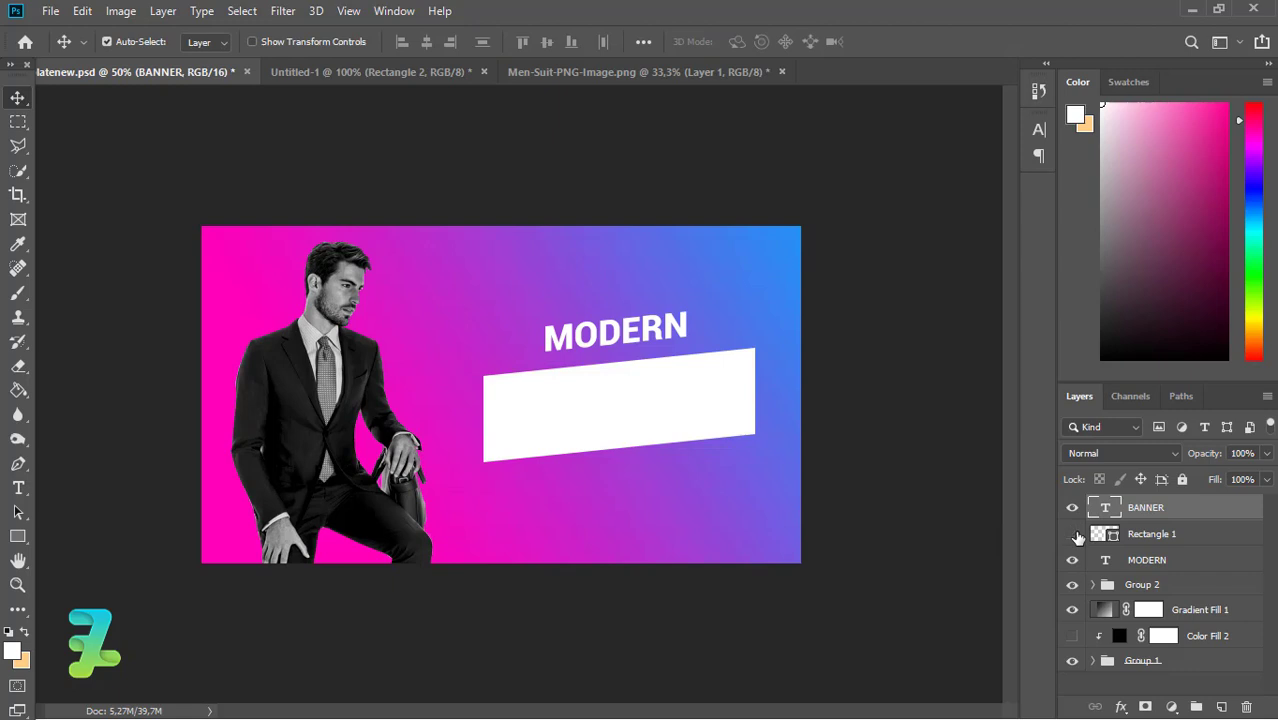
Set Rectangle 1 to 57% opacity and load its outline as a selection.
left_click(1094, 536)
left_click(1266, 479)
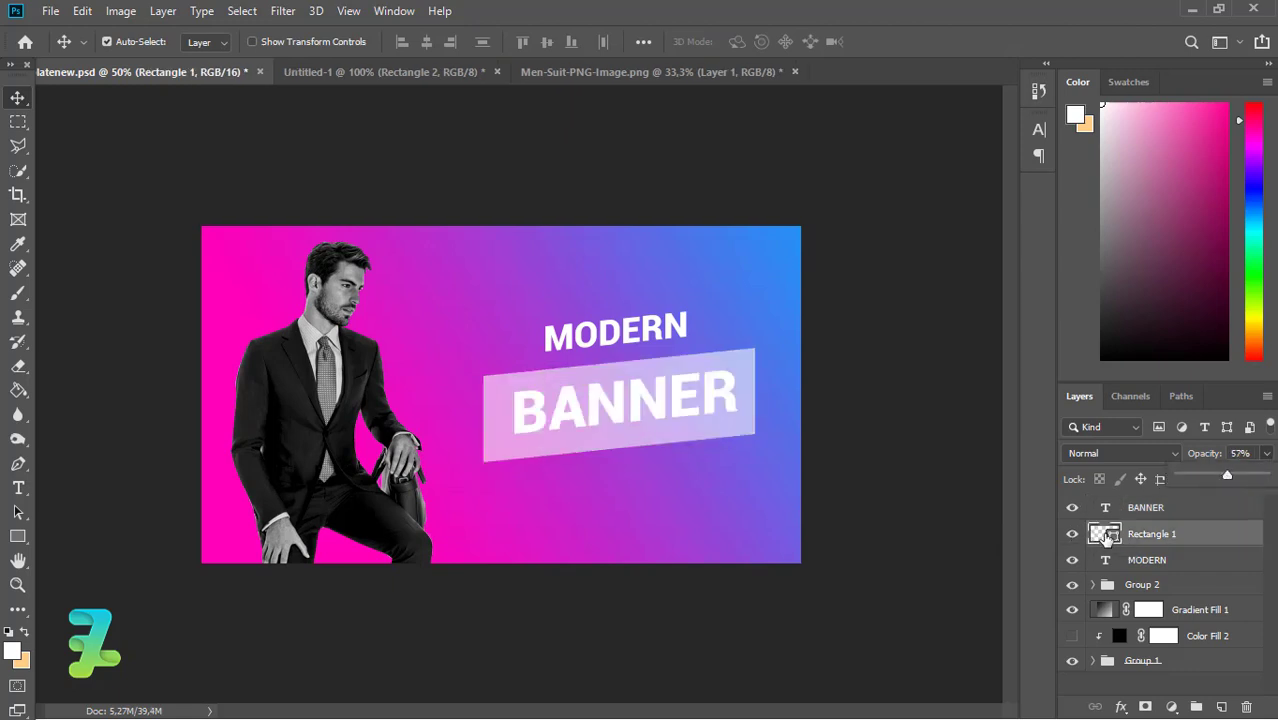
left_click(1106, 538)
left_click(1104, 534, "ctrl")
key("alt+bracketright")
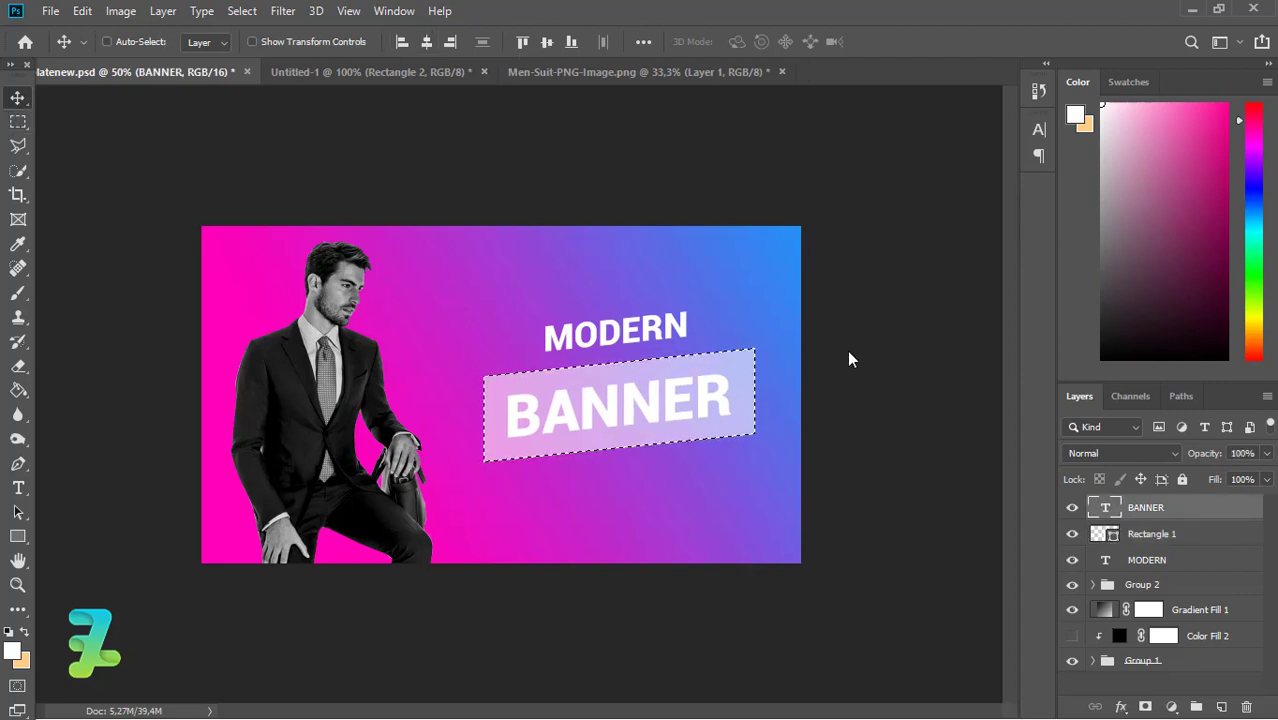
Mask Rectangle 1 with the inverted BANNER letters and return it to 100% opacity.
key("ctrl+d")
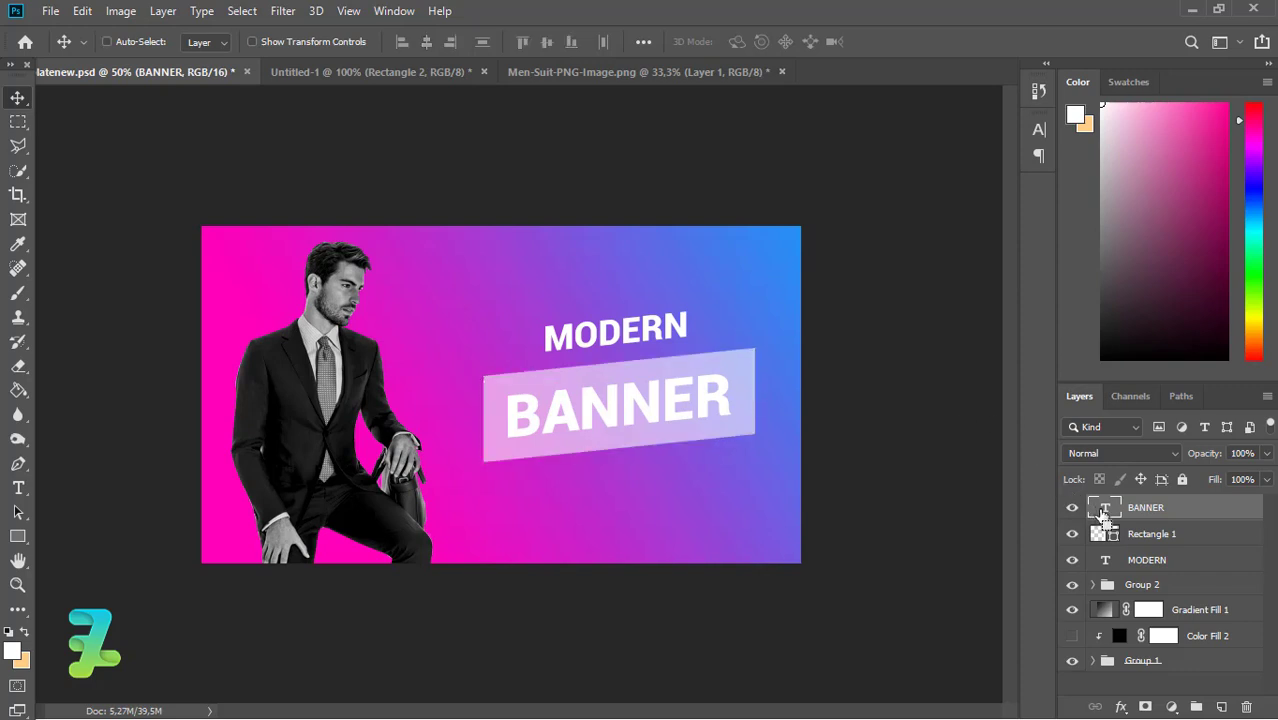
left_click(1103, 510, "ctrl")
left_click(1100, 533)
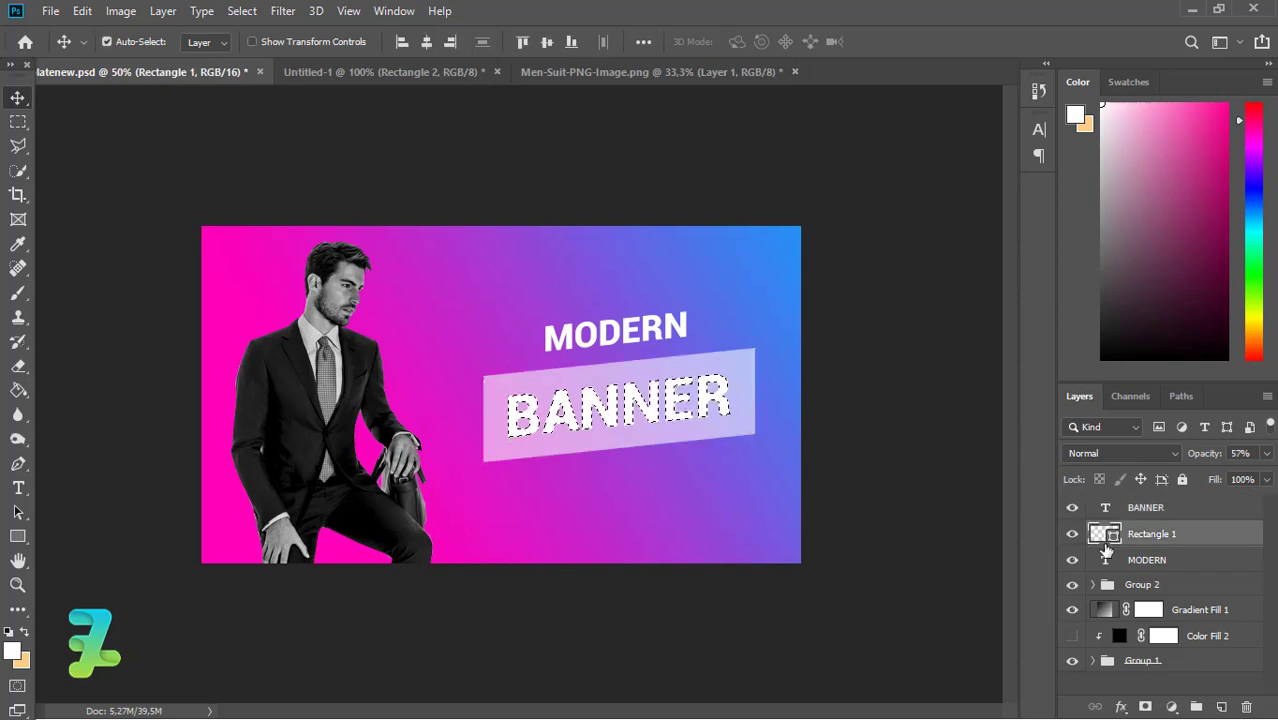
left_click(1146, 707)
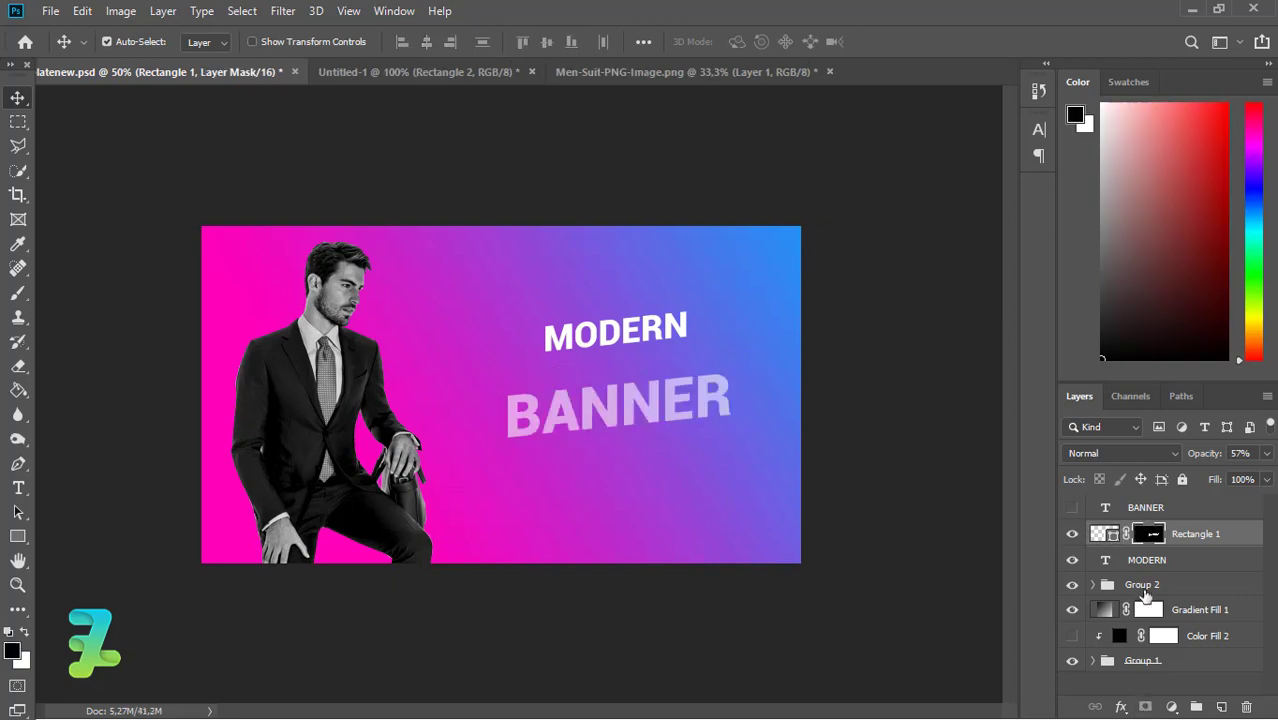
left_click(1267, 453)
left_click_drag(1229, 474, 1266, 474)
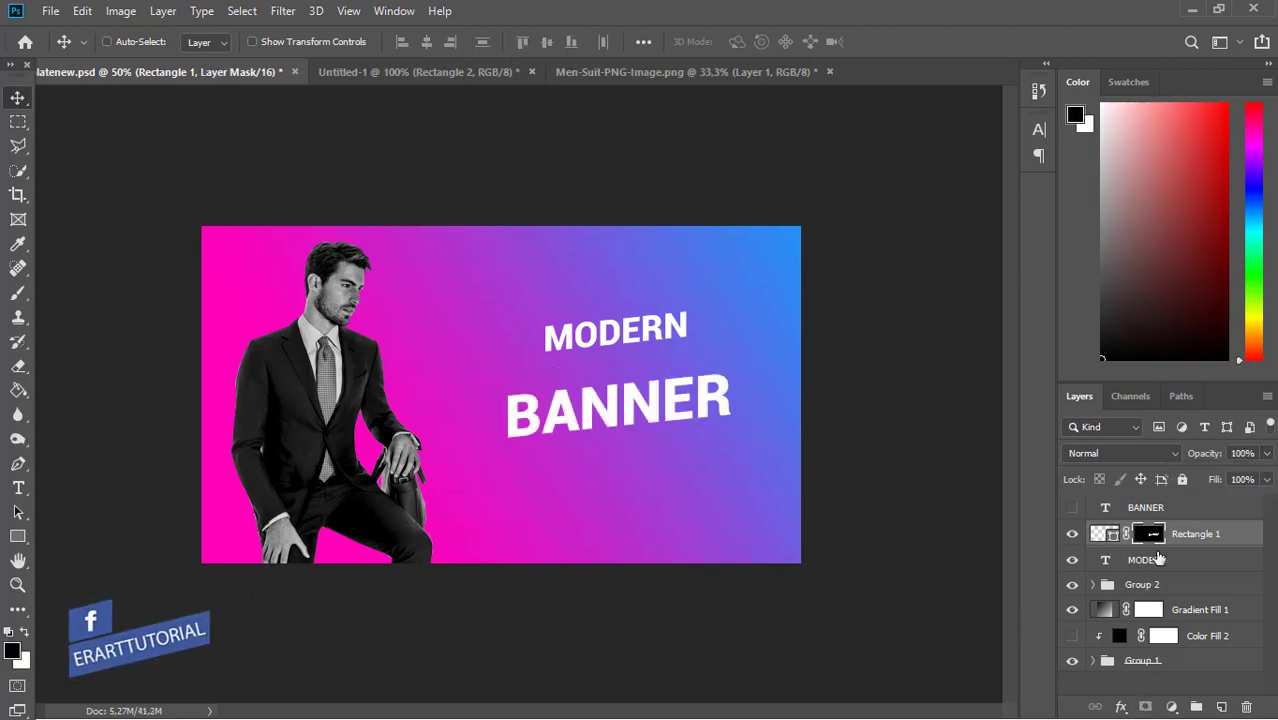
key("ctrl+i")
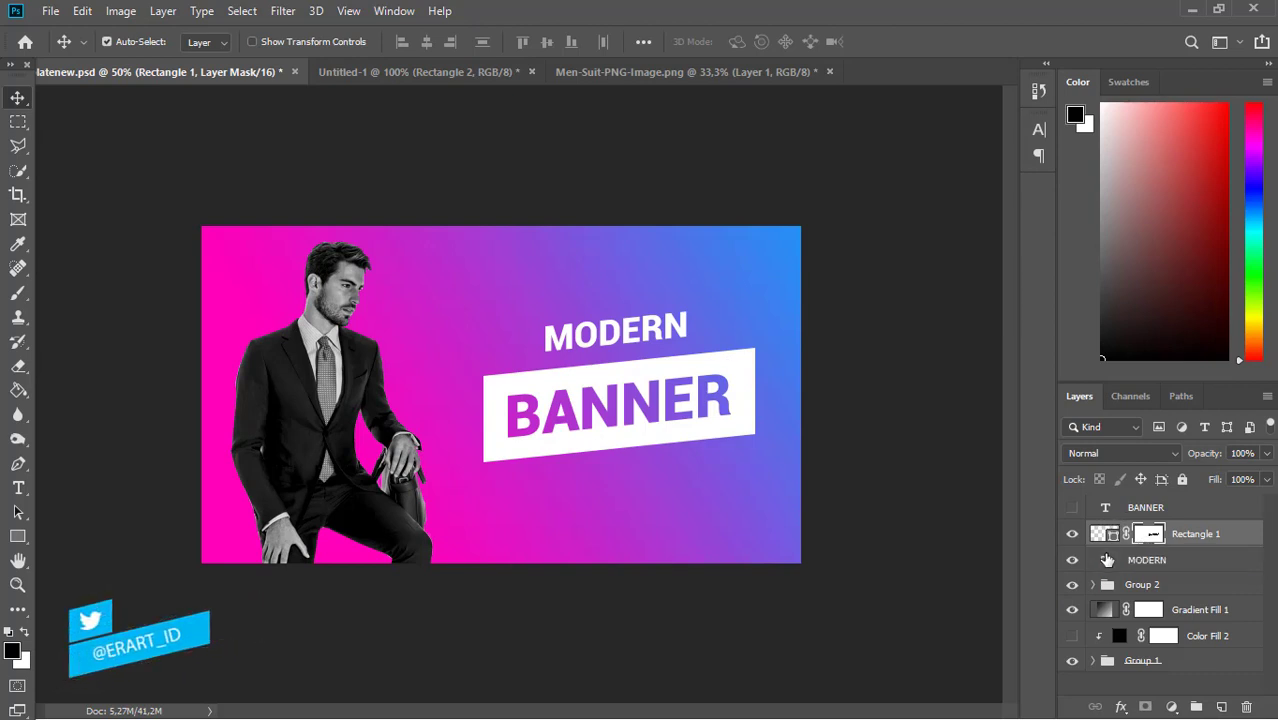
left_click(1107, 560)
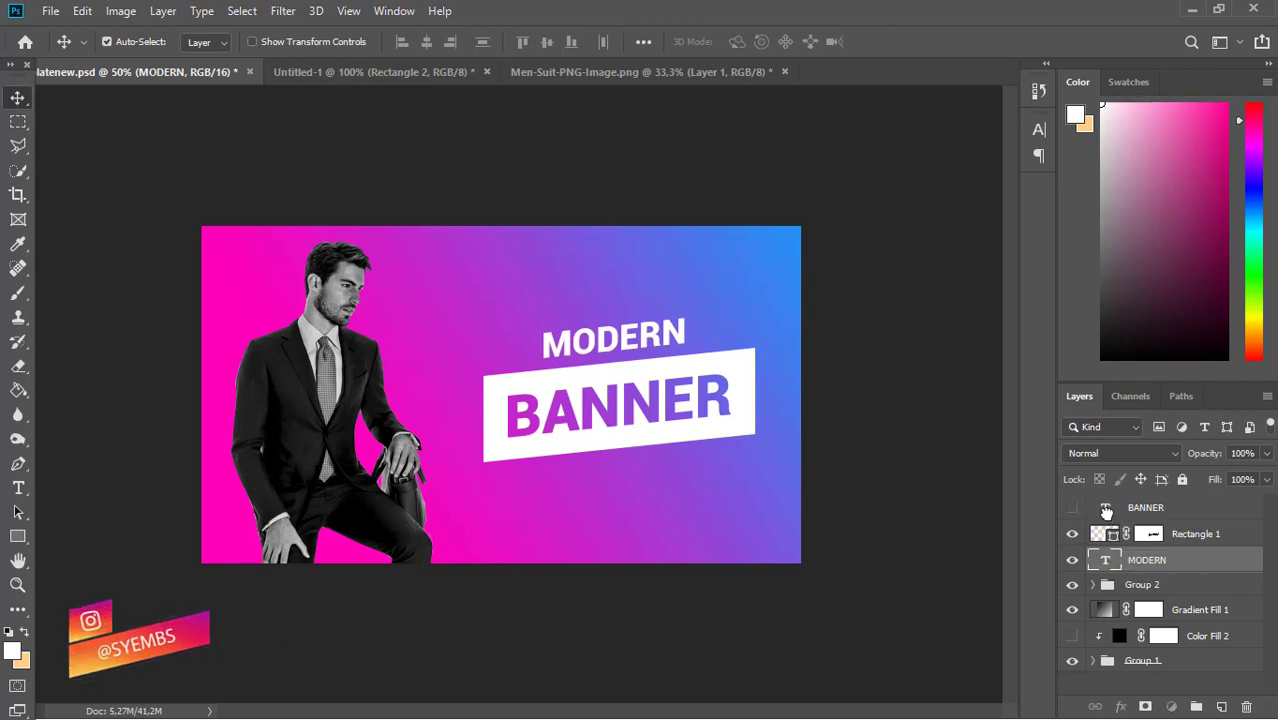
Move BANNER below MODERN, duplicate MODERN, and group MODERN with BANNER as Group 3.
left_click_drag(1105, 511, 1103, 571)
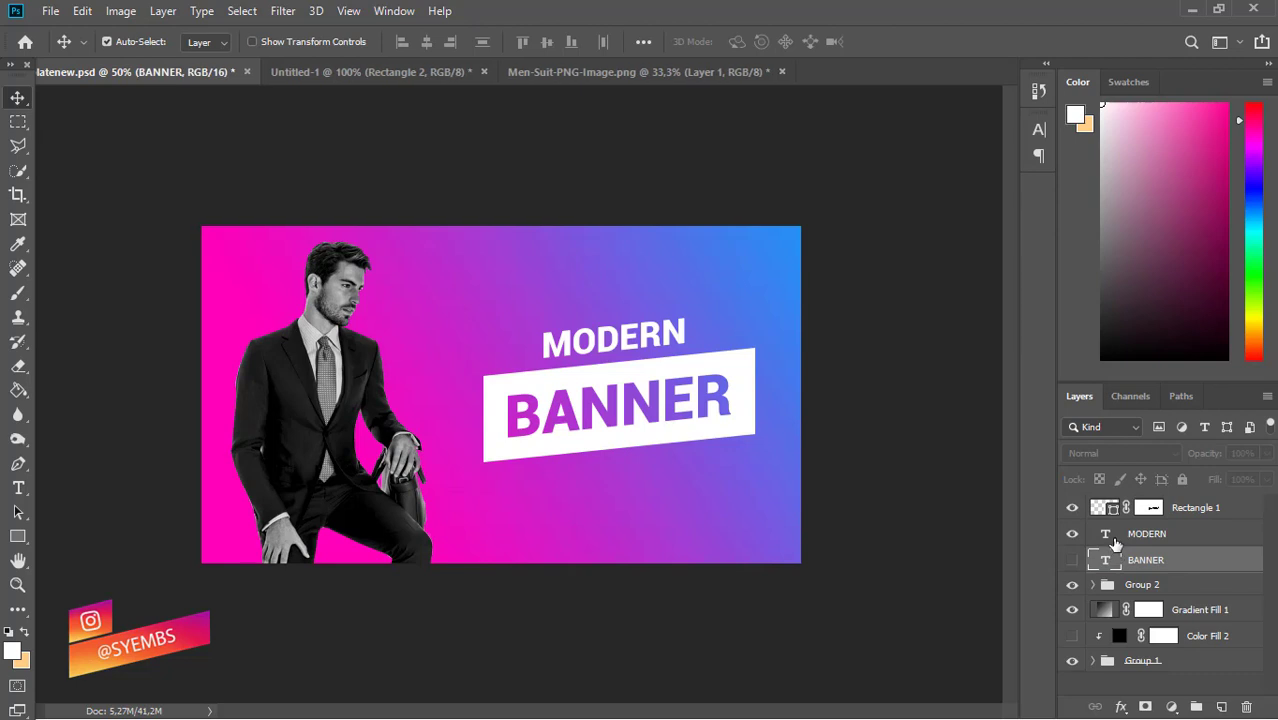
left_click(1115, 537)
key("ctrl+j")
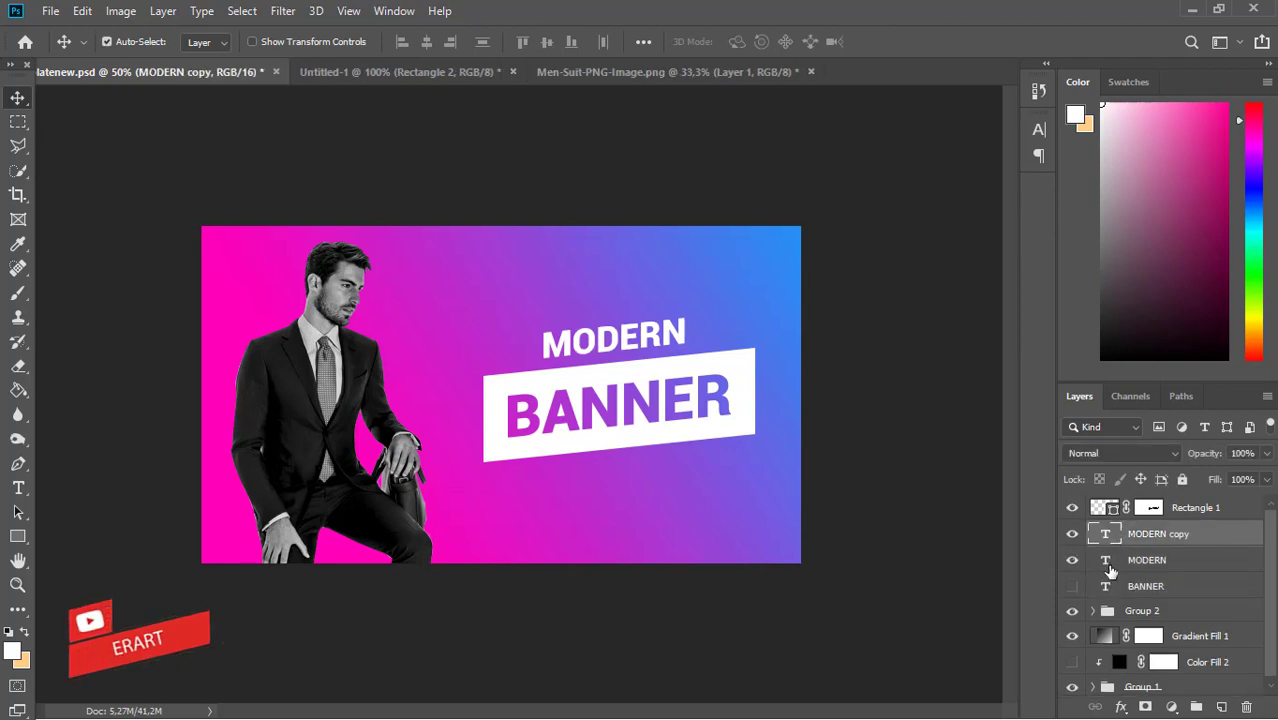
left_click(1110, 566)
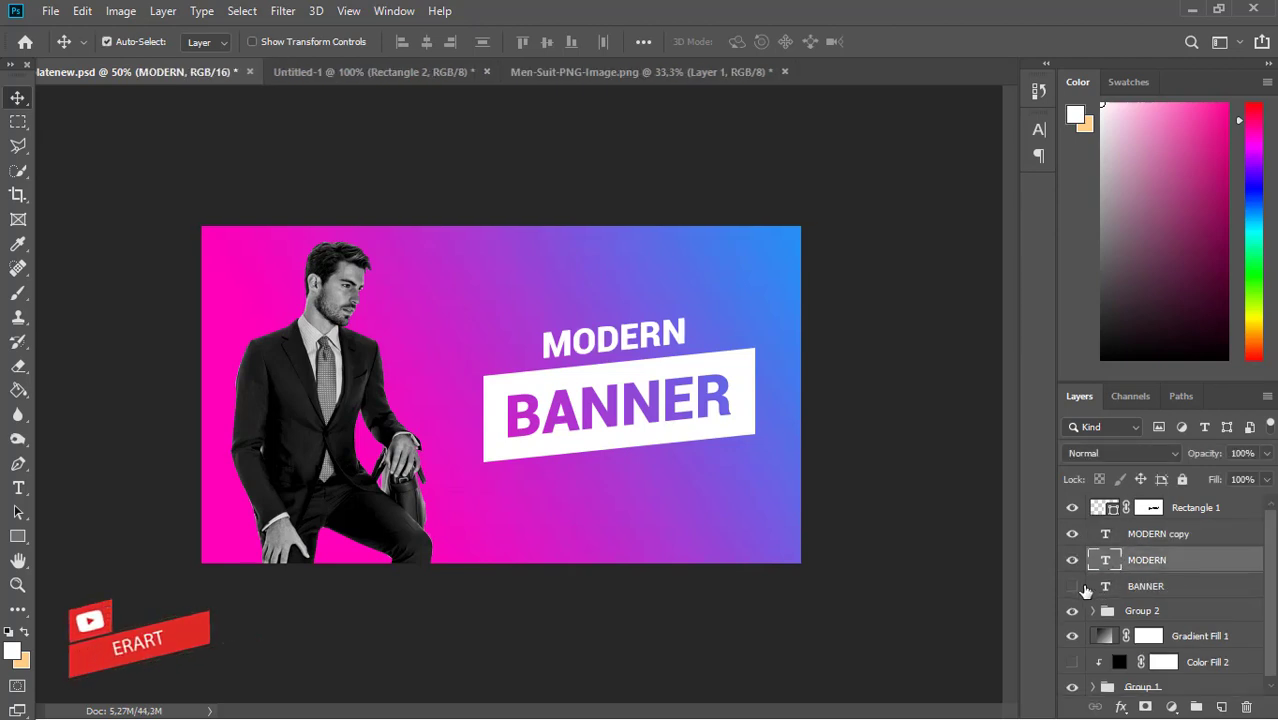
left_click(1074, 587)
left_click(1073, 587)
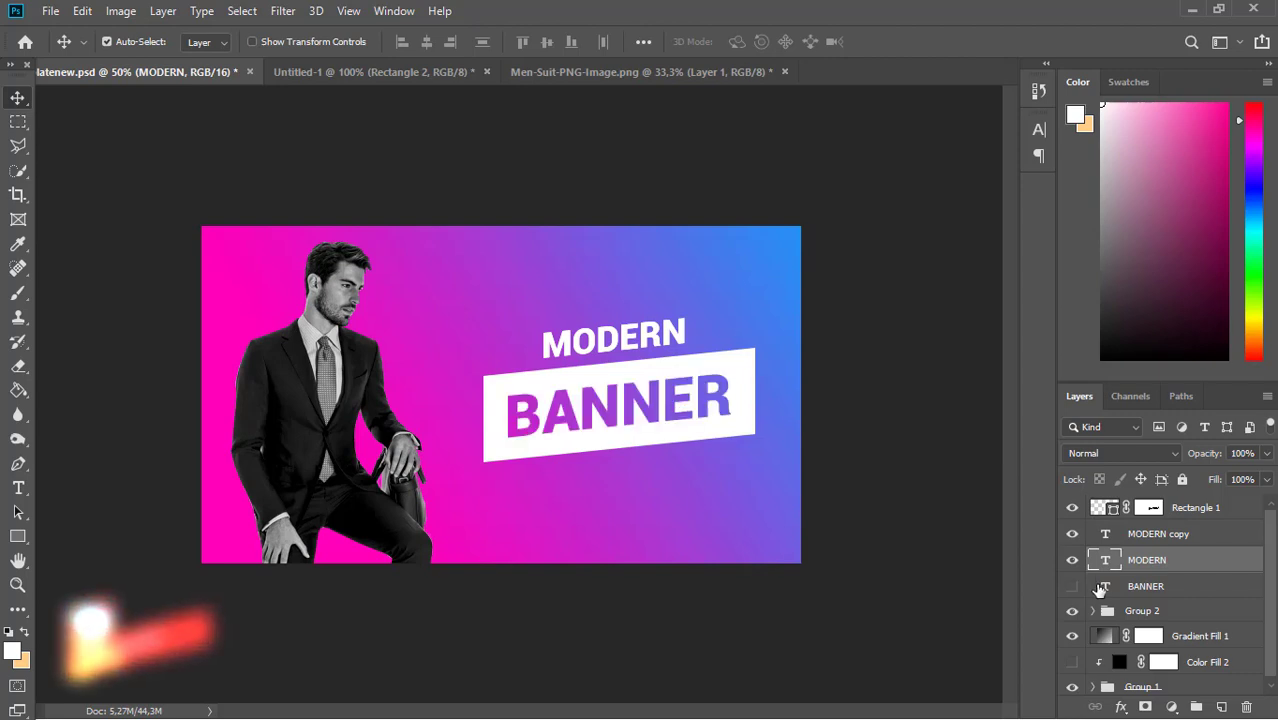
left_click(1103, 597, "shift")
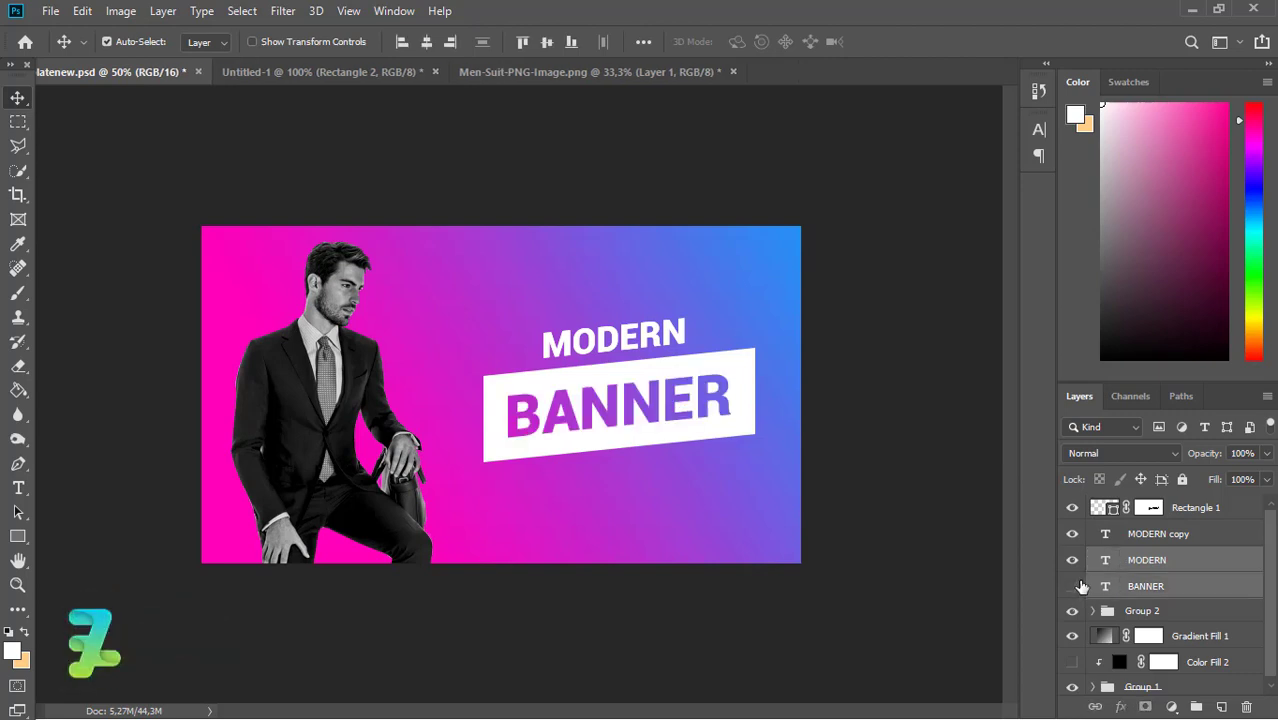
left_click(1074, 587)
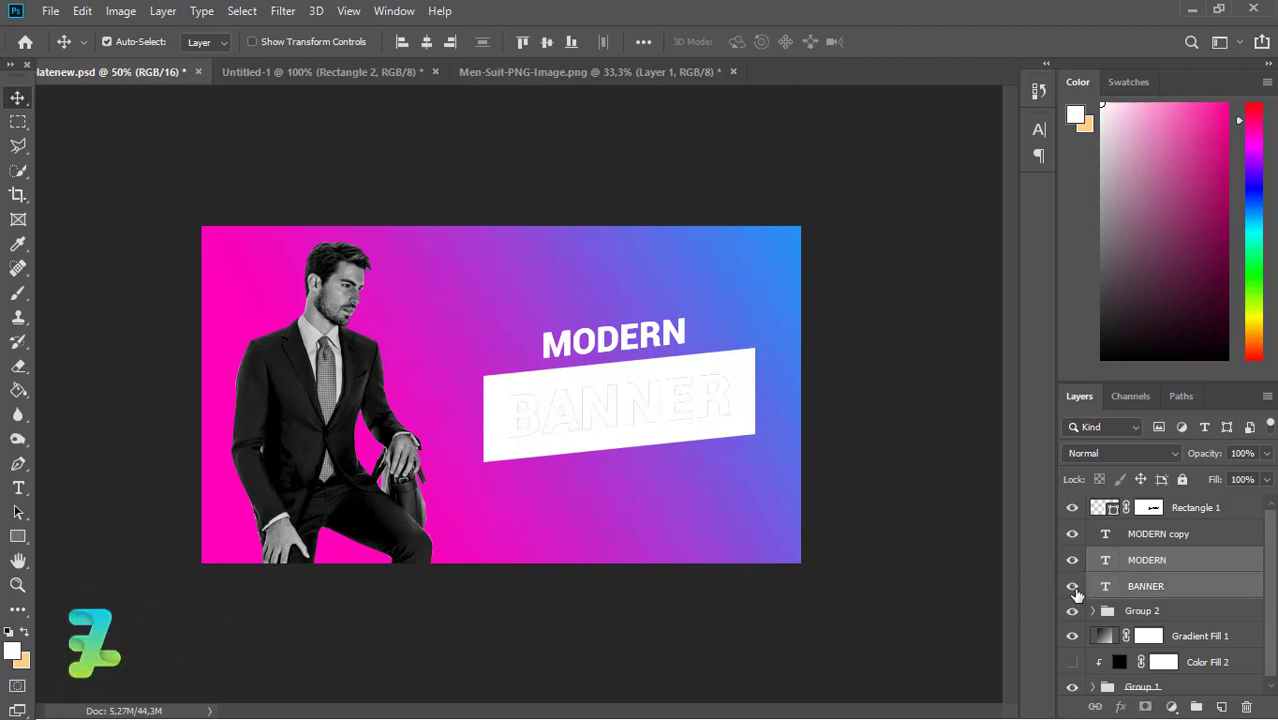
key("ctrl+g")
Scale Group 3 up to about 330% across the banner.
key("ctrl+t")
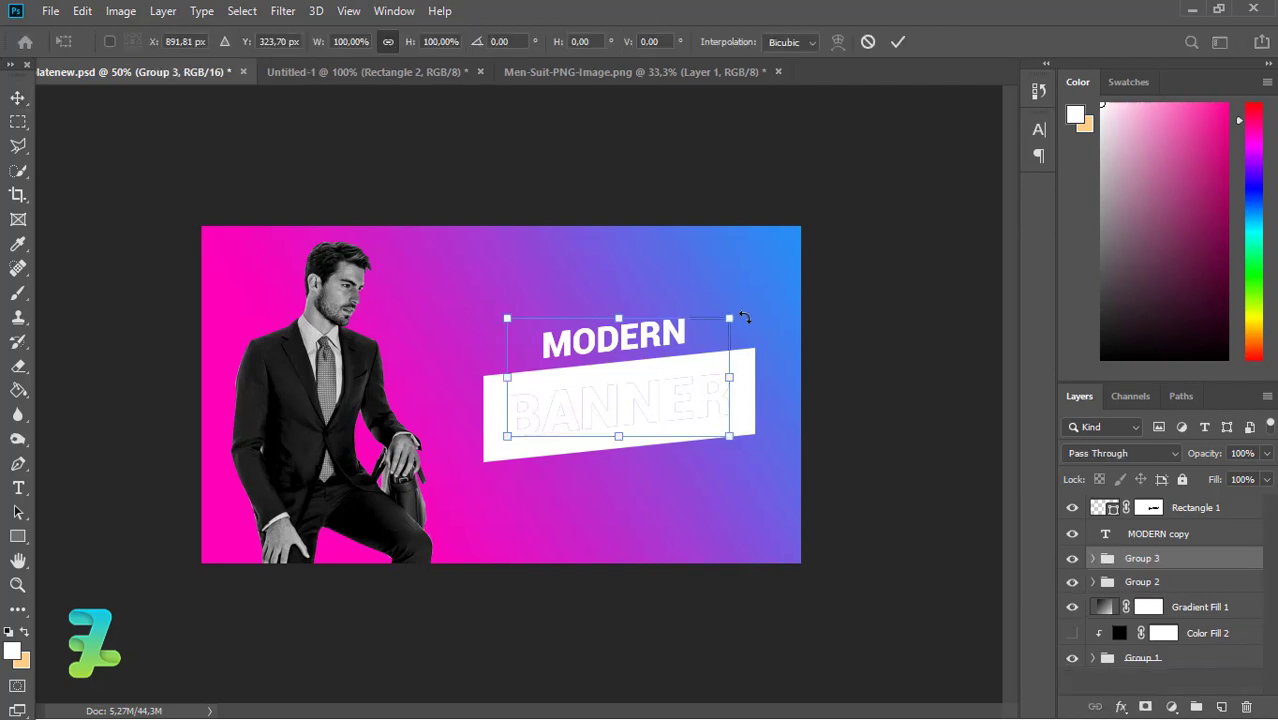
left_click_drag(757, 303, 997, 199)
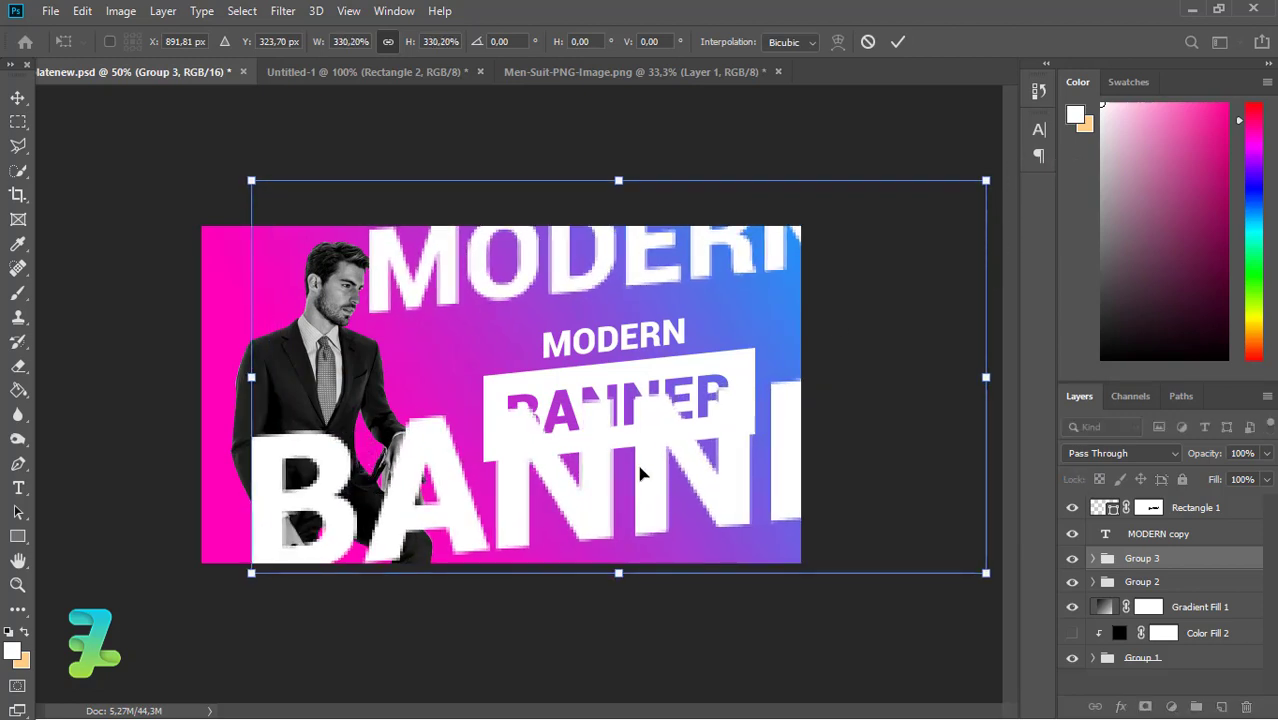
key("Return")
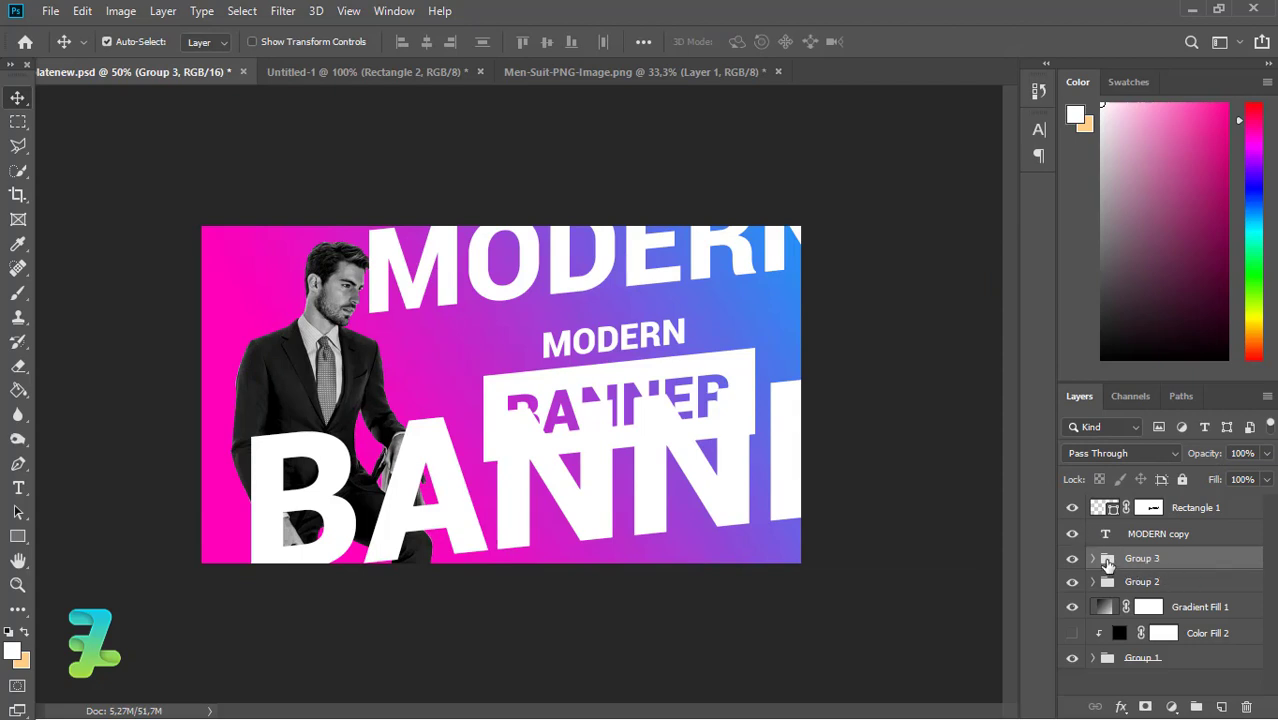
Move Group 3 below Group 2 and fade it to 26% opacity.
left_click_drag(1105, 560, 1117, 597)
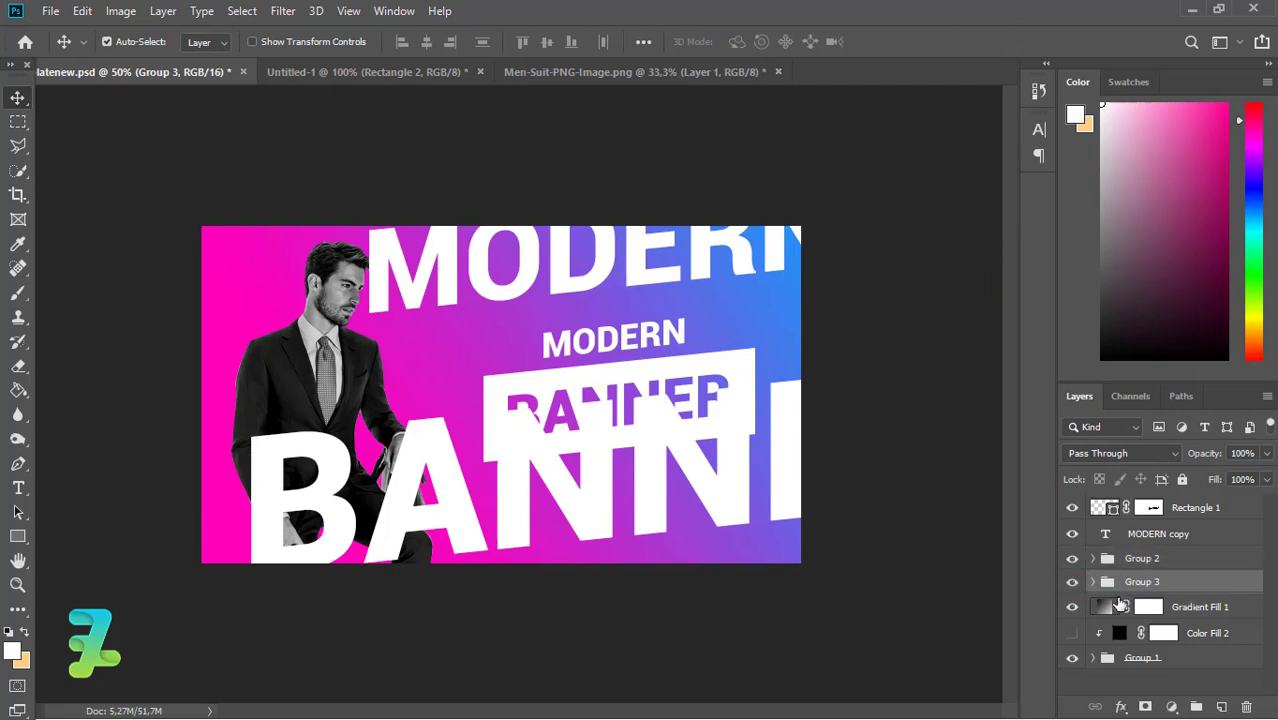
left_click(1266, 453)
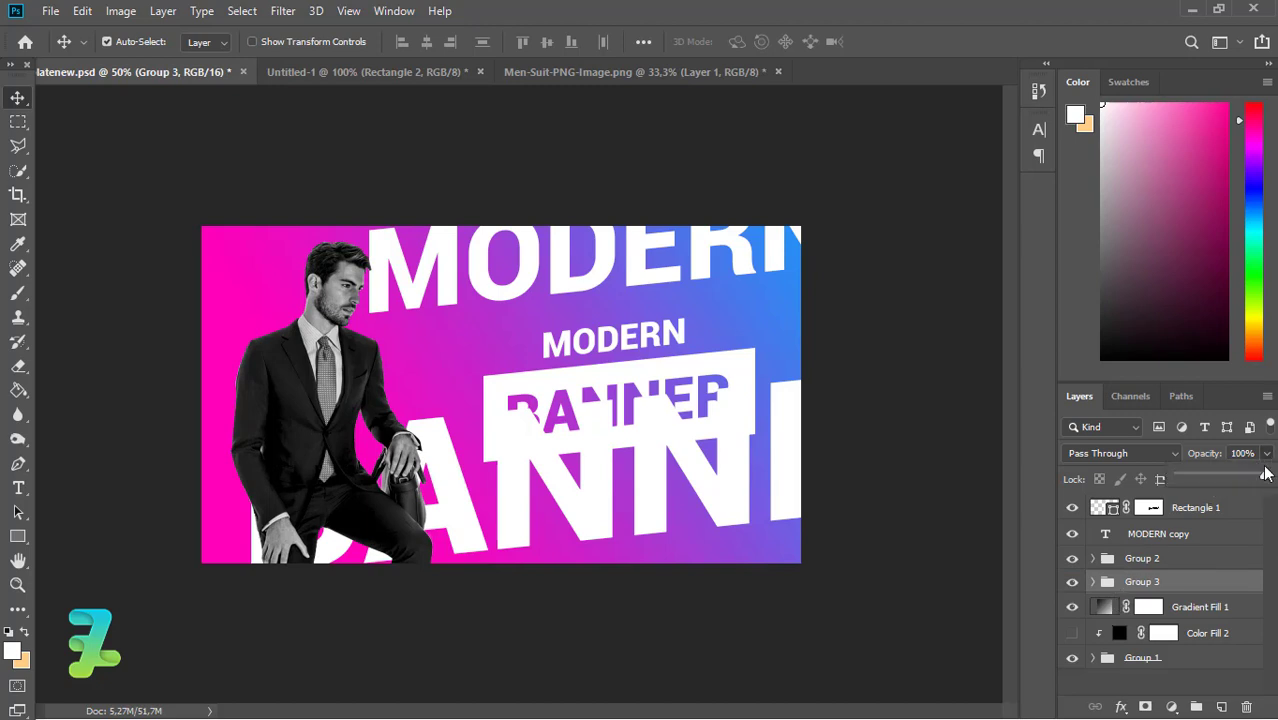
left_click_drag(1268, 475, 1217, 482)
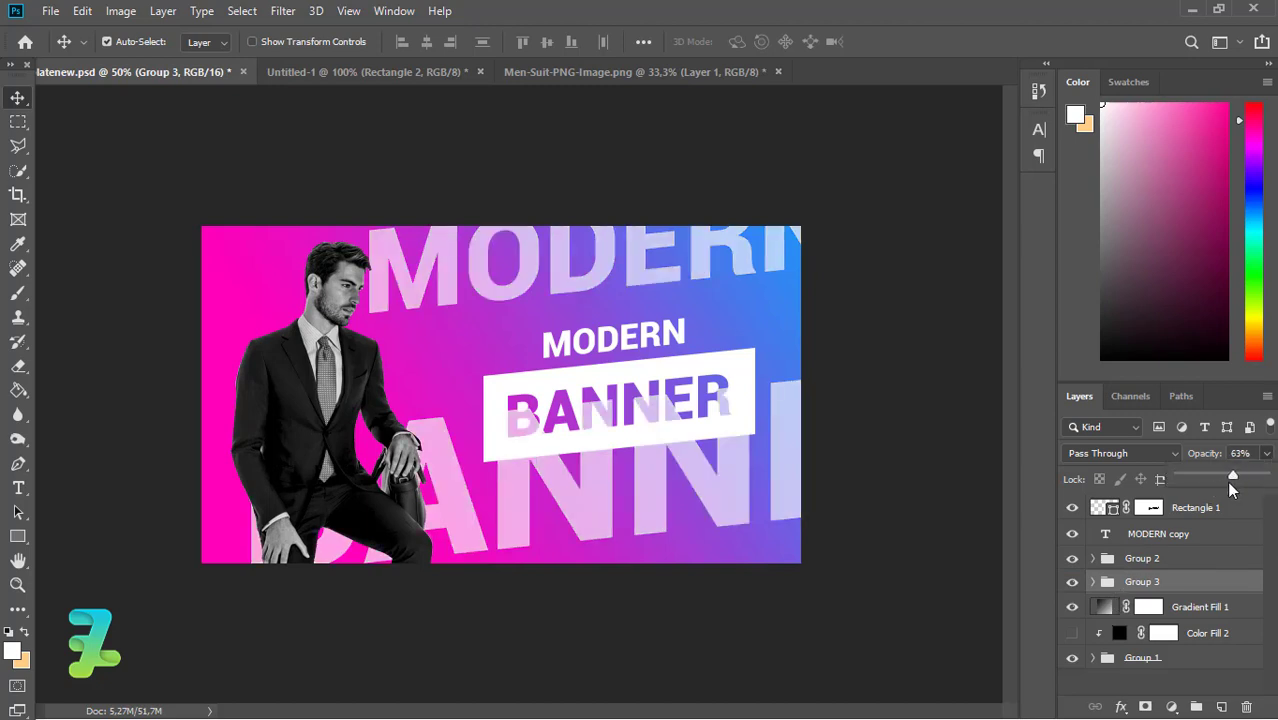
left_click_drag(1213, 483, 1201, 483)
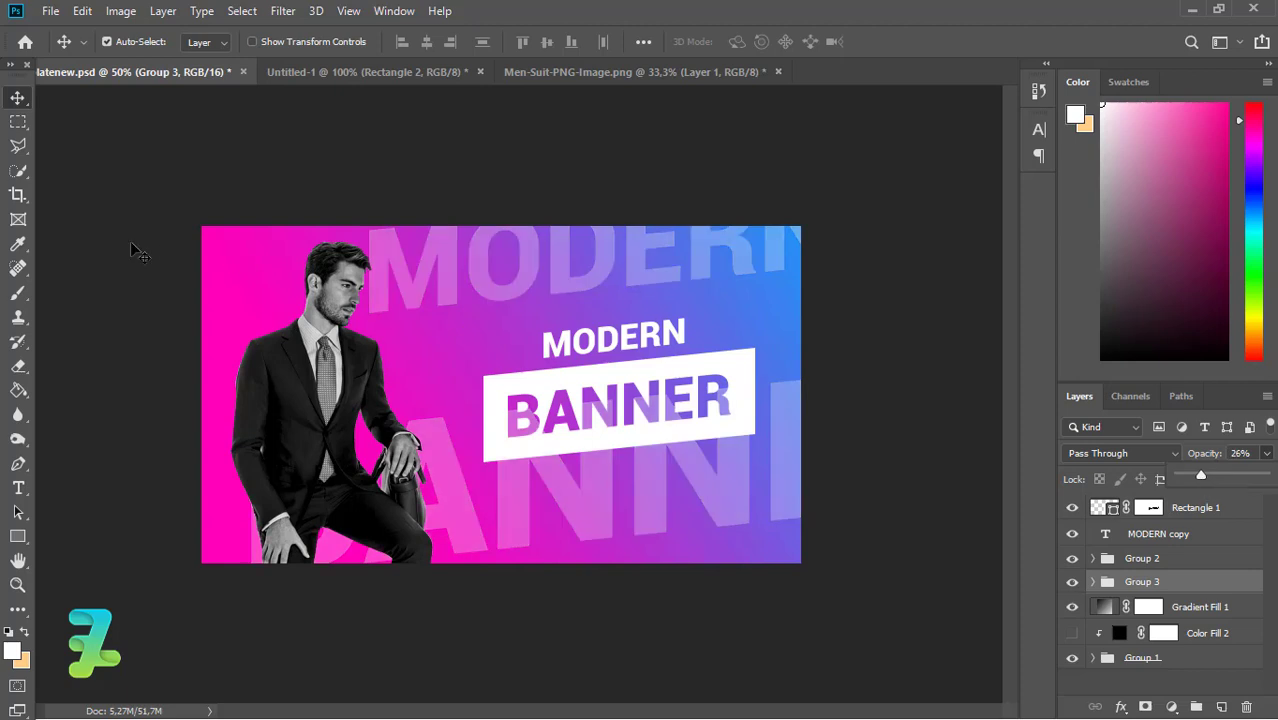
Reposition the faint BANNER word and shift the giant MODERN word left.
left_click(1093, 582)
mouse_move(644, 514)
left_mouse_down()
mouse_move(692, 449)
mouse_move(685, 427)
mouse_move(634, 436)
left_mouse_up()
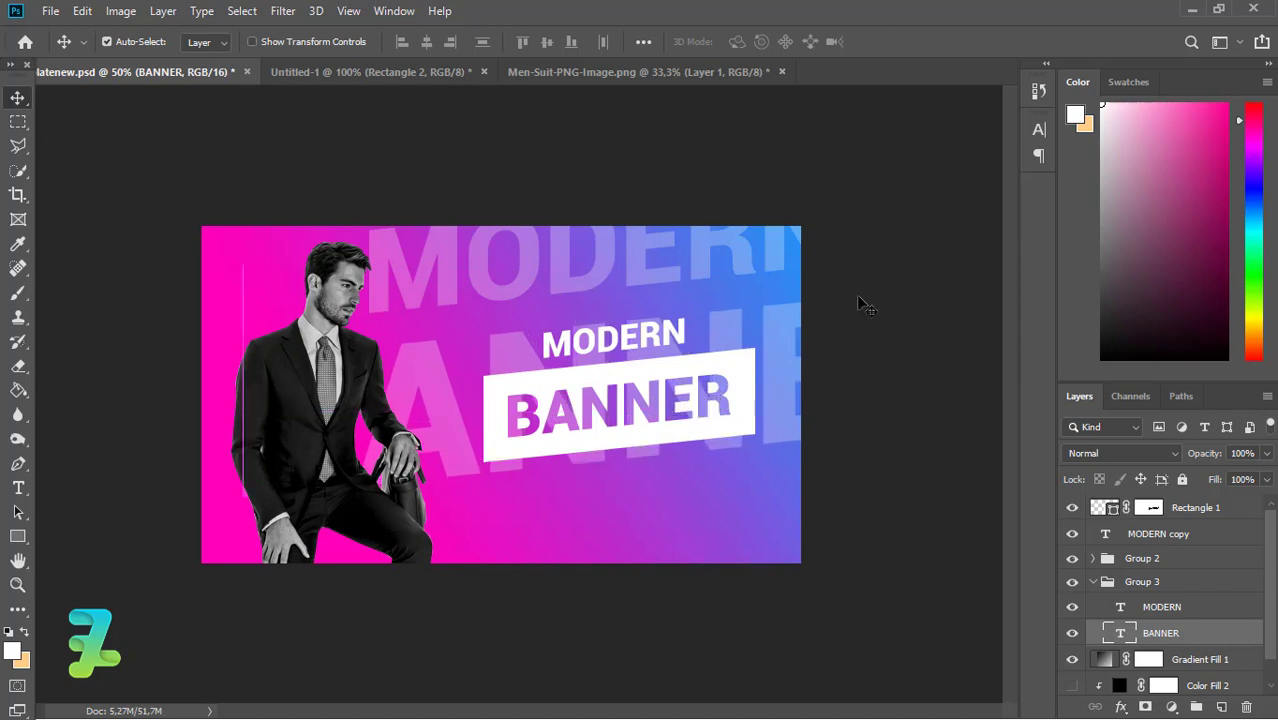
key("alt+bracketright")
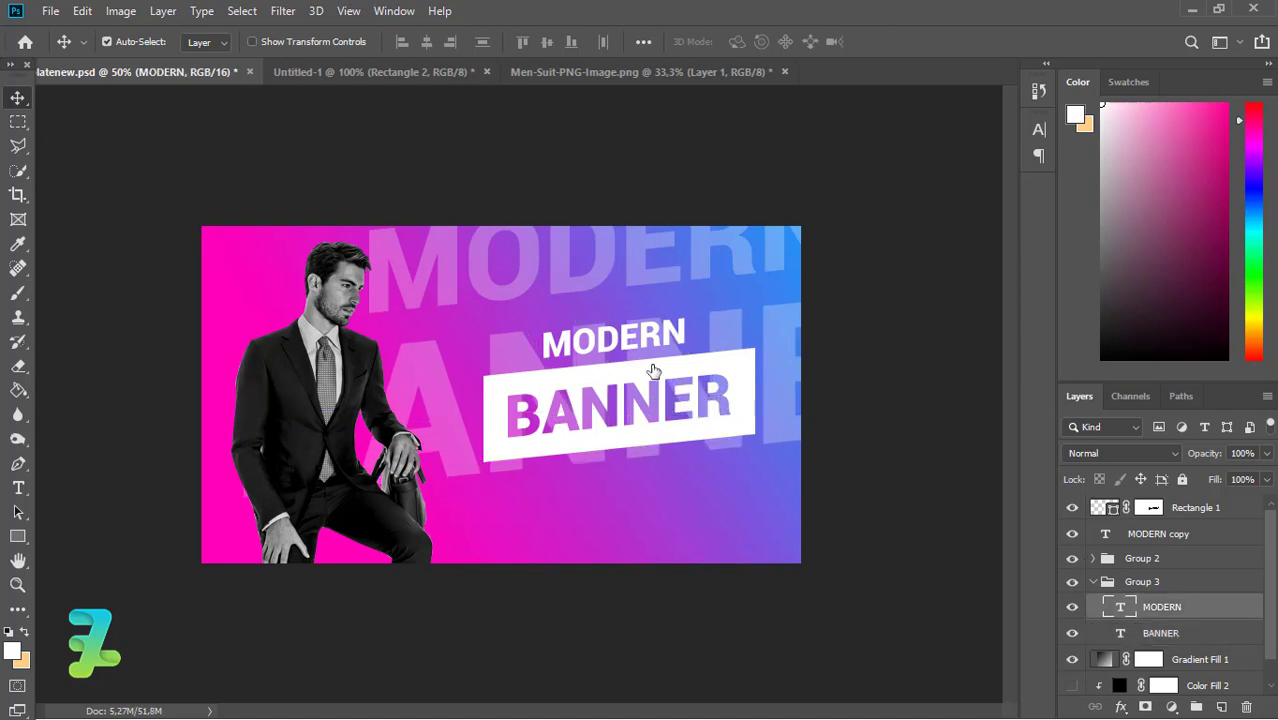
mouse_move(658, 266)
left_mouse_down()
mouse_move(465, 300)
mouse_move(484, 302)
left_mouse_up()
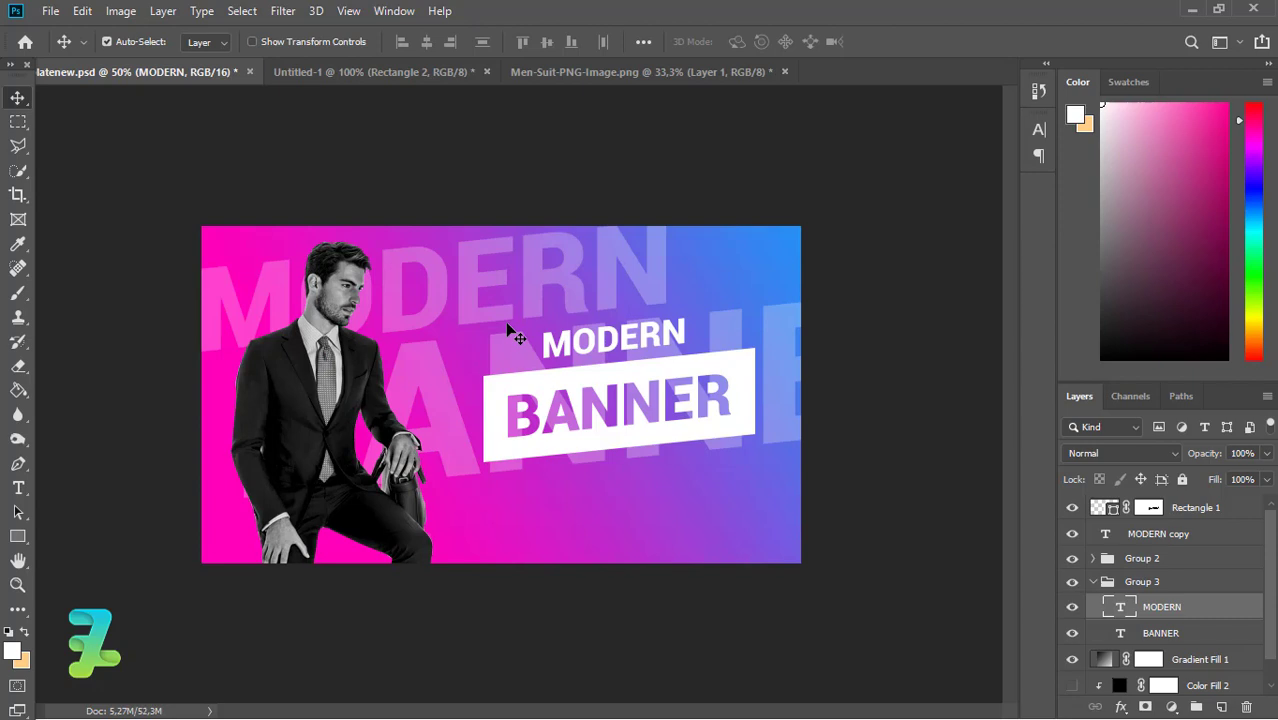
left_click(1107, 538)
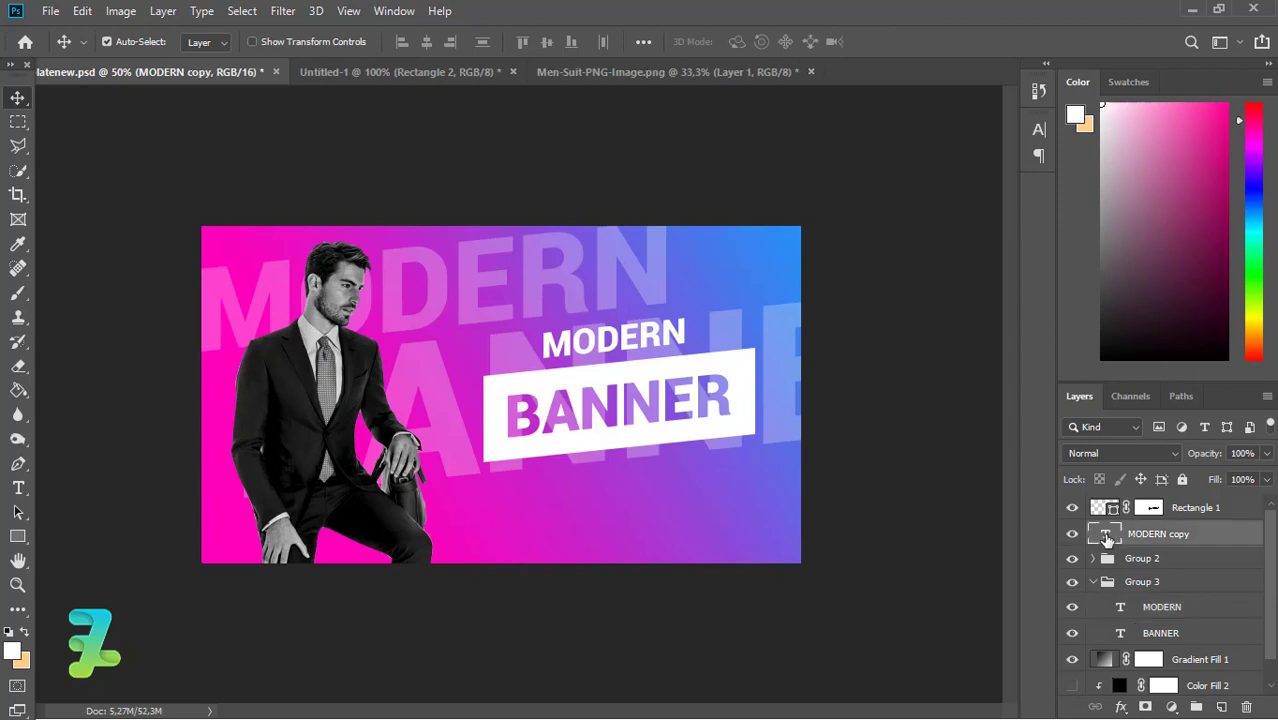
Duplicate the MODERN copy text below the BANNER box and type the slogan wording.
key("ctrl+j")
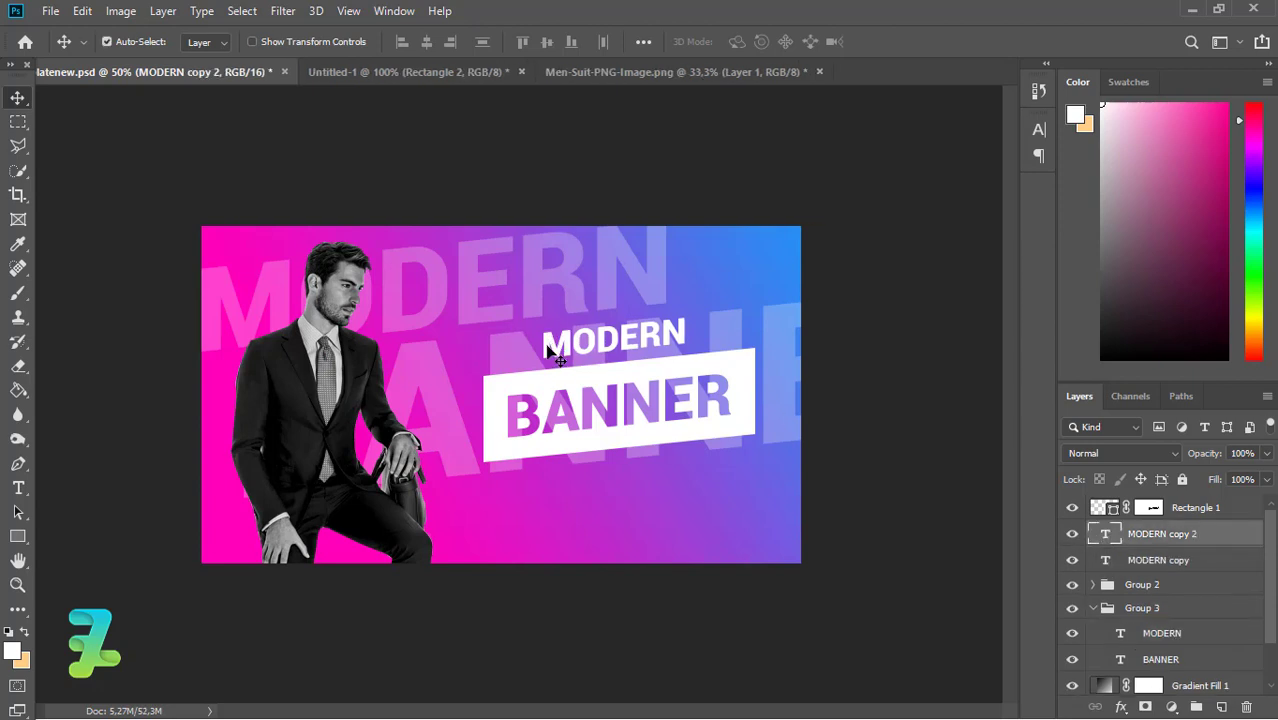
left_click_drag(558, 345, 546, 490)
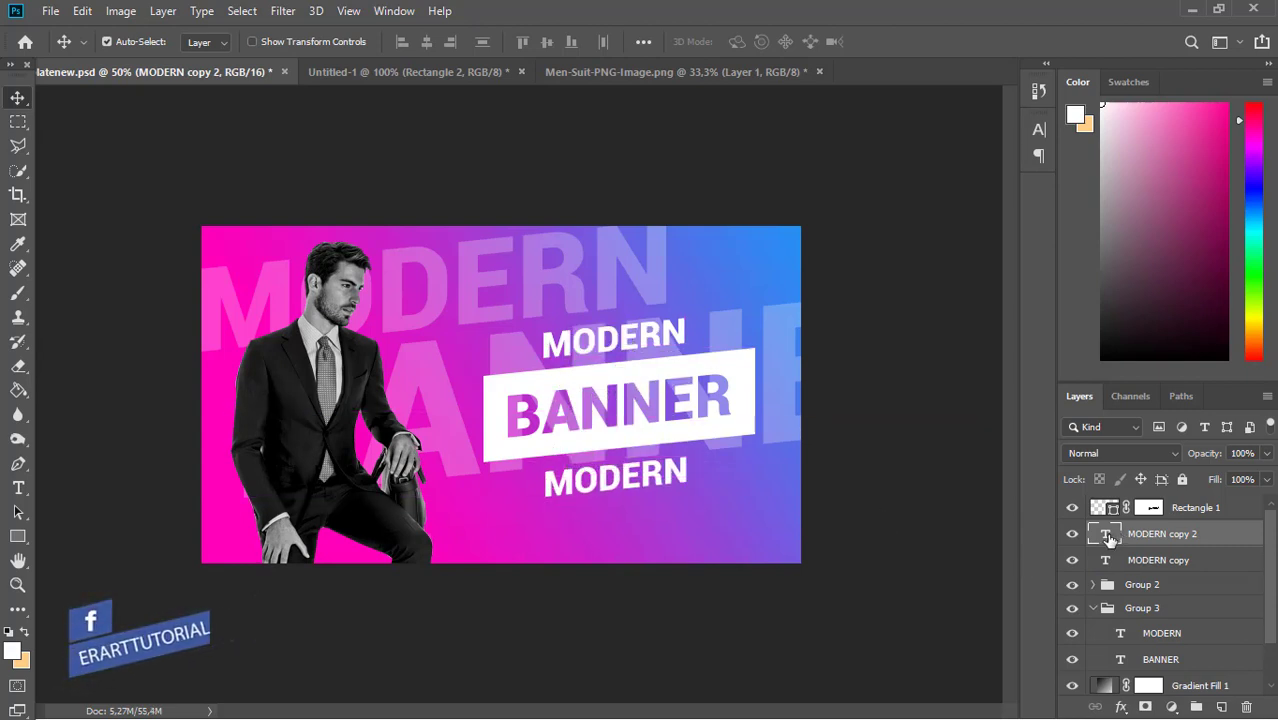
double_click(1108, 537)
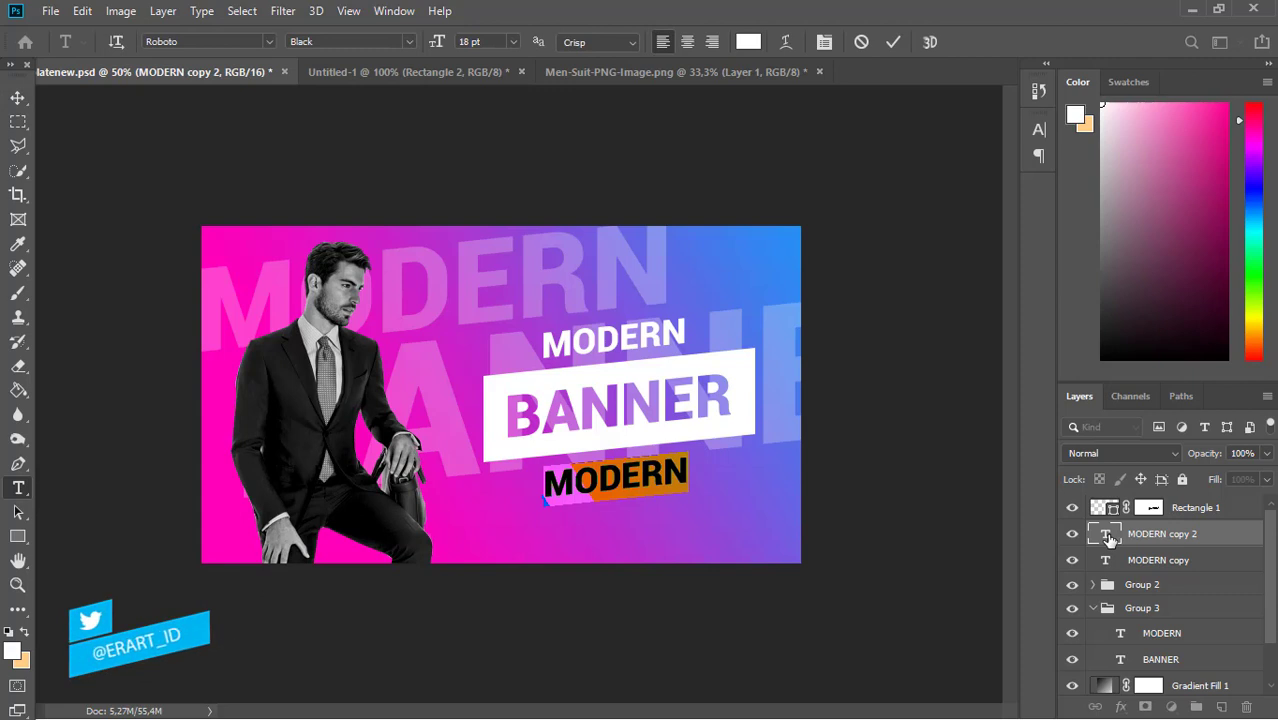
type("THE MO")
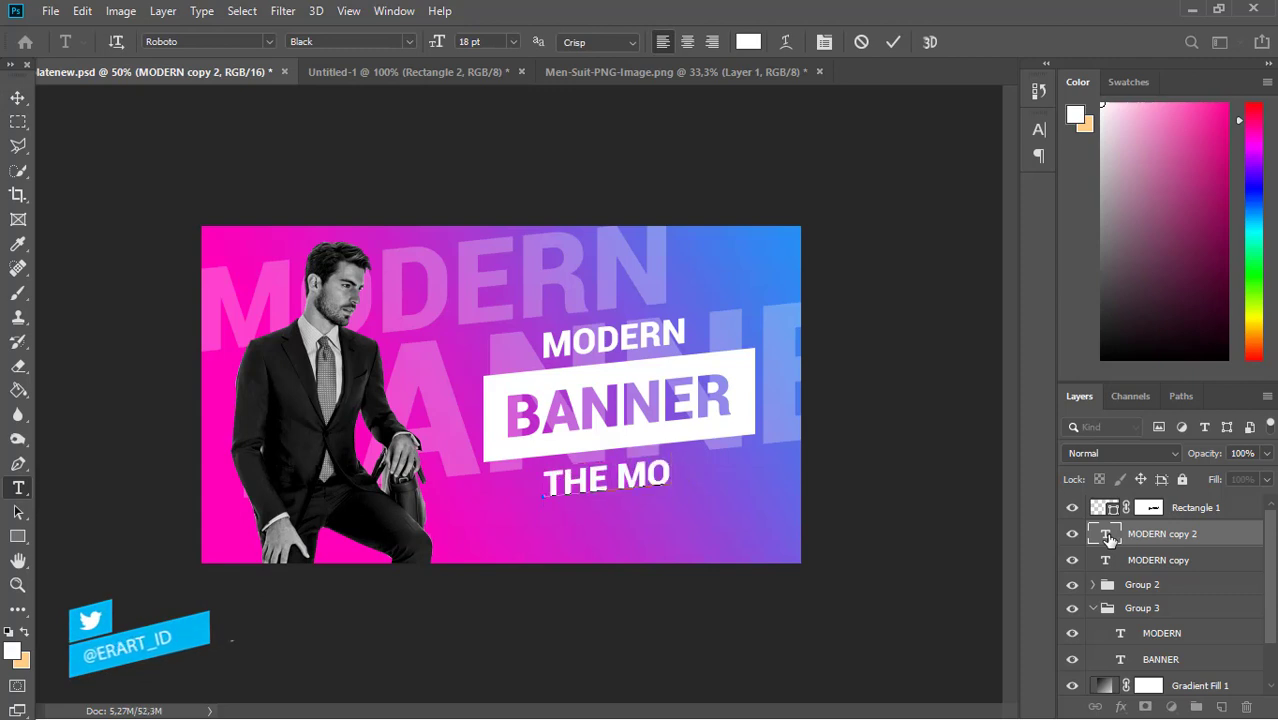
key("BackSpace")
key("BackSpace")
type("PHOTO")
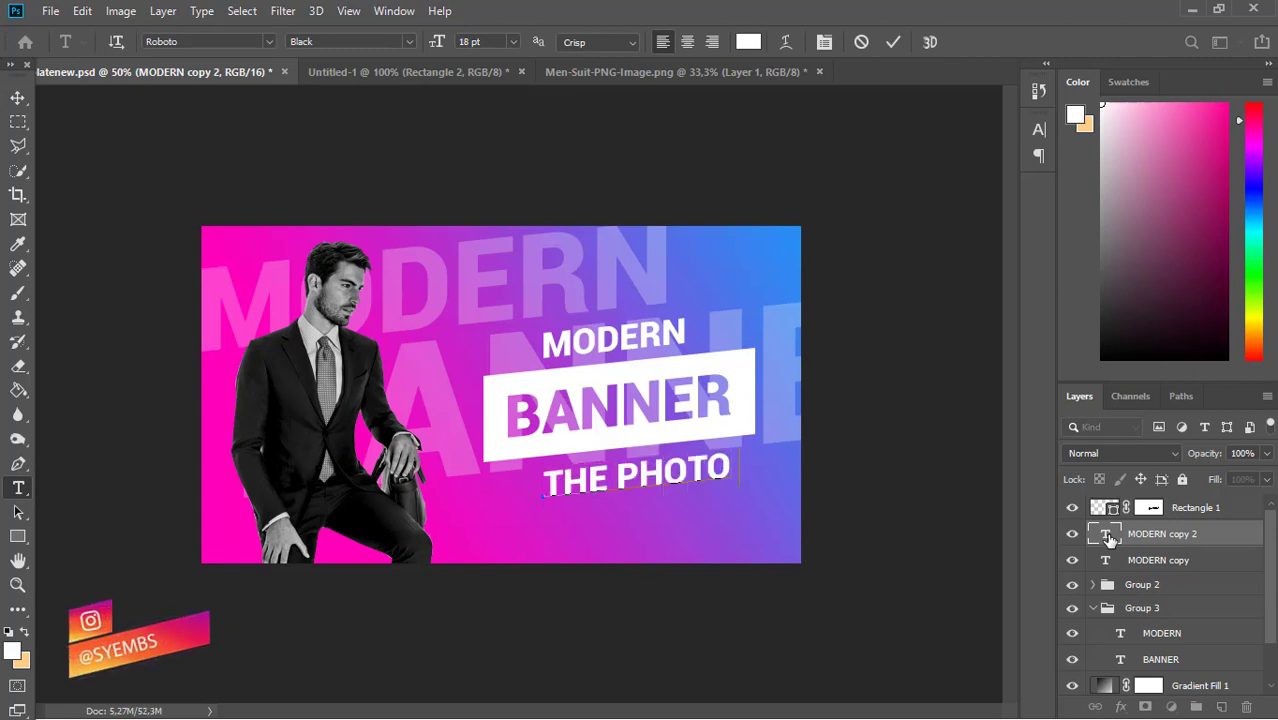
type(" OF T")
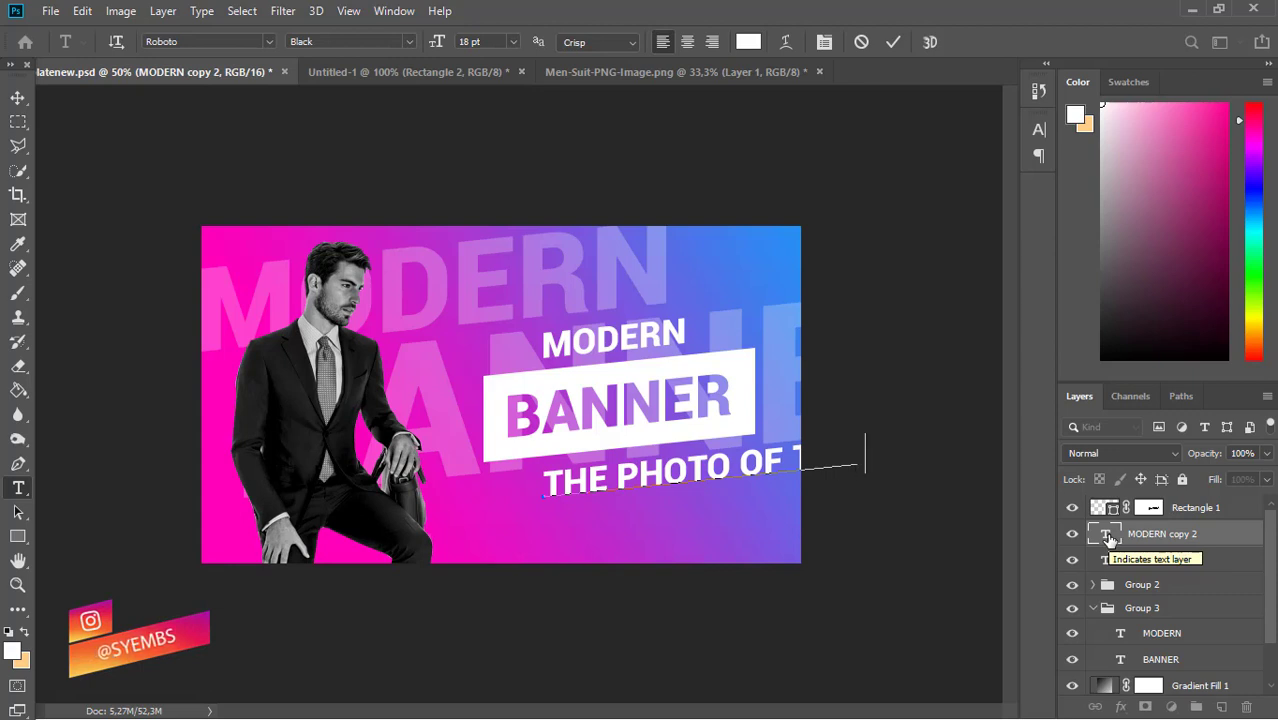
type(" YEAR")
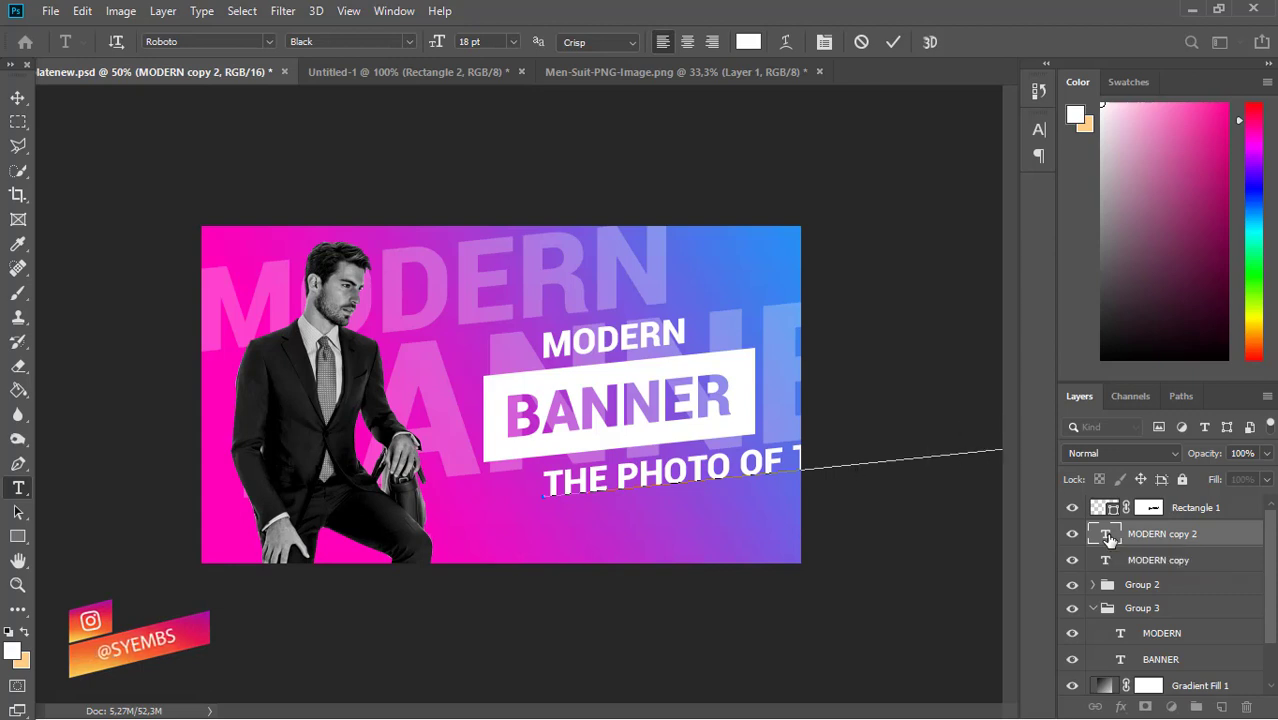
Shrink the slogan to 8 pt and move it left under the BANNER box.
key("ctrl+a")
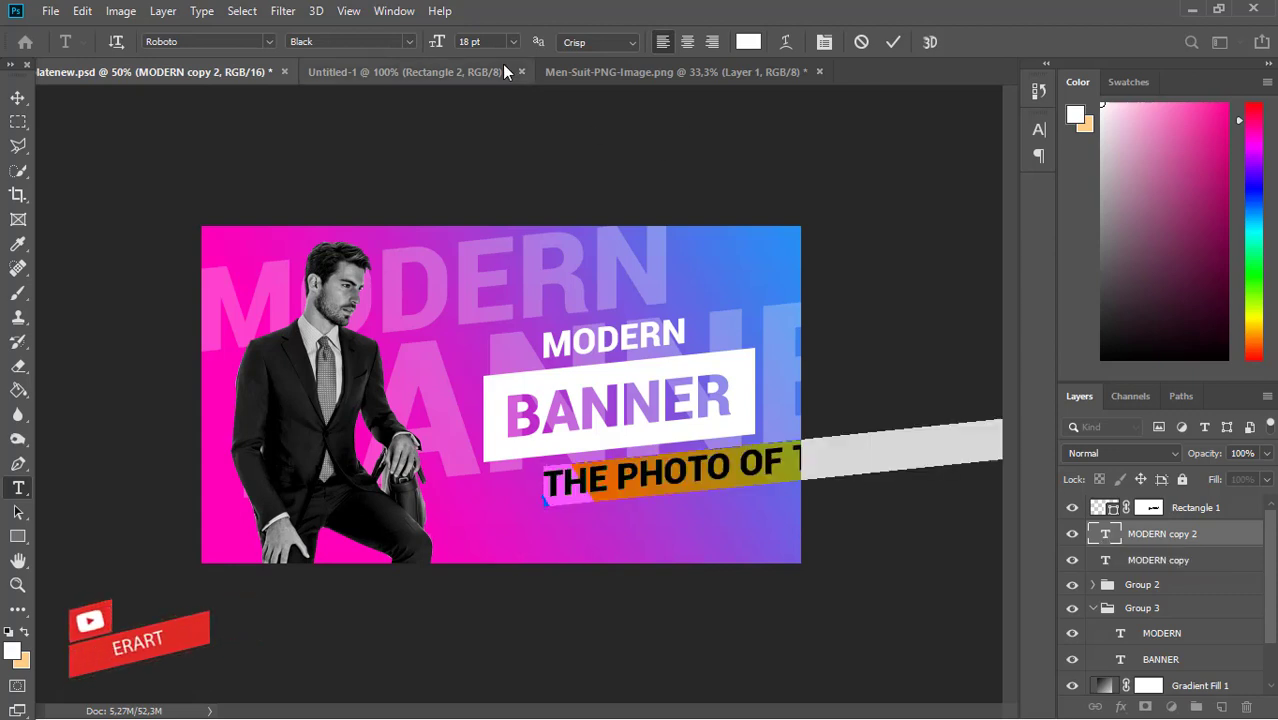
left_click(512, 41)
left_click(504, 134)
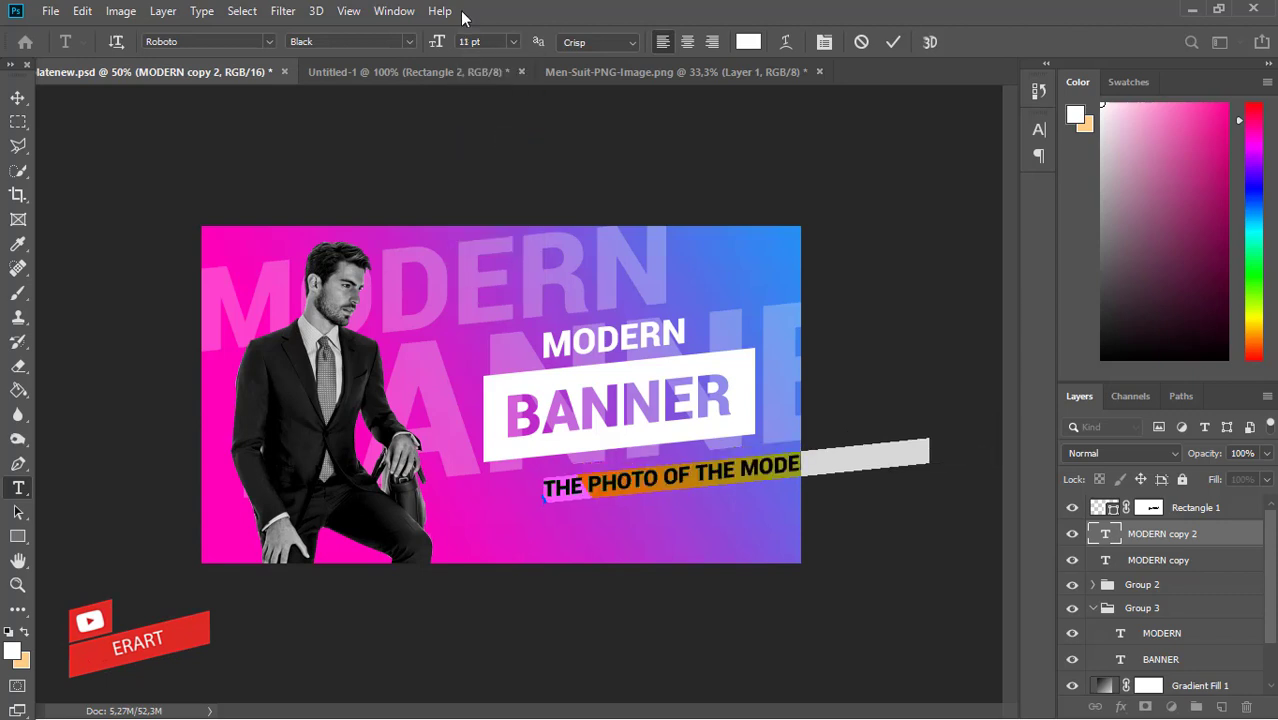
left_click(512, 41)
left_click(506, 92)
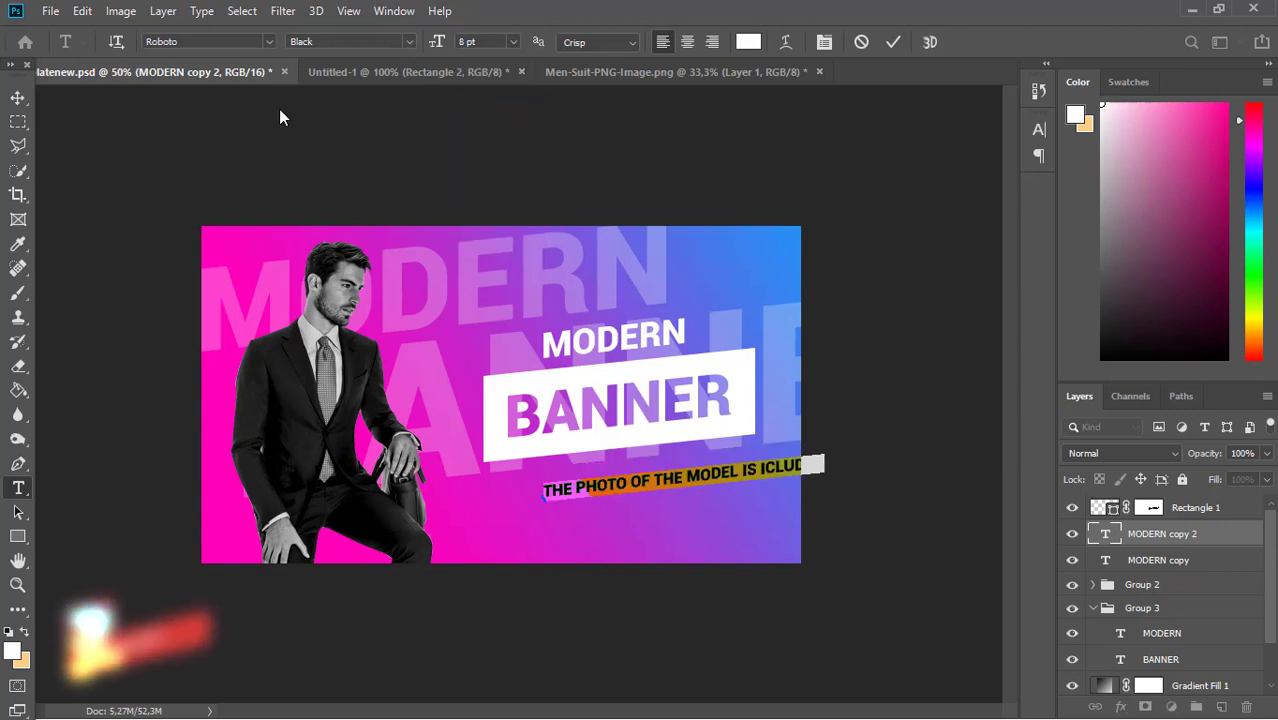
left_click(18, 97)
mouse_move(729, 468)
left_mouse_down()
mouse_move(683, 468)
mouse_move(670, 454)
left_mouse_up()
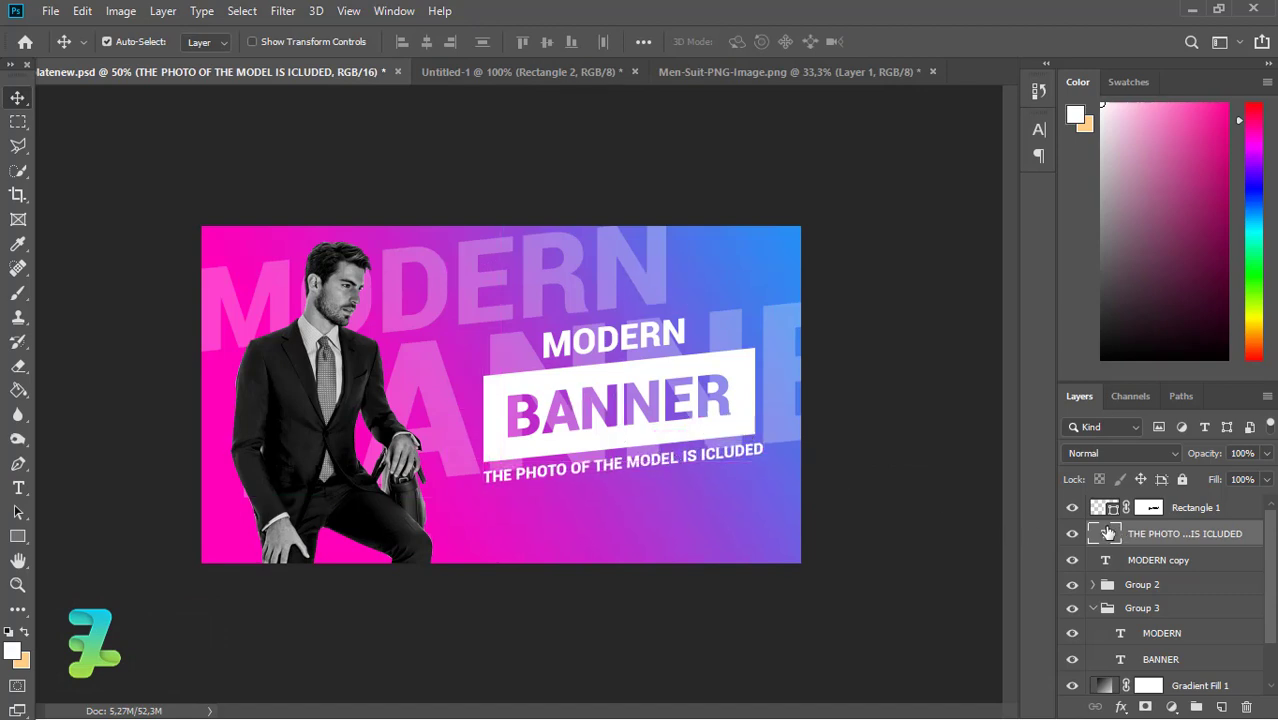
Fix the misspelled word in the slogan and set it to 6 pt.
double_click(1106, 533)
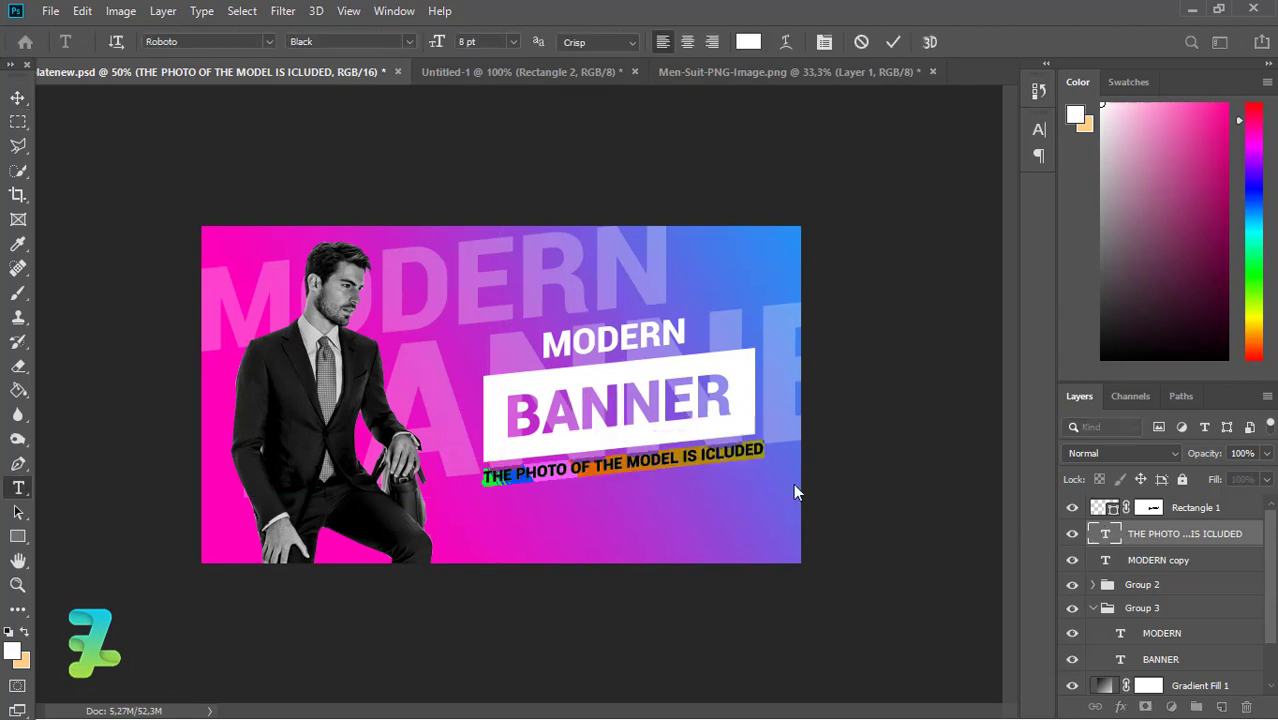
left_click(708, 456)
type("N")
key("ctrl+a")
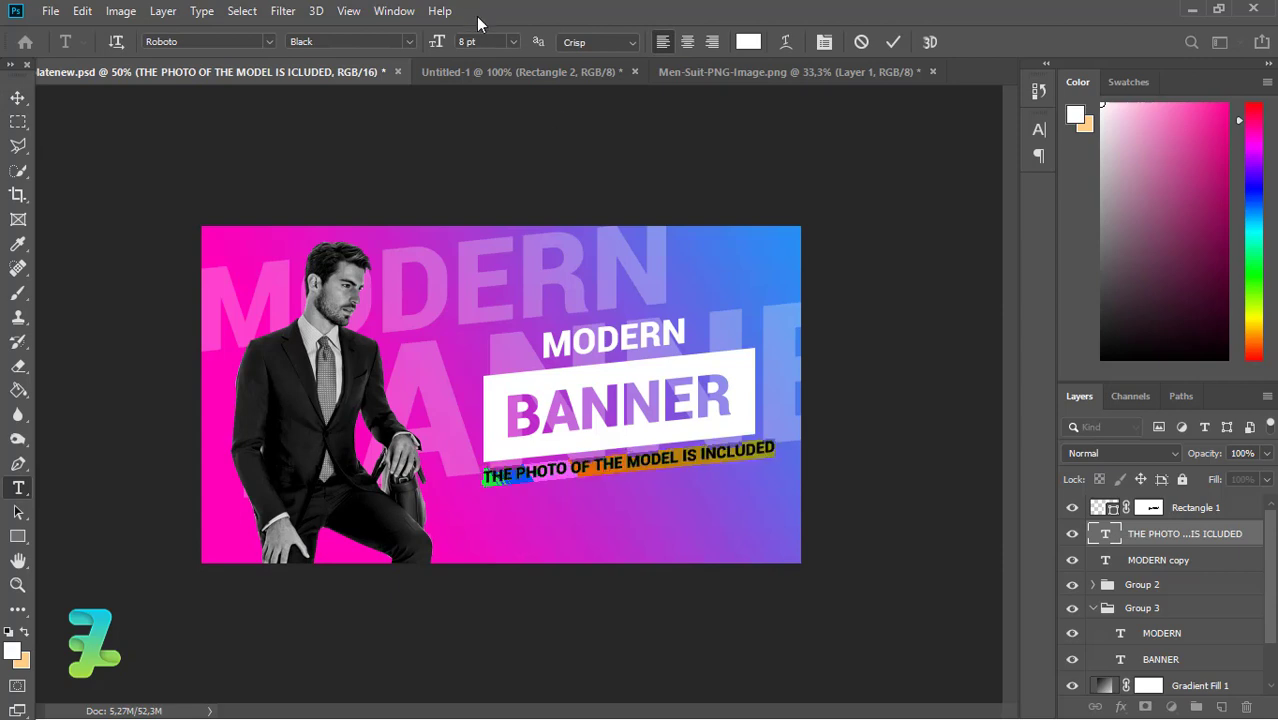
left_click(513, 41)
left_click(485, 77)
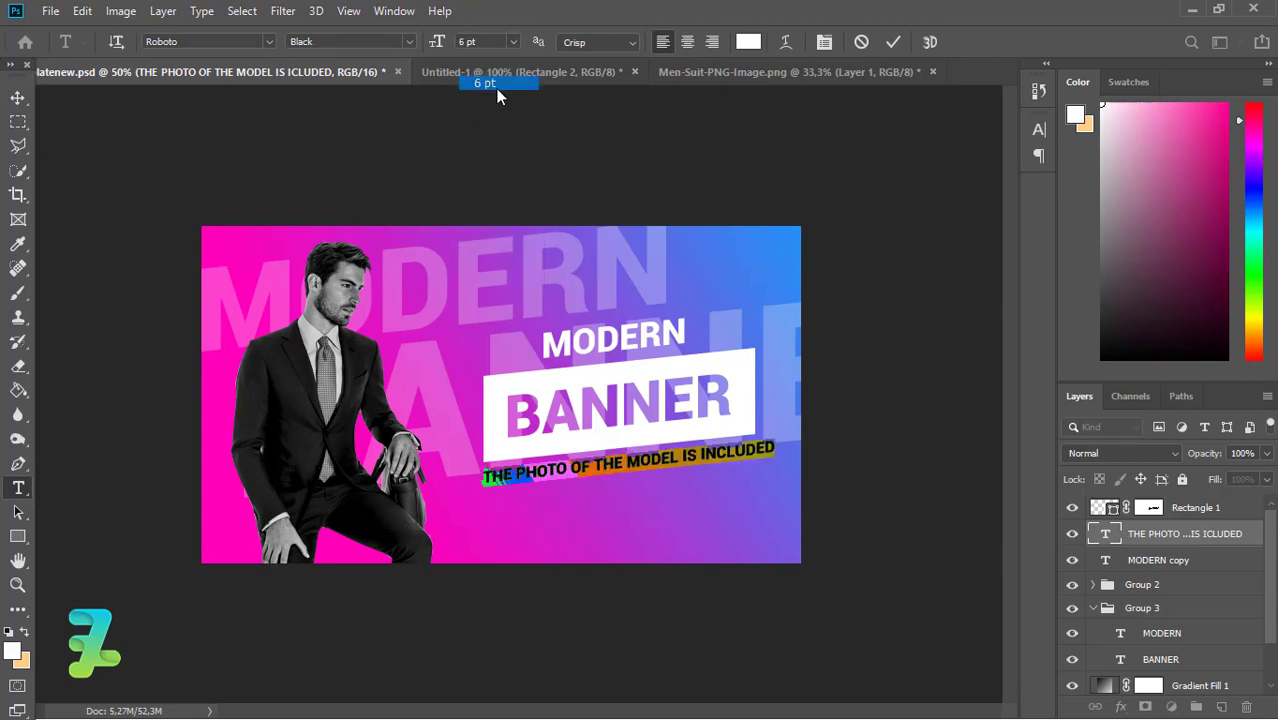
left_click(17, 97)
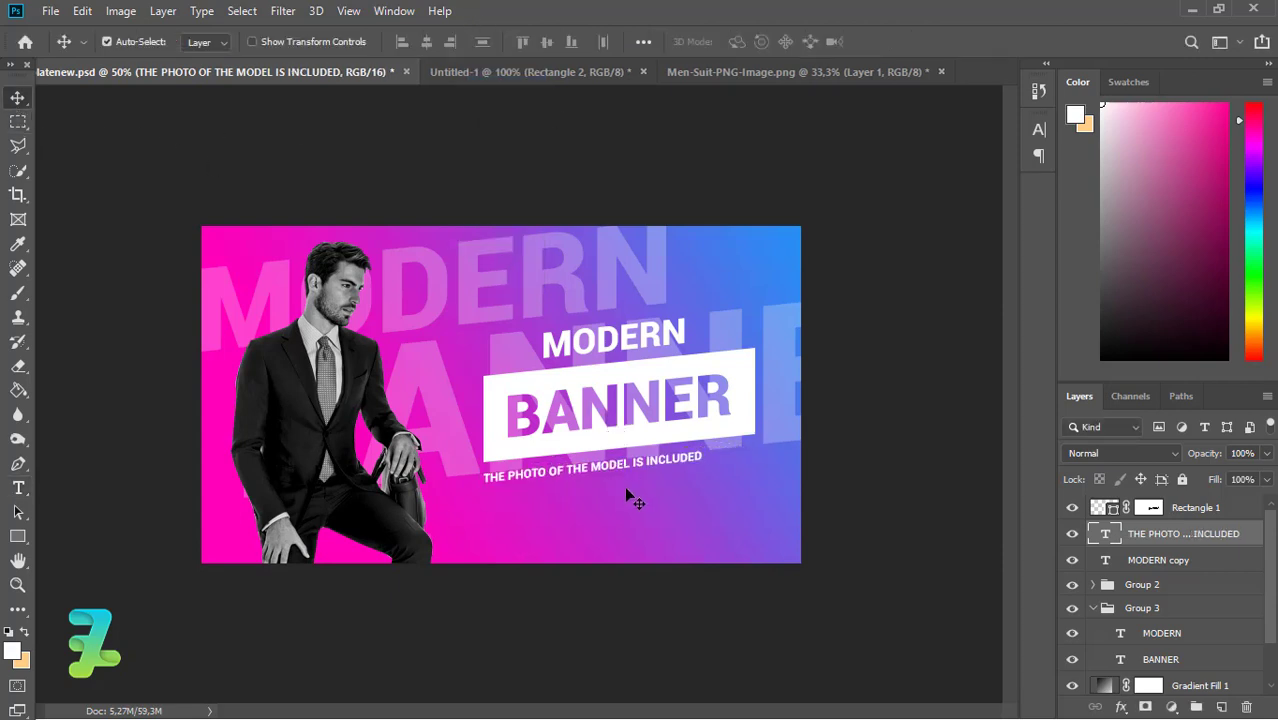
Nudge the slogan up slightly and enlarge its text back to 8 pt.
left_click_drag(612, 466, 612, 462)
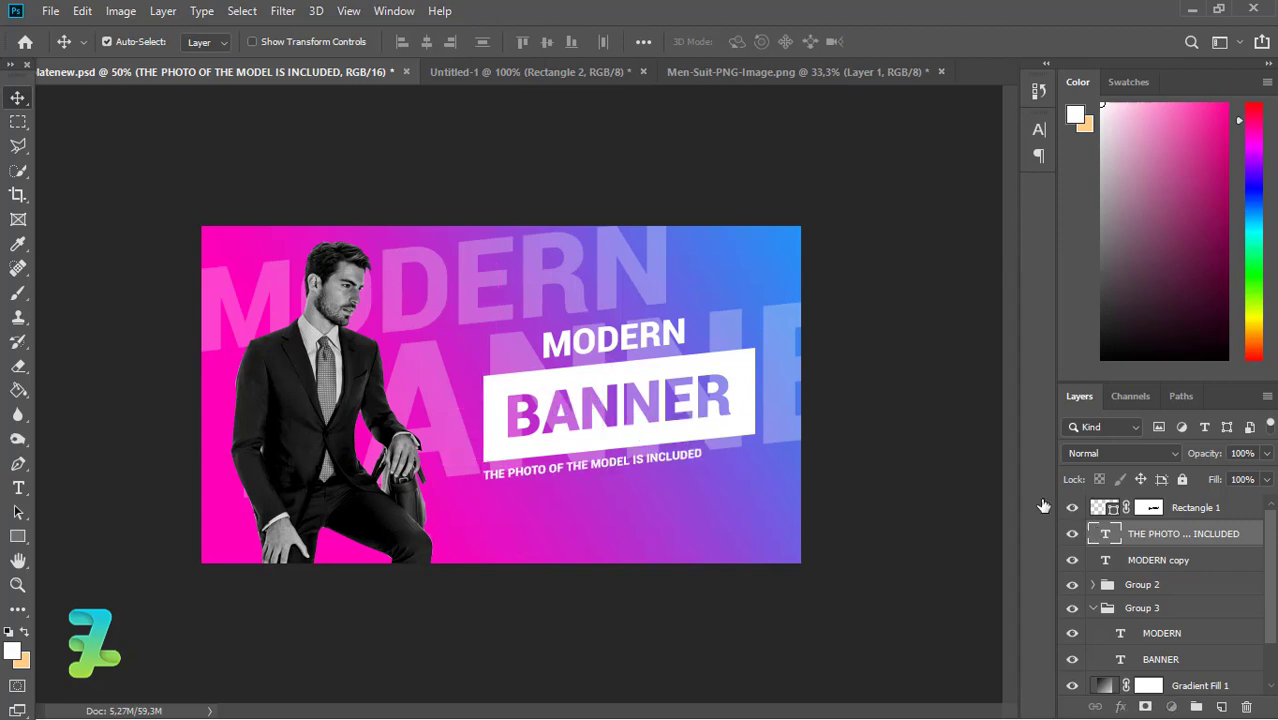
double_click(1100, 535)
left_click(512, 42)
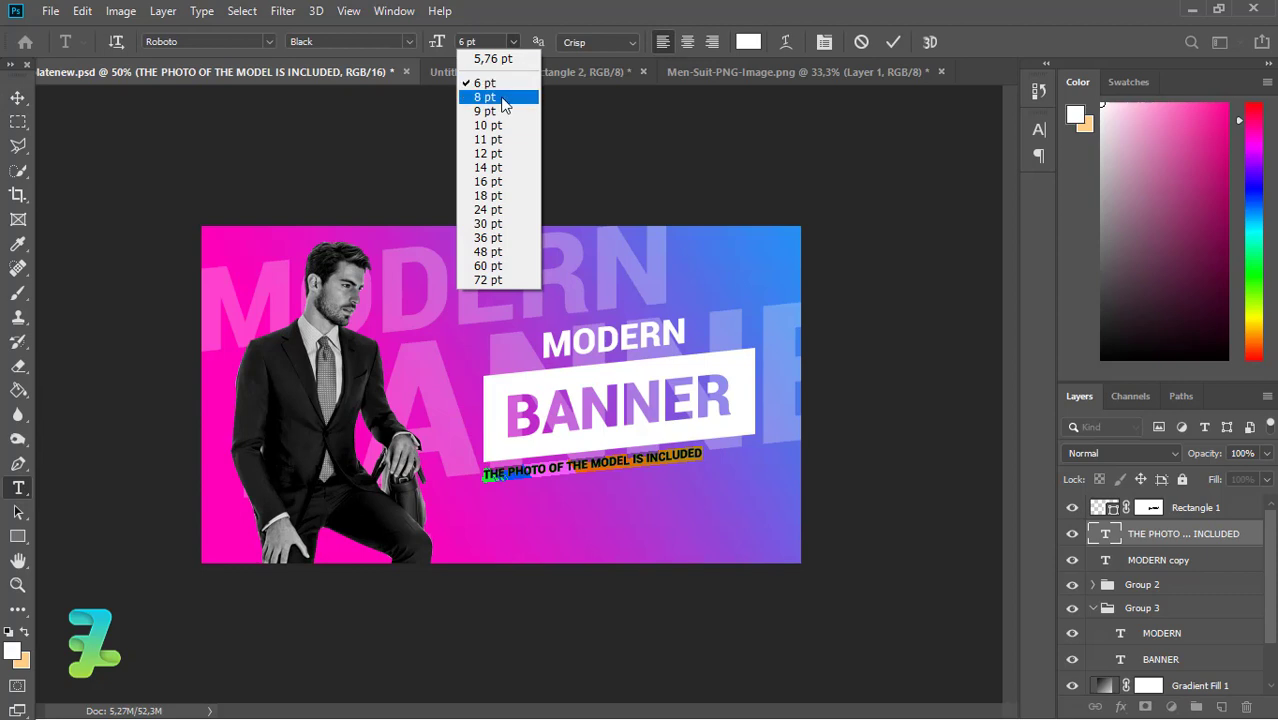
left_click(500, 97)
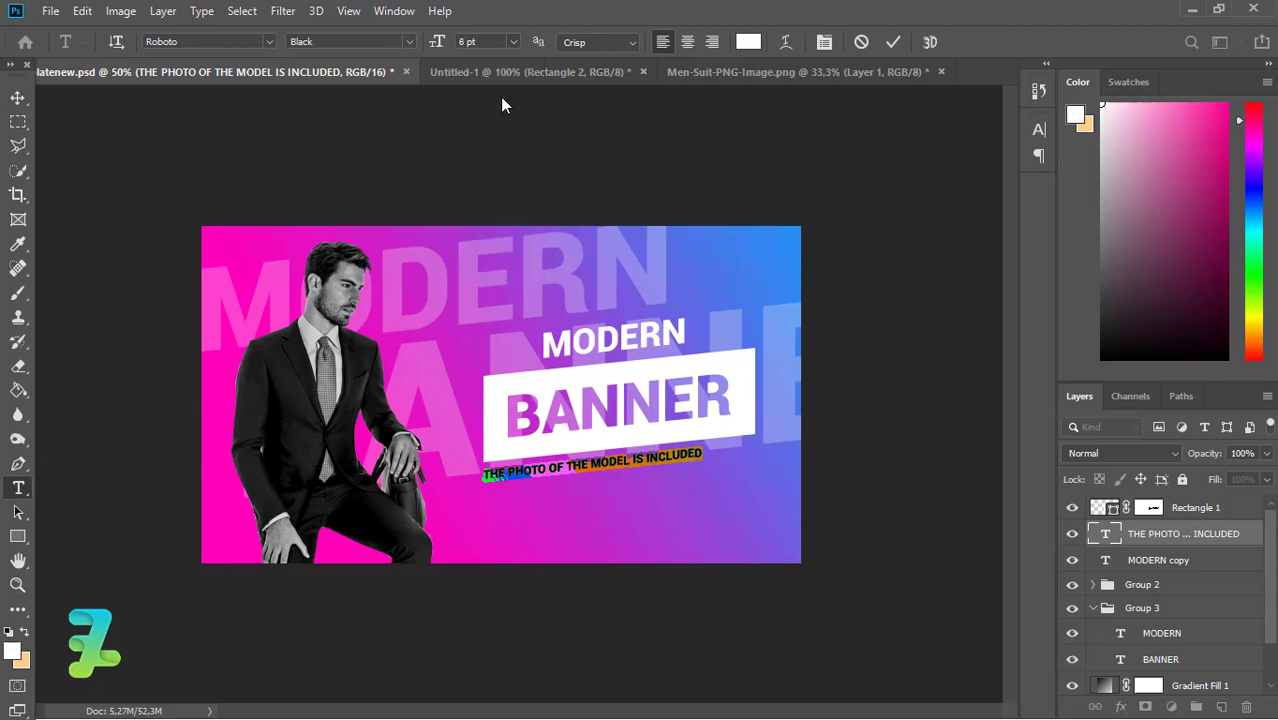
left_click(512, 42)
left_click(652, 424)
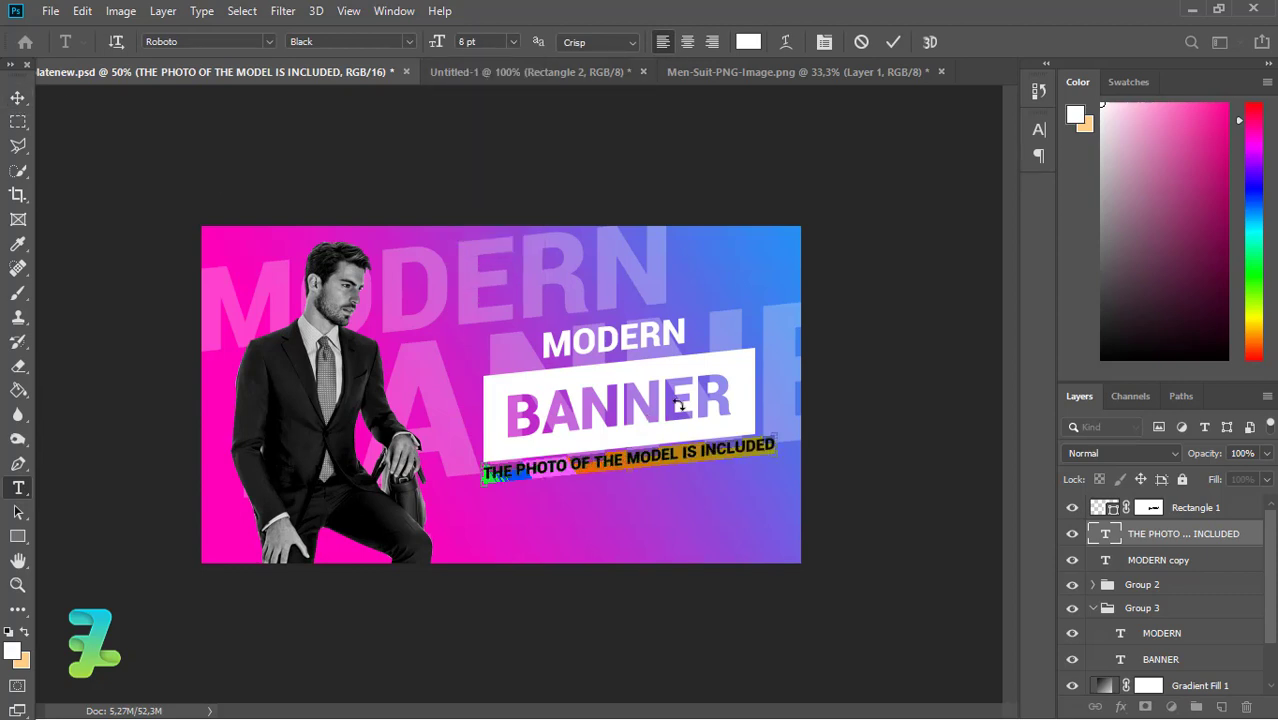
key("ctrl+t")
left_click(1010, 104)
left_click(16, 96)
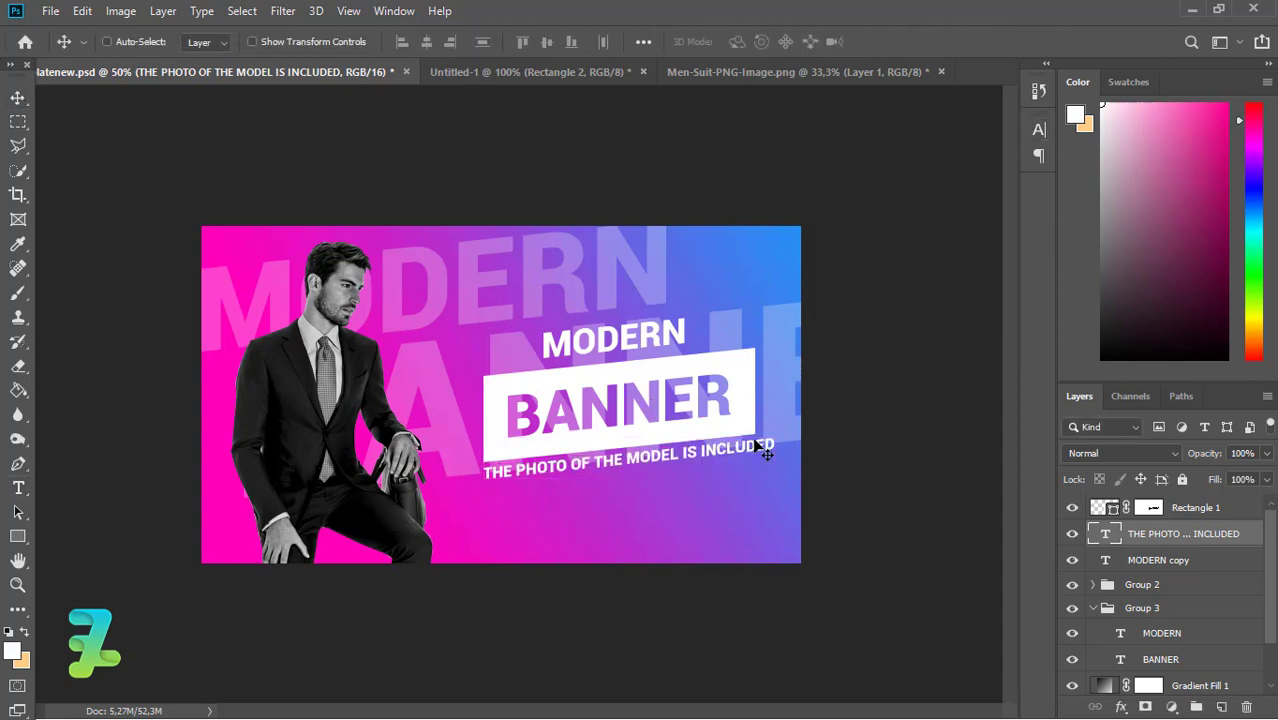
Scale the slogan down to about 94% to span the BANNER box.
key("ctrl+t")
left_click_drag(770, 476, 757, 490)
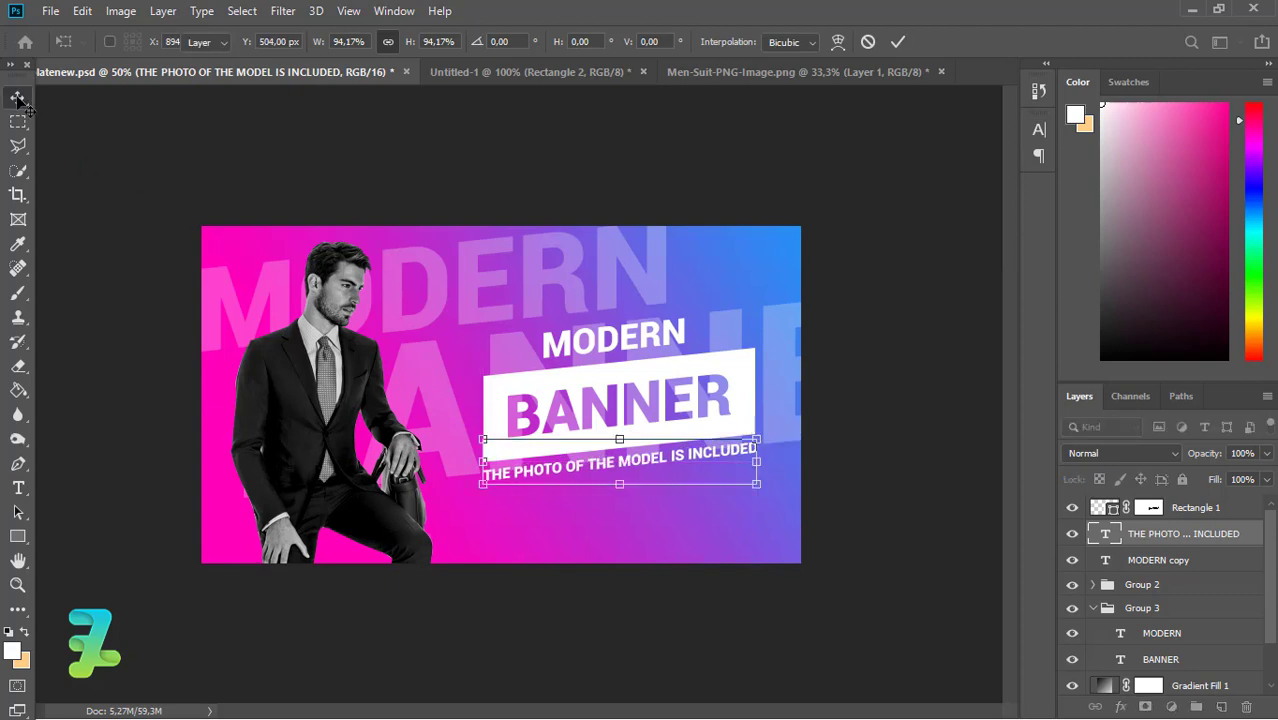
left_click(17, 97)
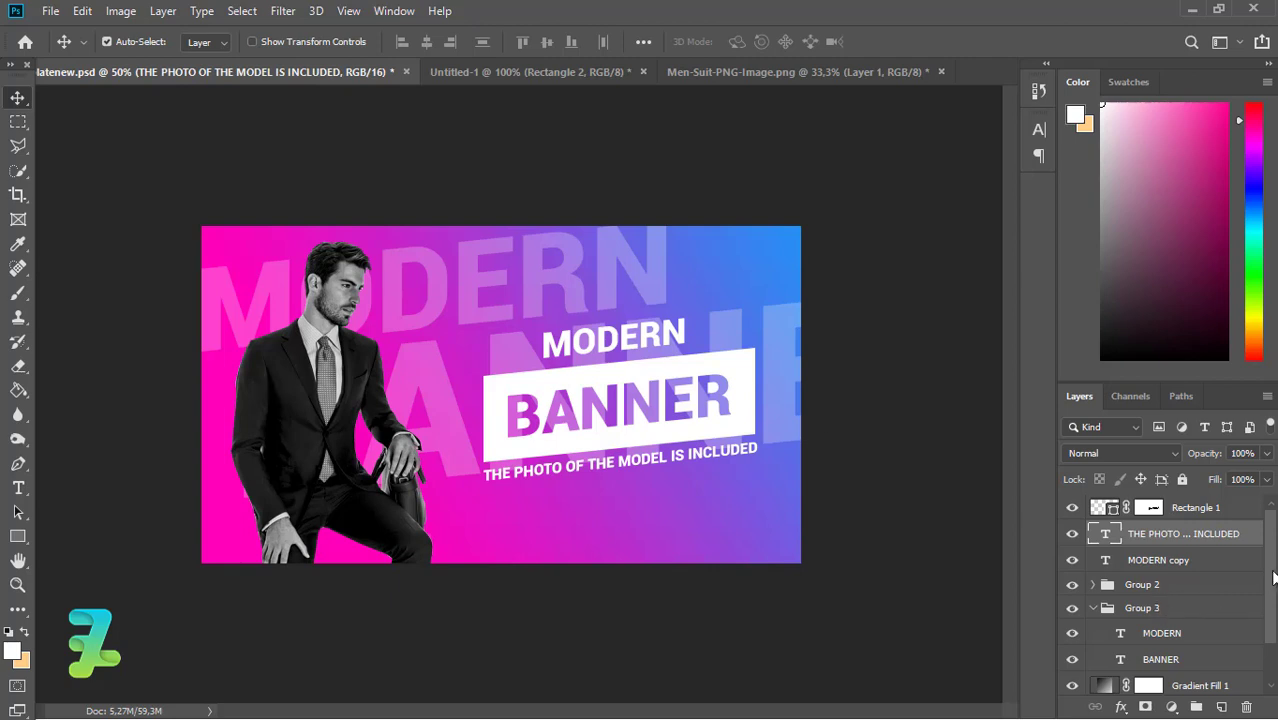
scroll(1274, 577, "down", 2)
Collapse and select Group 3, then add a new empty layer above it.
left_click(1093, 562)
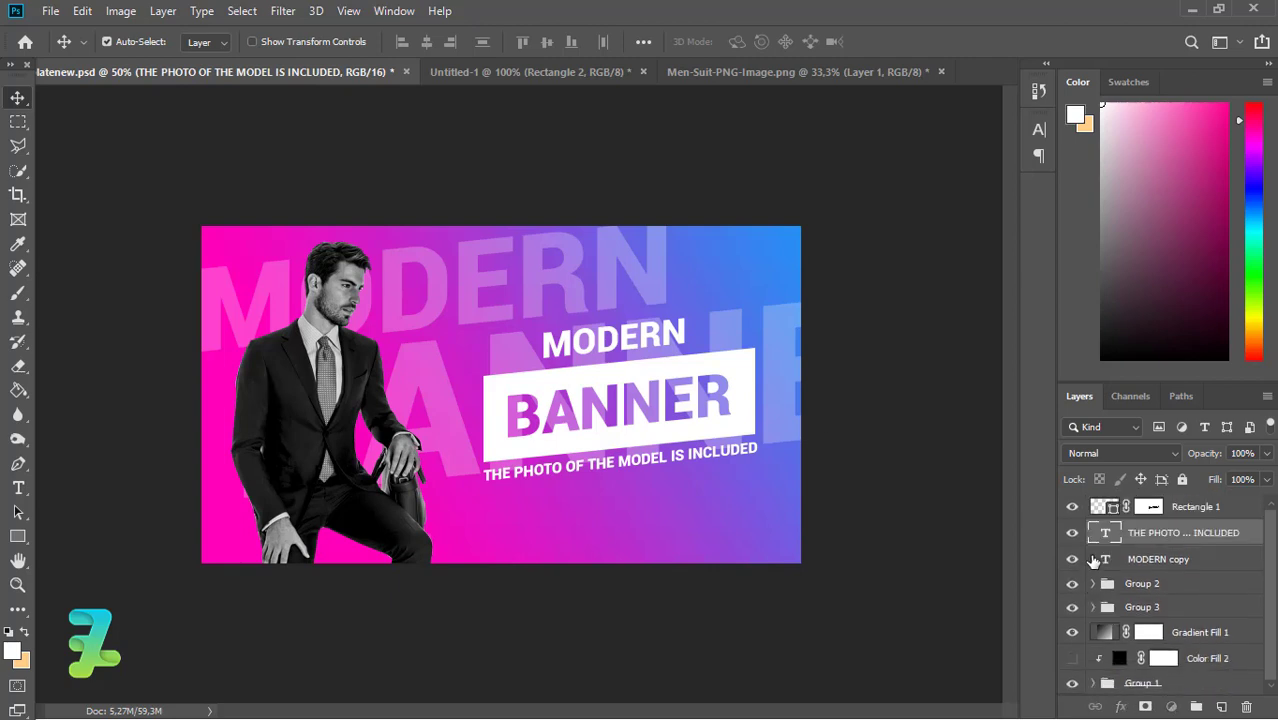
left_click(1132, 610)
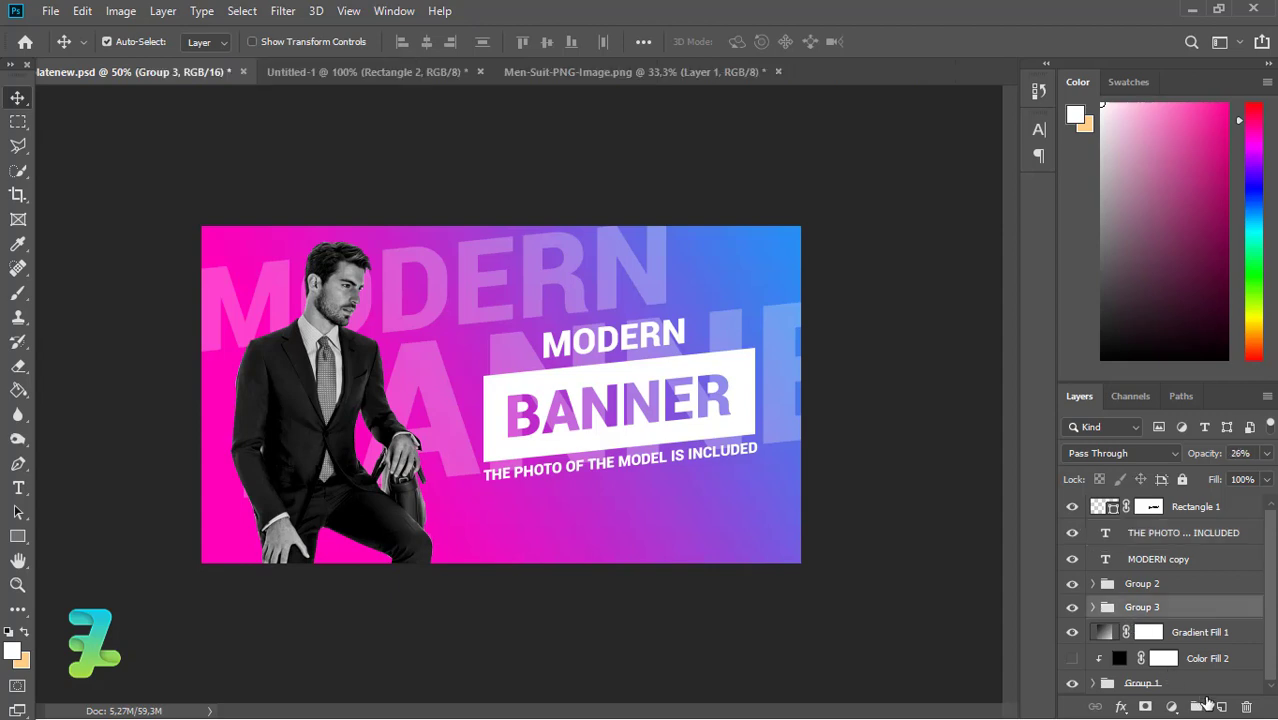
key("ctrl+shift+alt+n")
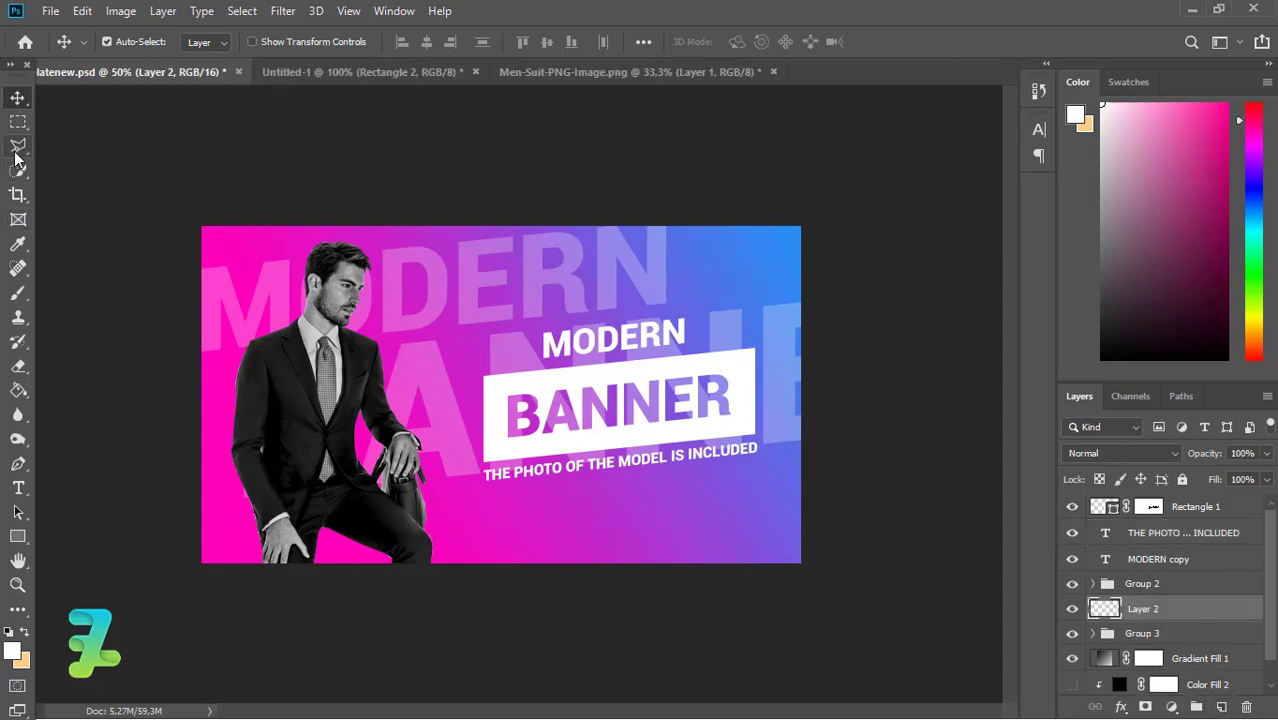
Draw a four-sided diagonal band selection over the banner's left side with the Polygonal Lasso.
left_click(17, 150)
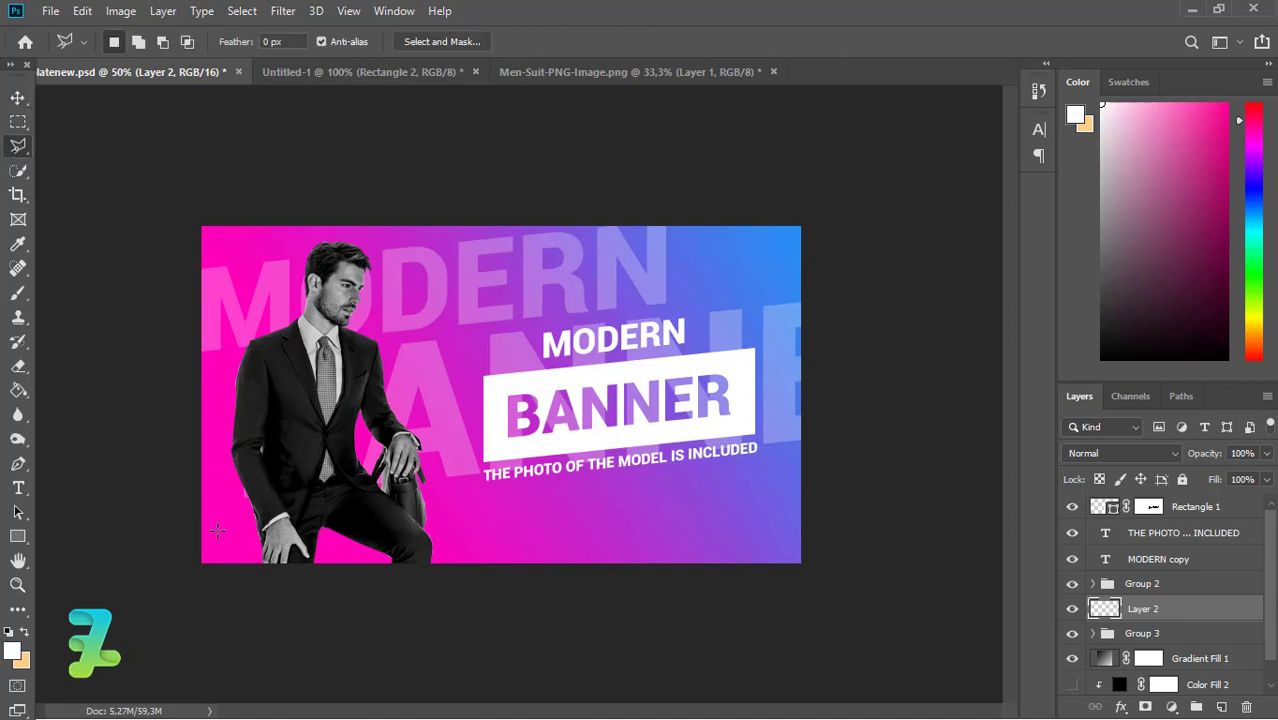
left_click(200, 576)
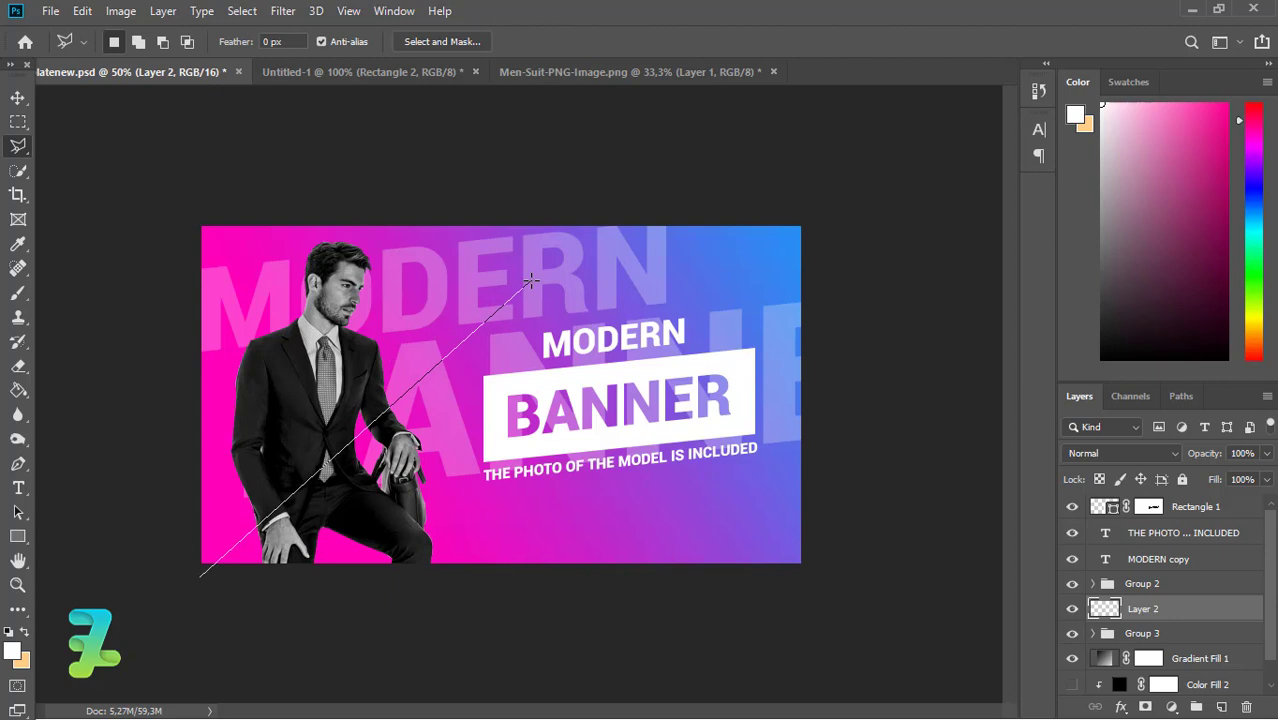
left_click(315, 176)
left_click(36, 350)
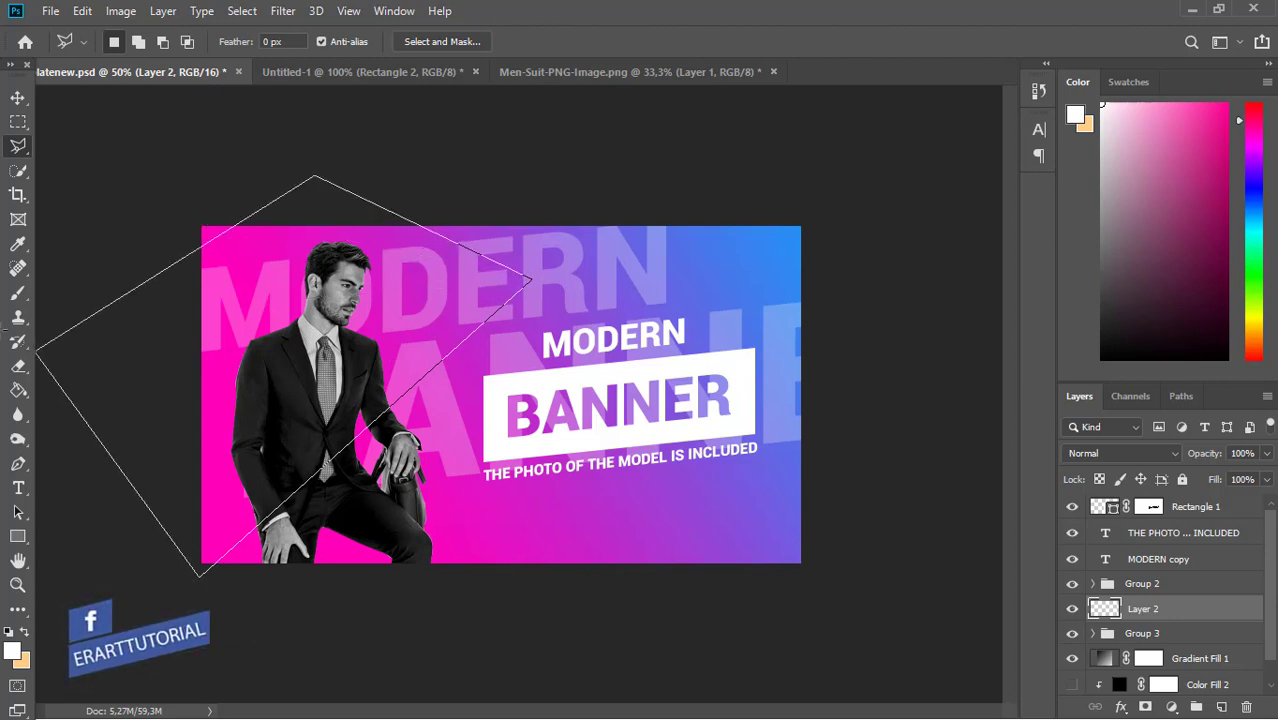
left_click(200, 578)
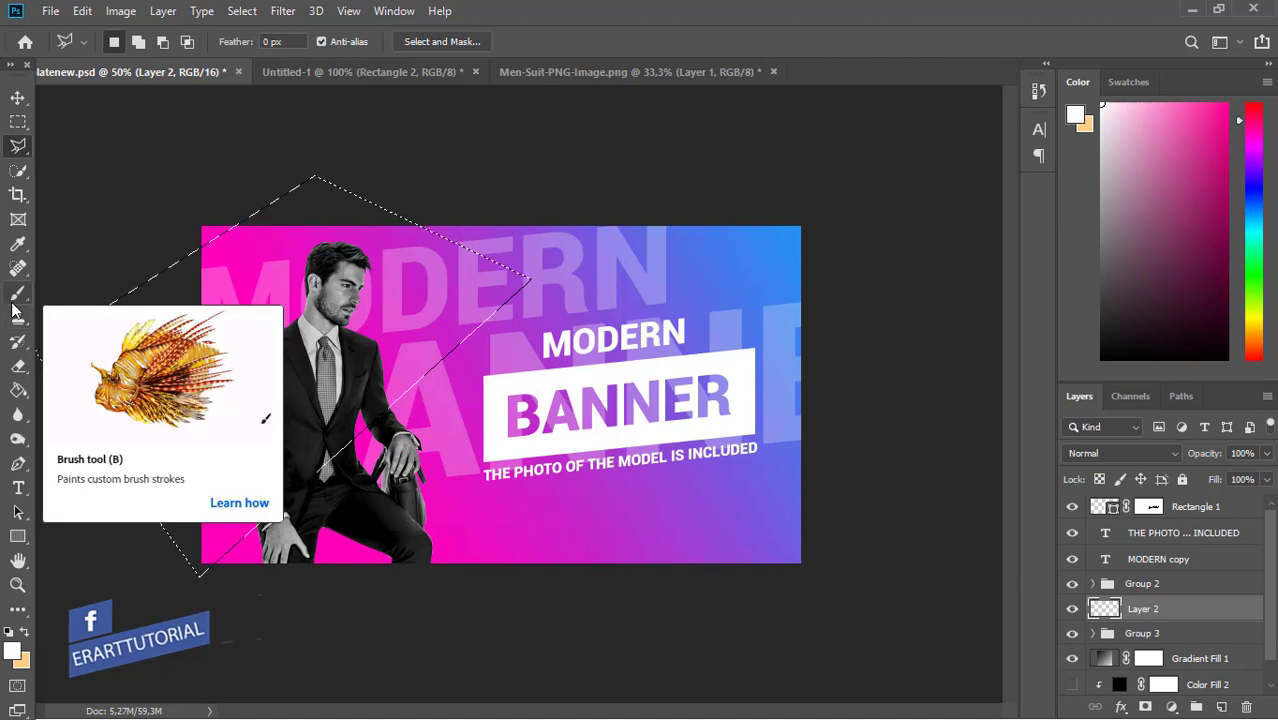
left_click(18, 293)
left_click(12, 650)
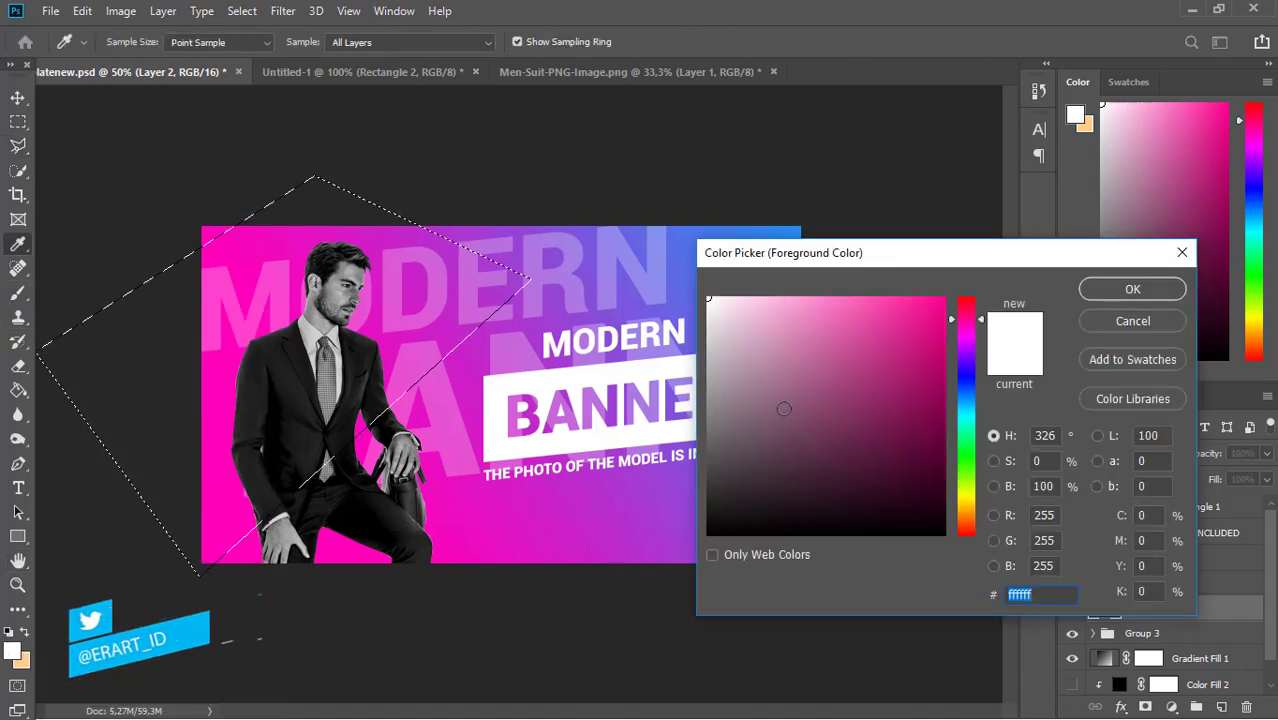
left_click_drag(894, 348, 945, 403)
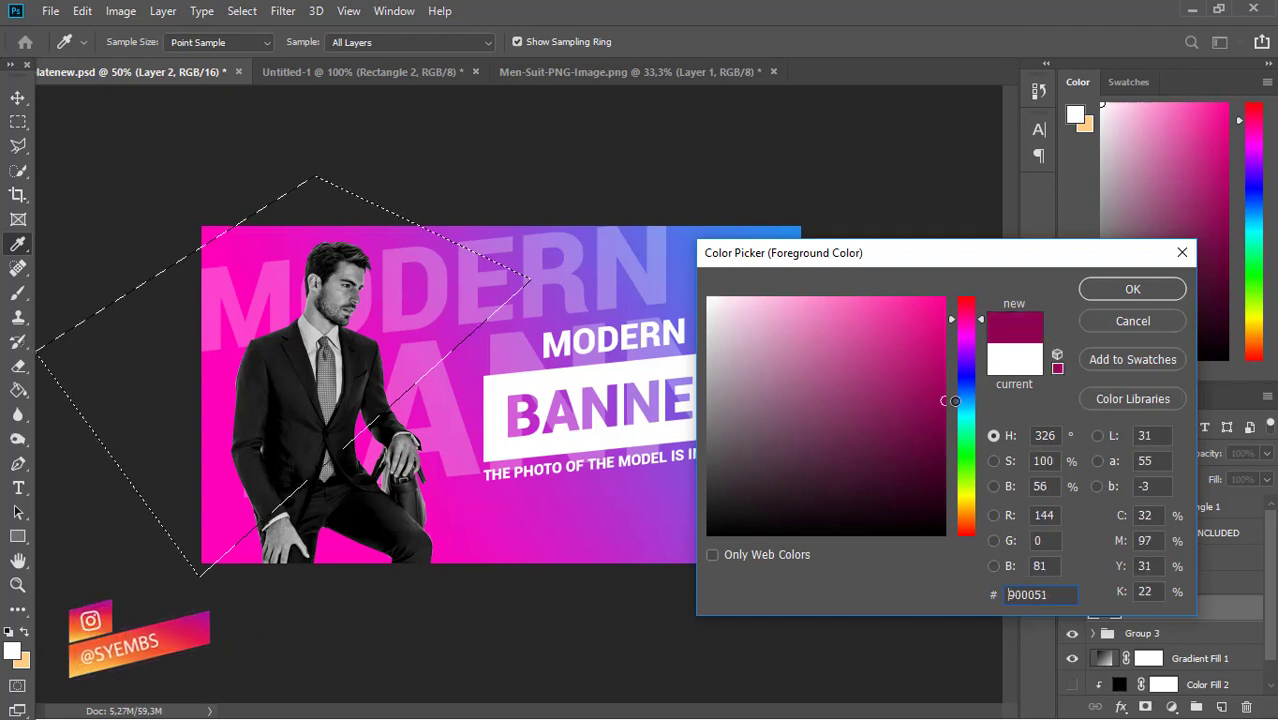
left_click(1103, 296)
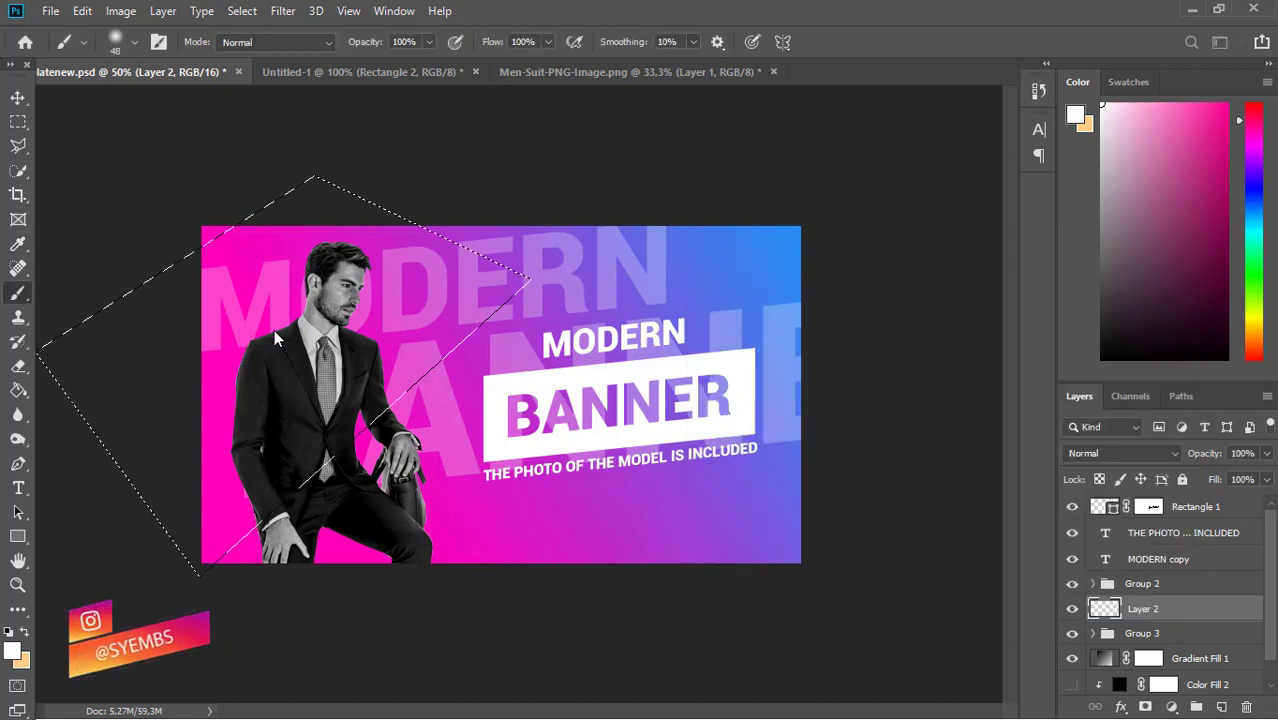
left_click(134, 42)
left_click(134, 48)
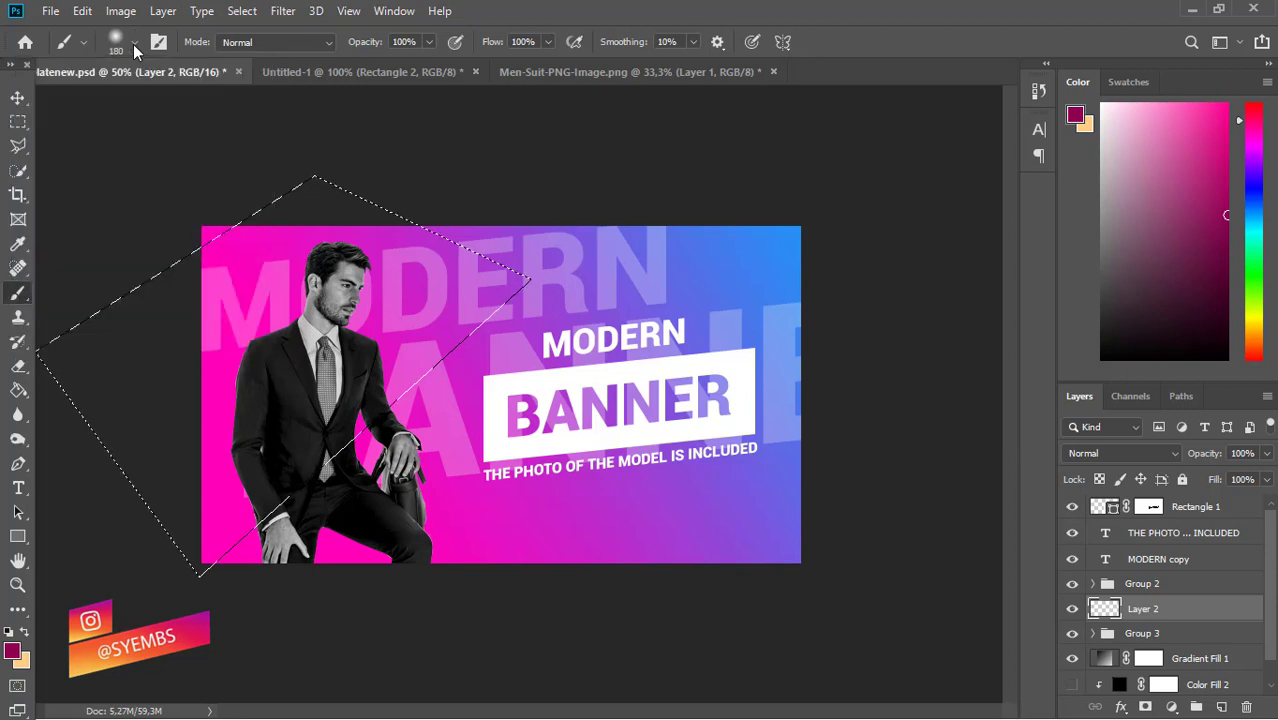
left_click(230, 537)
key("ctrl+z")
key("bracketright")
key("bracketright")
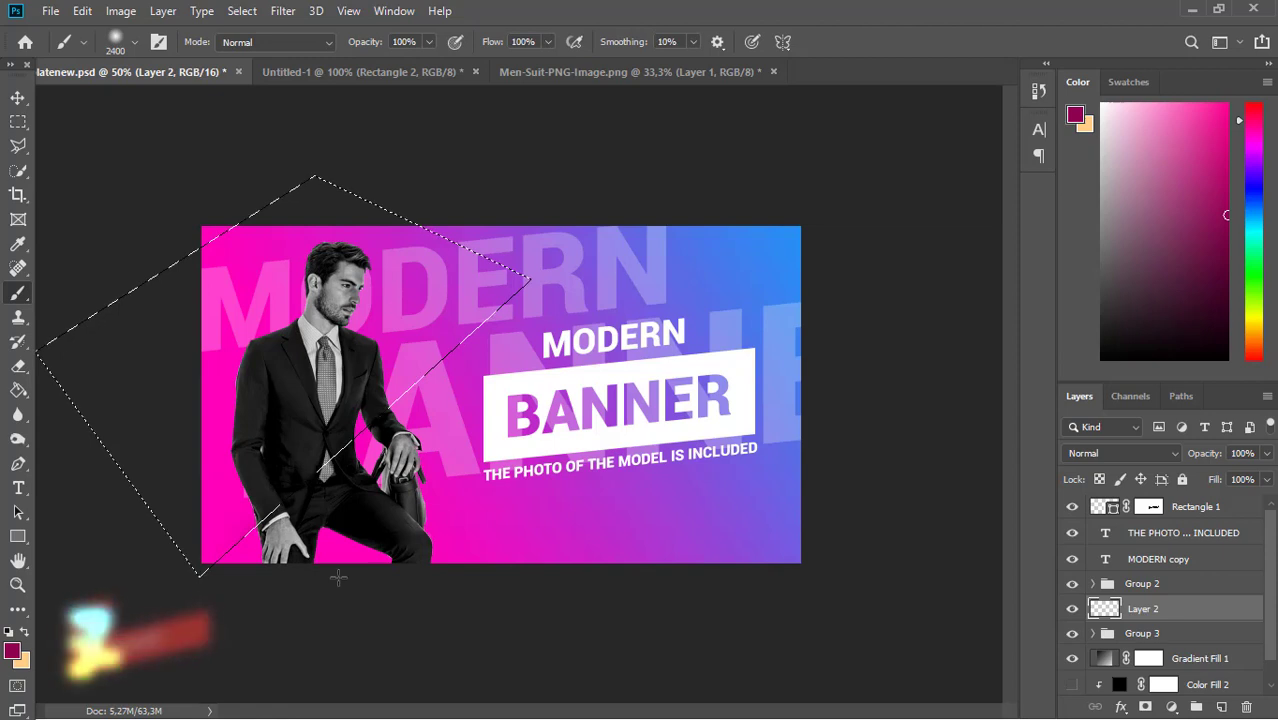
left_click(400, 542)
key("ctrl+z")
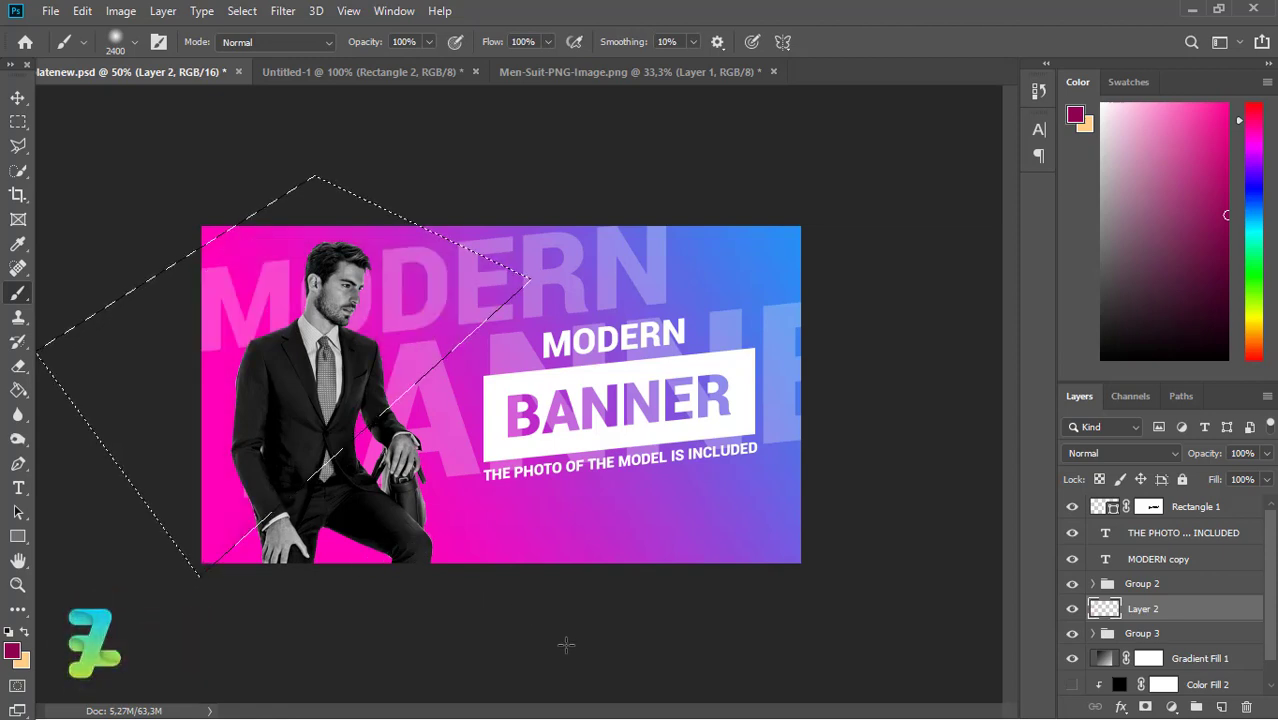
left_click(566, 645)
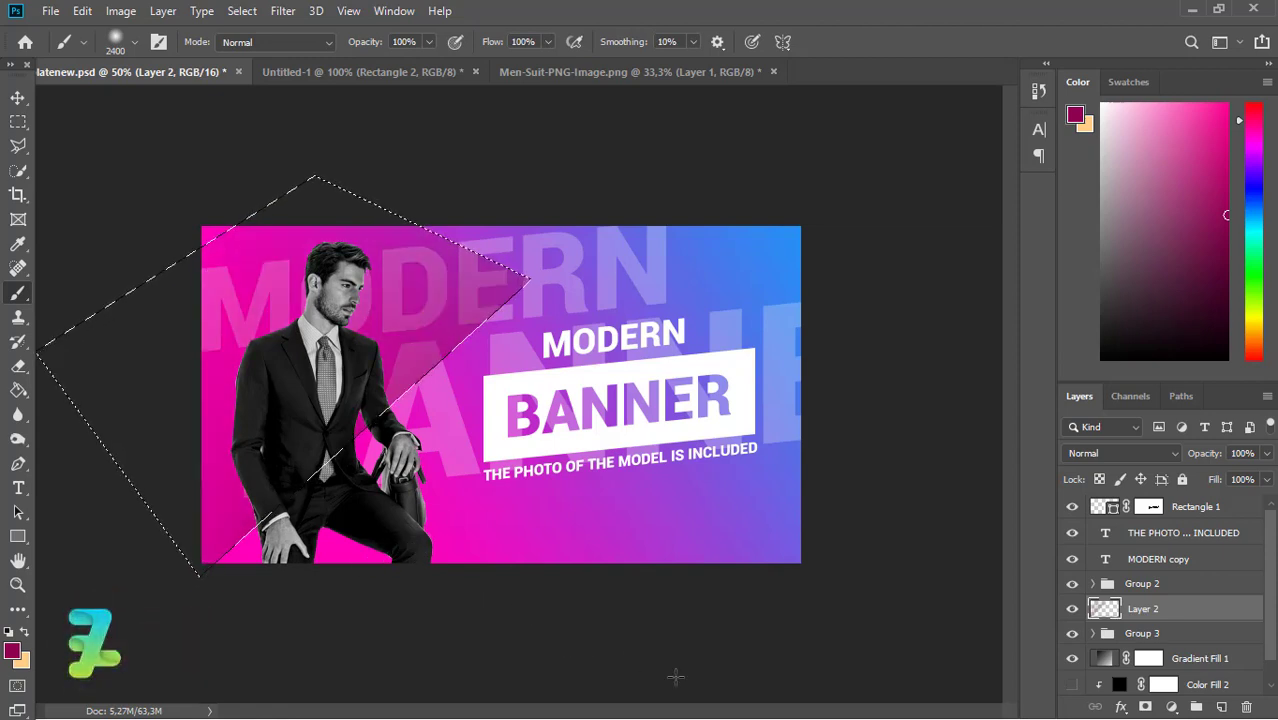
key("ctrl+z")
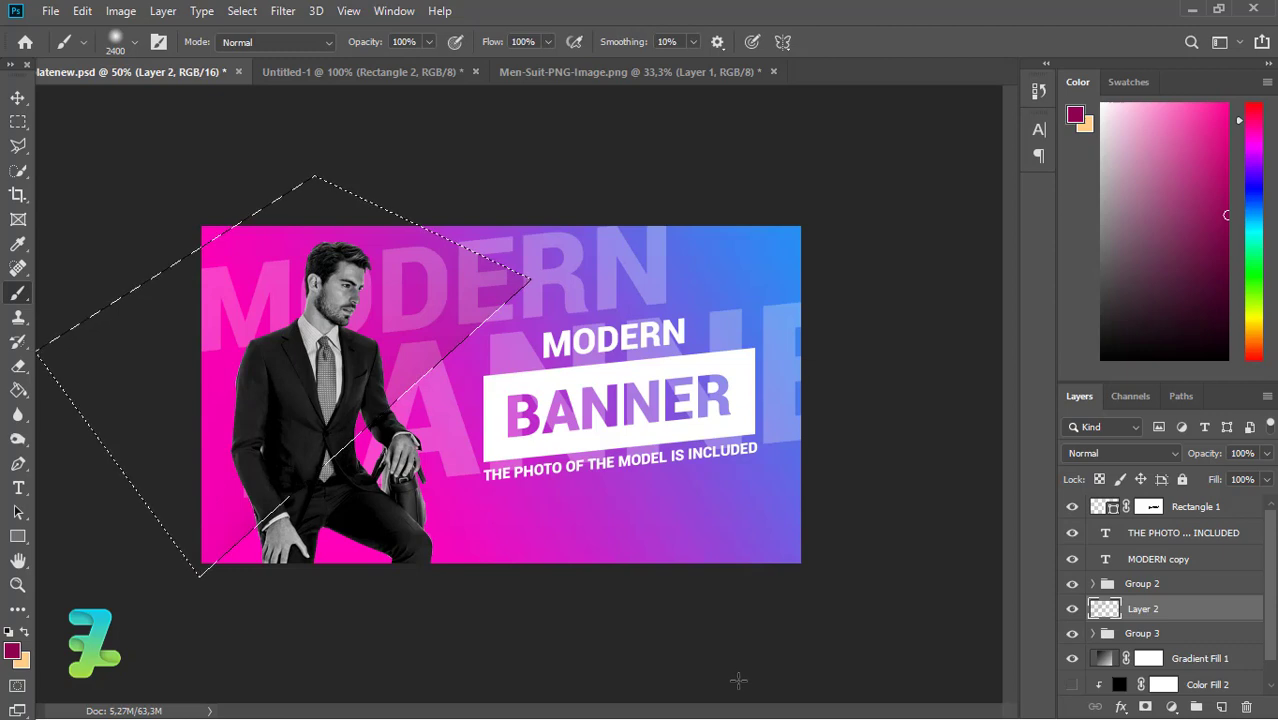
key("ctrl+d")
Select a diagonal strip and paint it dark magenta, retrying with smaller brush sizes.
left_click(18, 145)
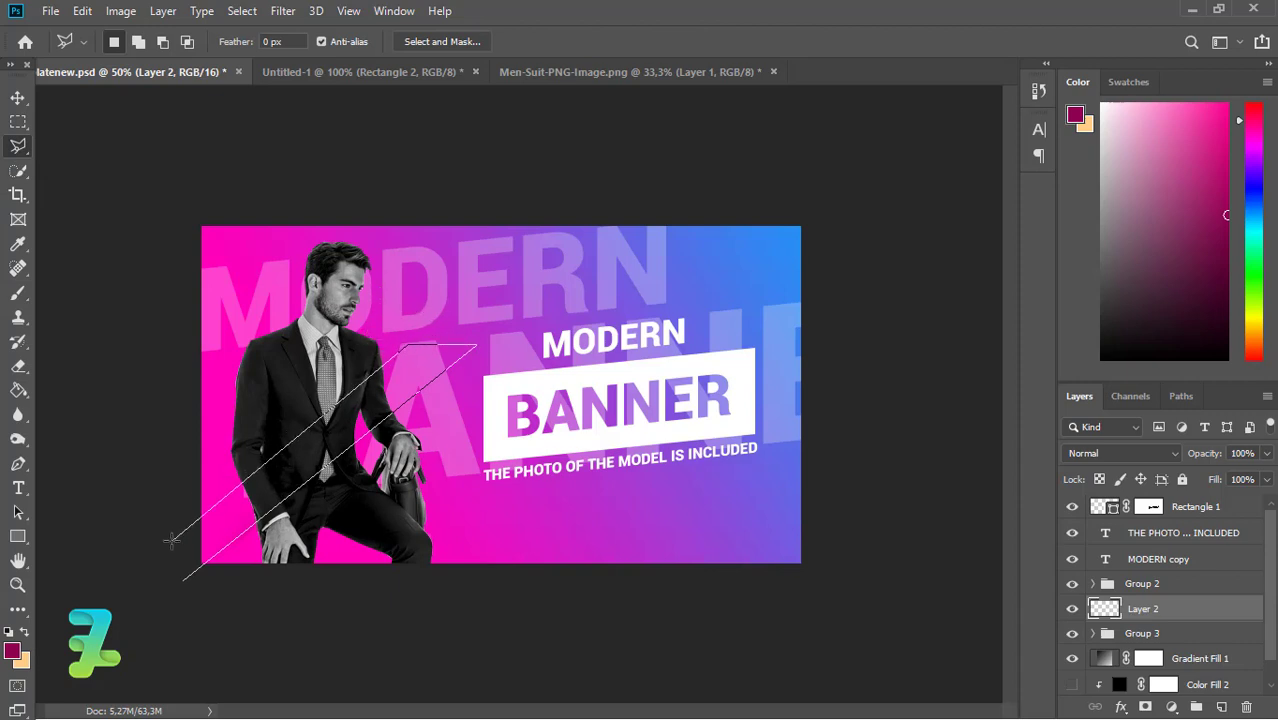
left_click(184, 584)
left_click(18, 293)
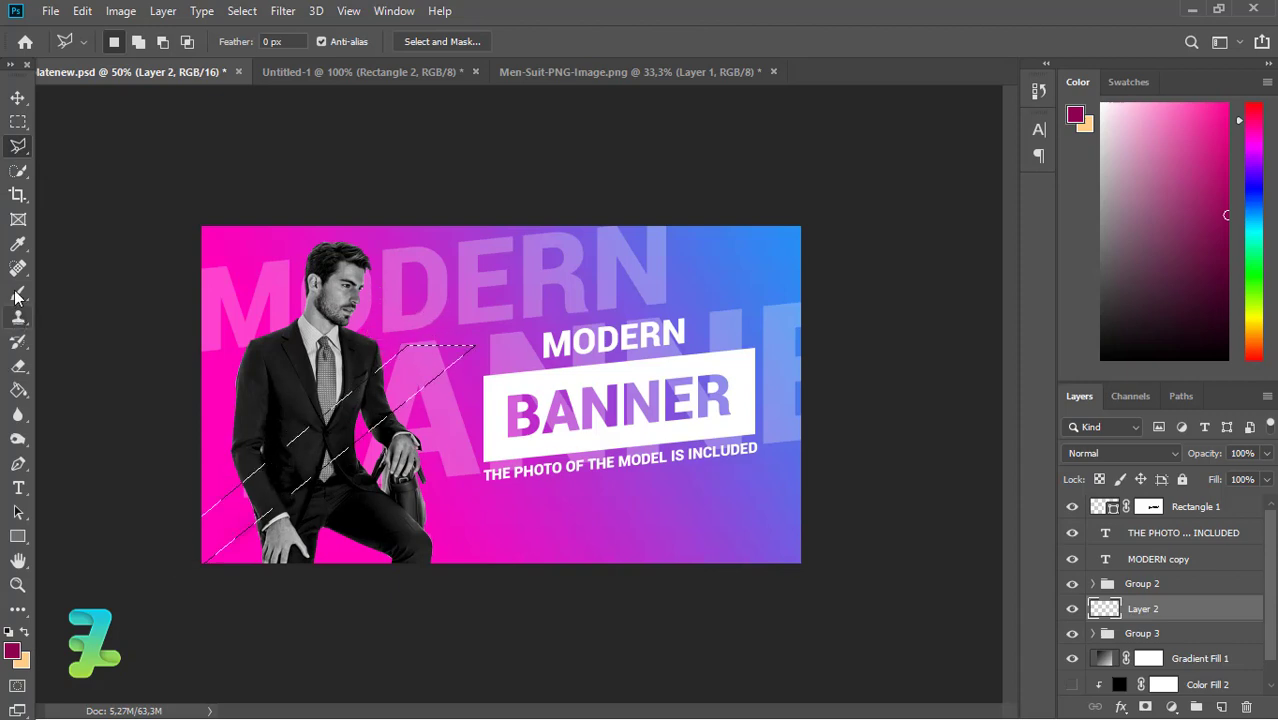
left_click(376, 627)
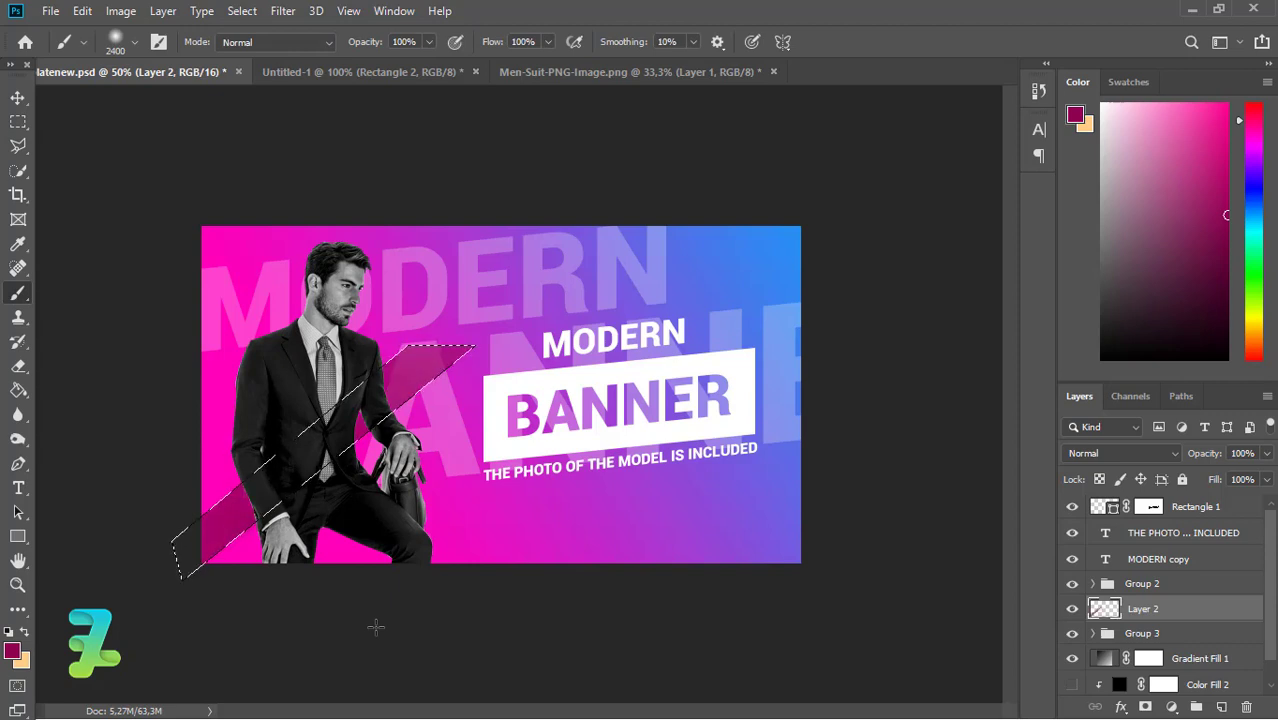
key("ctrl+z")
key("bracketleft")
key("bracketleft")
key("bracketleft")
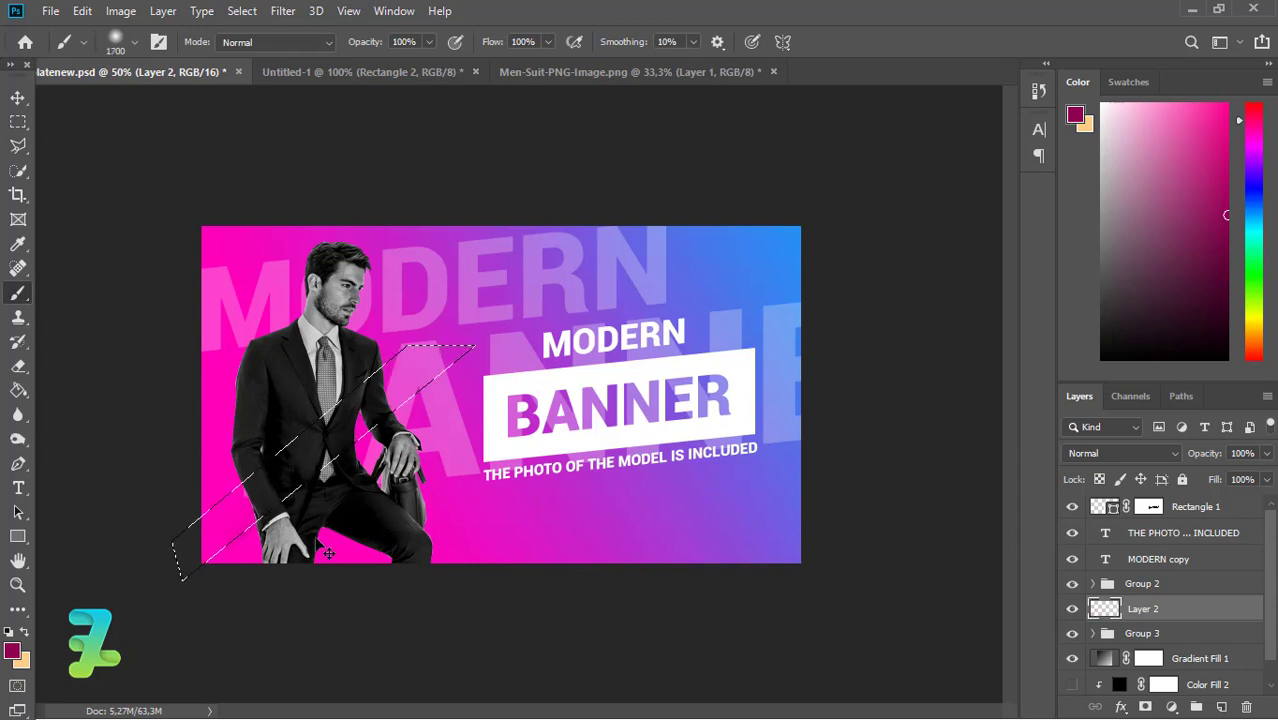
left_click(271, 558)
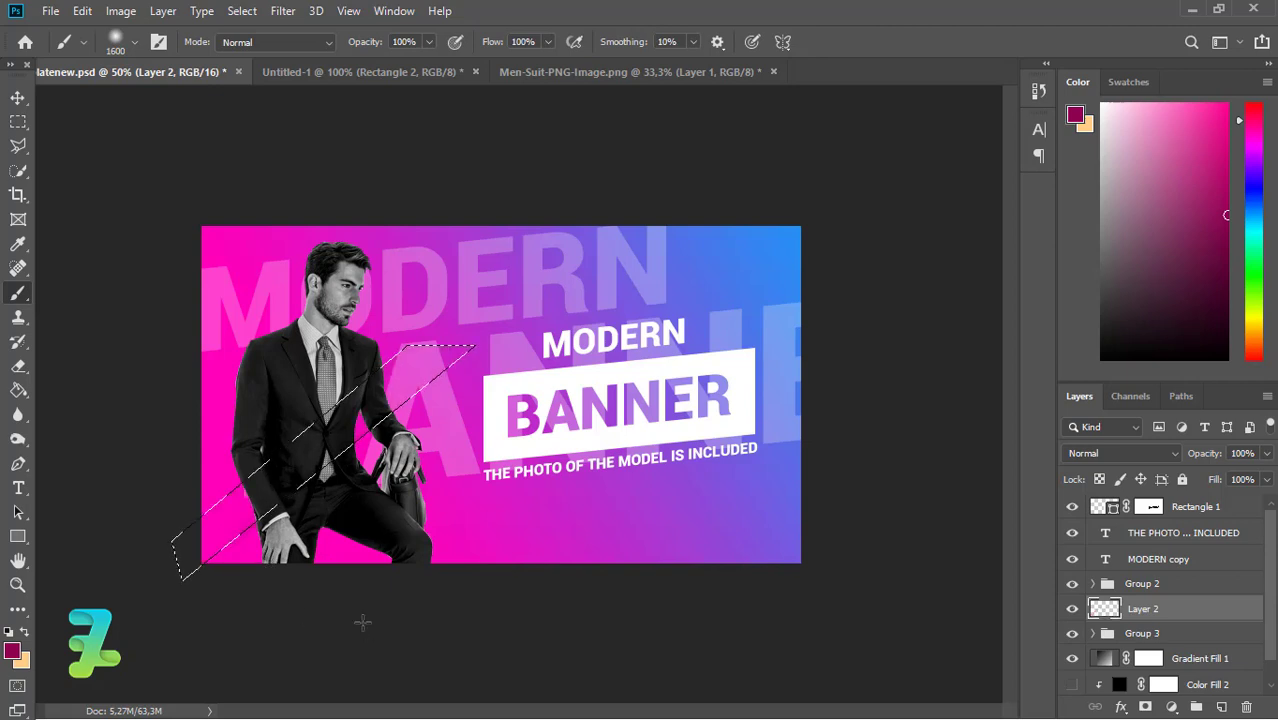
key("ctrl+z")
key("bracketleft")
key("bracketleft")
key("bracketleft")
key("bracketleft")
key("bracketleft")
key("bracketleft")
mouse_move(176, 558)
left_mouse_down()
mouse_move(328, 503)
mouse_move(361, 426)
mouse_move(451, 438)
left_mouse_up()
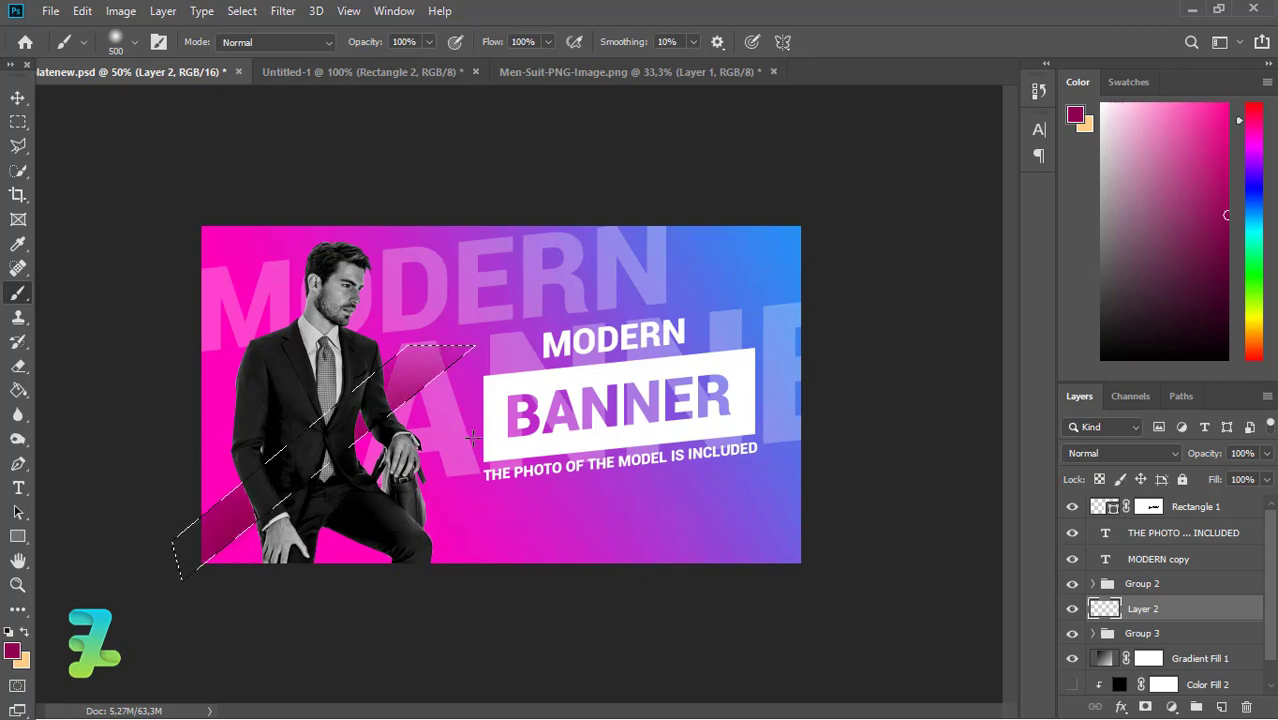
Deselect and delete Layer 2 with its painted strip.
key("ctrl+d")
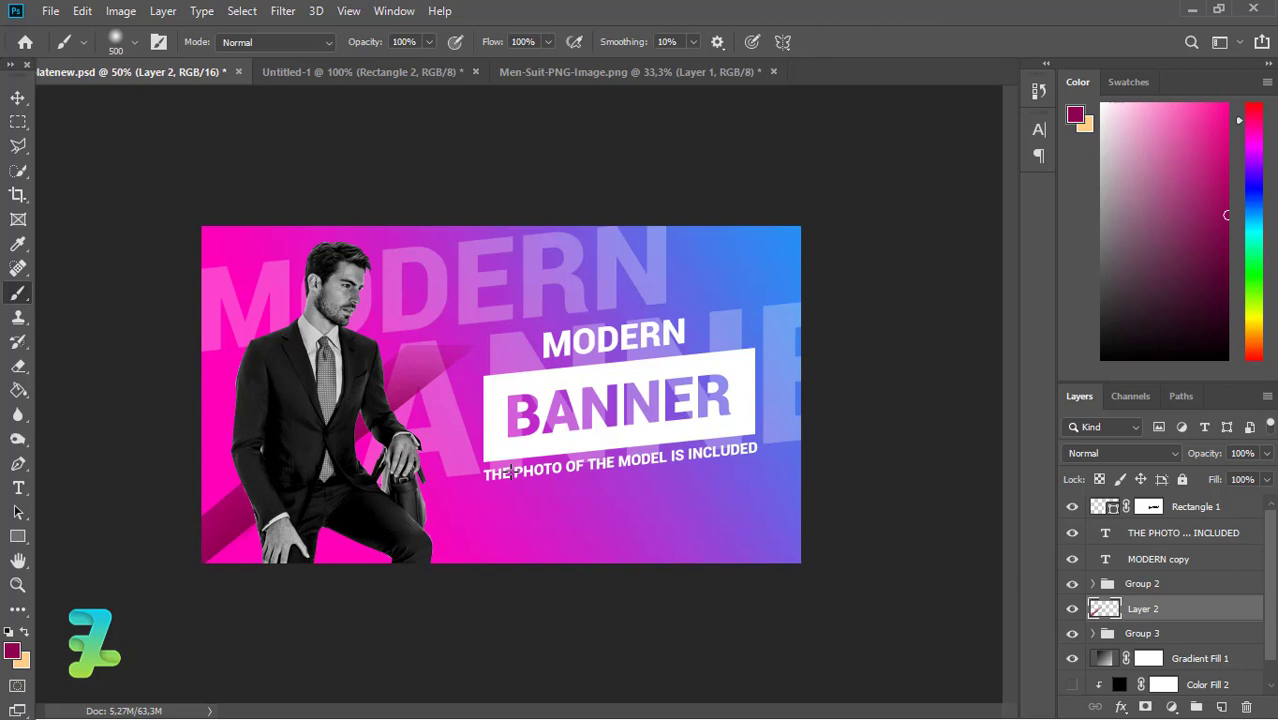
key("ctrl+bracketleft")
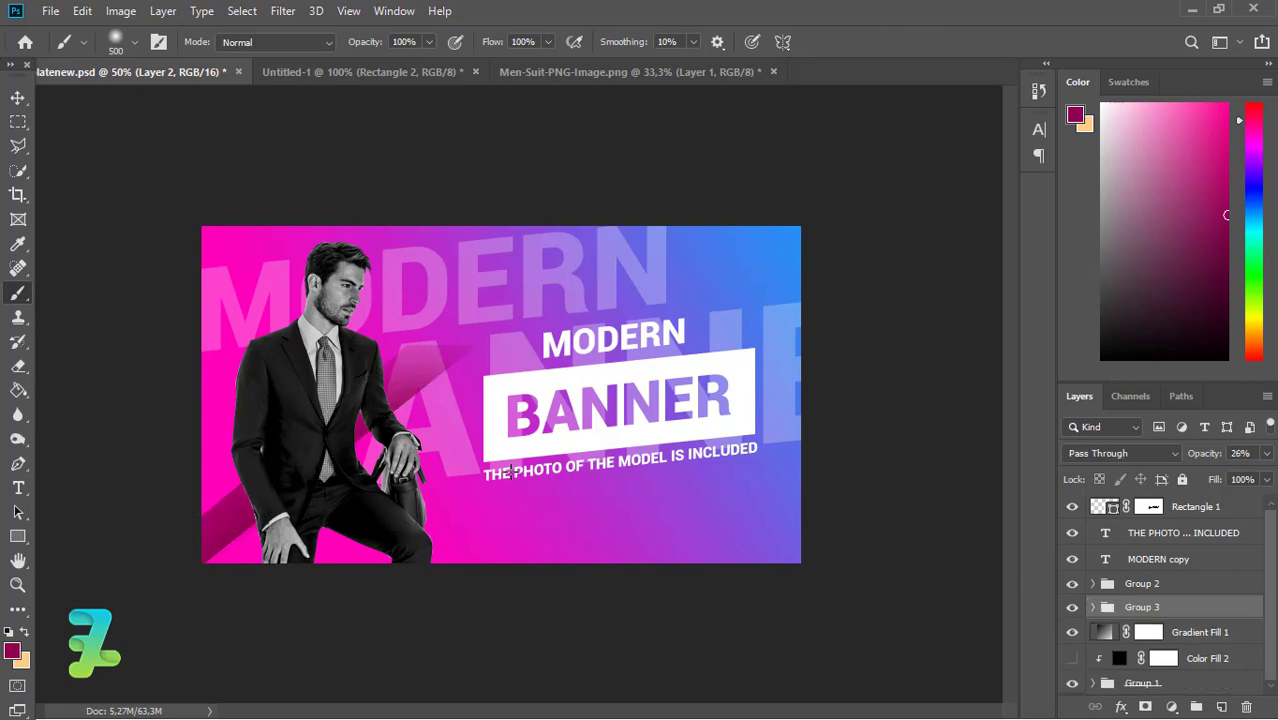
left_click(772, 476)
Add a new layer and select a large diagonal band across the banner's left side for painting.
left_click(612, 304)
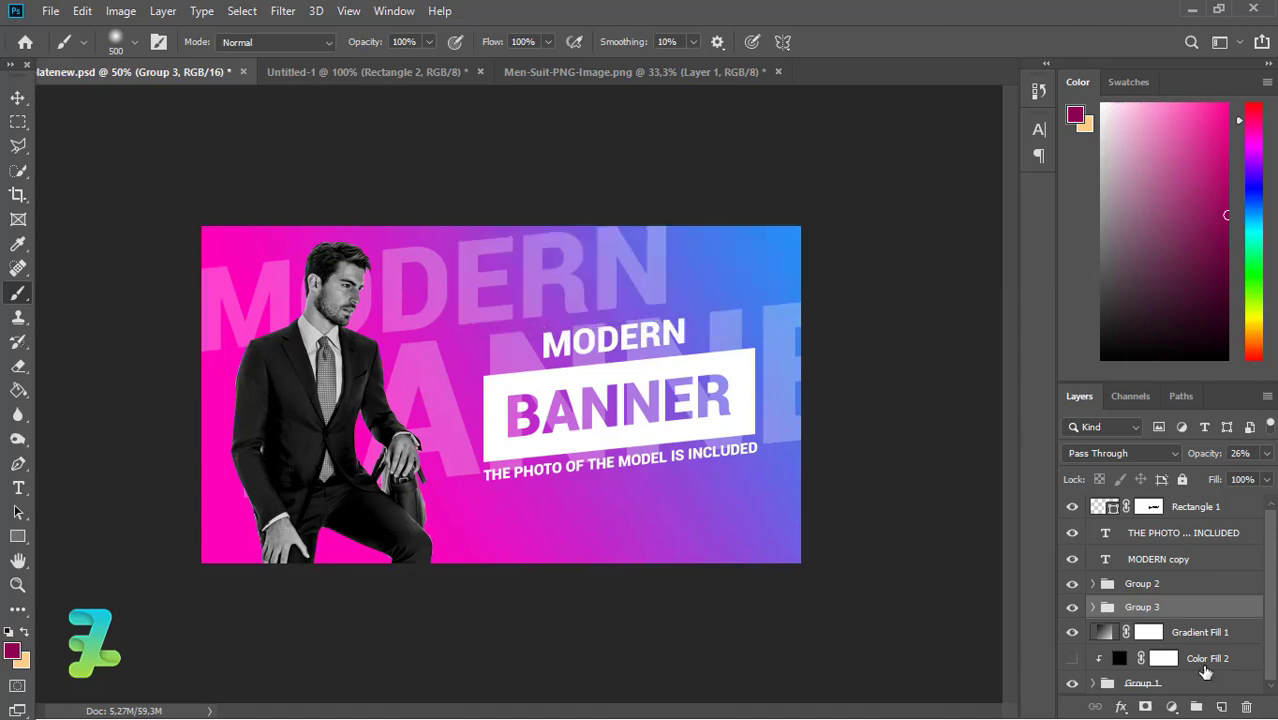
left_click(1221, 707)
key("l")
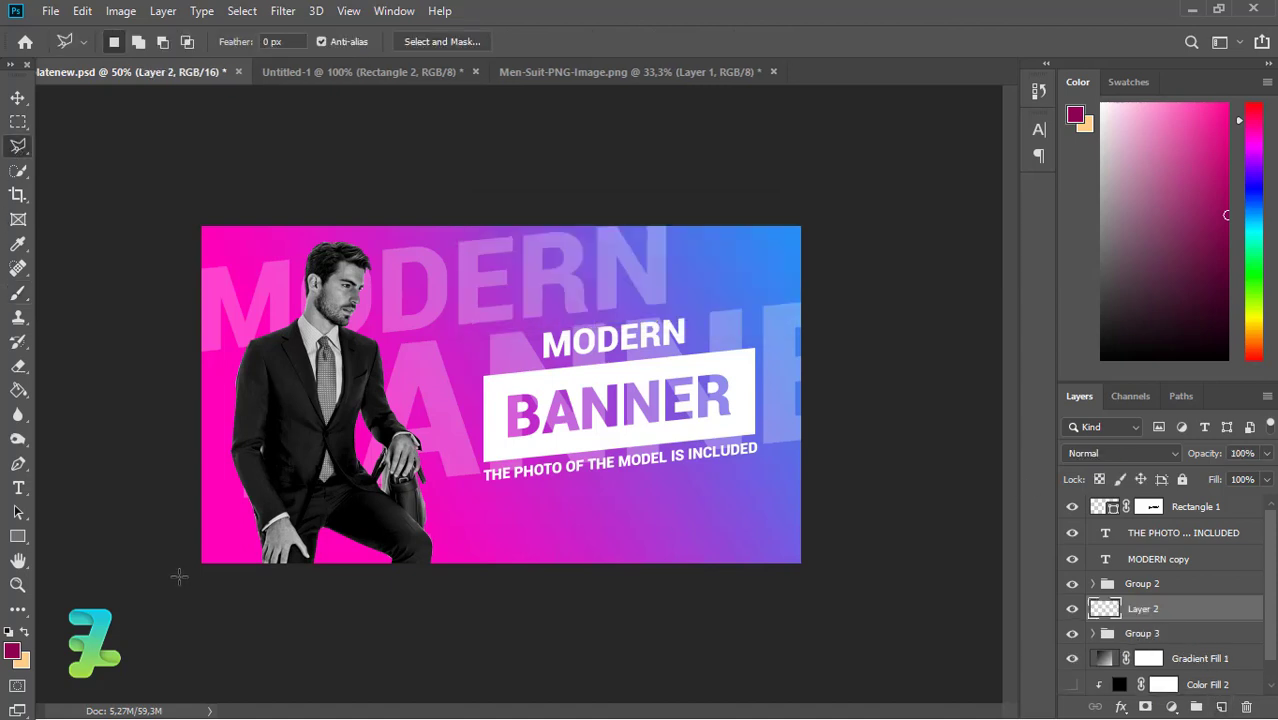
left_click(179, 576)
left_click(488, 268)
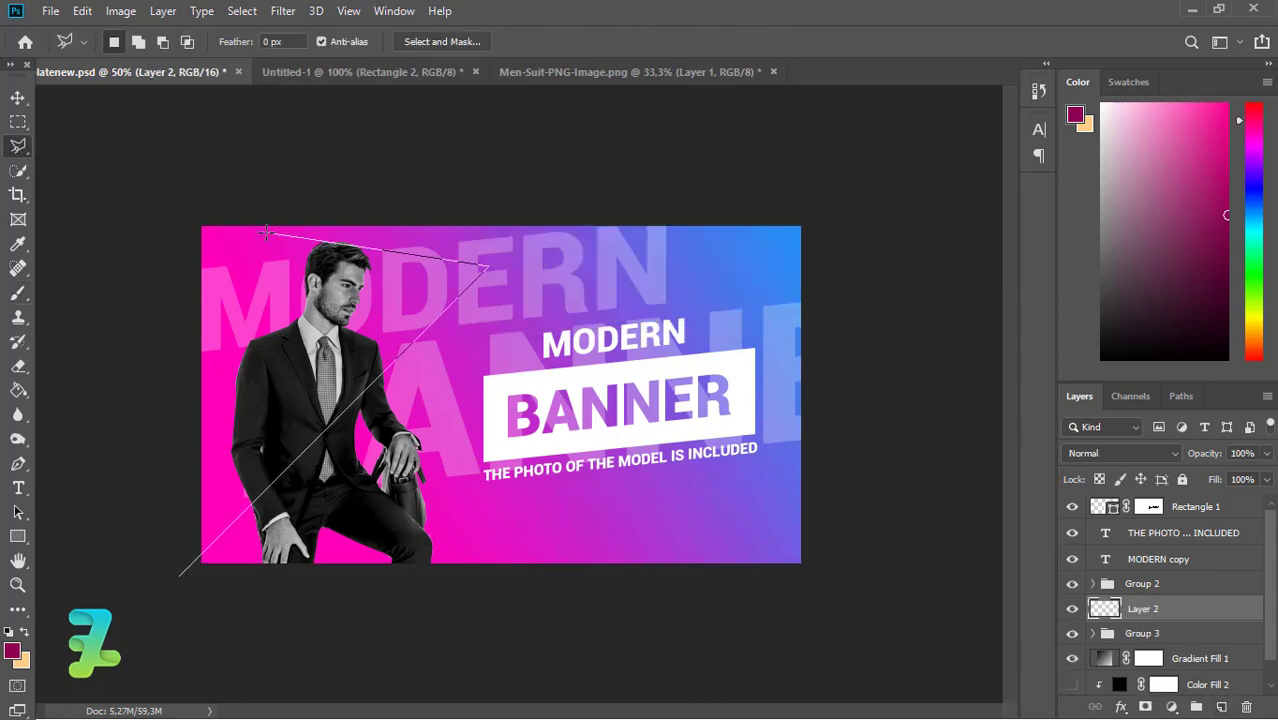
left_click(258, 224)
left_click(100, 390)
left_click(175, 574)
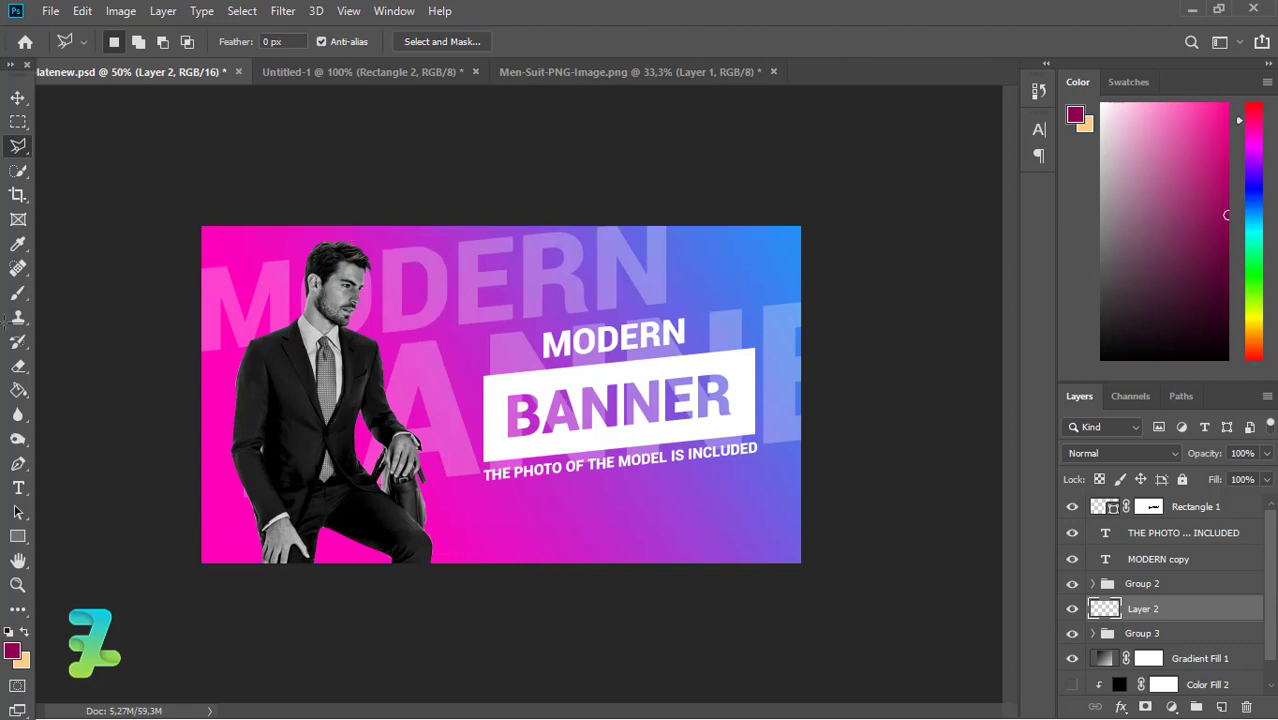
key("b")
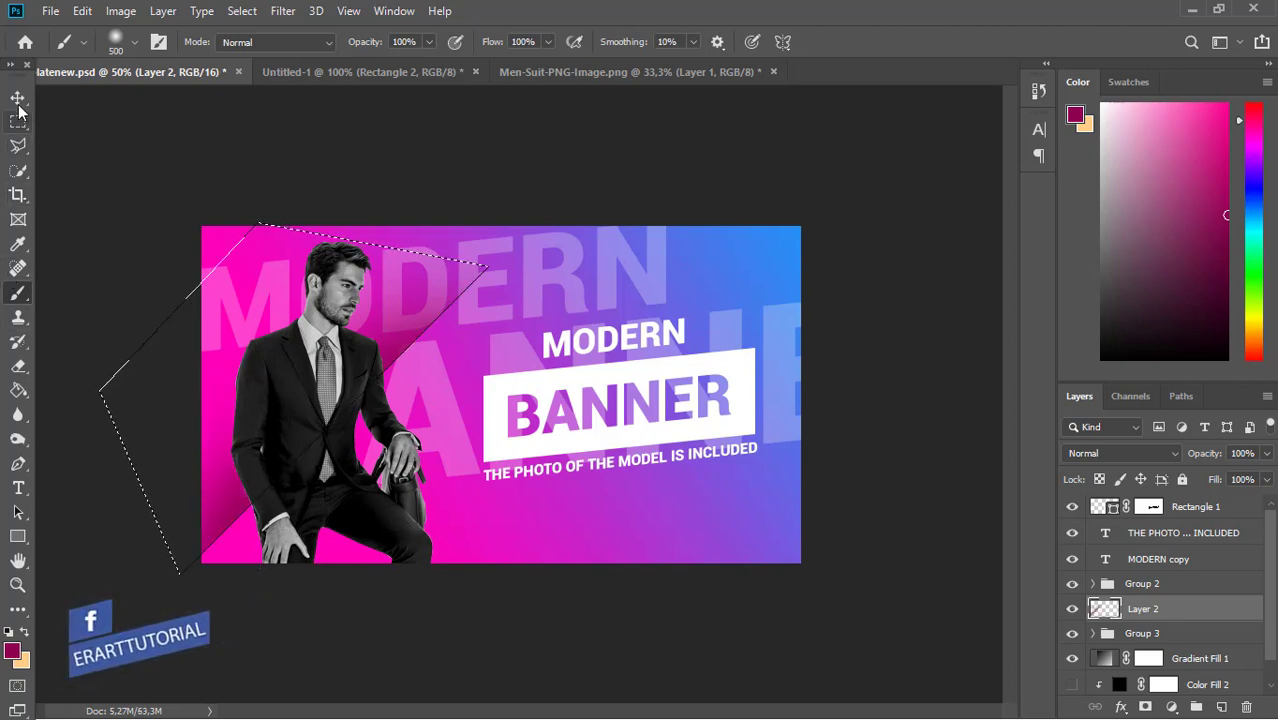
Deselect, then move Layer 2 below Group 3, just above Gradient Fill 1.
left_click(18, 97)
key("ctrl+d")
left_click(107, 41)
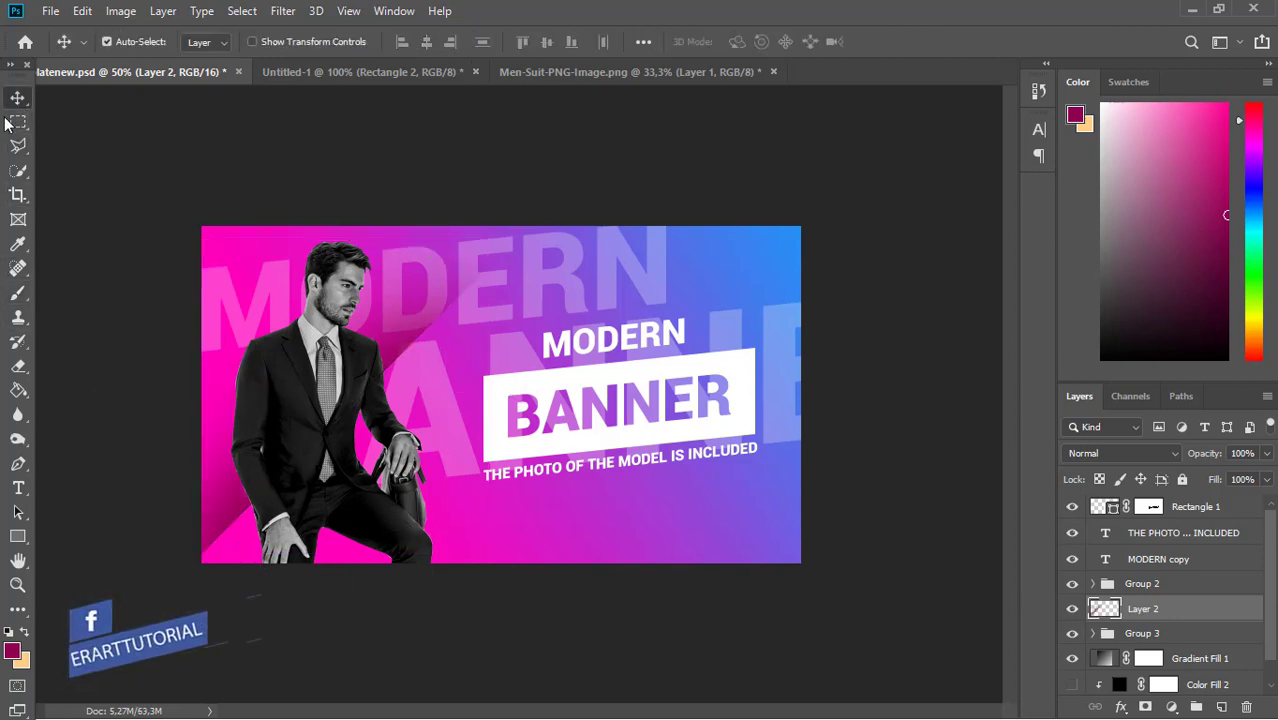
left_click_drag(1106, 612, 1114, 648)
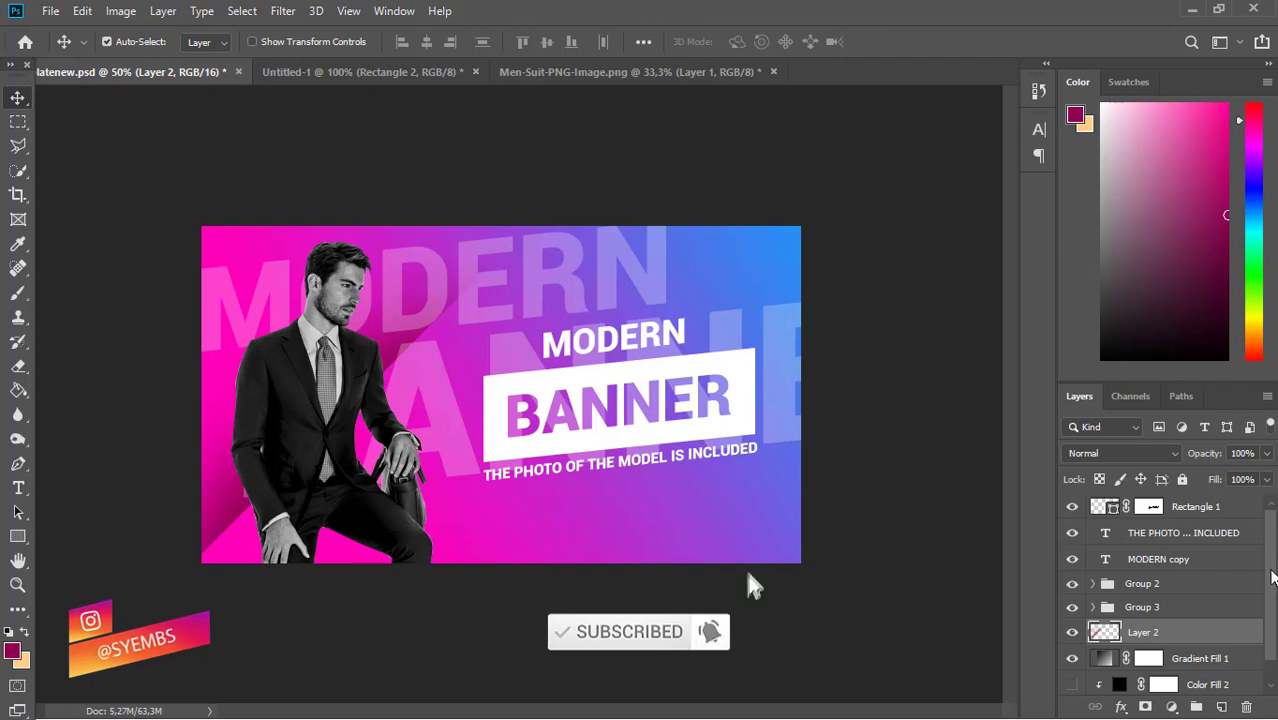
left_click_drag(1272, 578, 1274, 628)
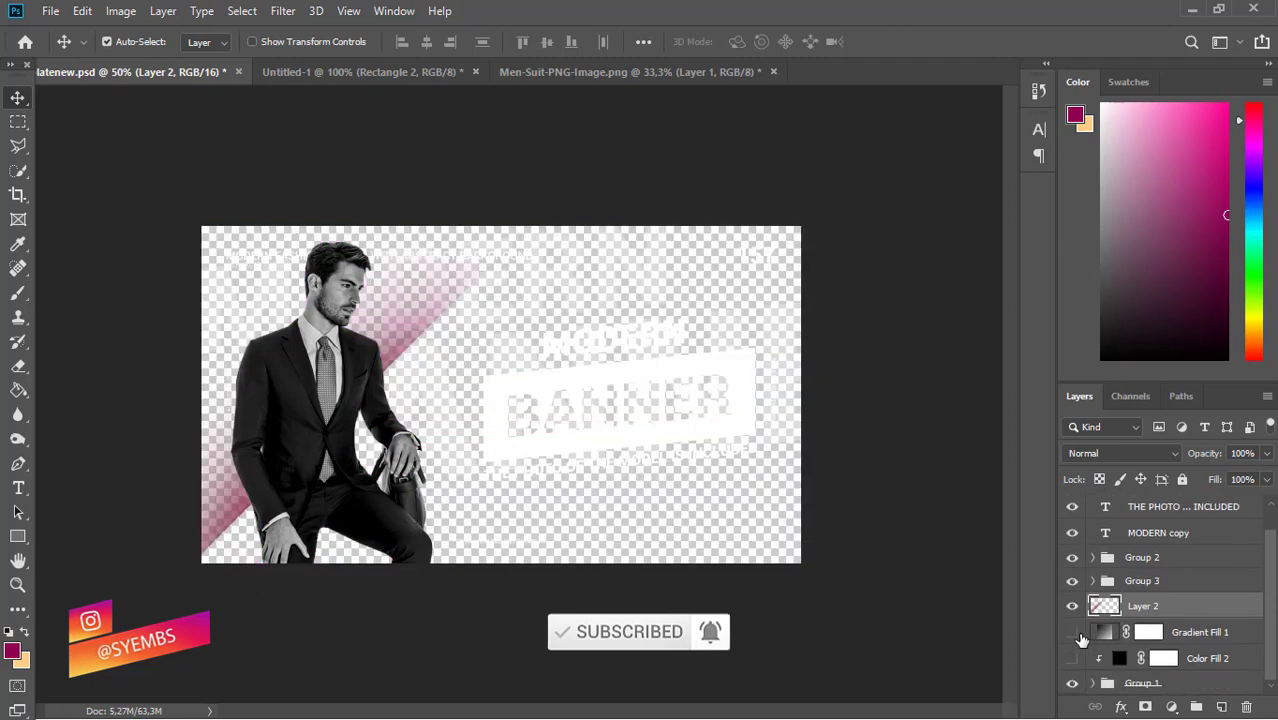
left_click(1079, 636)
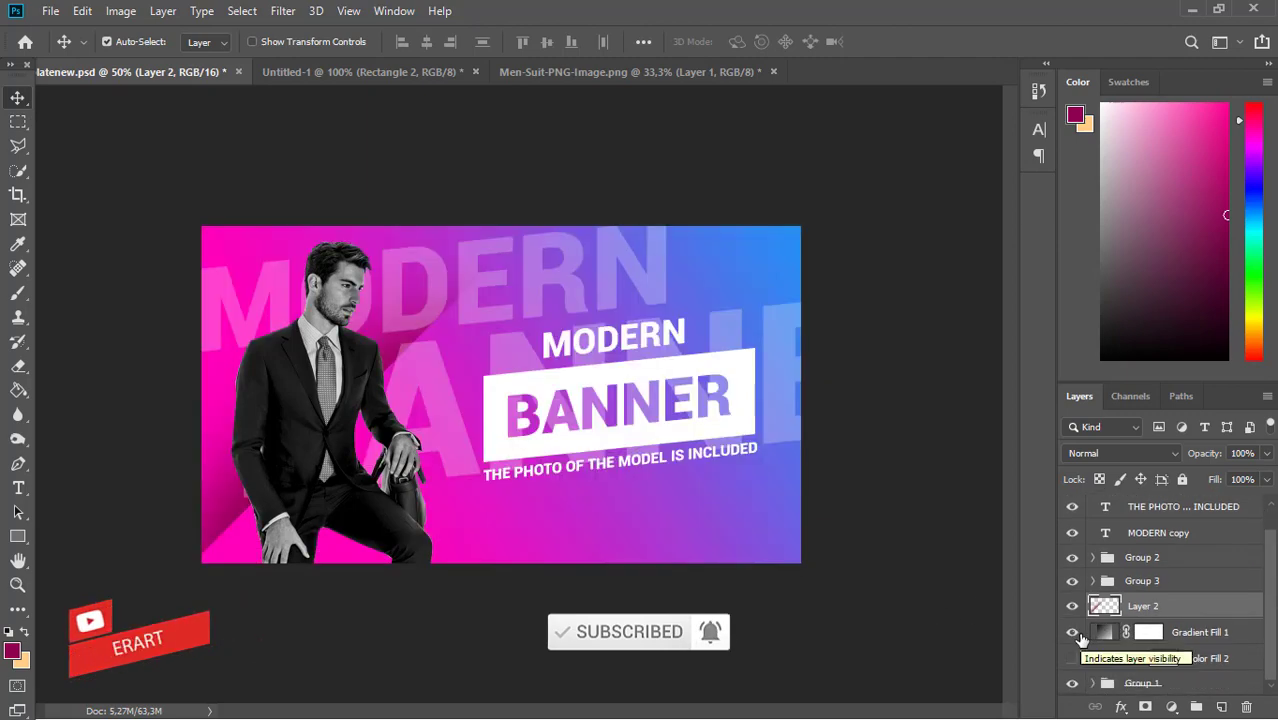
left_click(232, 525)
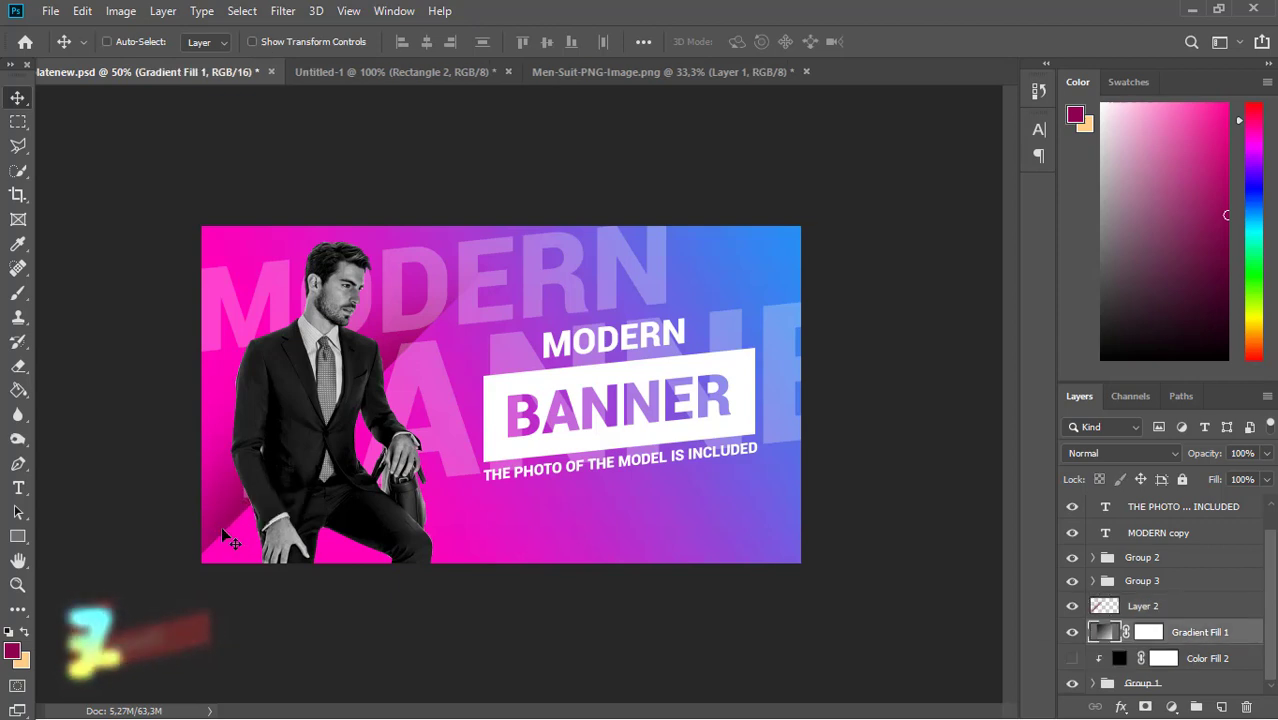
left_click(1105, 608)
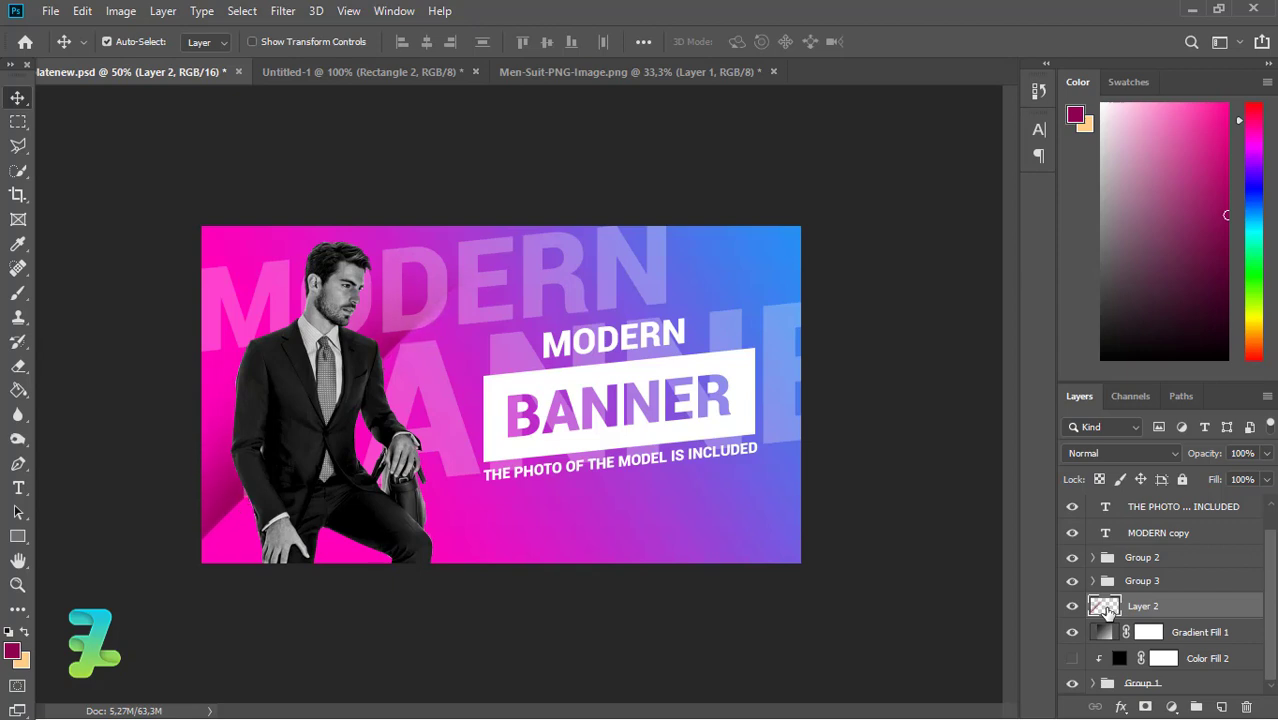
Duplicate the diagonal band, flip the copy vertically and horizontally, and move it bottom-right.
key("ctrl+j")
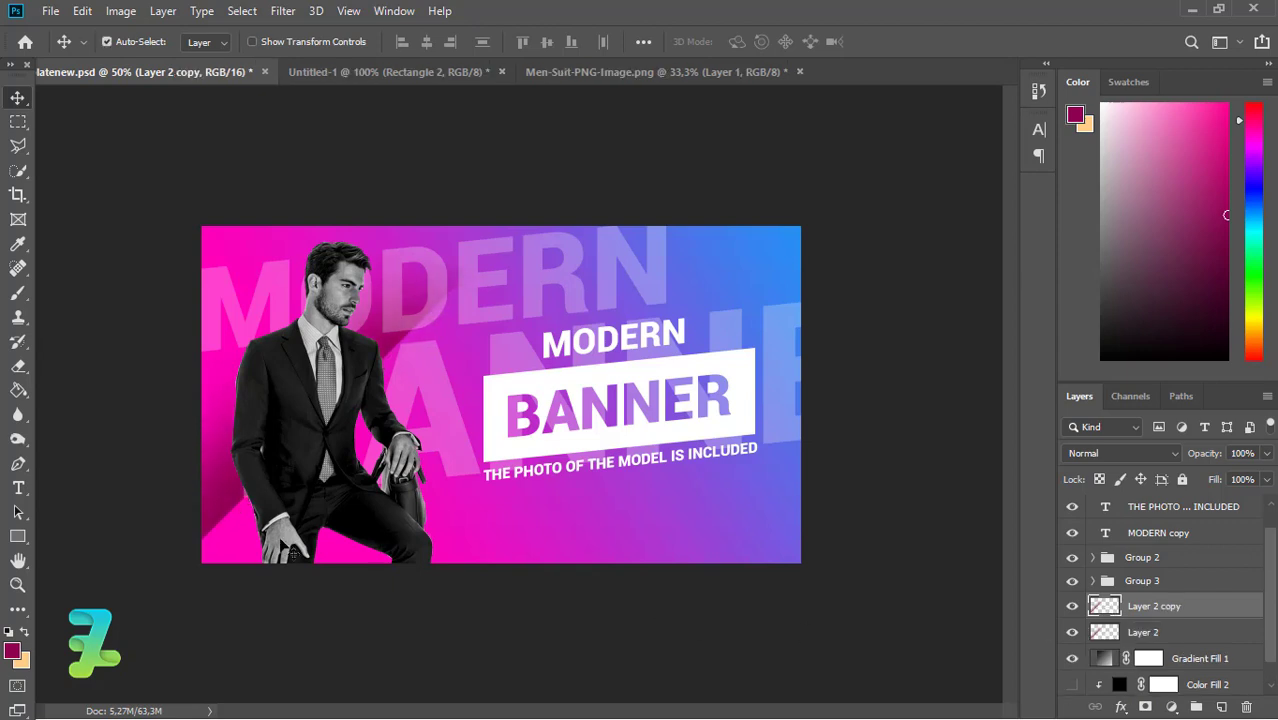
left_click_drag(214, 510, 470, 500)
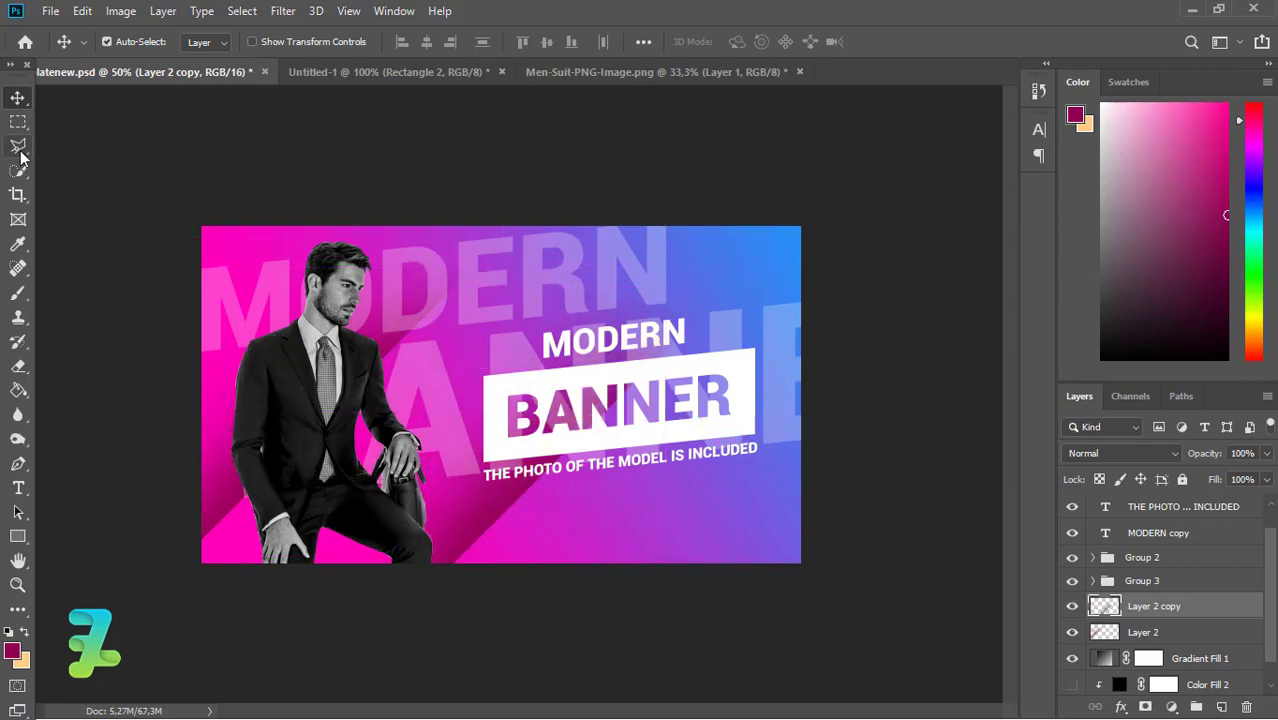
left_click(82, 12)
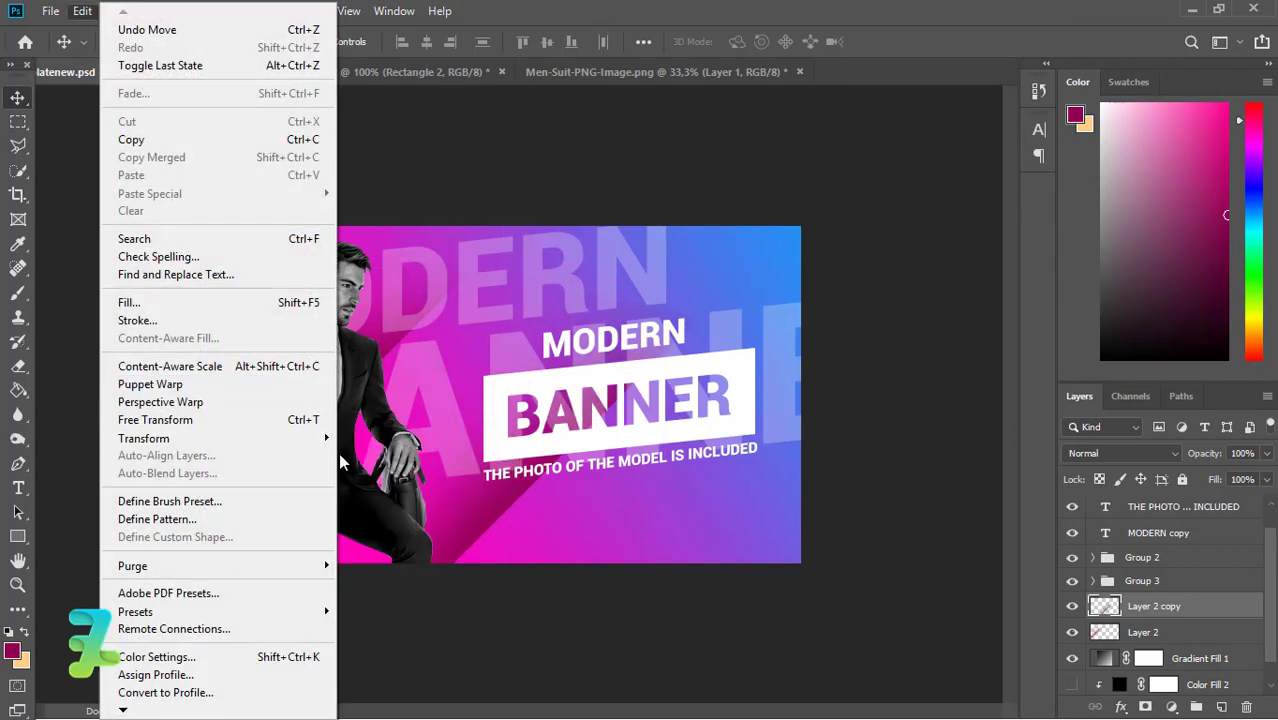
mouse_move(144, 438)
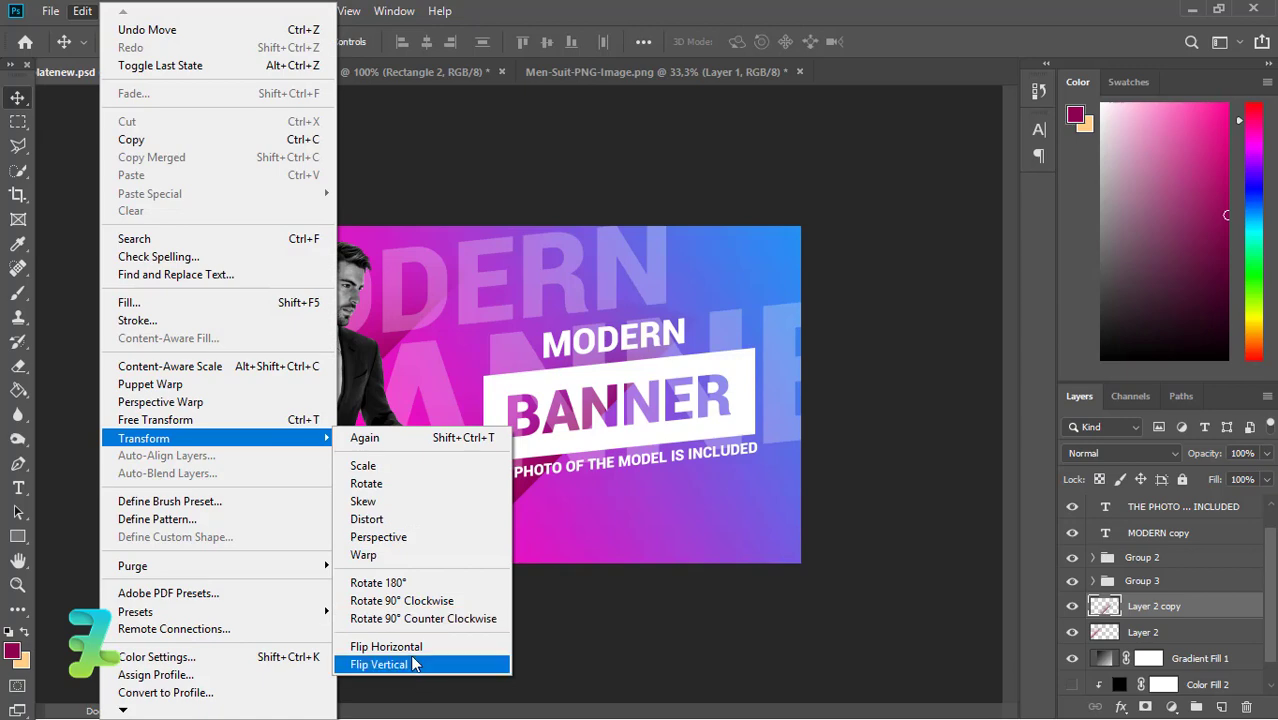
left_click(415, 664)
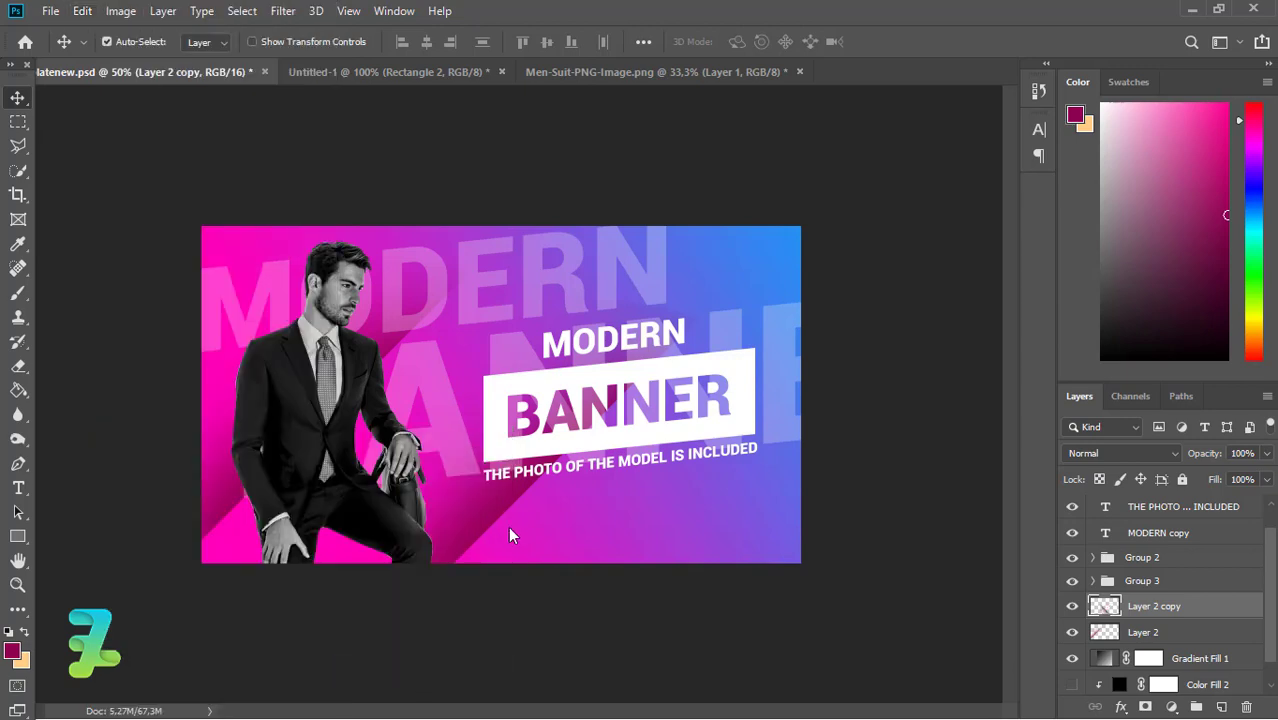
left_click(84, 12)
mouse_move(144, 438)
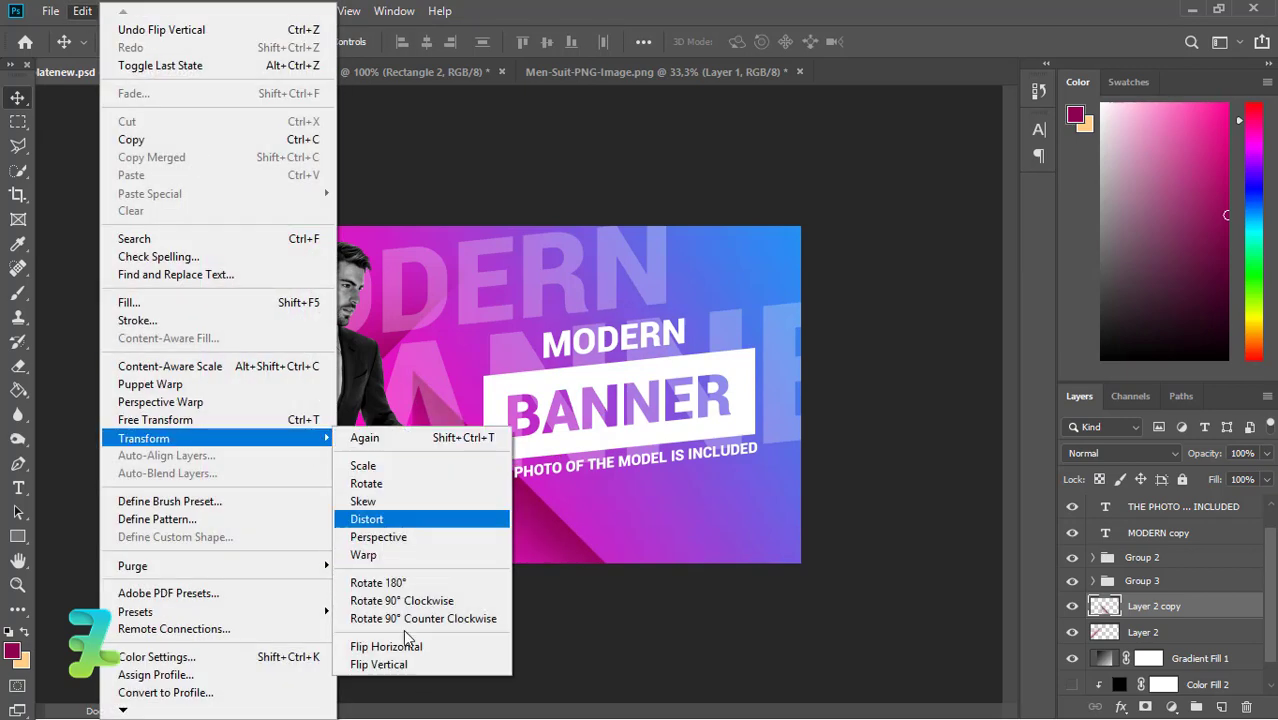
left_click(405, 646)
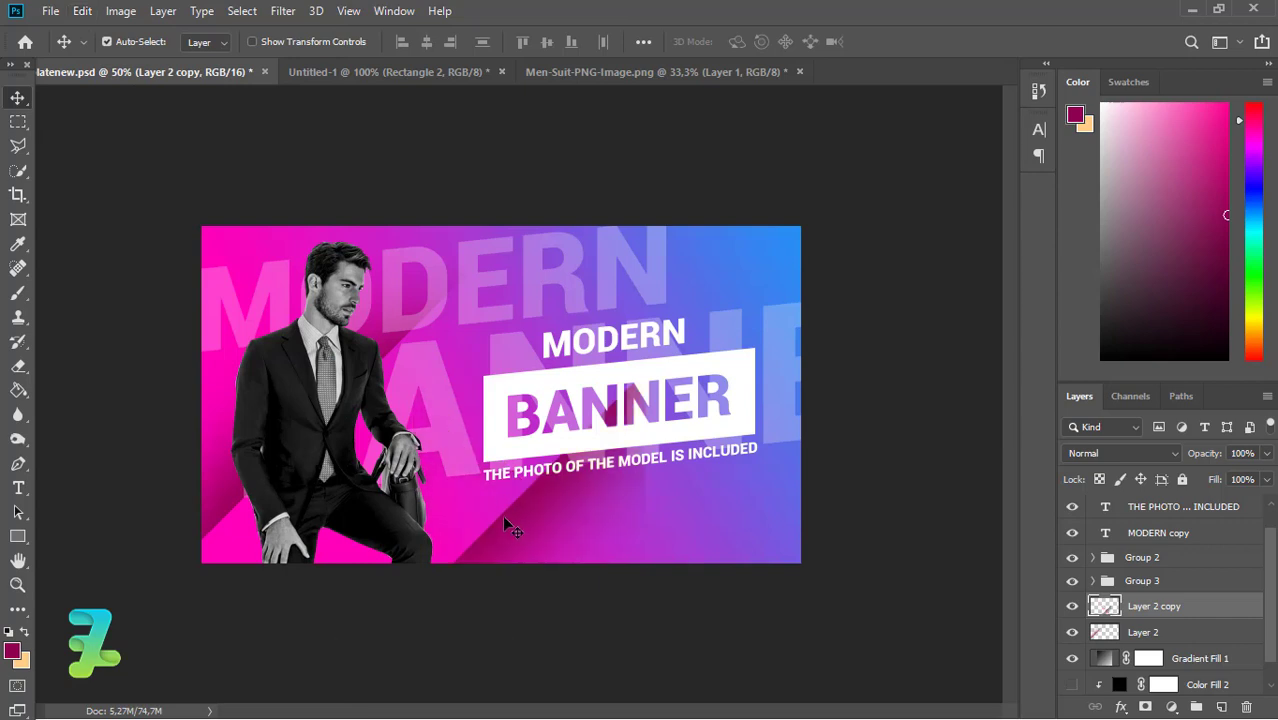
mouse_move(503, 518)
left_mouse_down()
mouse_move(684, 405)
mouse_move(684, 336)
mouse_move(701, 399)
mouse_move(675, 530)
mouse_move(687, 568)
mouse_move(632, 528)
left_mouse_up()
Delete the band copy, add a new layer, and lasso a diagonal area on the right.
key("Delete")
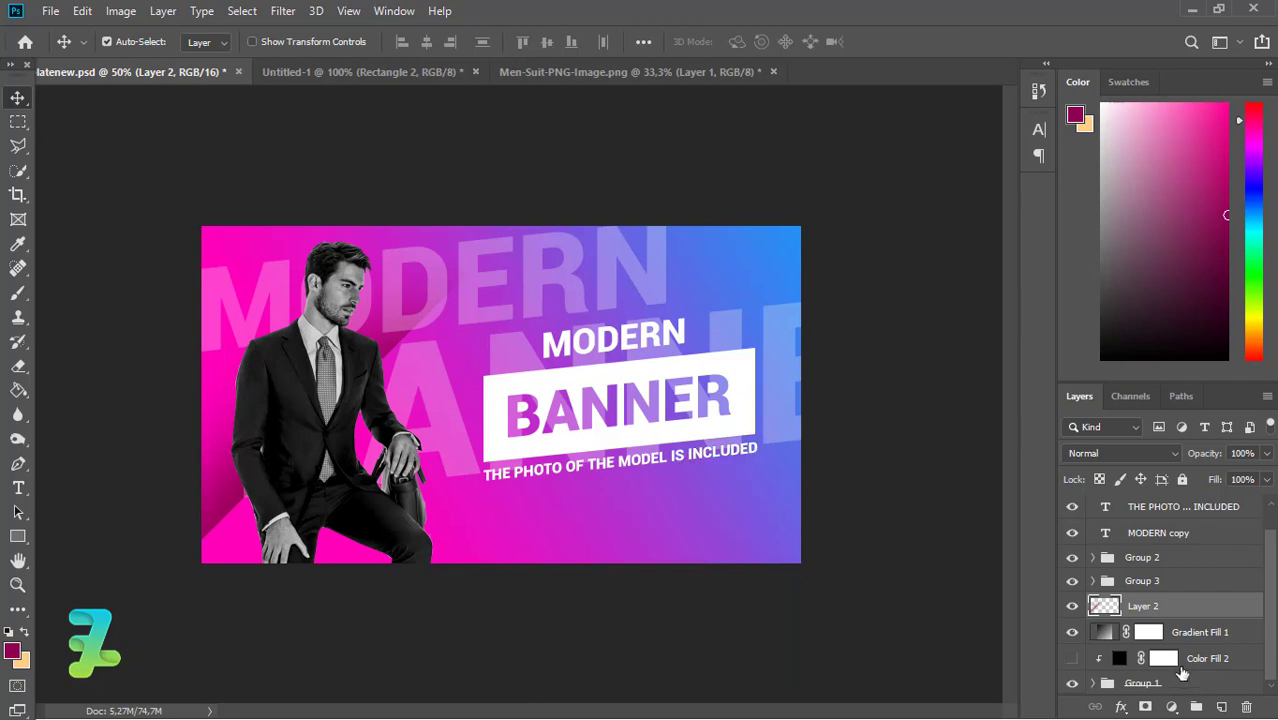
left_click(1224, 708)
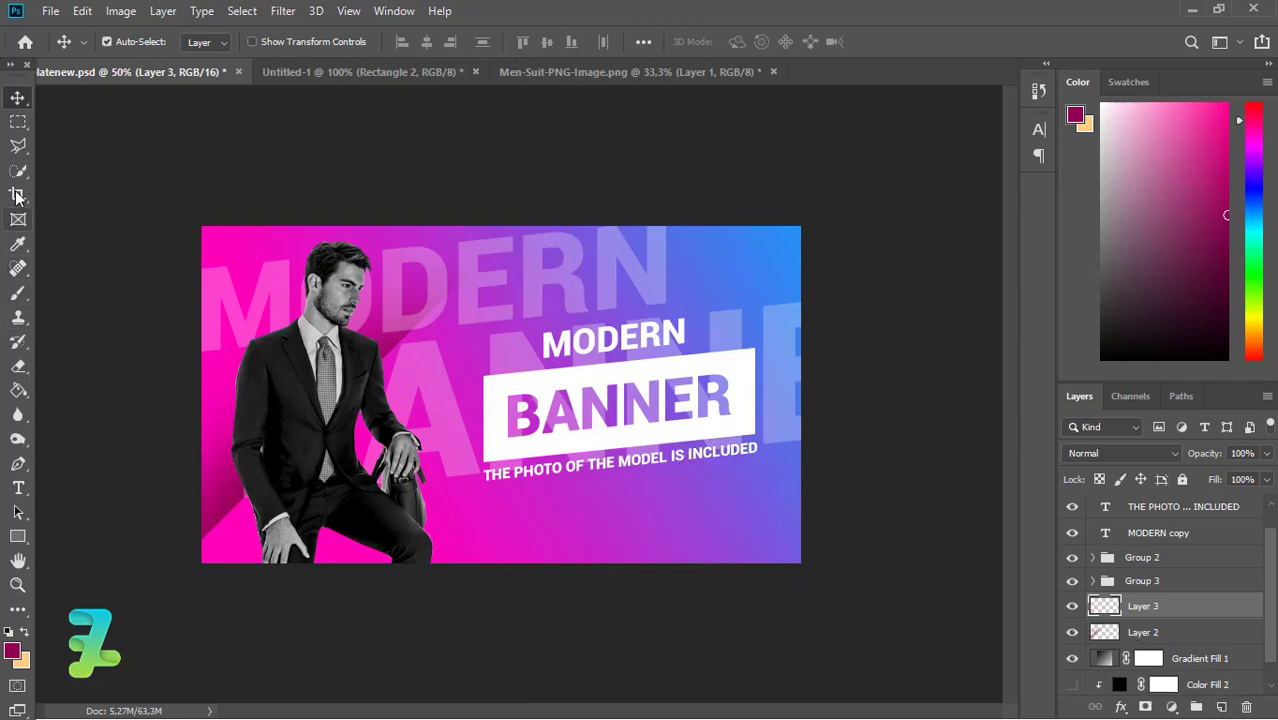
left_click(18, 145)
left_click(490, 565)
left_click(801, 254)
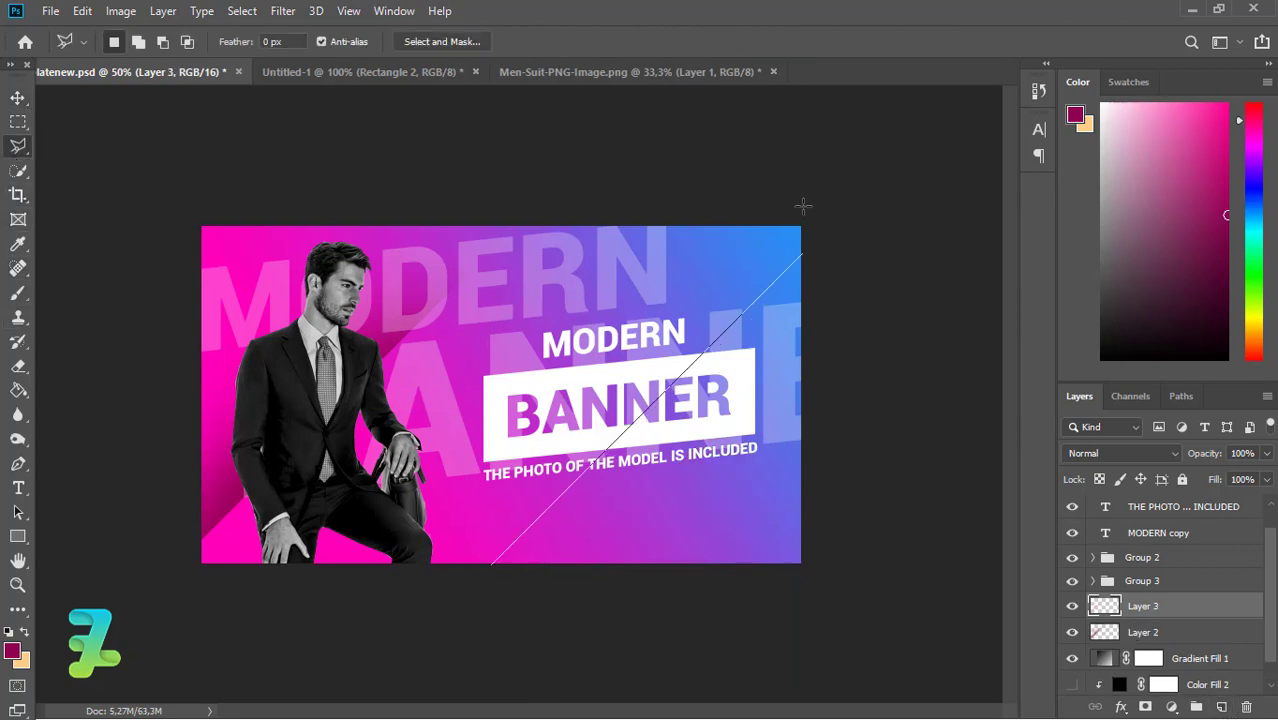
left_click(875, 592)
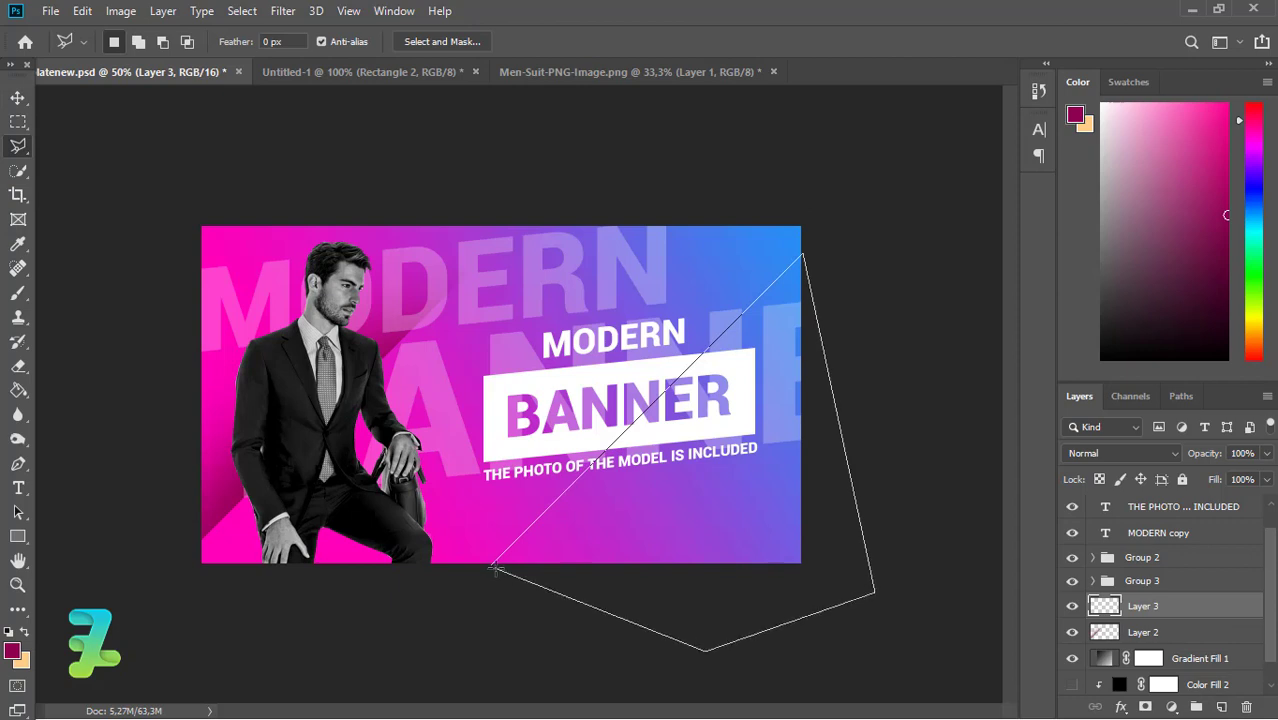
left_click(492, 566)
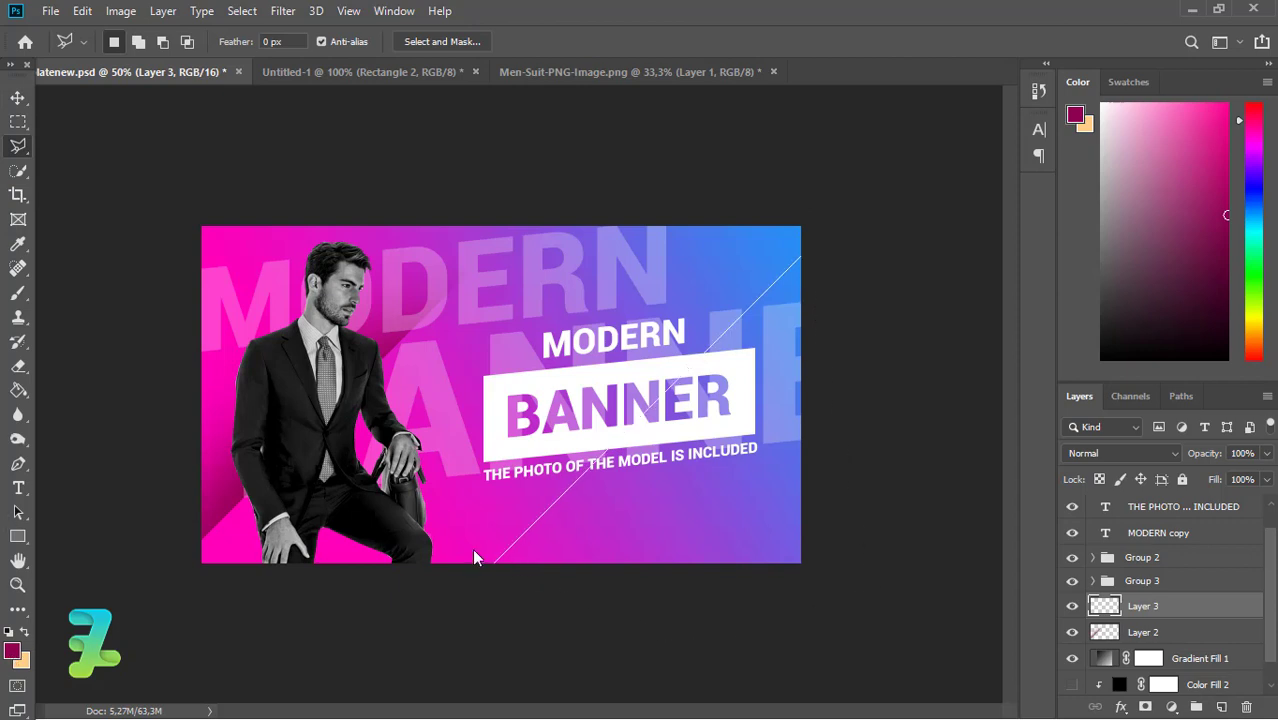
Brush dark magenta into the selection, then tint its diagonal edge with soft cyan-blue.
left_click_drag(905, 428, 936, 413)
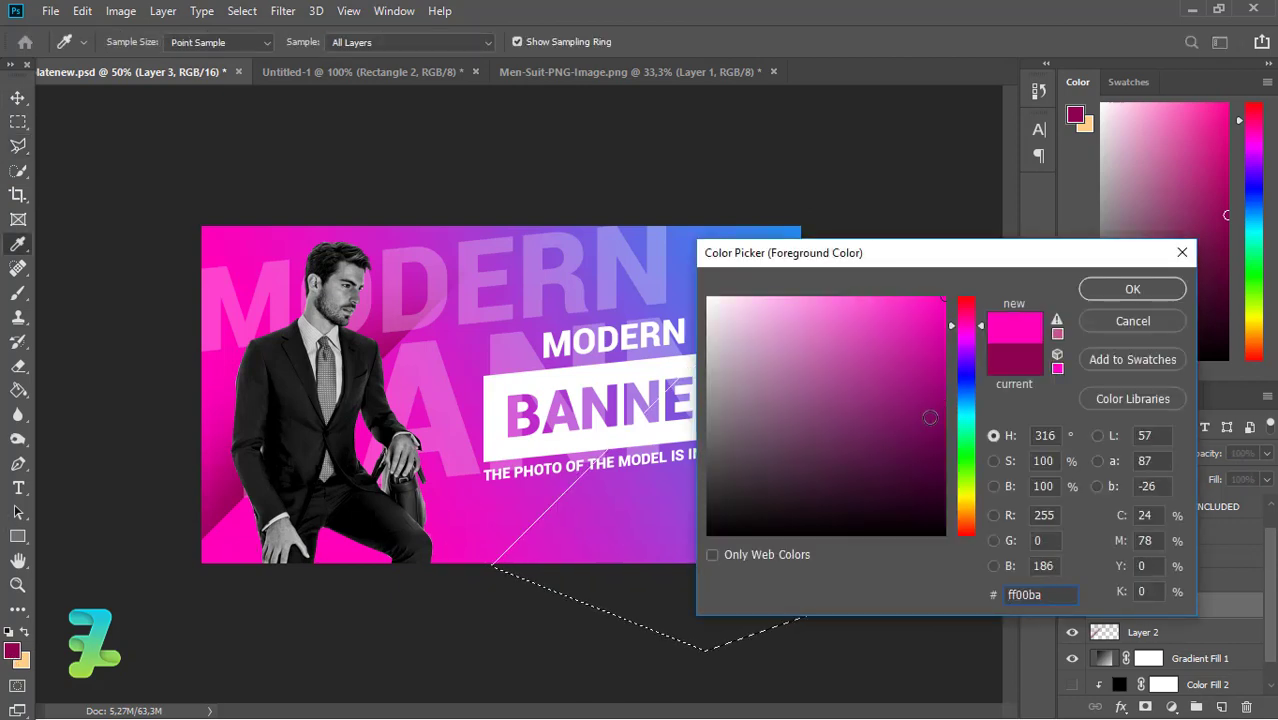
left_click(1086, 295)
key("b")
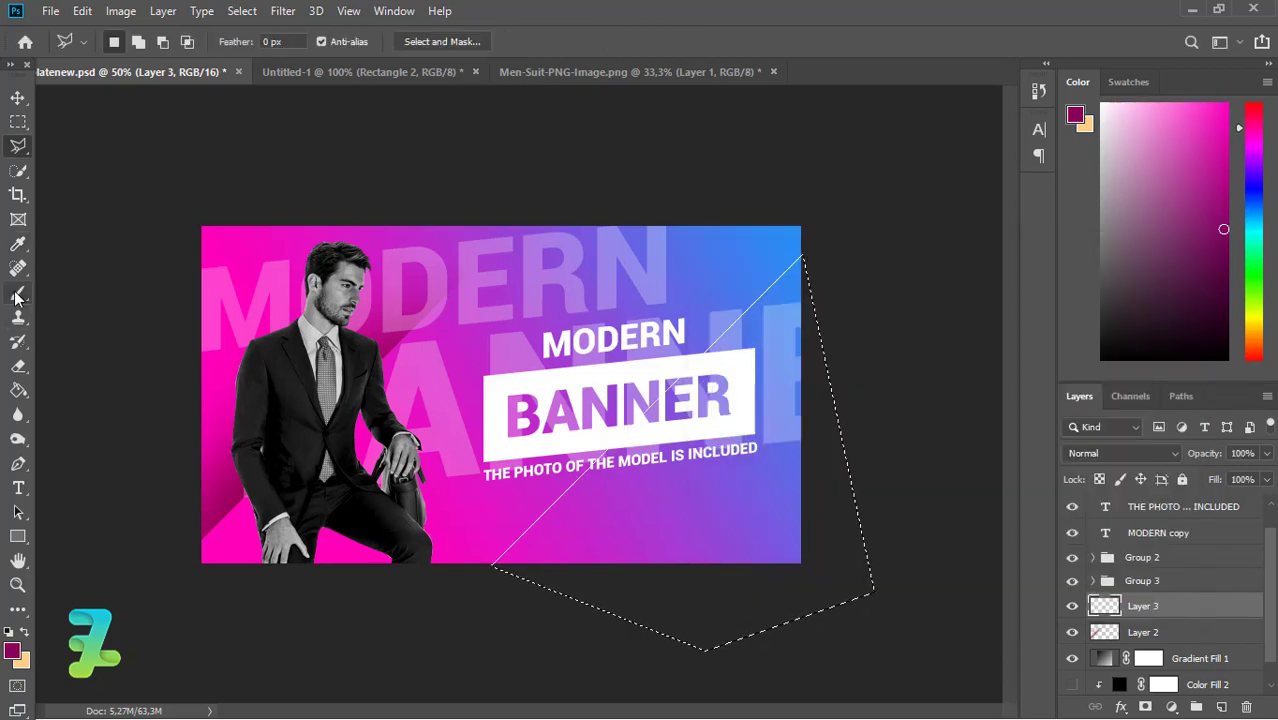
left_click_drag(690, 314, 637, 373)
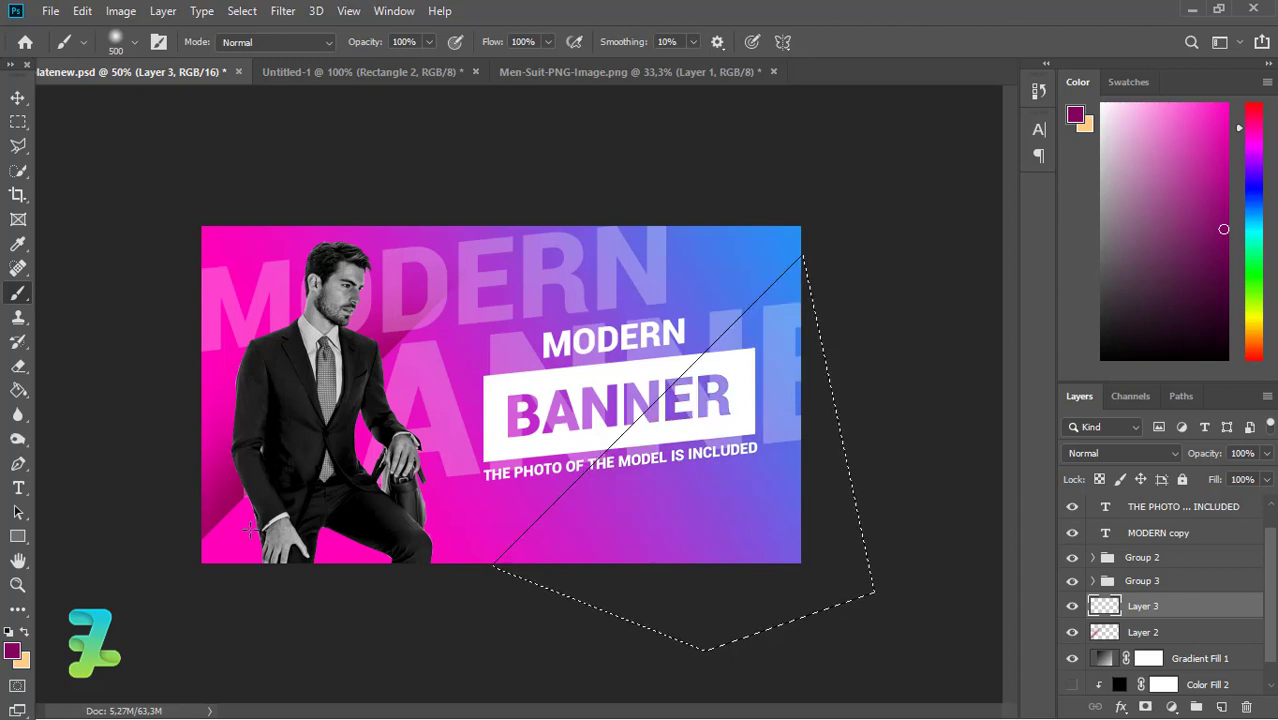
left_click(12, 650)
left_click(966, 403)
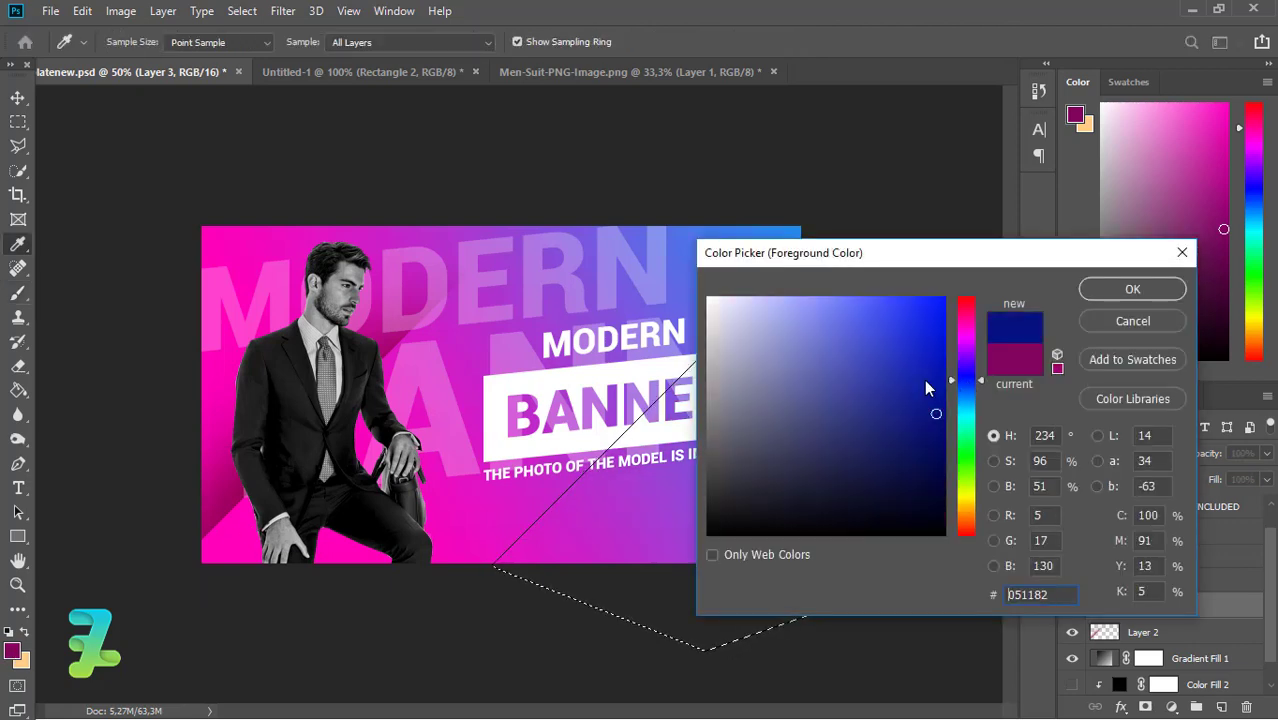
left_click_drag(966, 403, 966, 414)
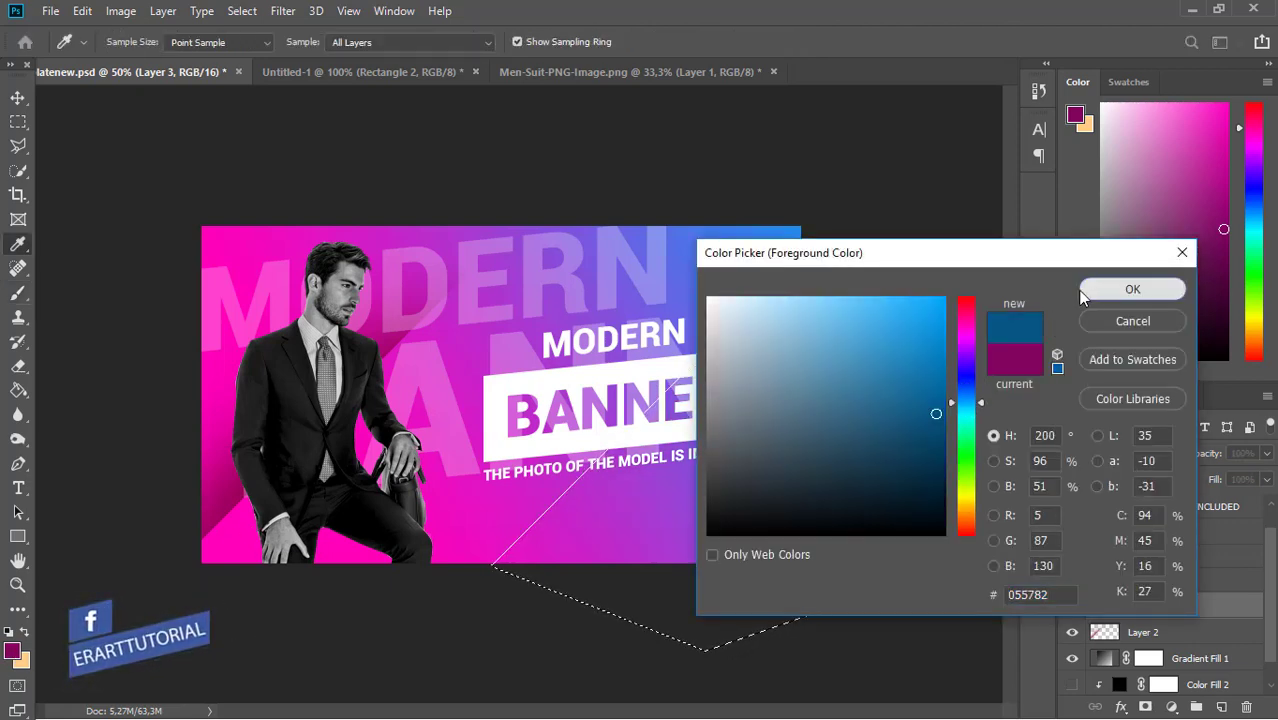
left_click(1132, 289)
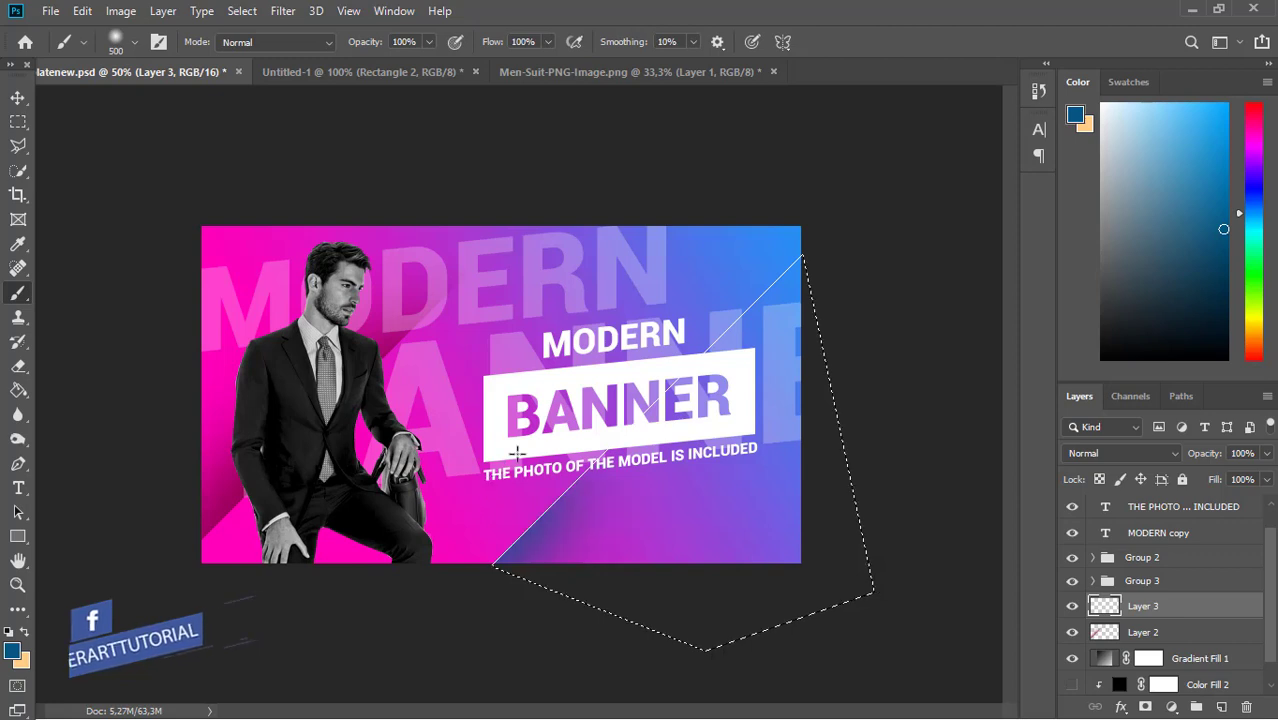
left_click(553, 420)
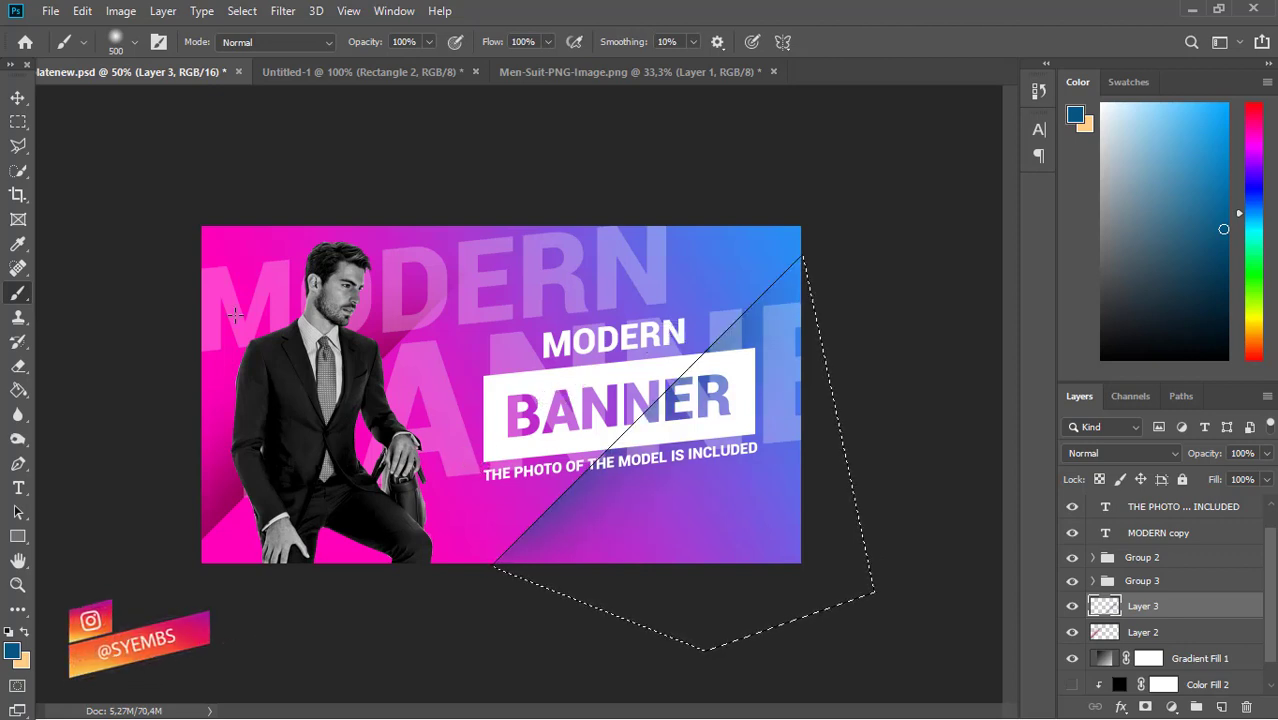
Deselect, set Layer 3 opacity to 54%, and delete Layer 2.
left_click(18, 97)
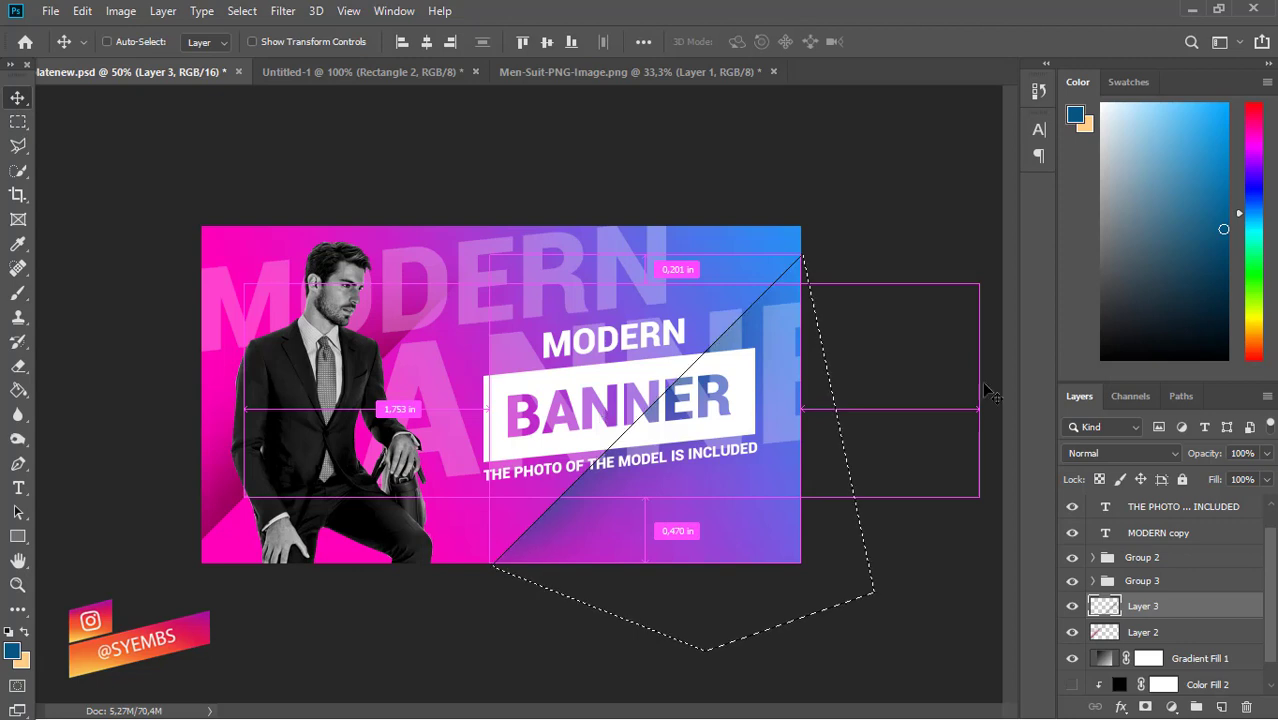
key("ctrl+d")
left_click(1265, 453)
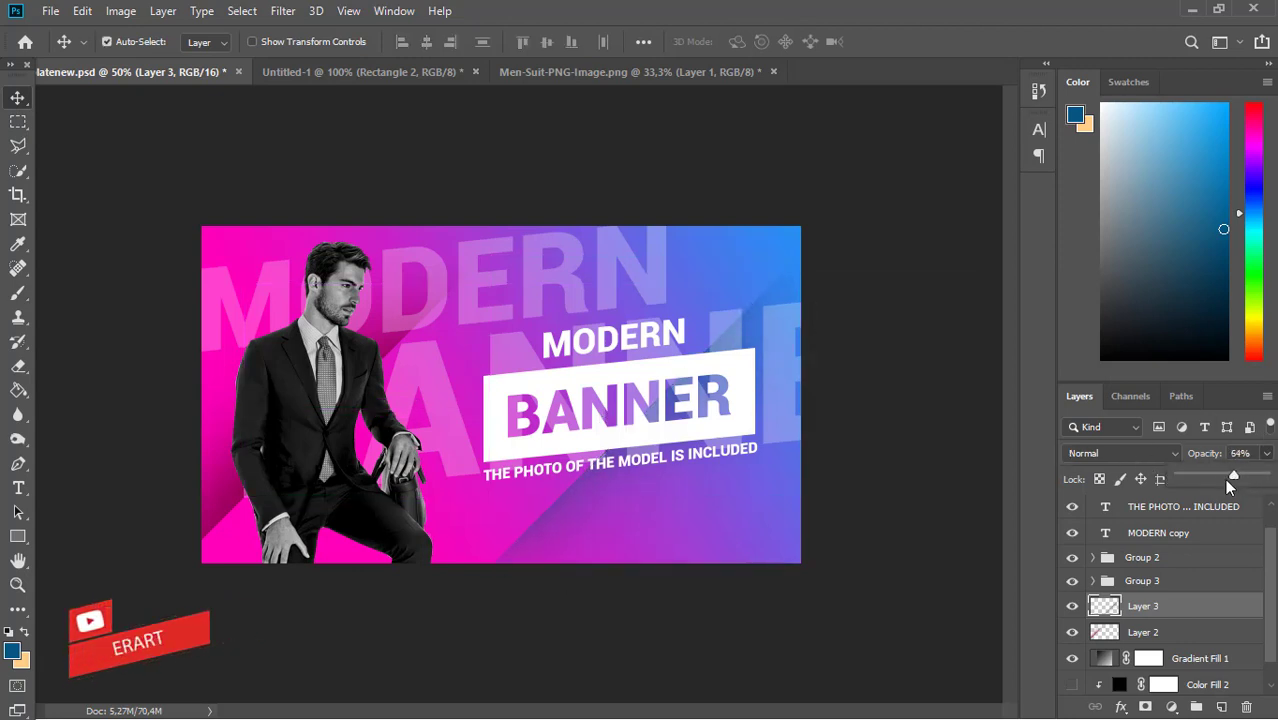
left_click(1143, 632)
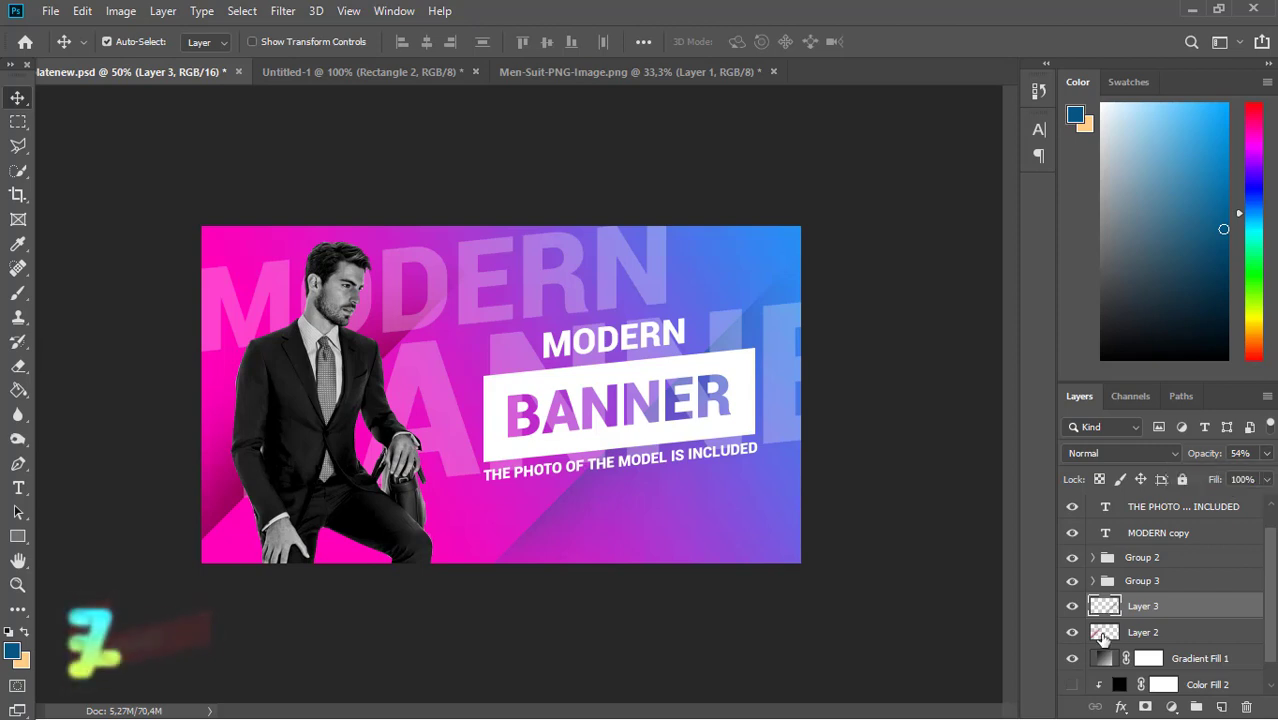
key("Delete")
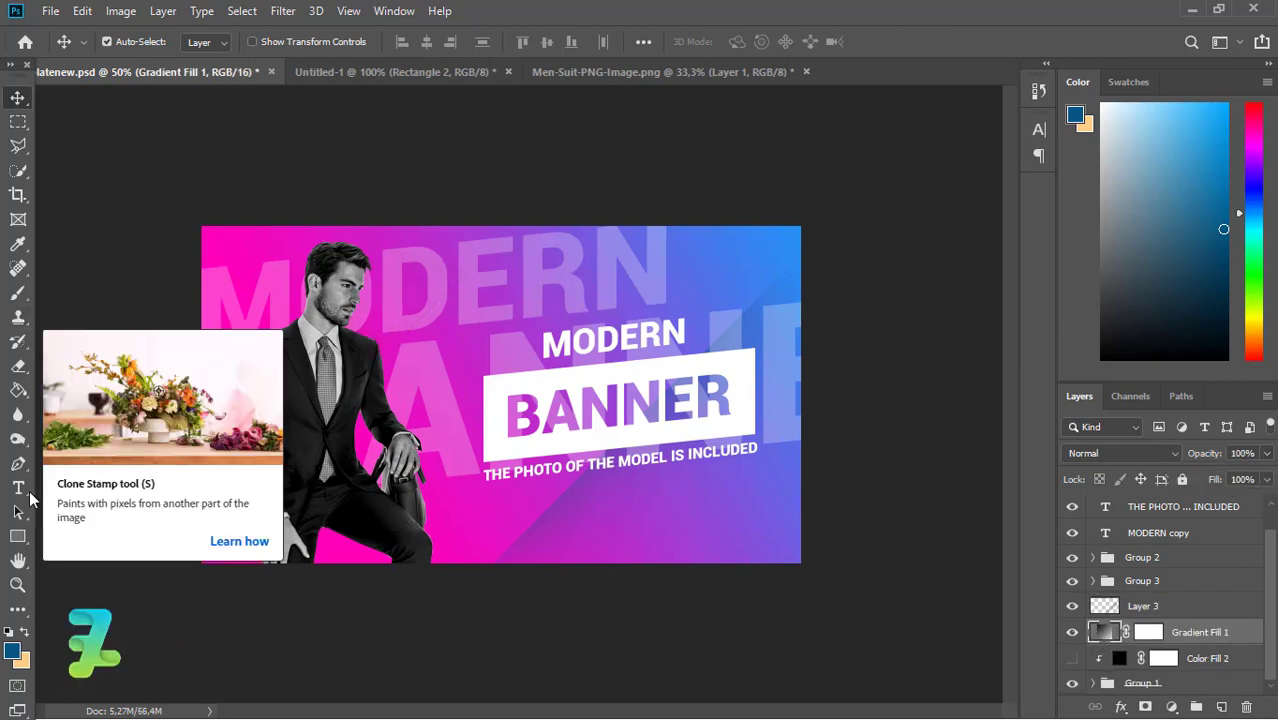
Lasso a diagonal area on the banner's left and paint it blue on new Layer 4.
key("l")
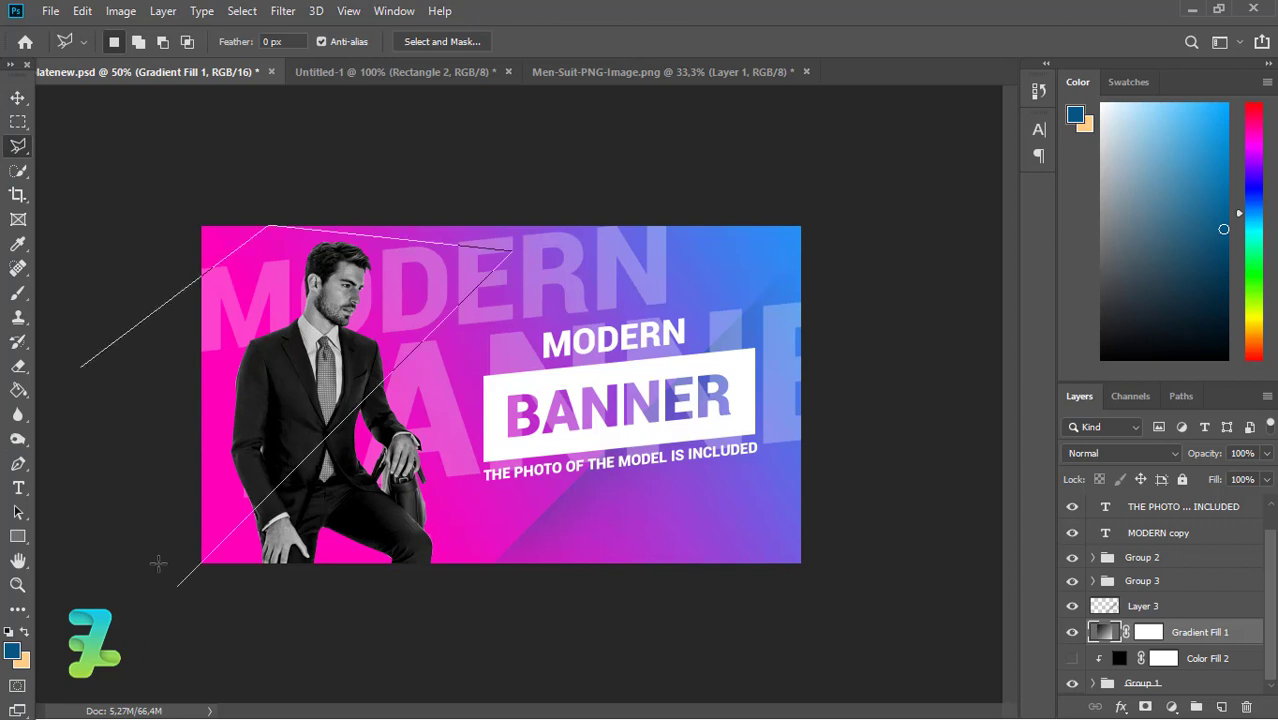
left_click(84, 369)
left_click(18, 292)
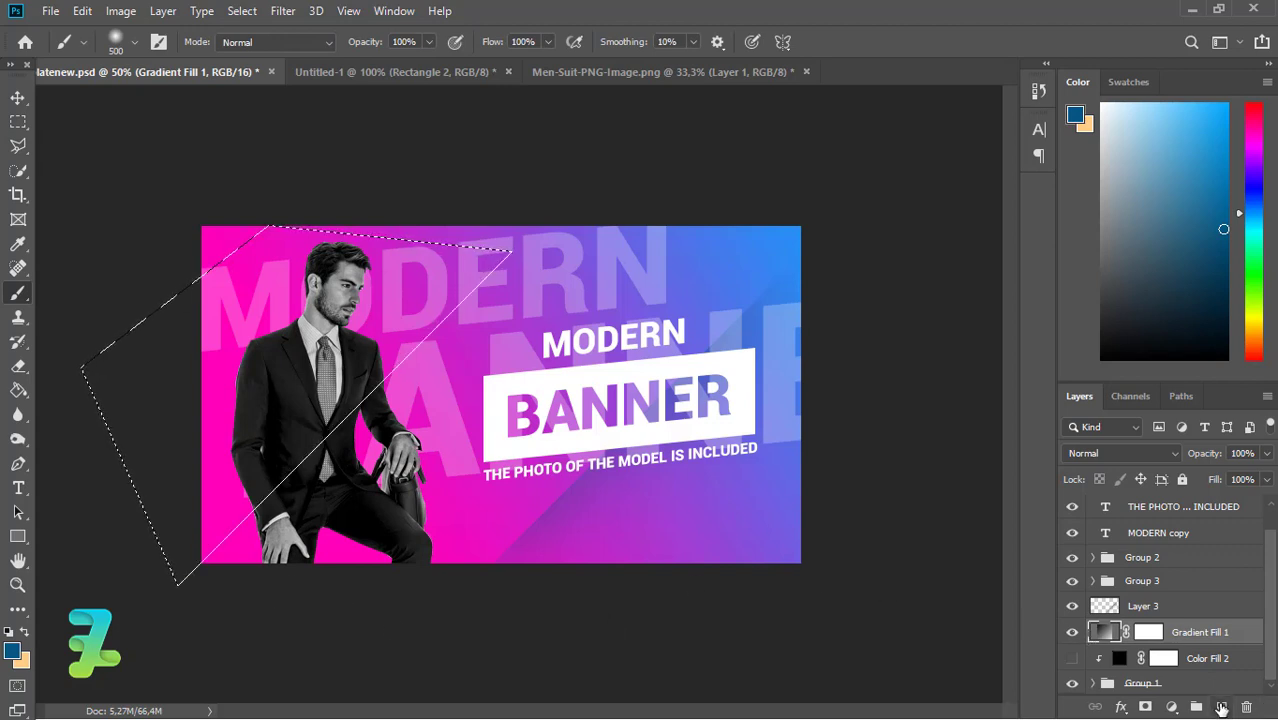
left_click(1221, 707)
left_click(228, 594)
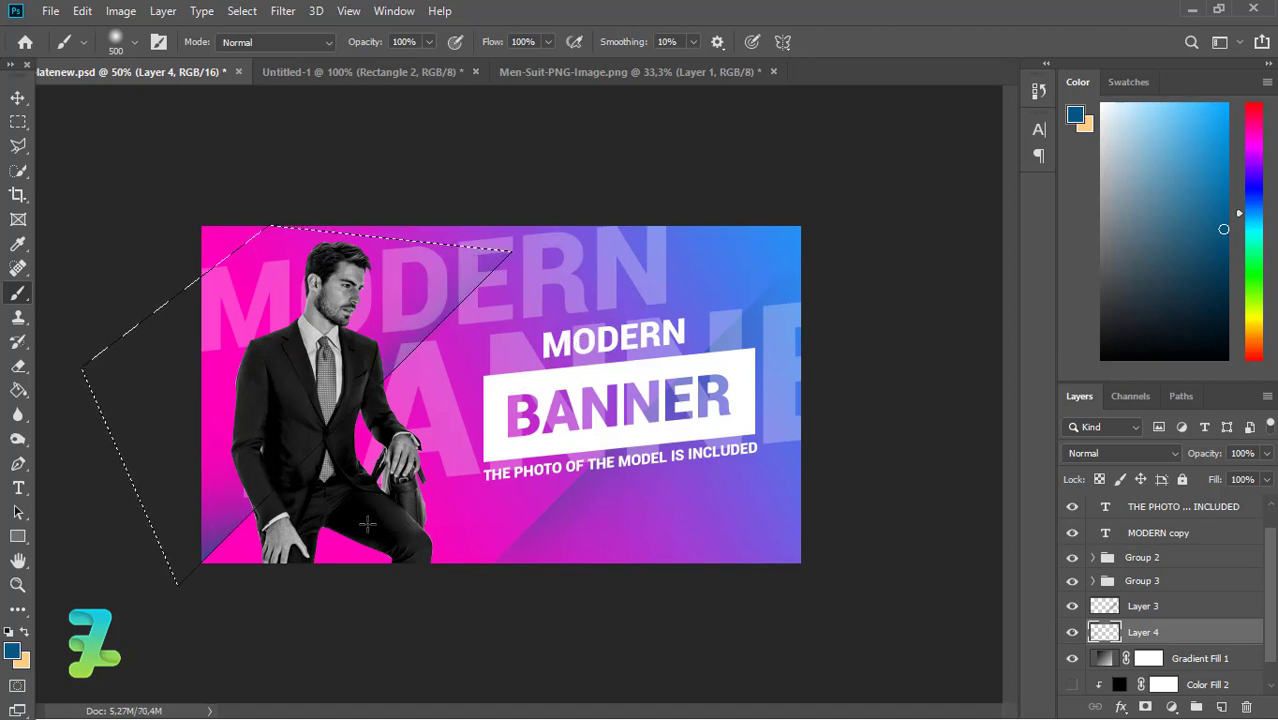
Deselect, lower Layer 4 opacity to 53%, and add empty Layer 5.
key("ctrl+d")
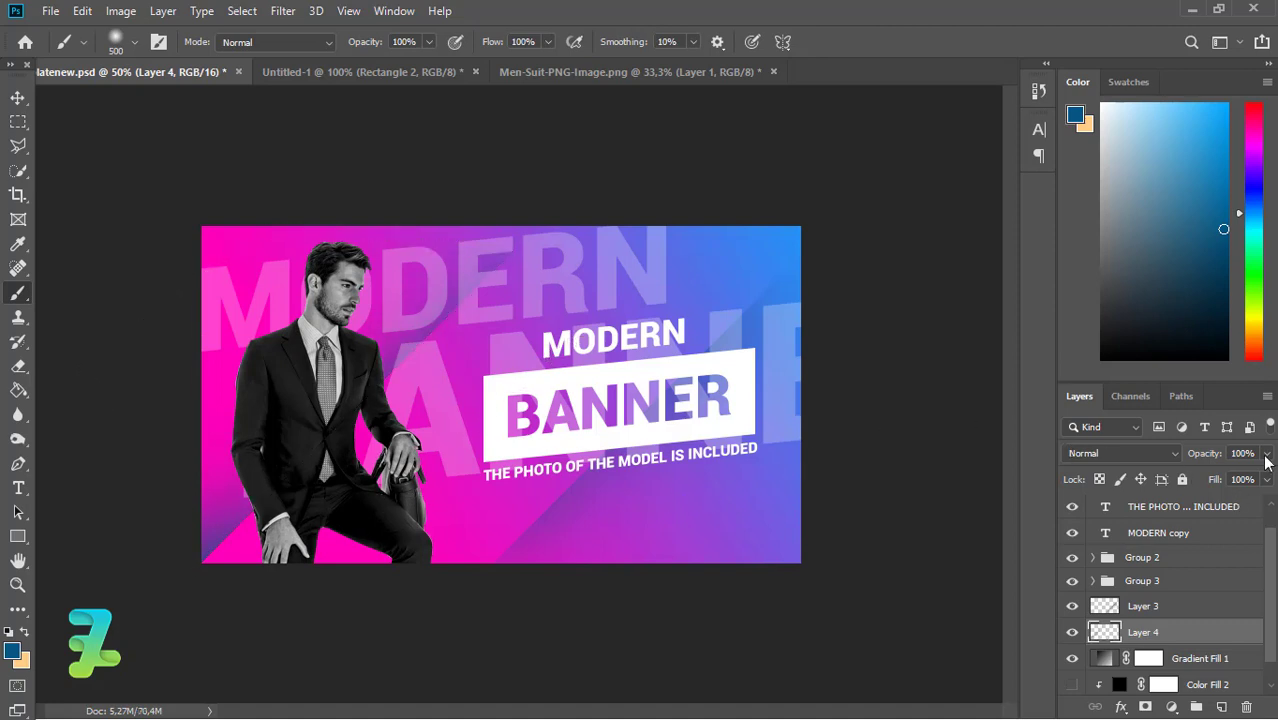
left_click_drag(1266, 458, 1238, 481)
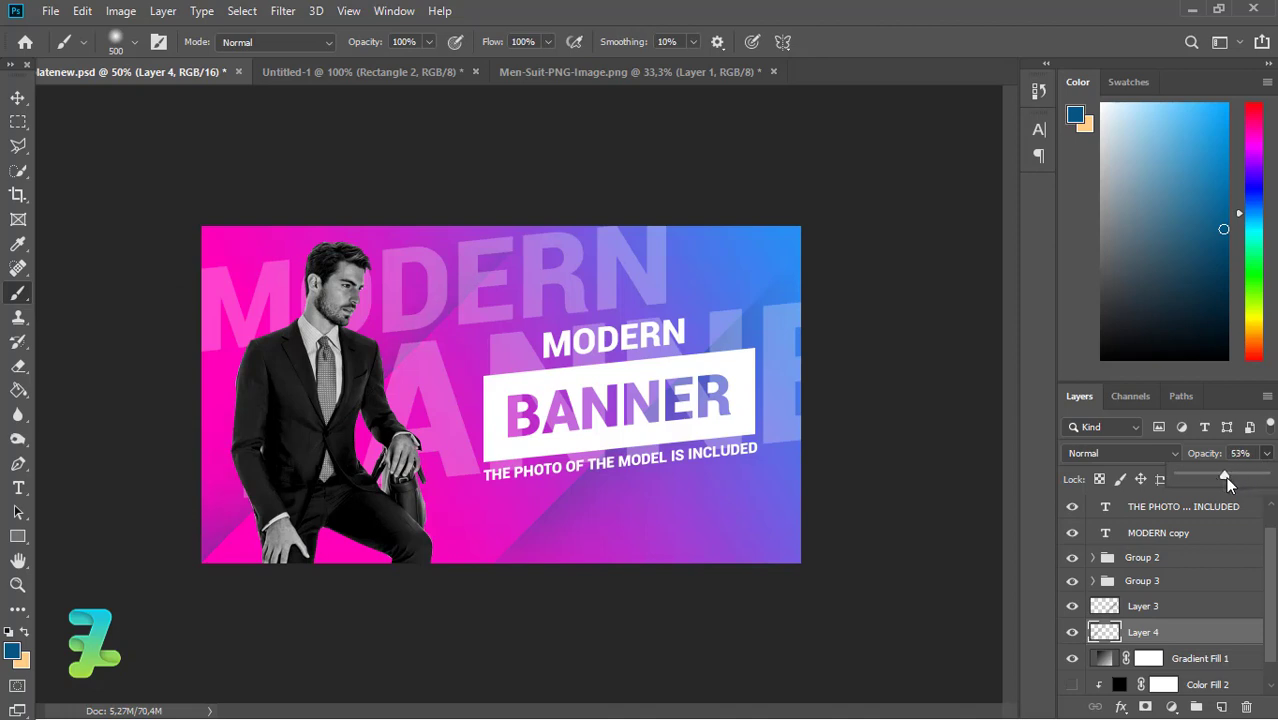
left_click(1224, 642)
left_click(1222, 707)
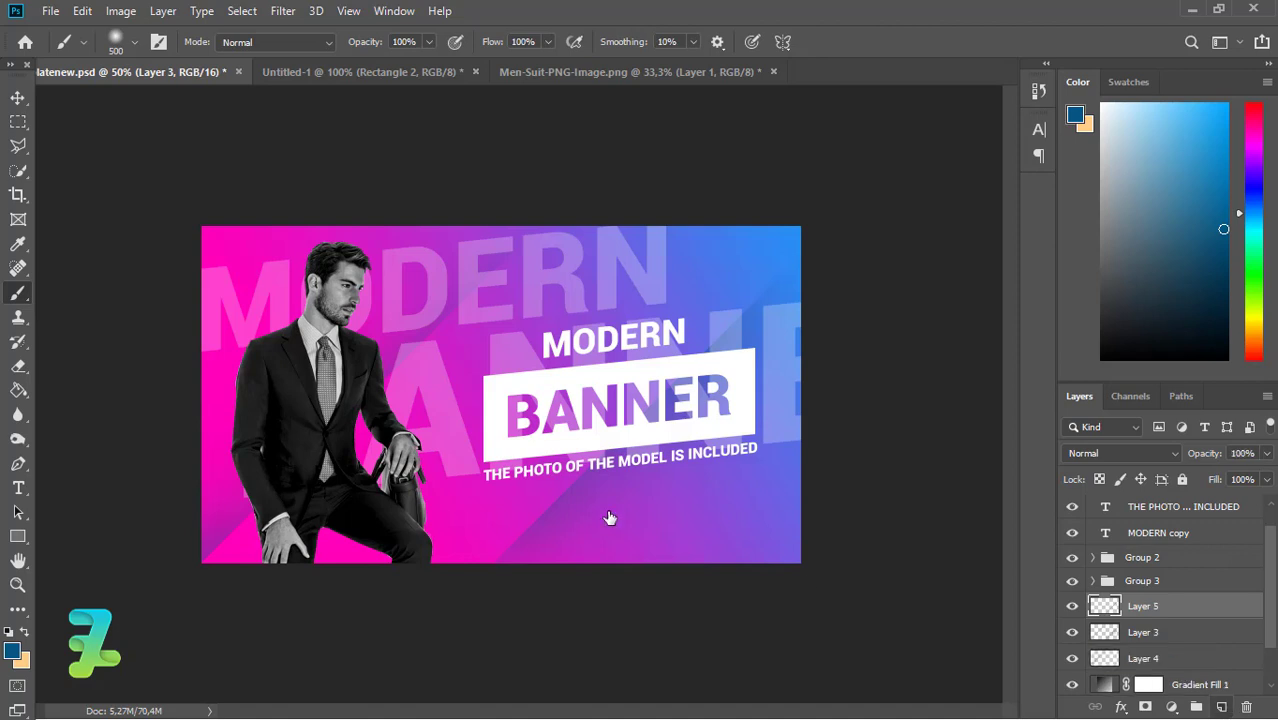
Draw a square at the banner's lower right filled with the thick diagonal stripe pattern.
left_click(18, 536)
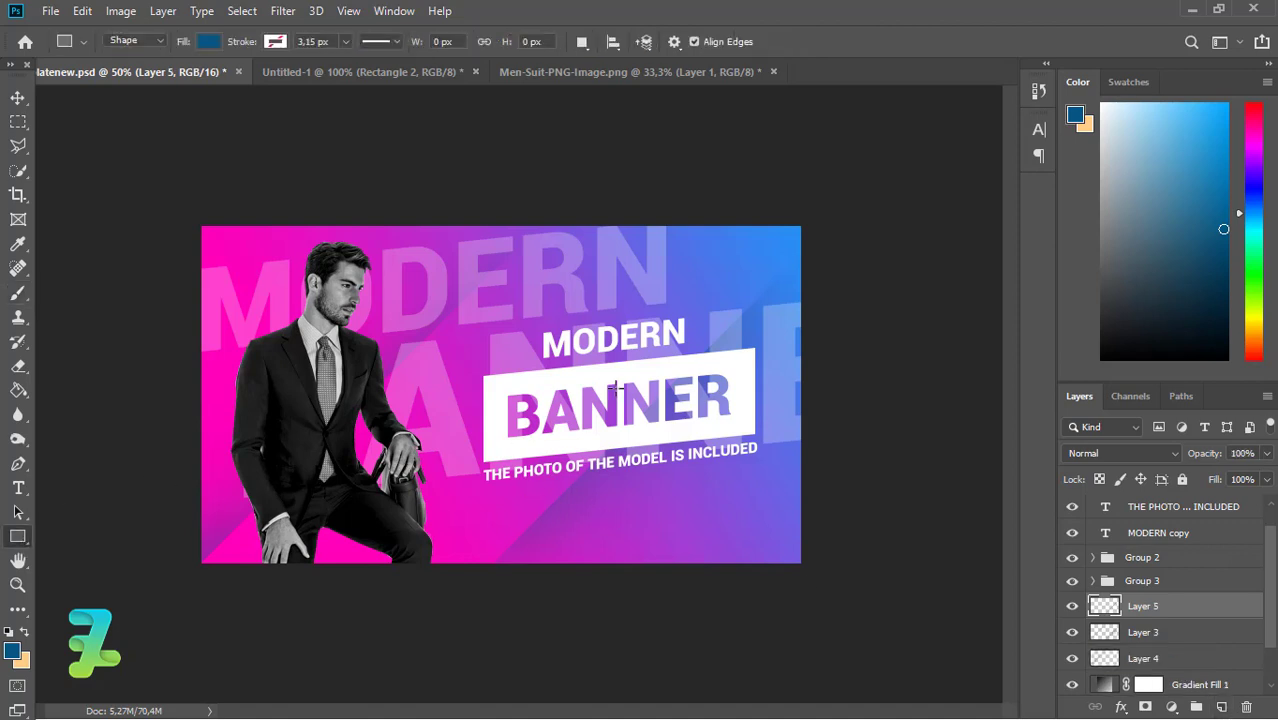
left_click_drag(681, 481, 796, 595)
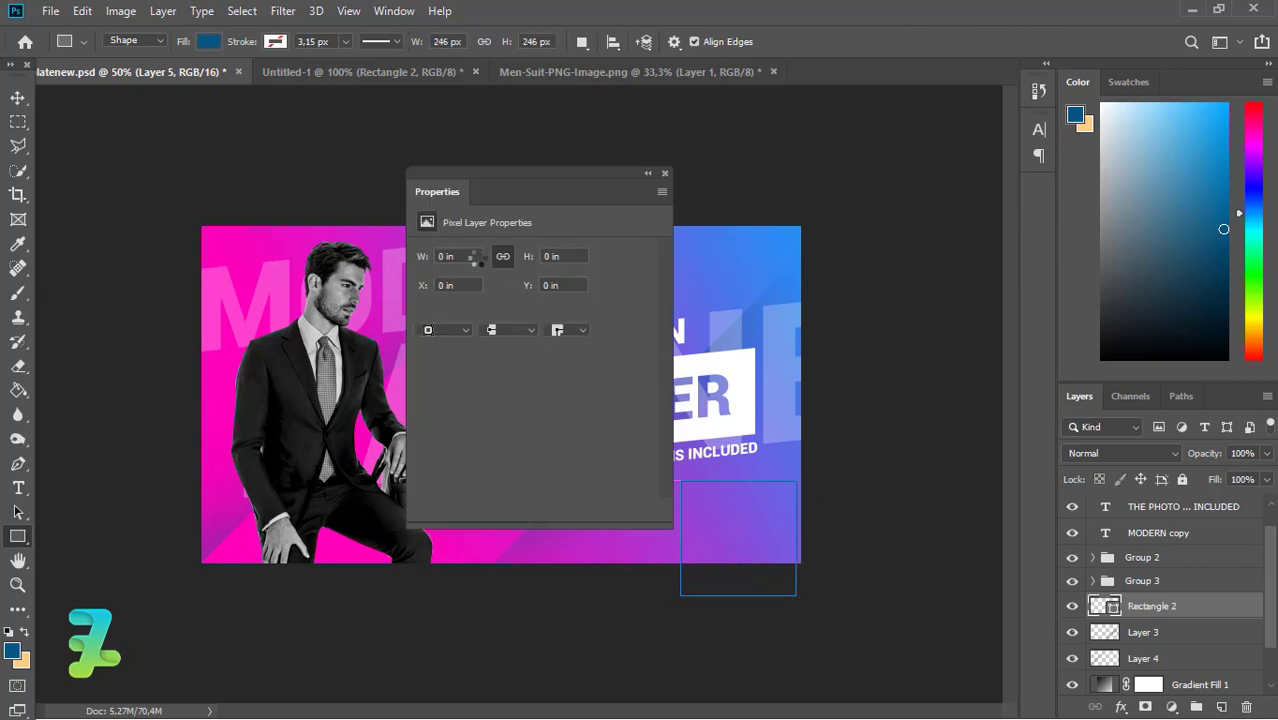
left_click(430, 310)
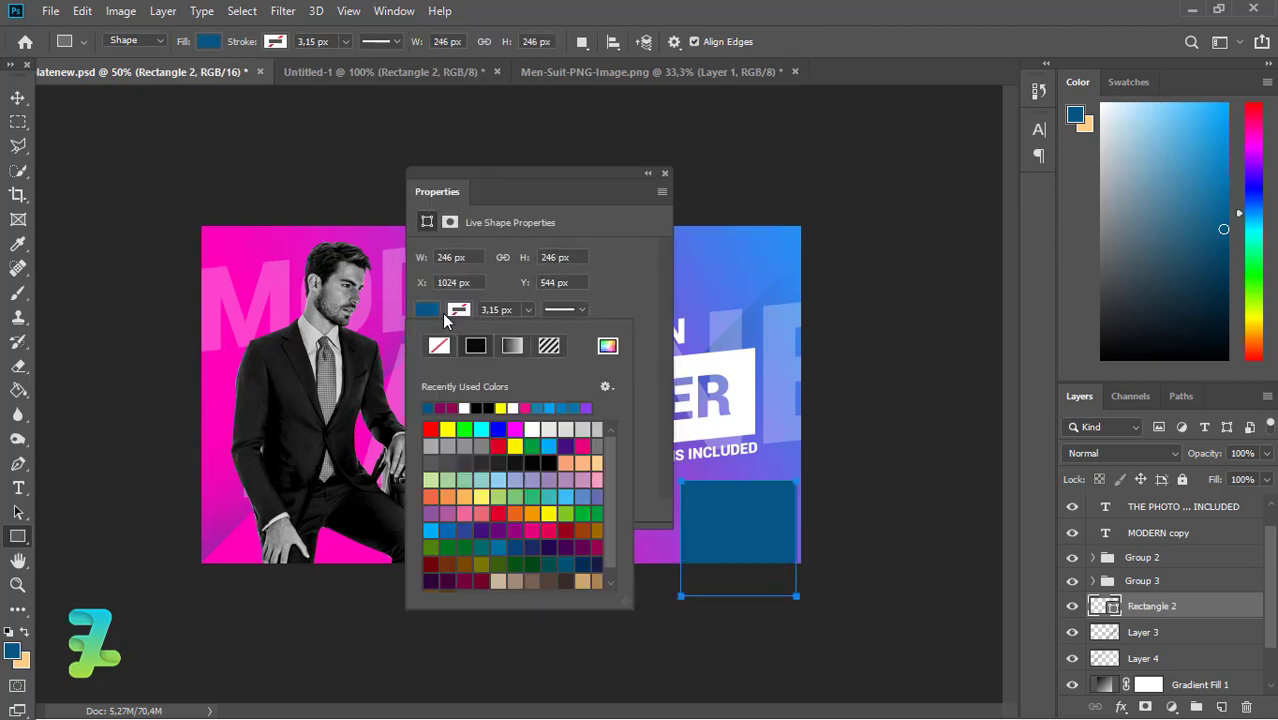
left_click(549, 345)
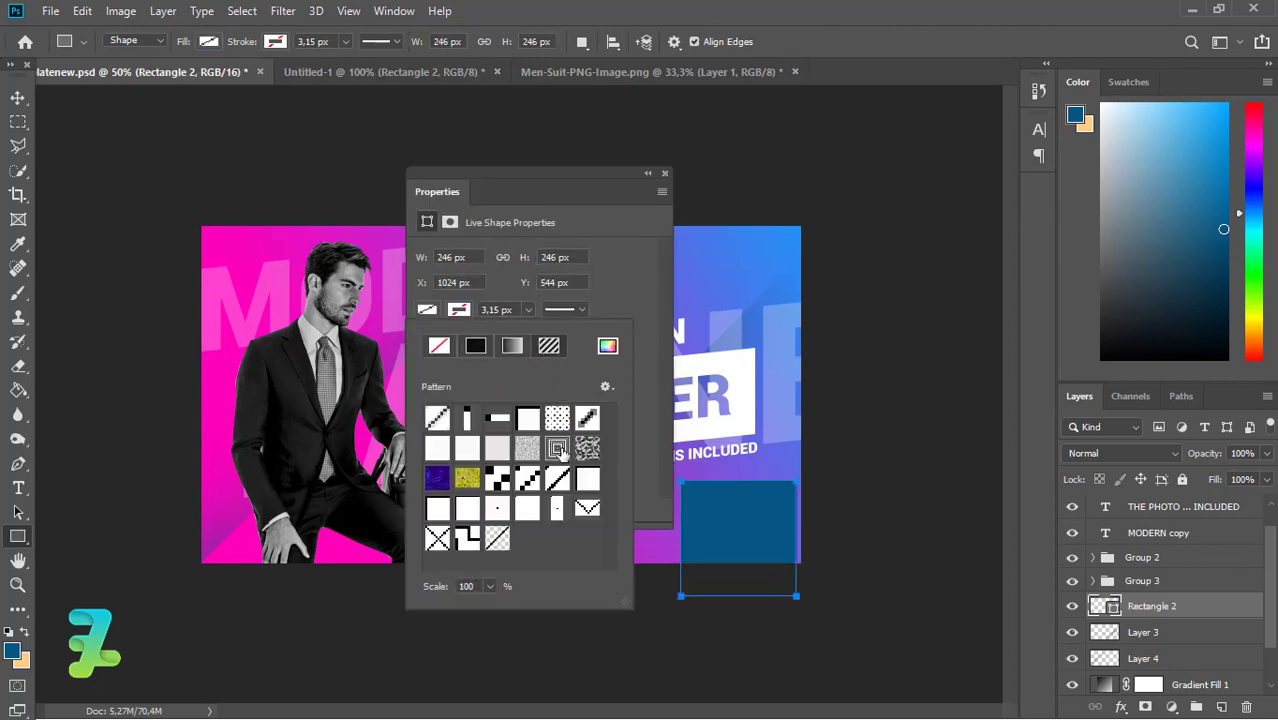
left_click(497, 539)
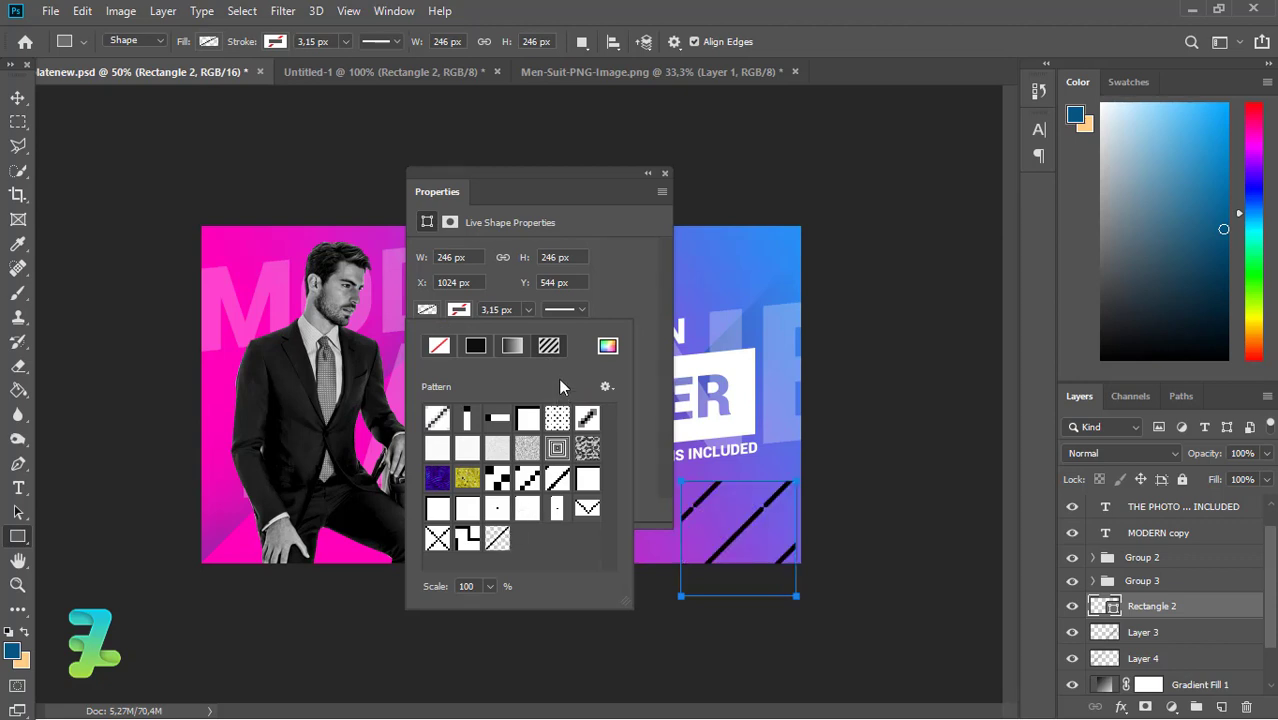
left_click(612, 298)
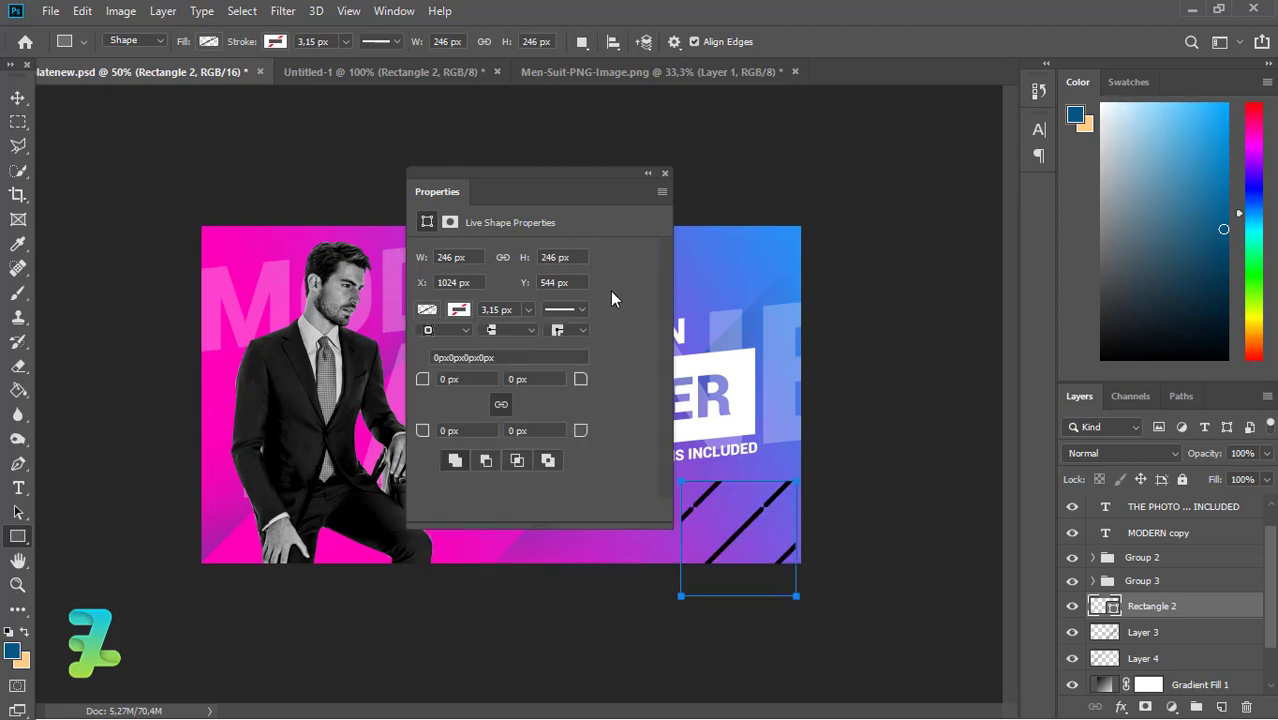
Set the square's Pattern Fill scale to 12%.
left_click(666, 174)
double_click(1104, 606)
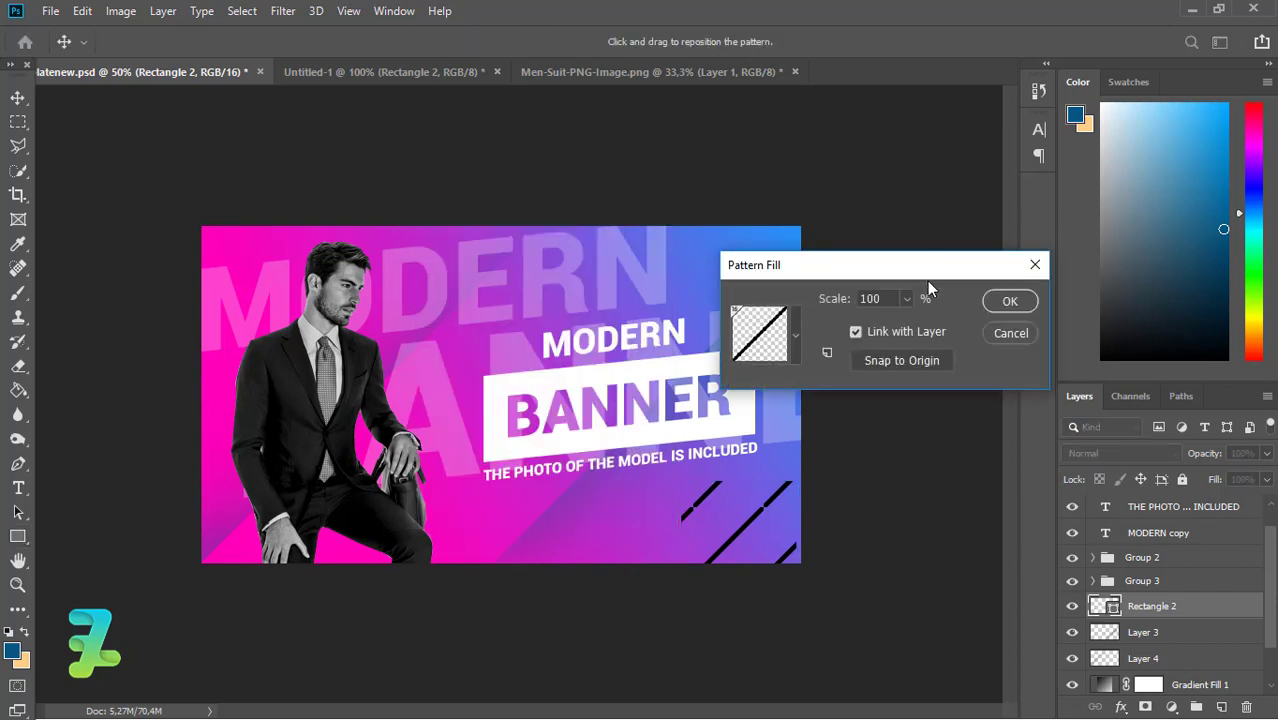
left_click_drag(905, 318, 899, 326)
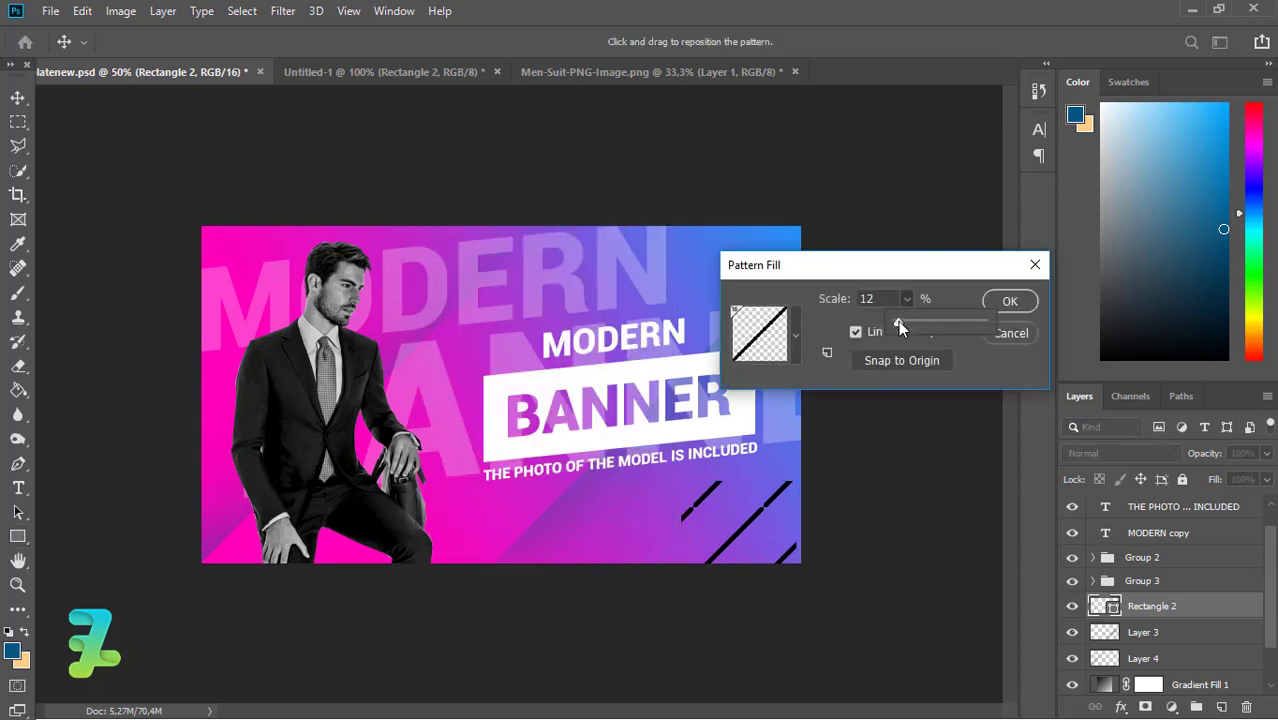
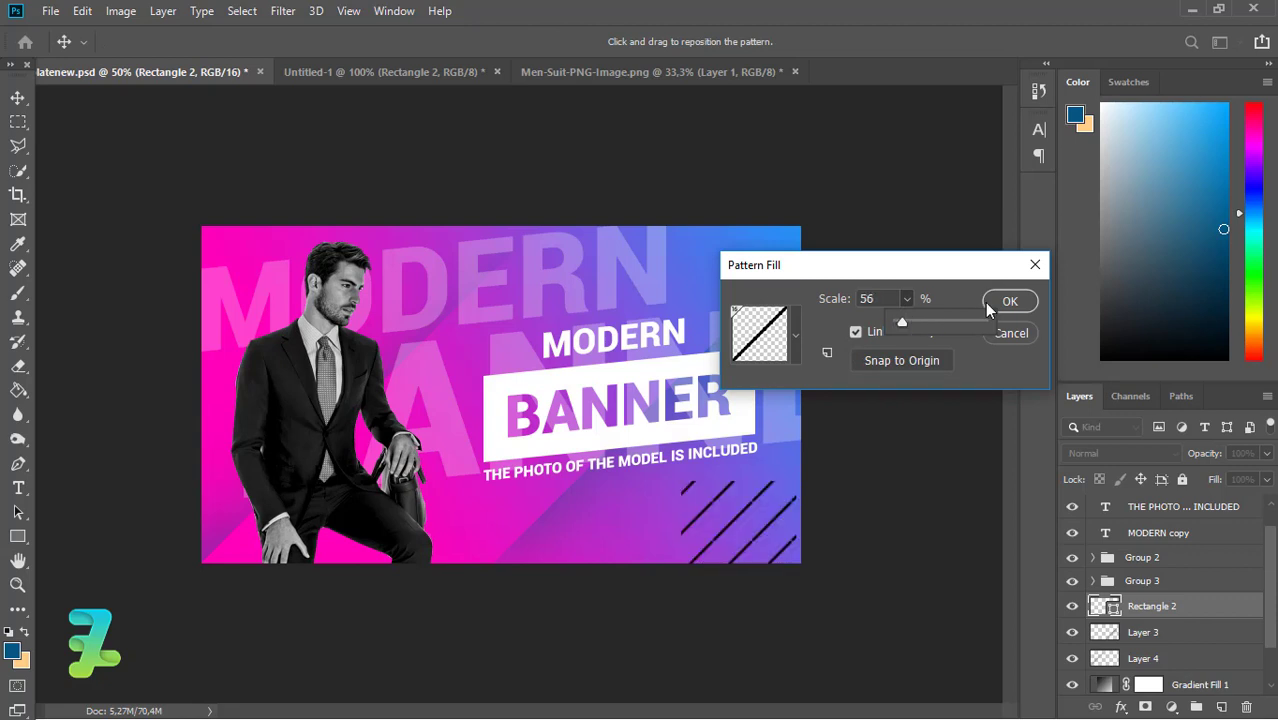
Set the lower-right square's diagonal stripe pattern scale to 12% and confirm it.
left_click_drag(901, 325, 899, 324)
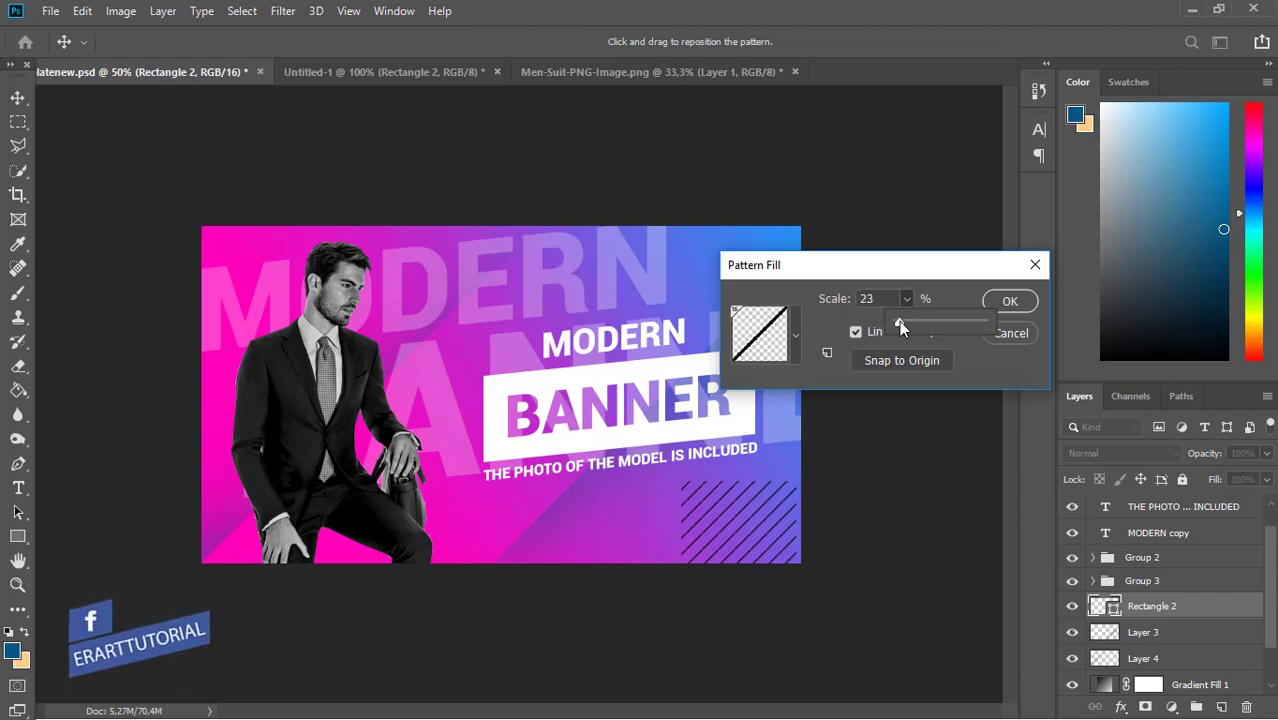
left_click(999, 299)
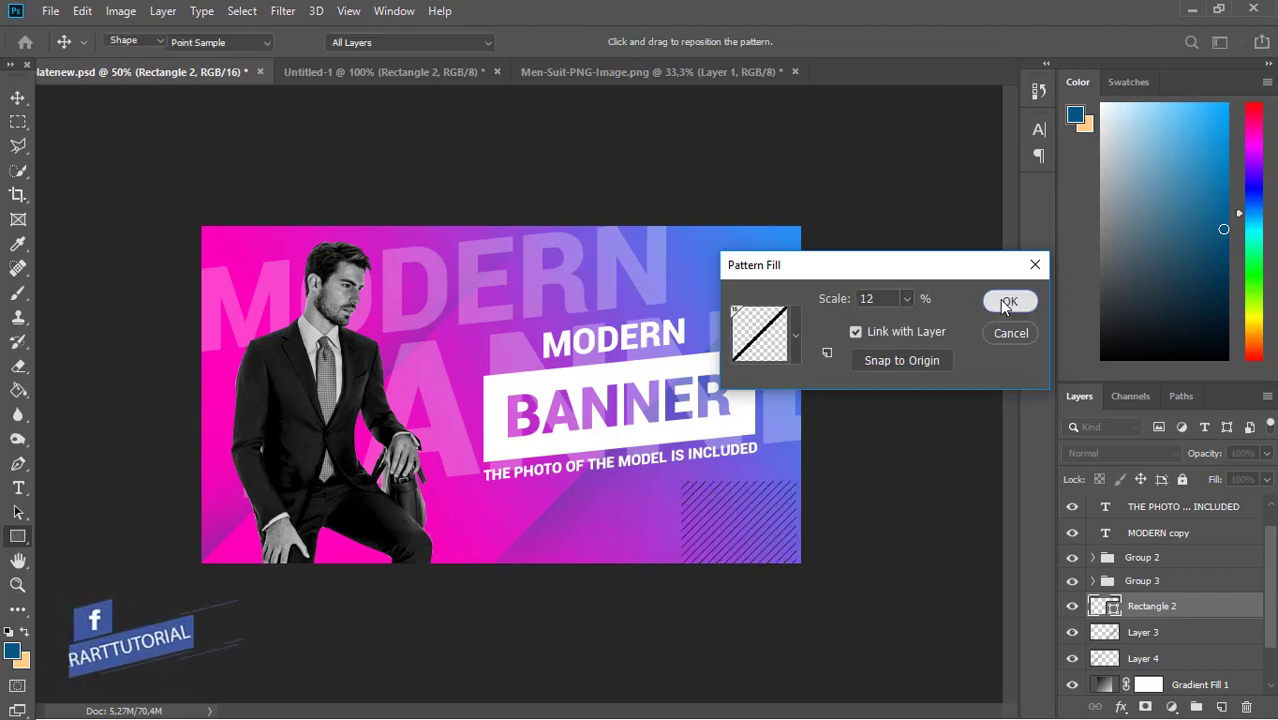
left_click(1172, 707)
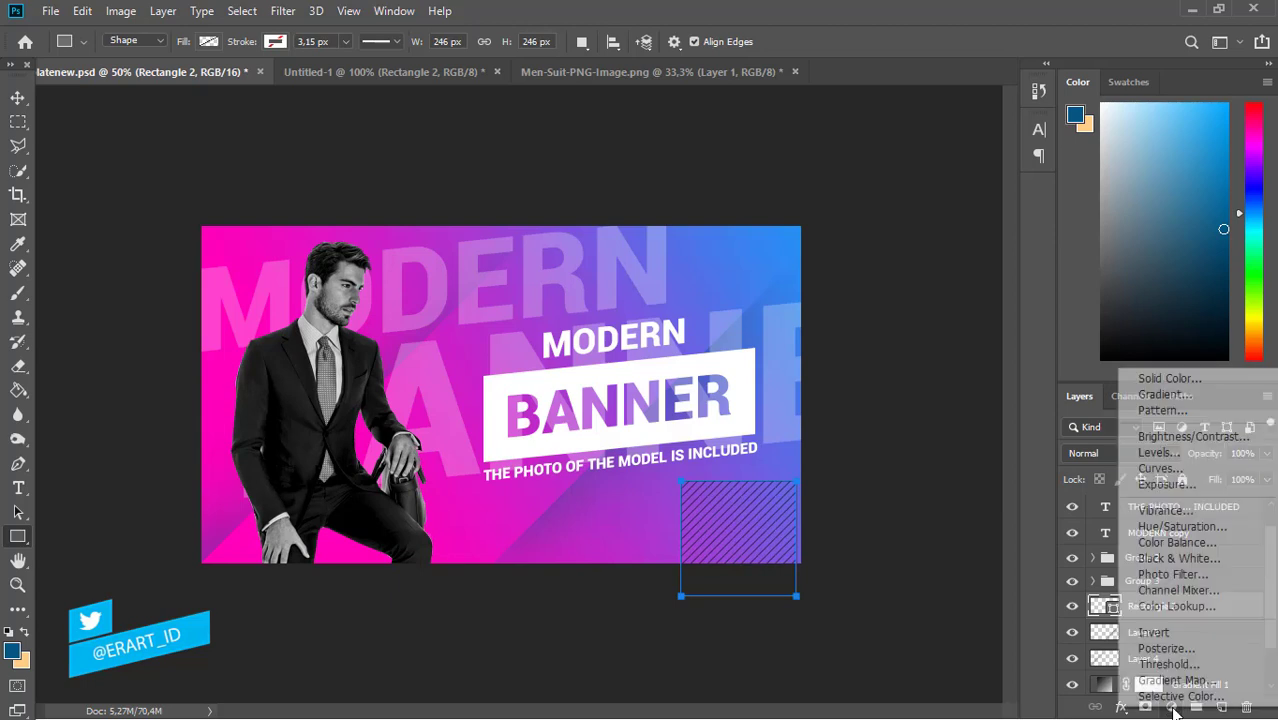
Clip a Hue/Saturation adjustment with Lightness +81 to Rectangle 2 to whiten its stripes.
left_click(1177, 527)
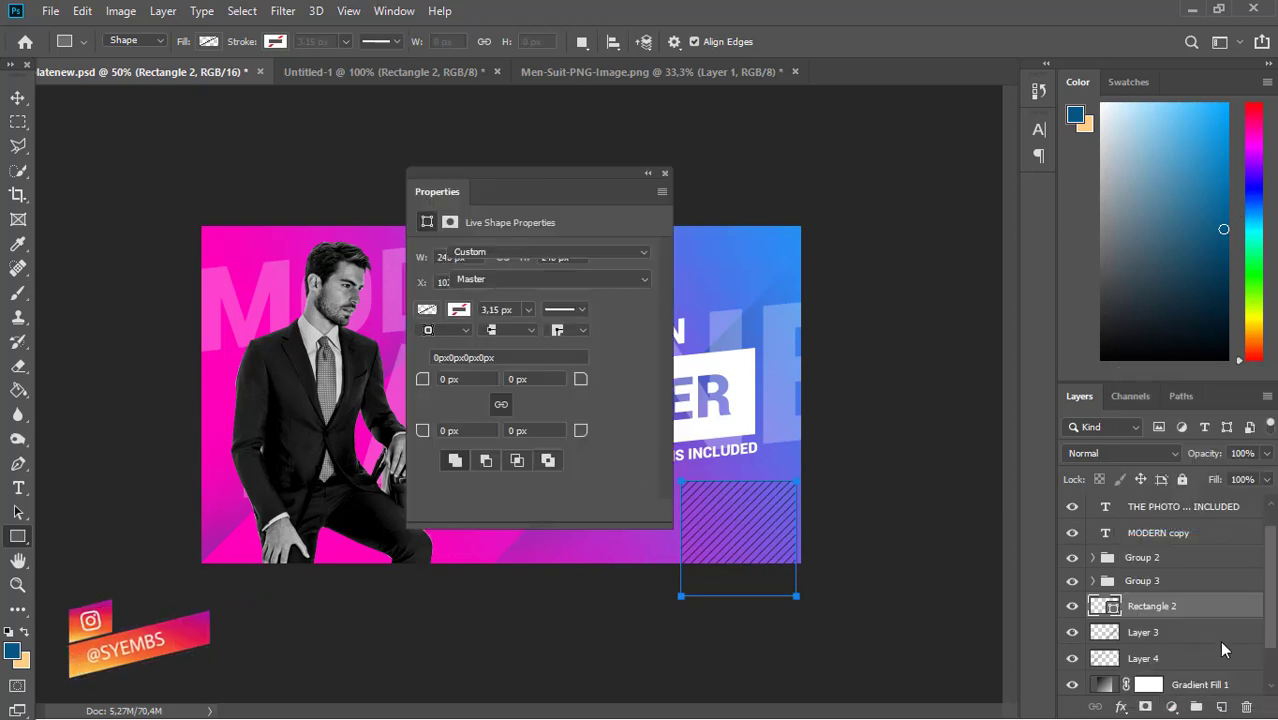
right_click(1210, 606)
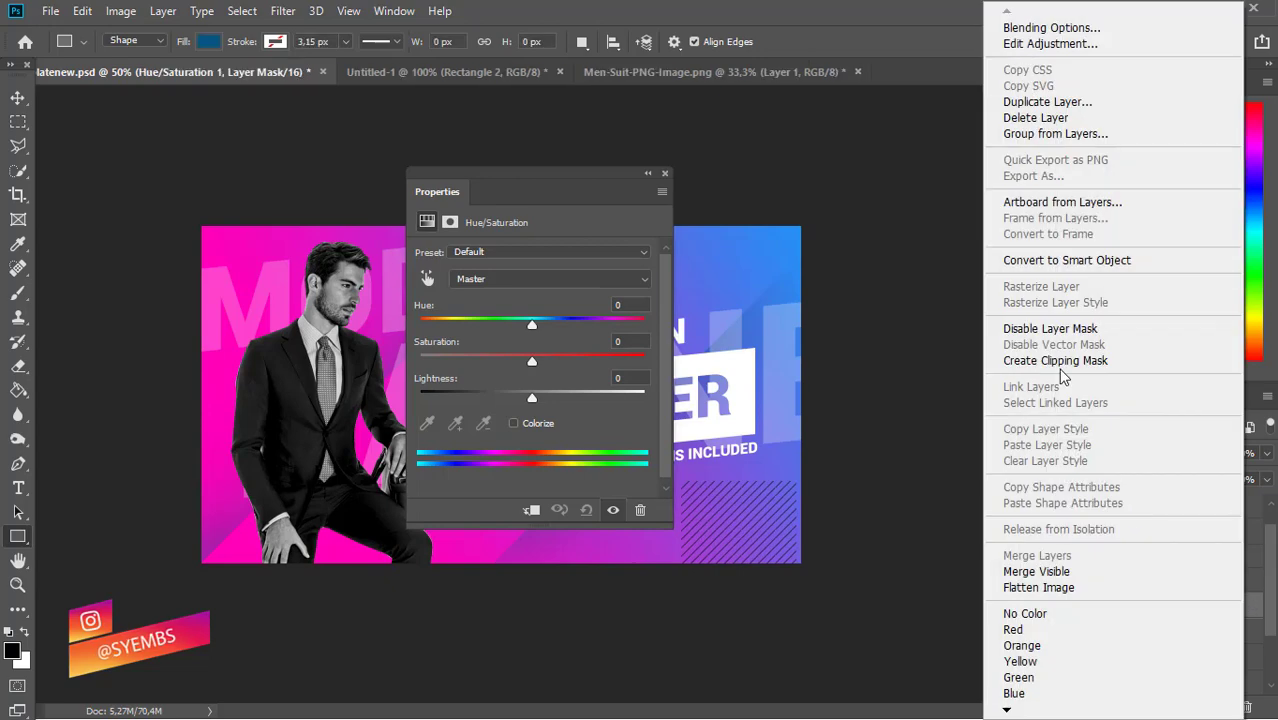
left_click(1055, 360)
left_click_drag(532, 397, 623, 397)
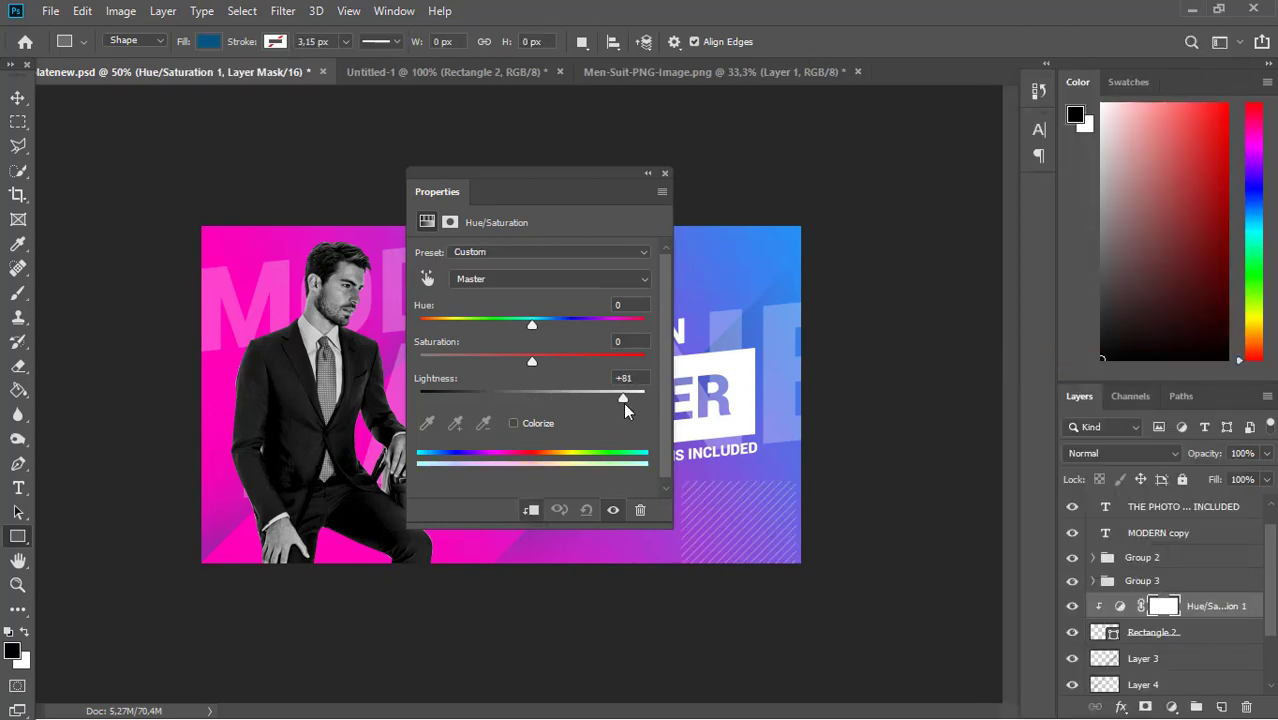
left_click(664, 173)
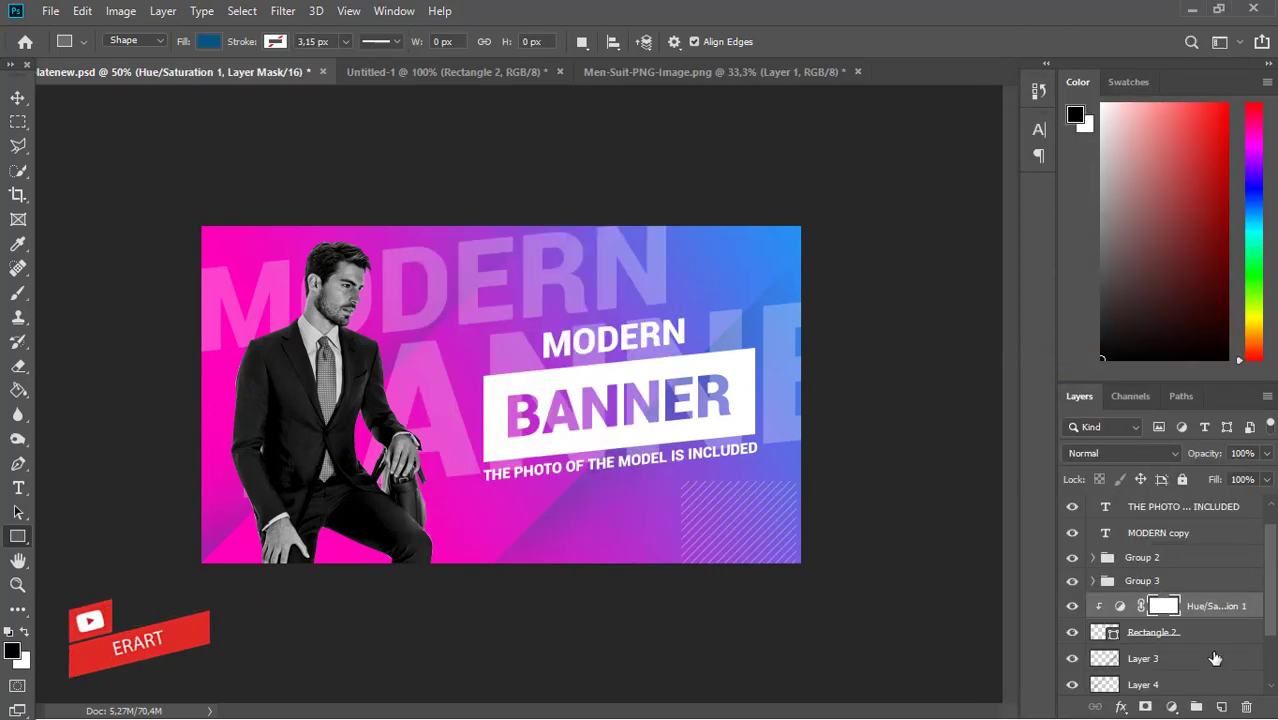
left_click(1097, 636, "ctrl")
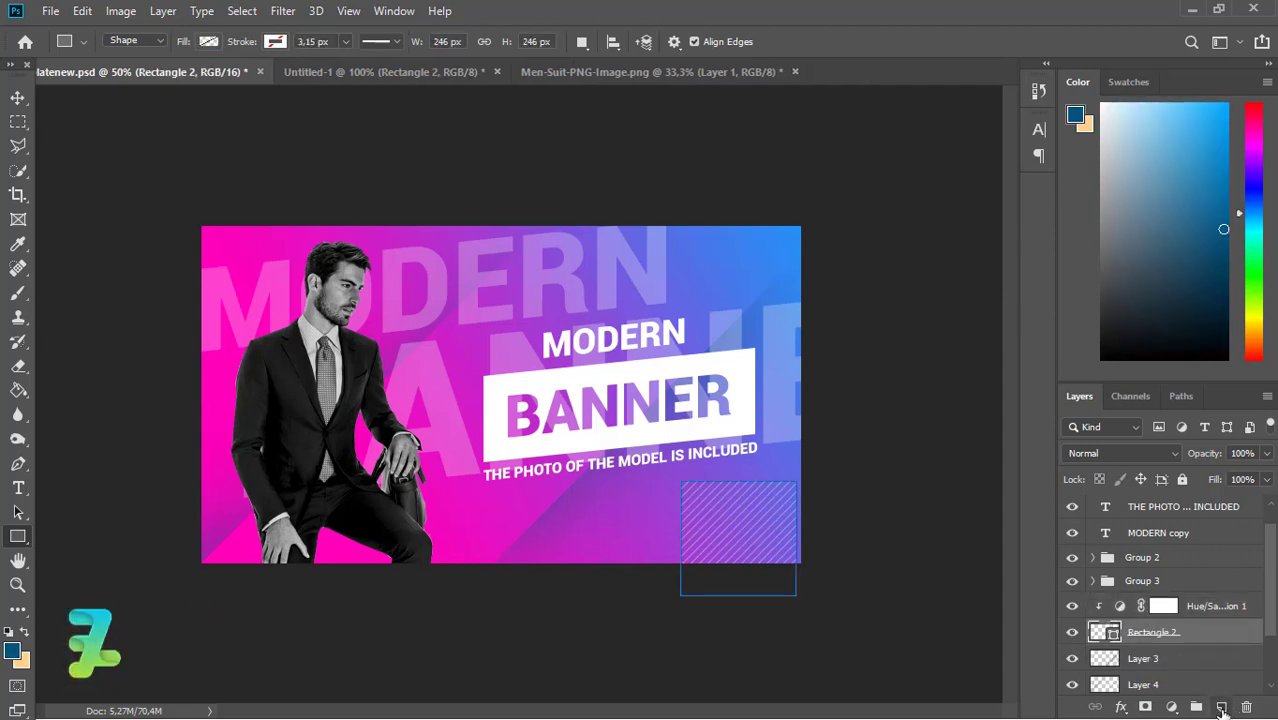
Add a layer mask to Rectangle 2 and brush part of the stripes away.
left_click(1145, 706)
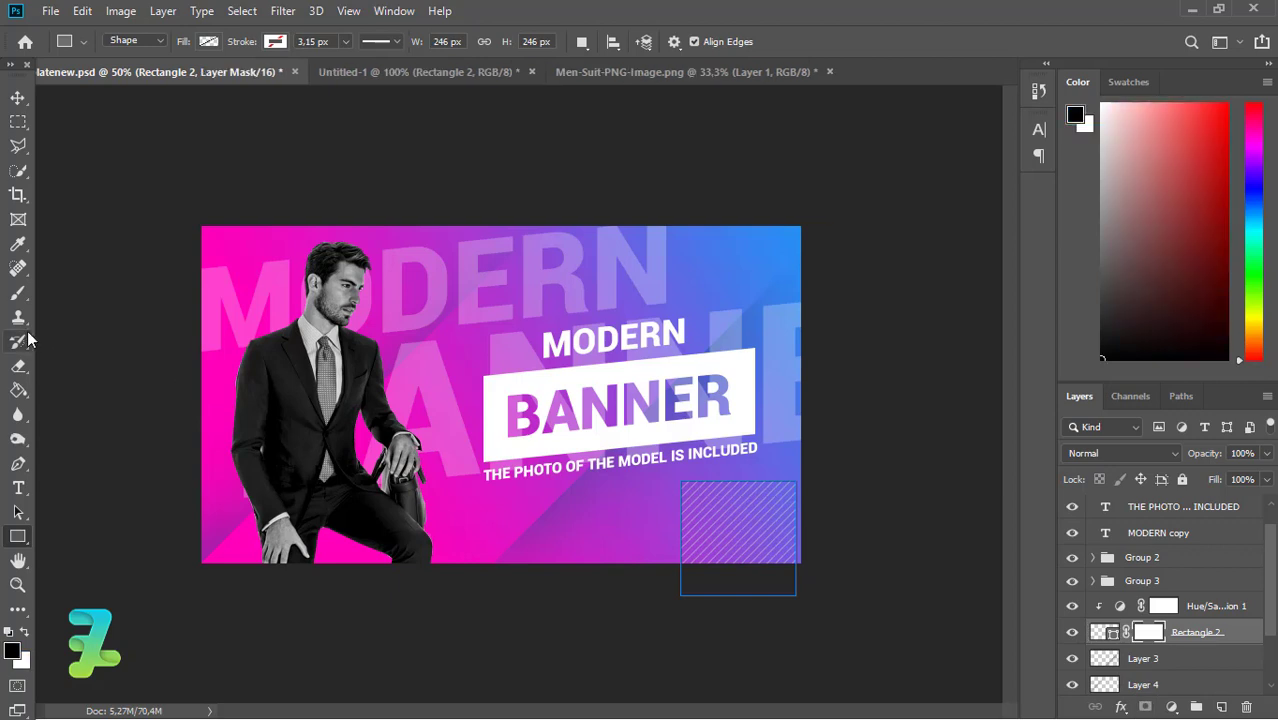
left_click(18, 293)
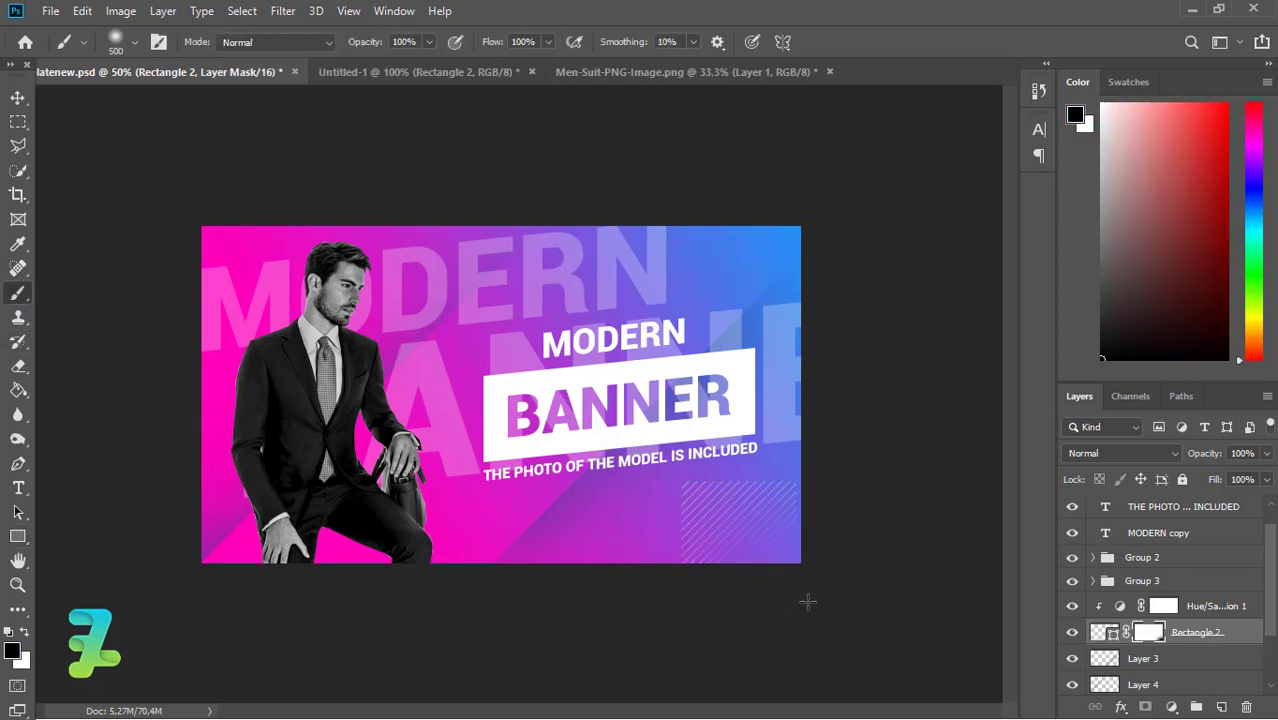
left_click(18, 97)
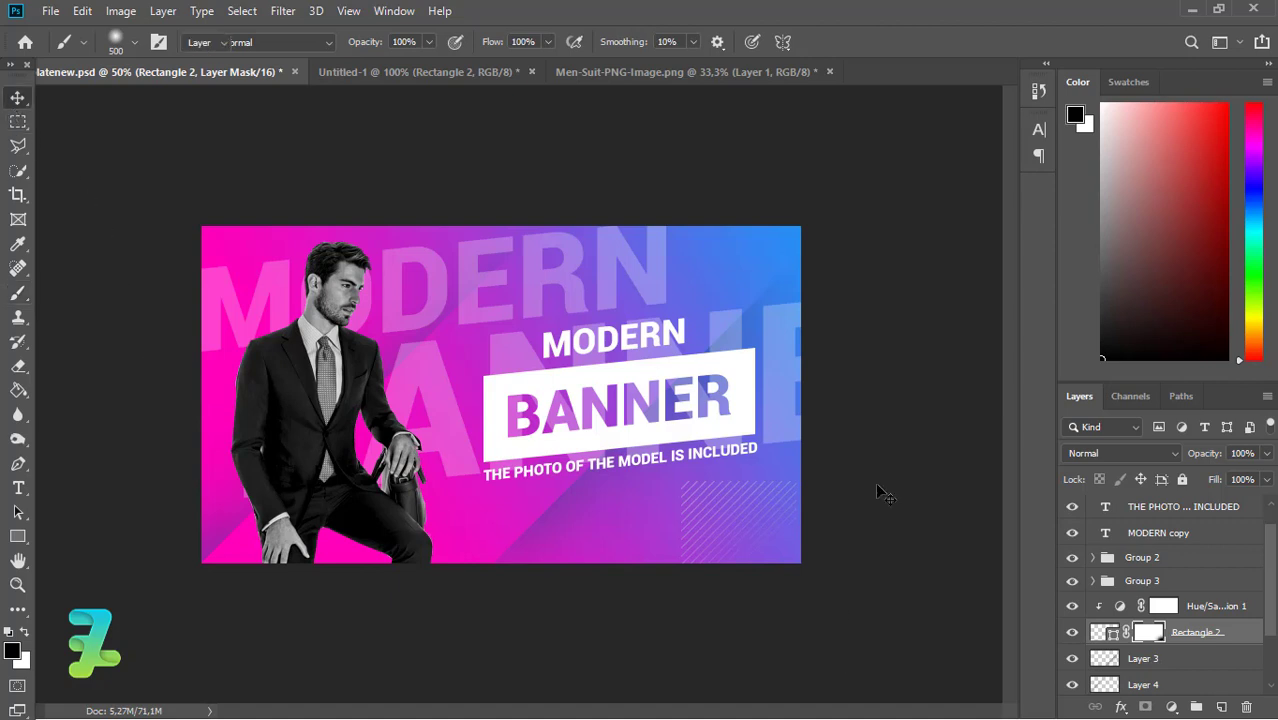
Duplicate the striped square with its adjustment and move the copy beside the man's shoulder.
left_click(1117, 607, "shift")
key("ctrl+j")
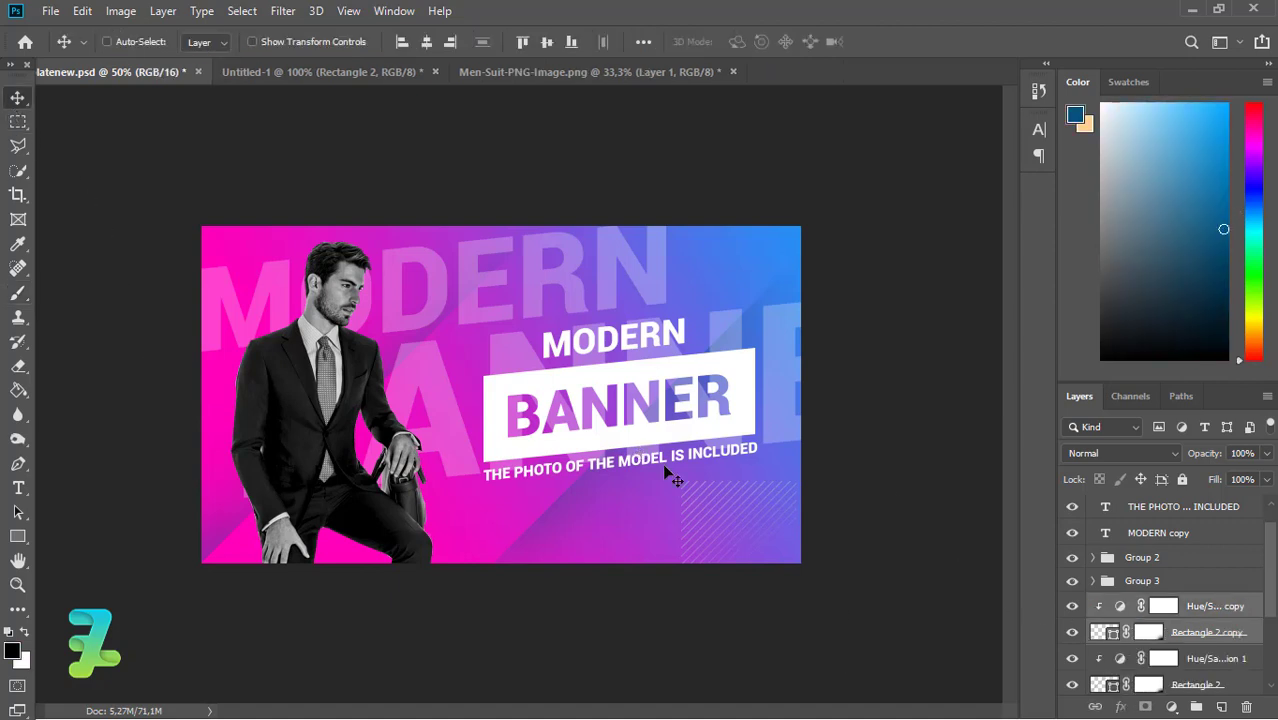
left_click_drag(662, 461, 459, 322)
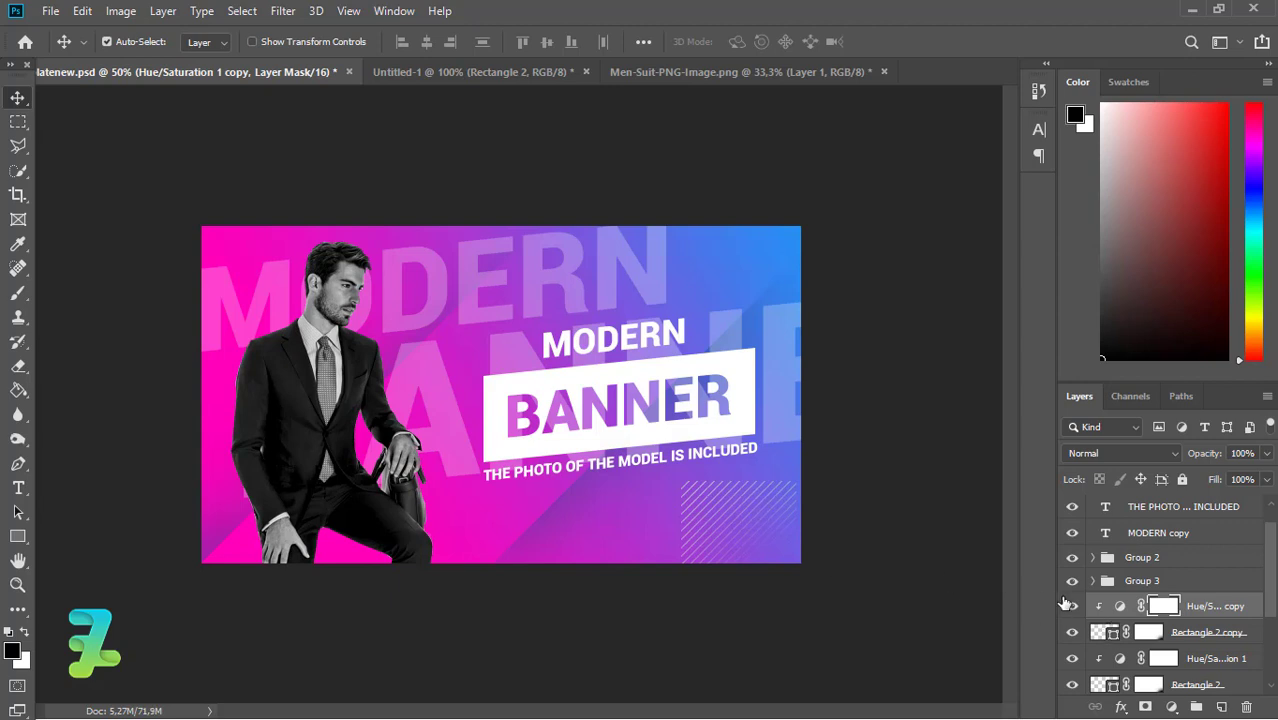
left_click(1100, 634)
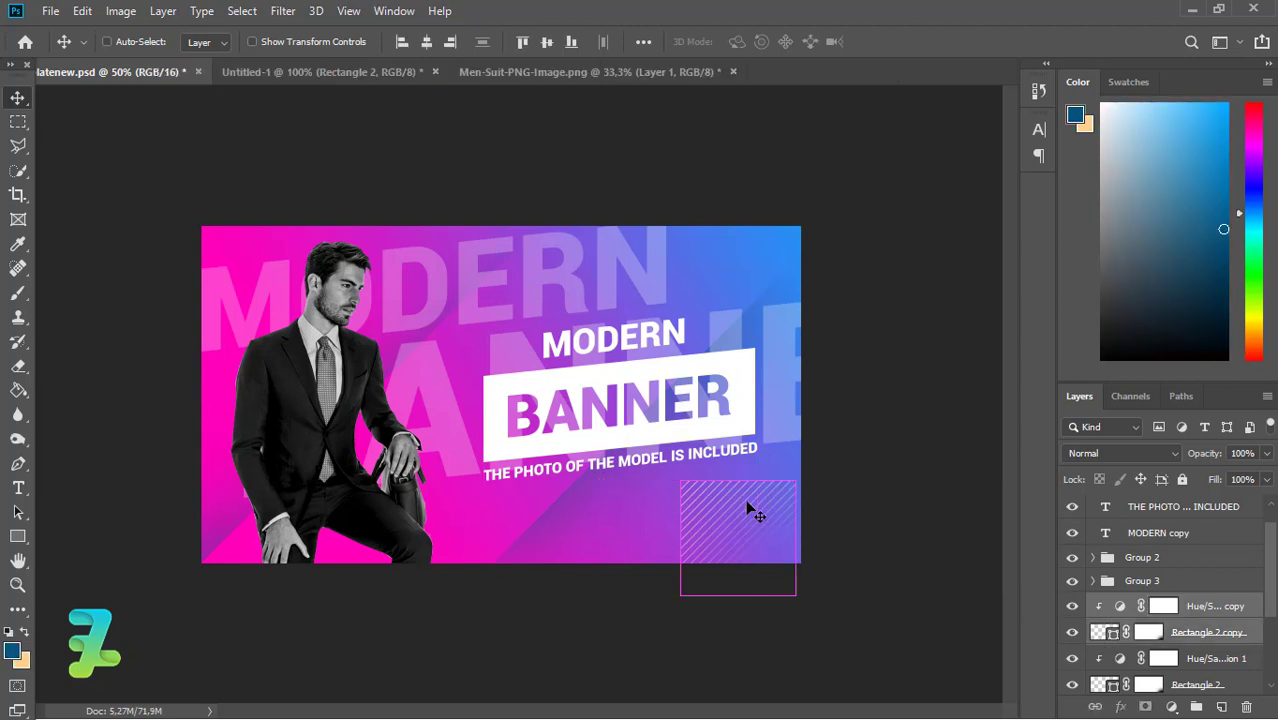
mouse_move(745, 499)
left_mouse_down()
mouse_move(488, 340)
mouse_move(421, 273)
left_mouse_up()
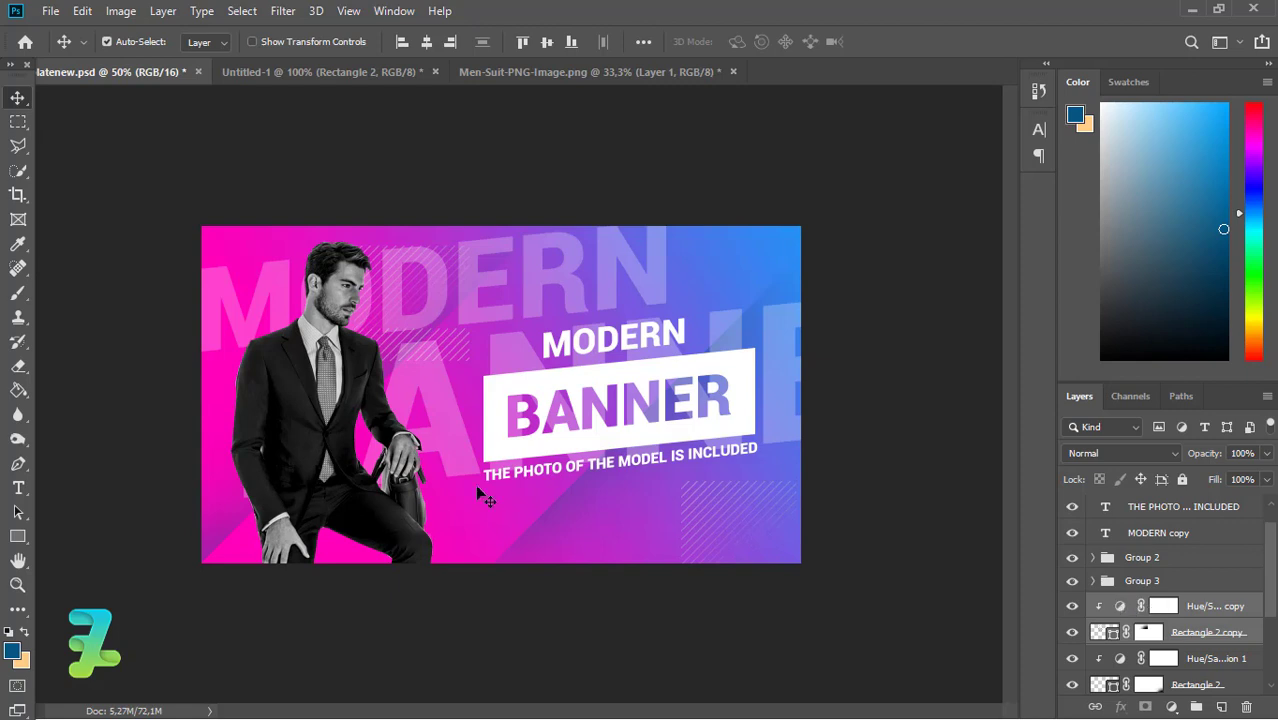
Draw a thin 6×48 px white vertical bar on a new layer below the tagline.
left_click(1219, 706)
left_click(18, 536)
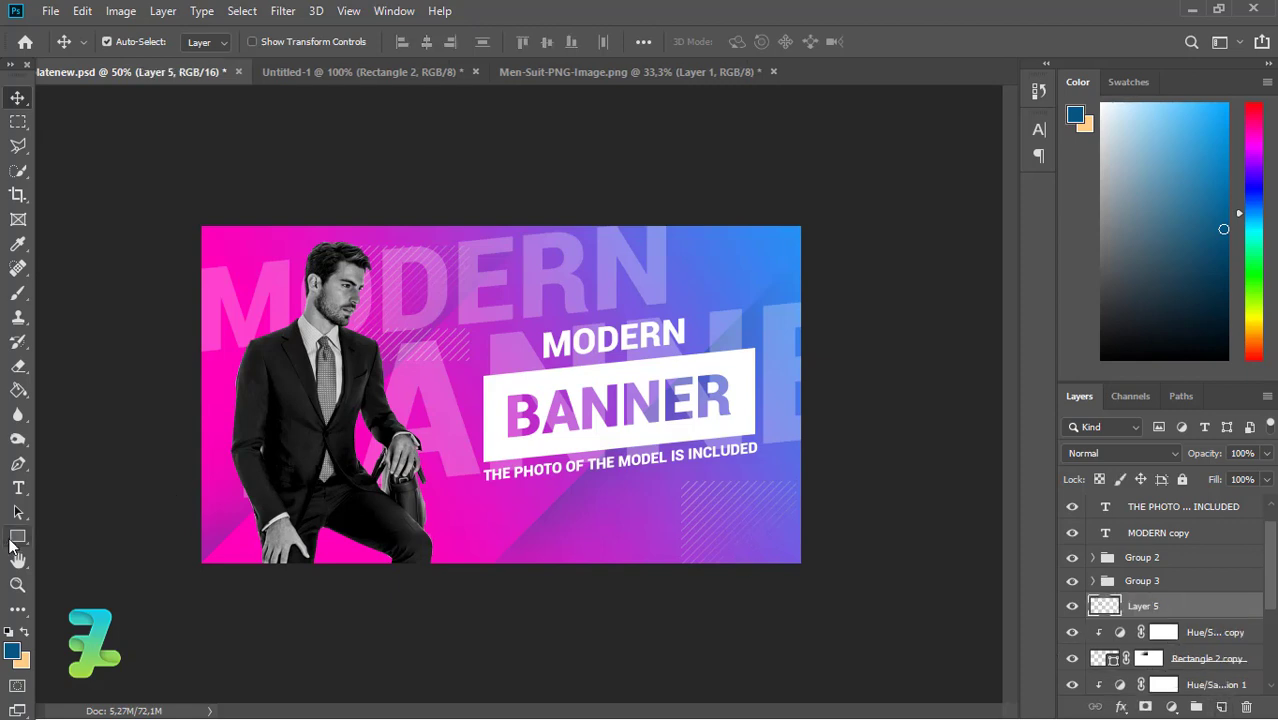
left_click_drag(474, 490, 472, 506)
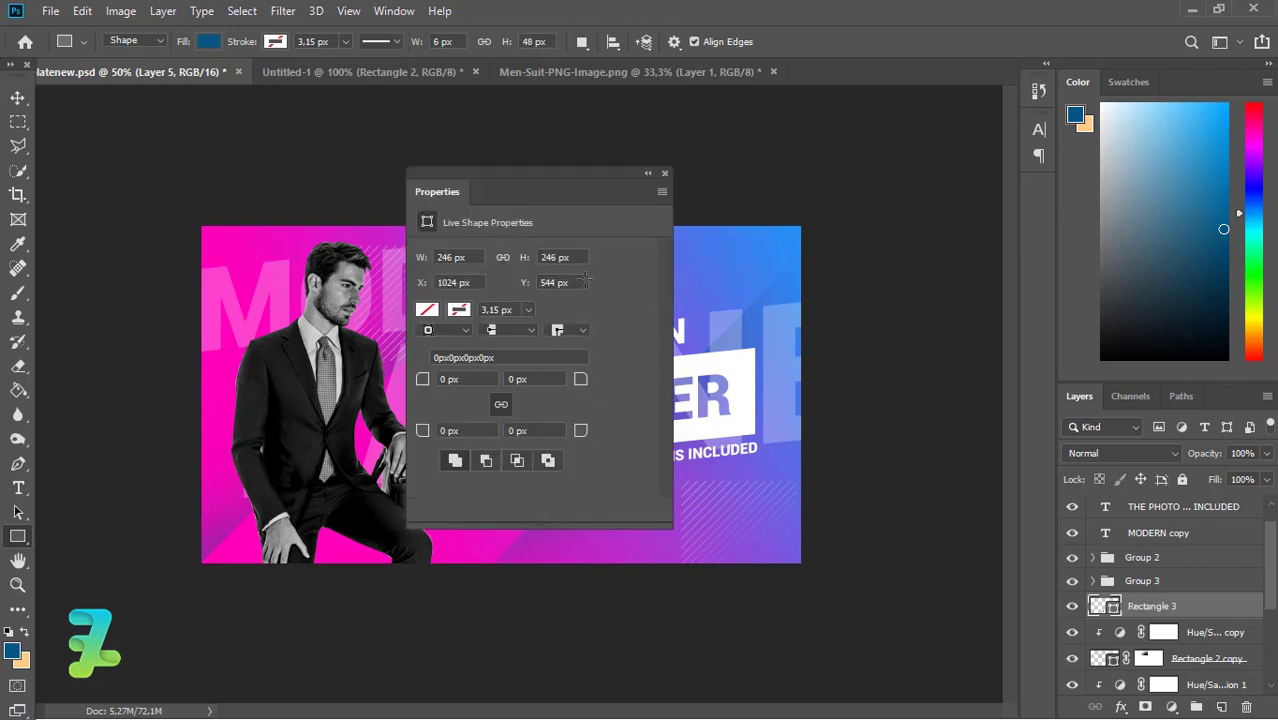
left_click(427, 310)
key("Escape")
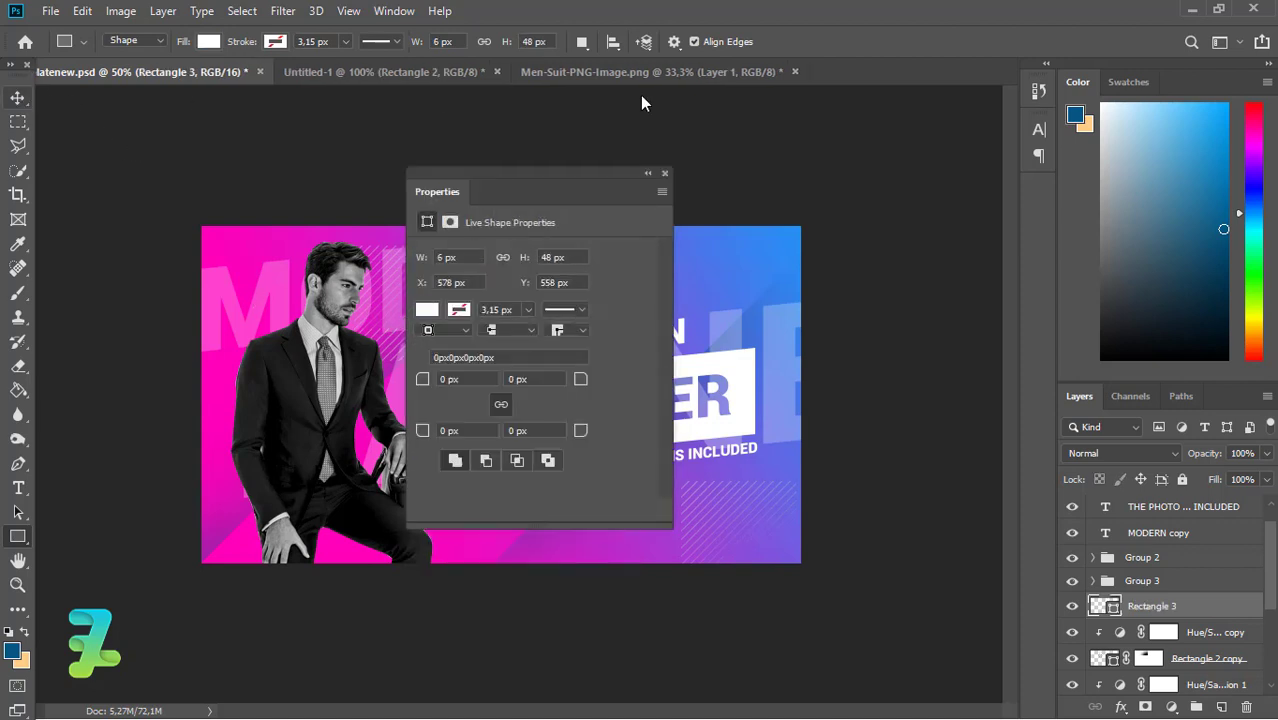
key("v")
left_click(648, 173)
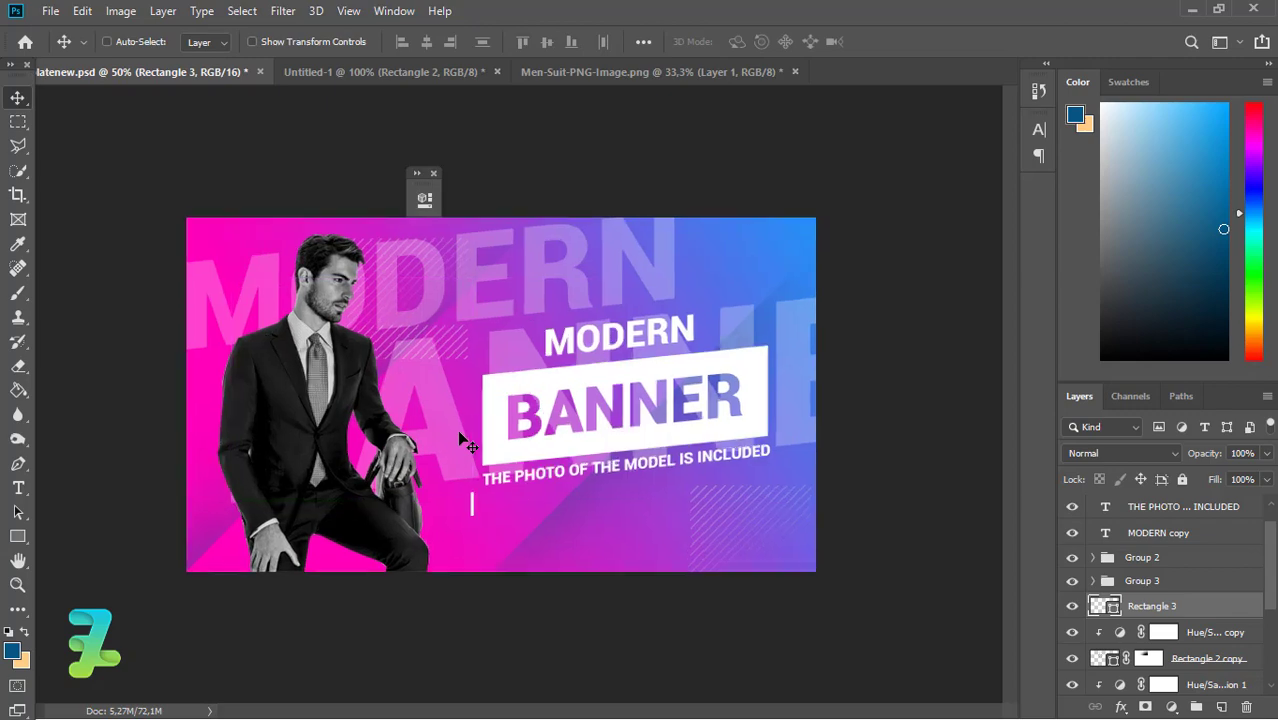
Duplicate the bar and rotate the copy 90° clockwise to form a plus sign.
key("ctrl+plus")
key("ctrl+j")
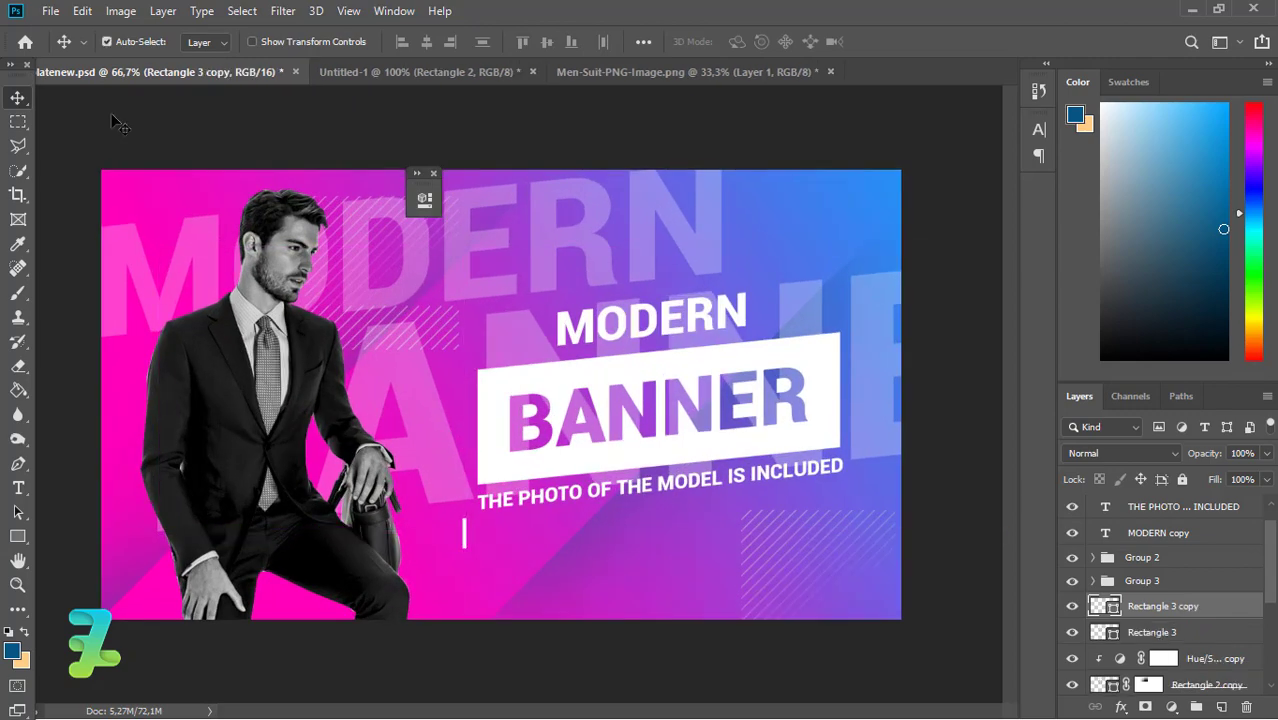
left_click(84, 13)
mouse_move(144, 438)
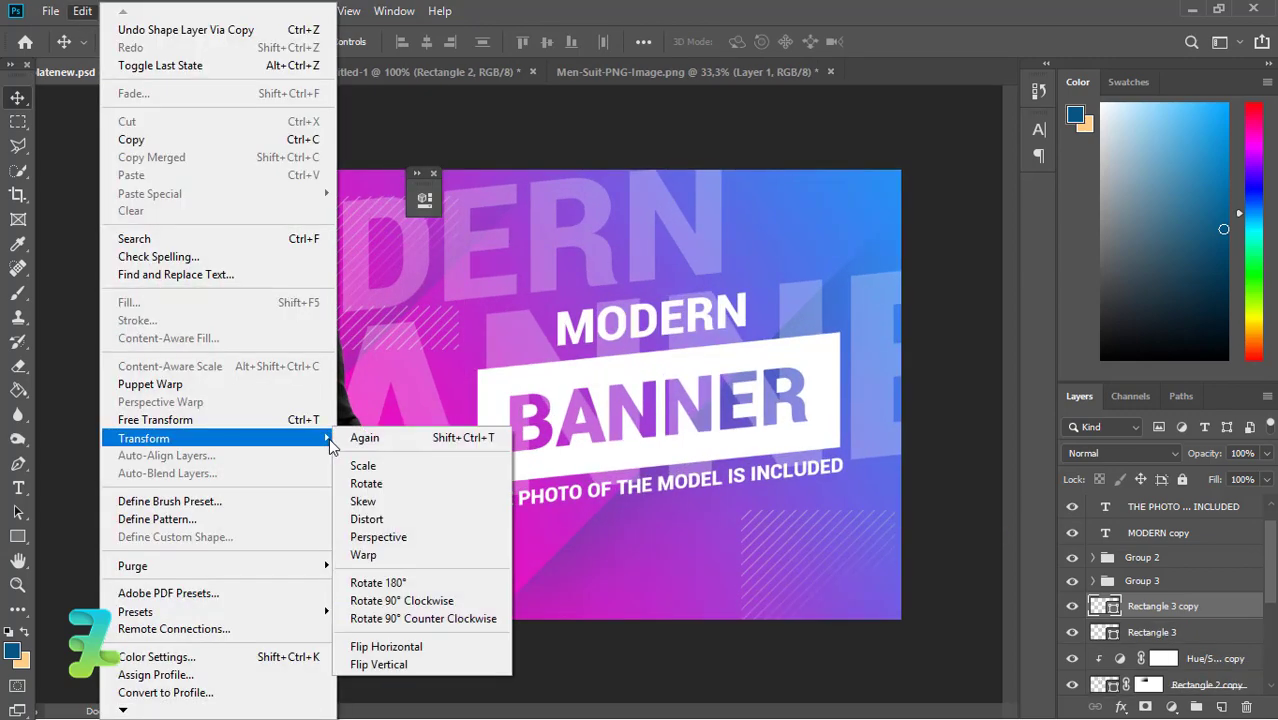
left_click(398, 600)
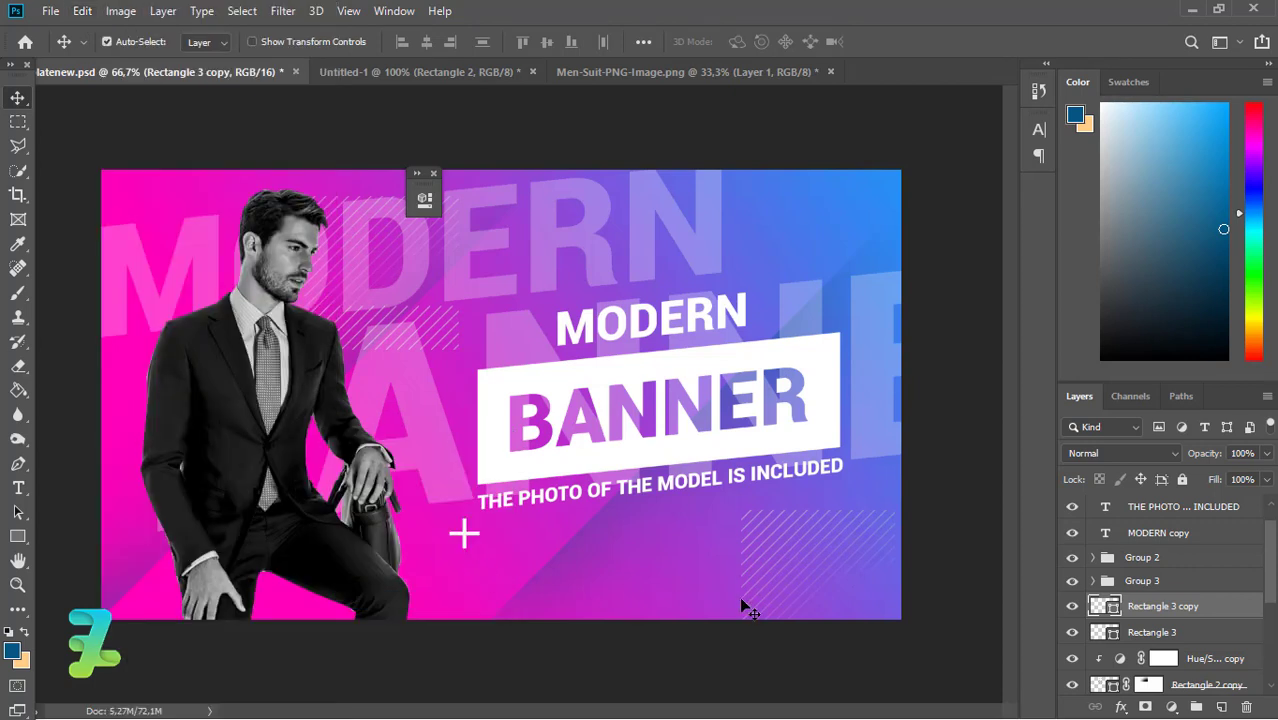
Merge the two bars into one smart object and shrink the plus sign slightly.
left_click(1104, 632, "shift")
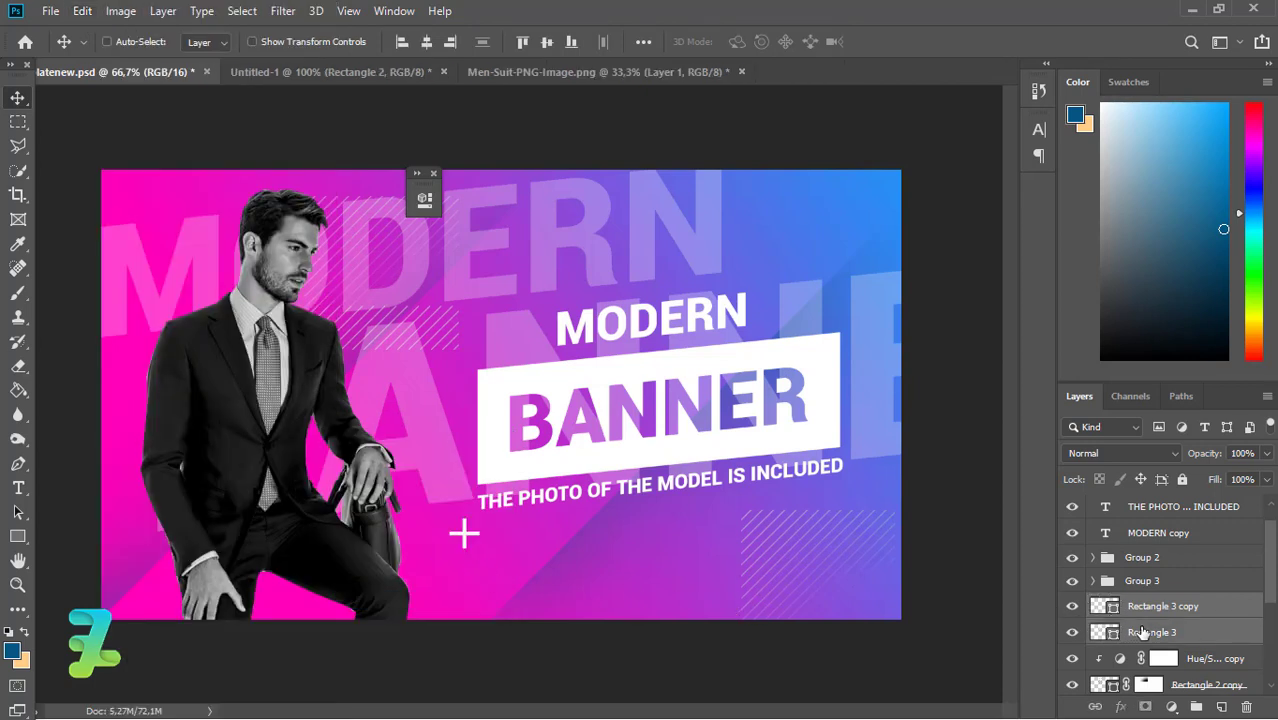
right_click(1176, 628)
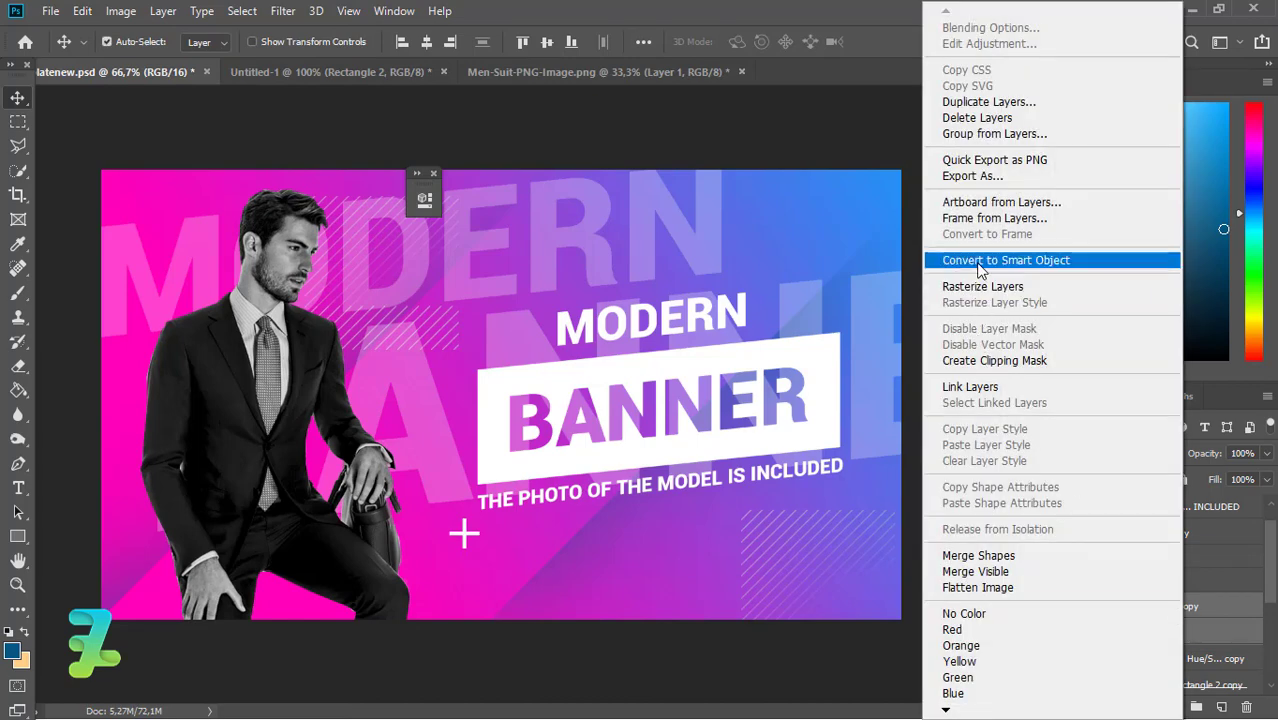
left_click(985, 262)
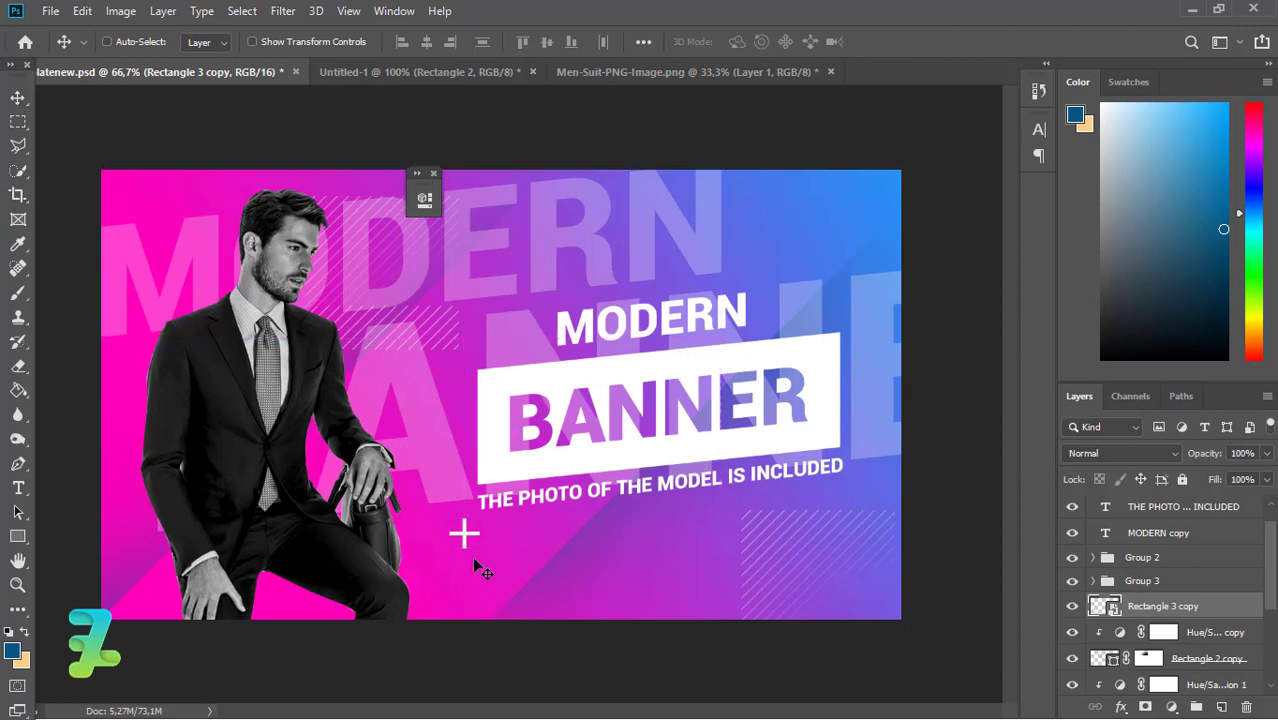
key("ctrl+t")
left_click_drag(475, 545, 469, 539)
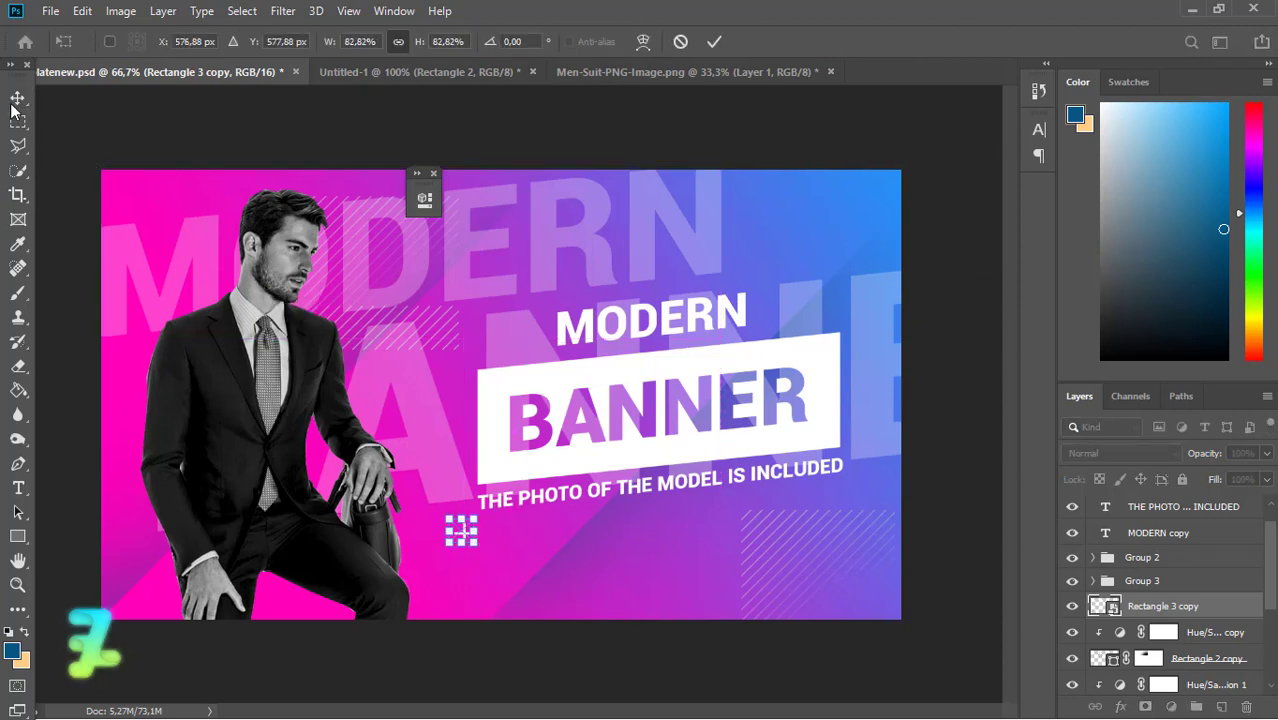
key("Return")
Copy the plus sign rightward into an evenly spaced row of four, undoing misplaced moves.
key("ctrl+j")
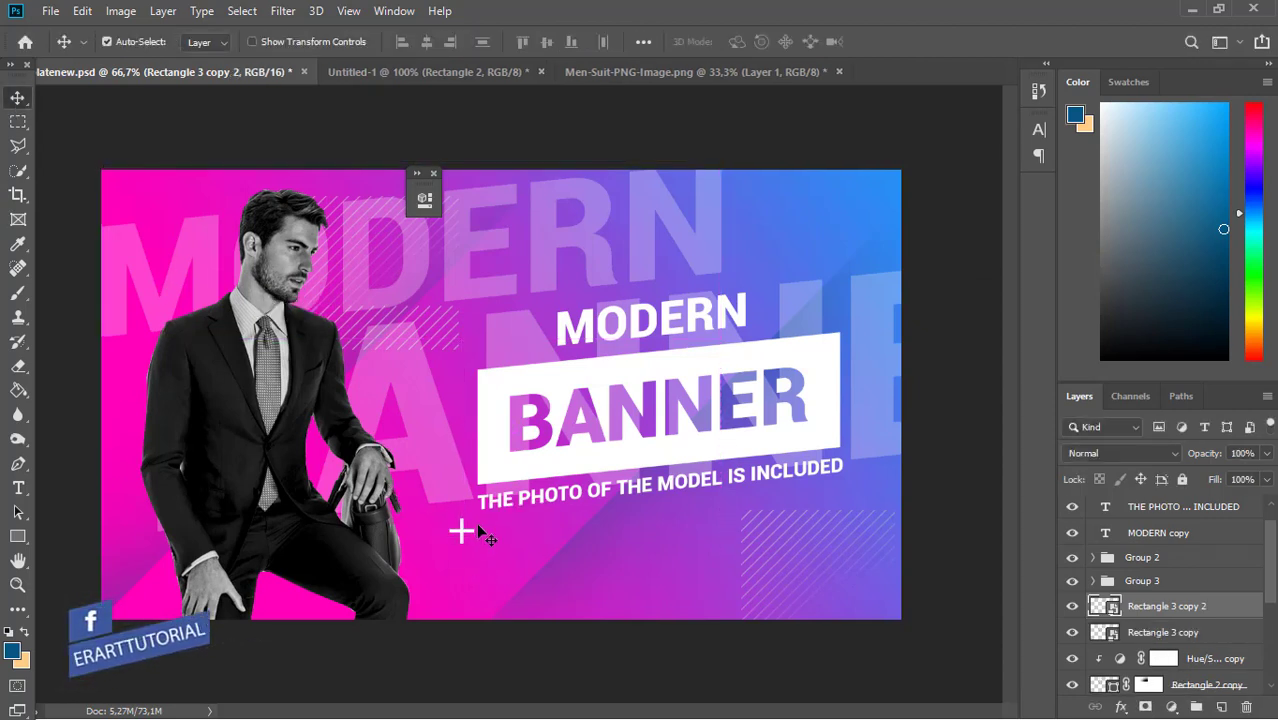
left_click_drag(481, 537, 511, 535)
key("ctrl+z")
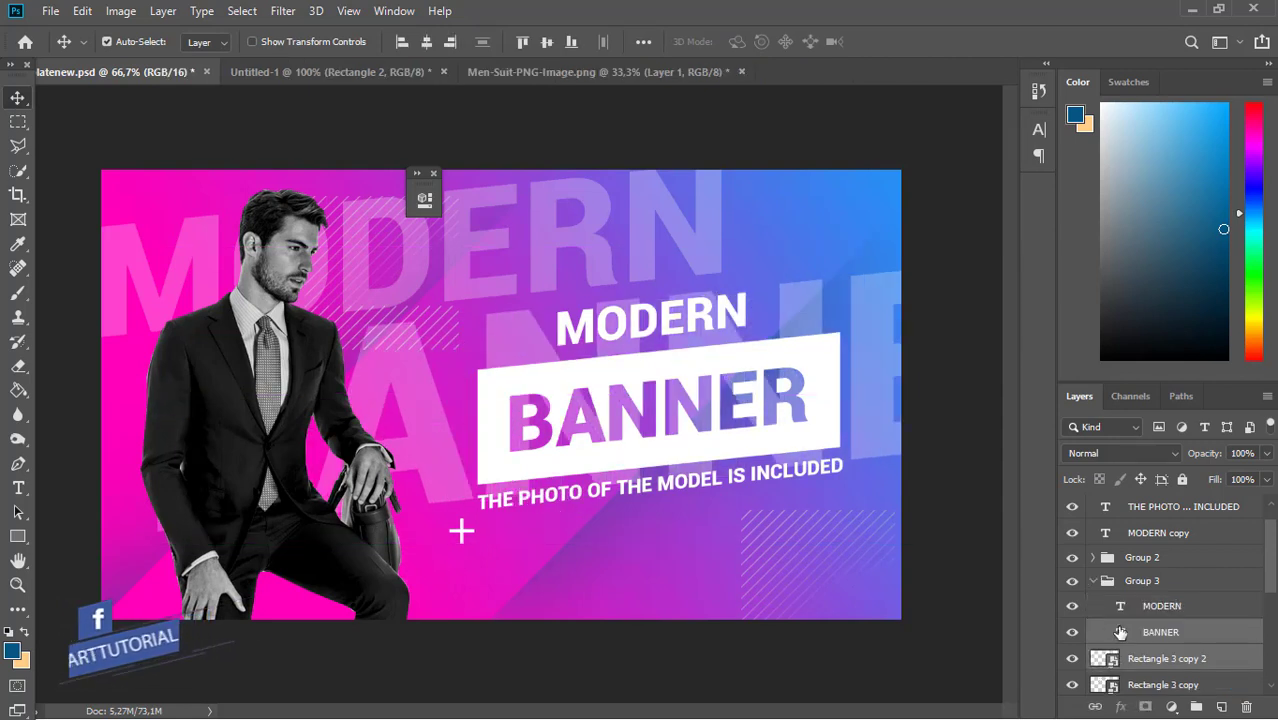
left_click(1093, 581)
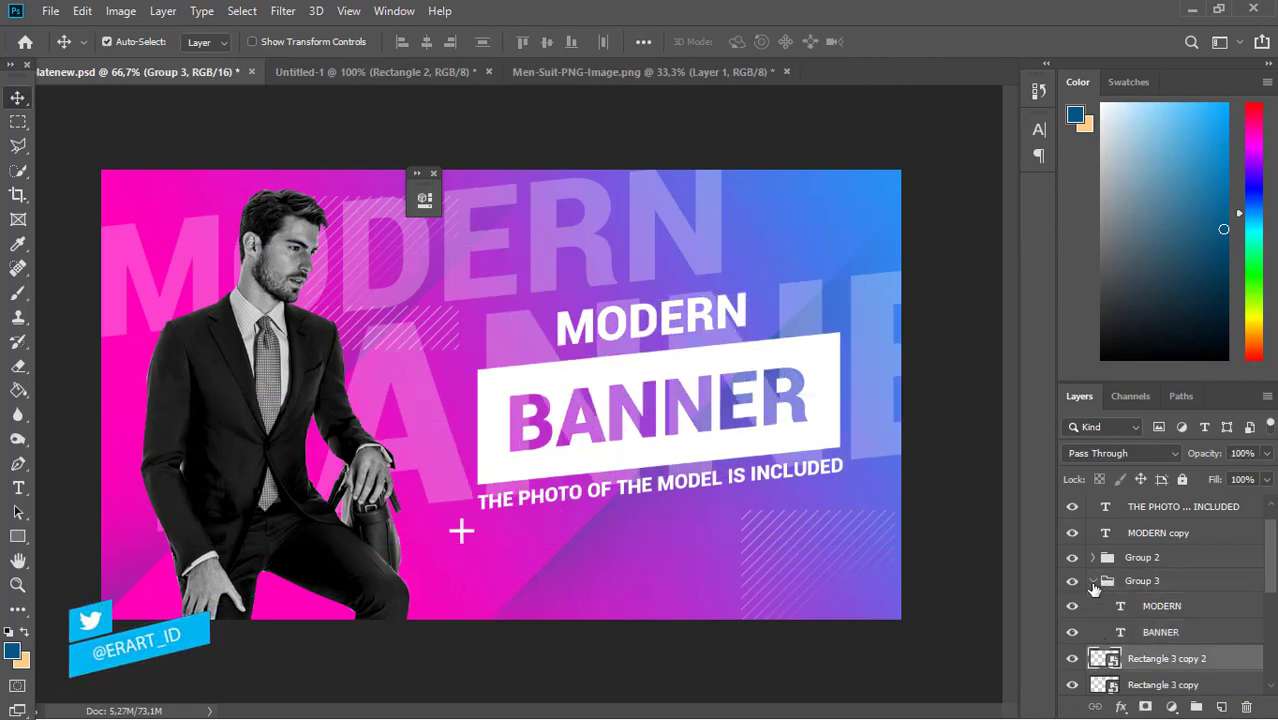
left_click_drag(460, 533, 486, 537)
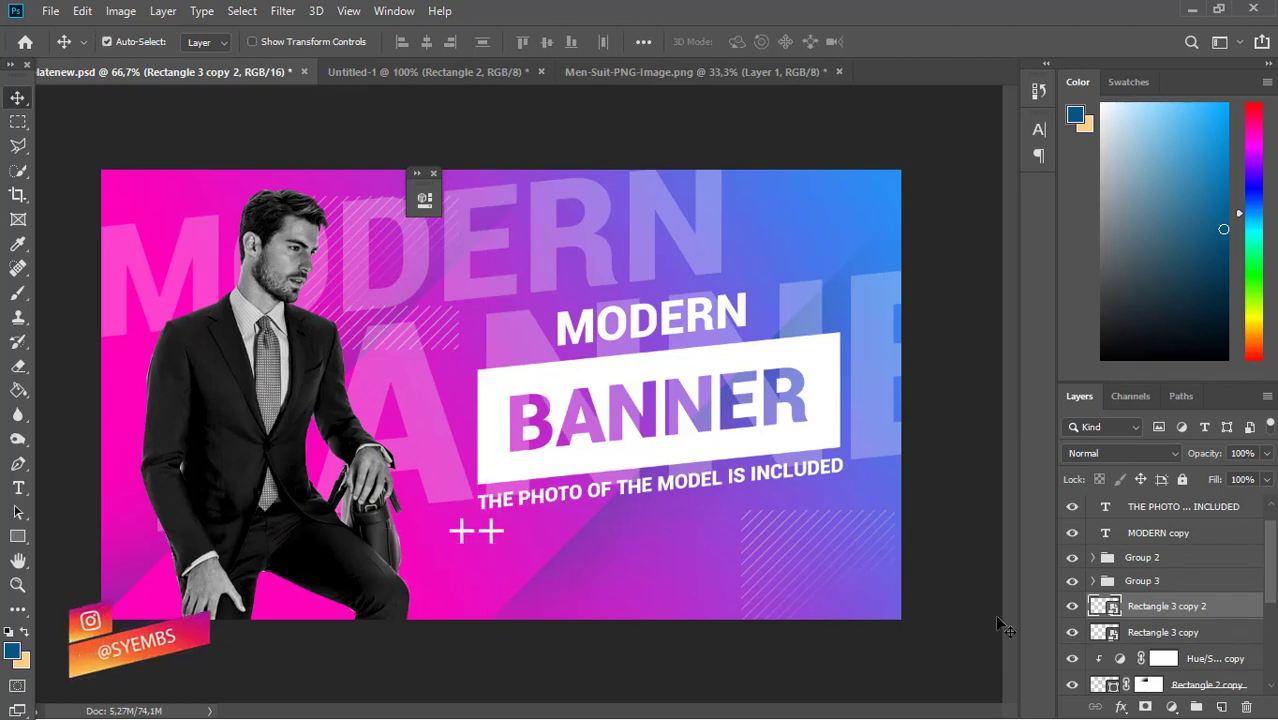
key("ctrl")
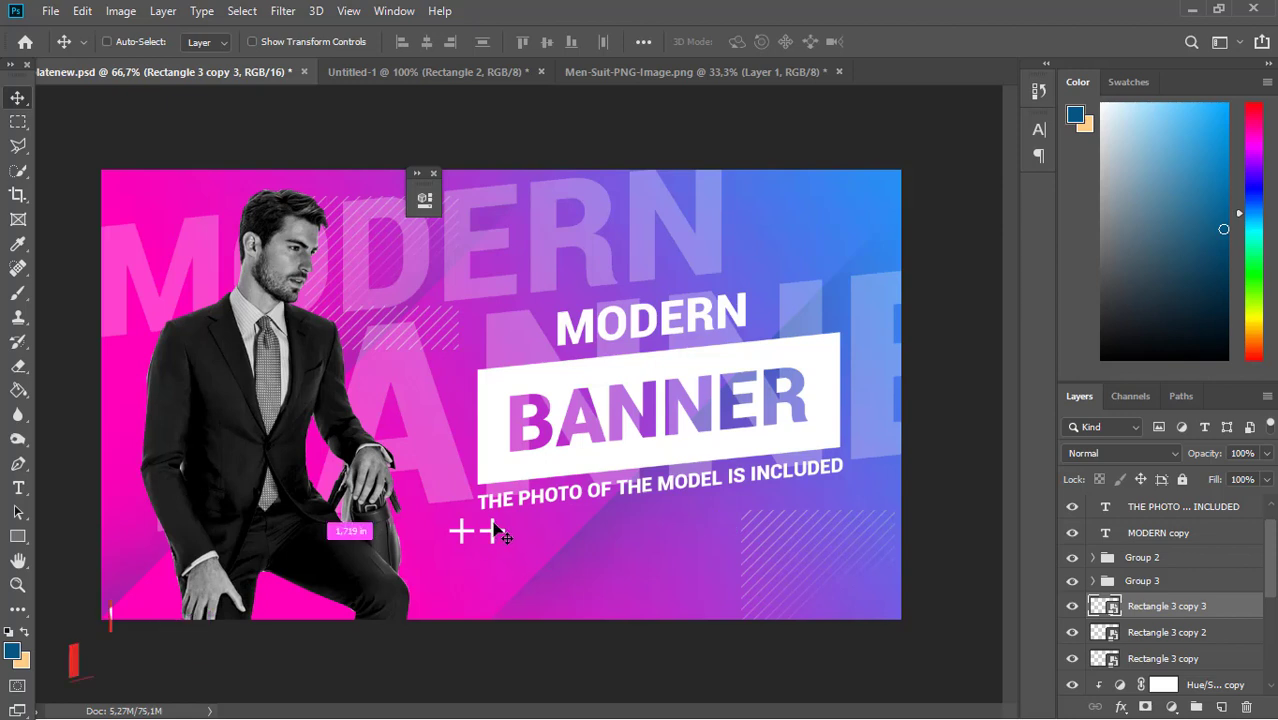
left_click_drag(492, 530, 525, 536)
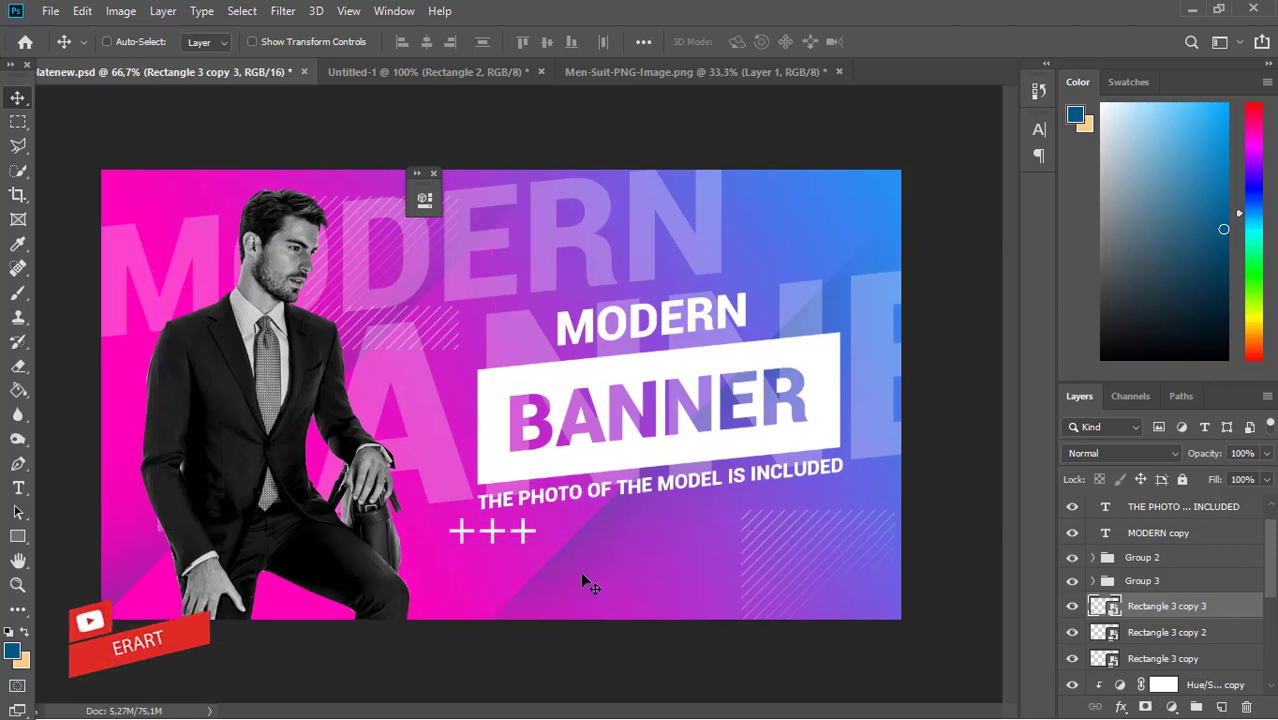
mouse_move(585, 582)
left_mouse_down()
mouse_move(525, 535)
mouse_move(560, 538)
left_mouse_up()
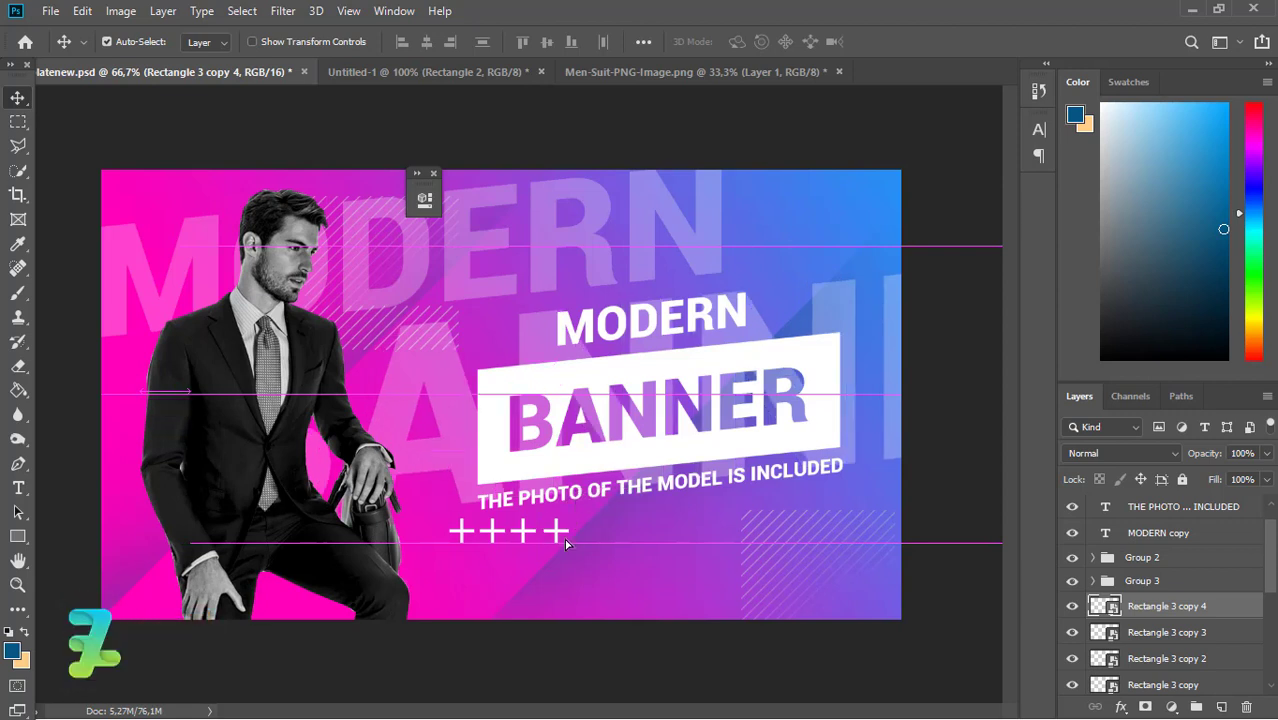
key("ctrl+z")
key("ctrl+z")
key("ctrl+z")
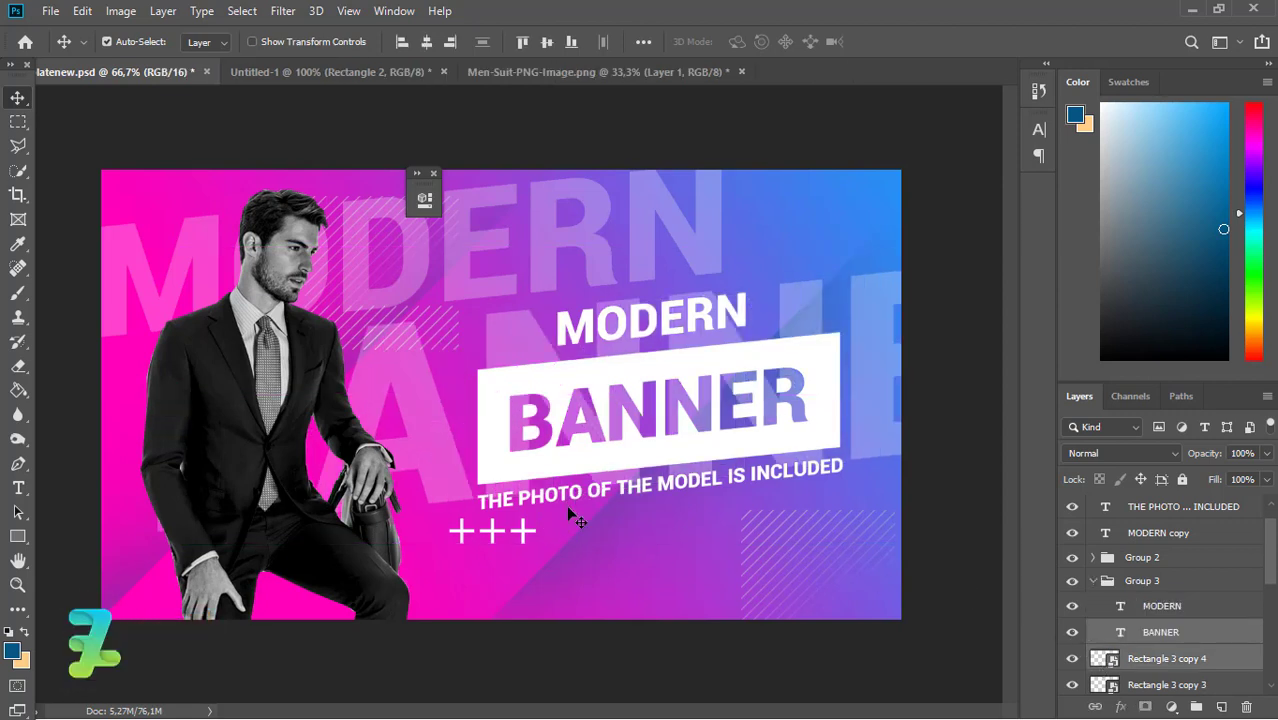
left_click_drag(525, 533, 543, 537)
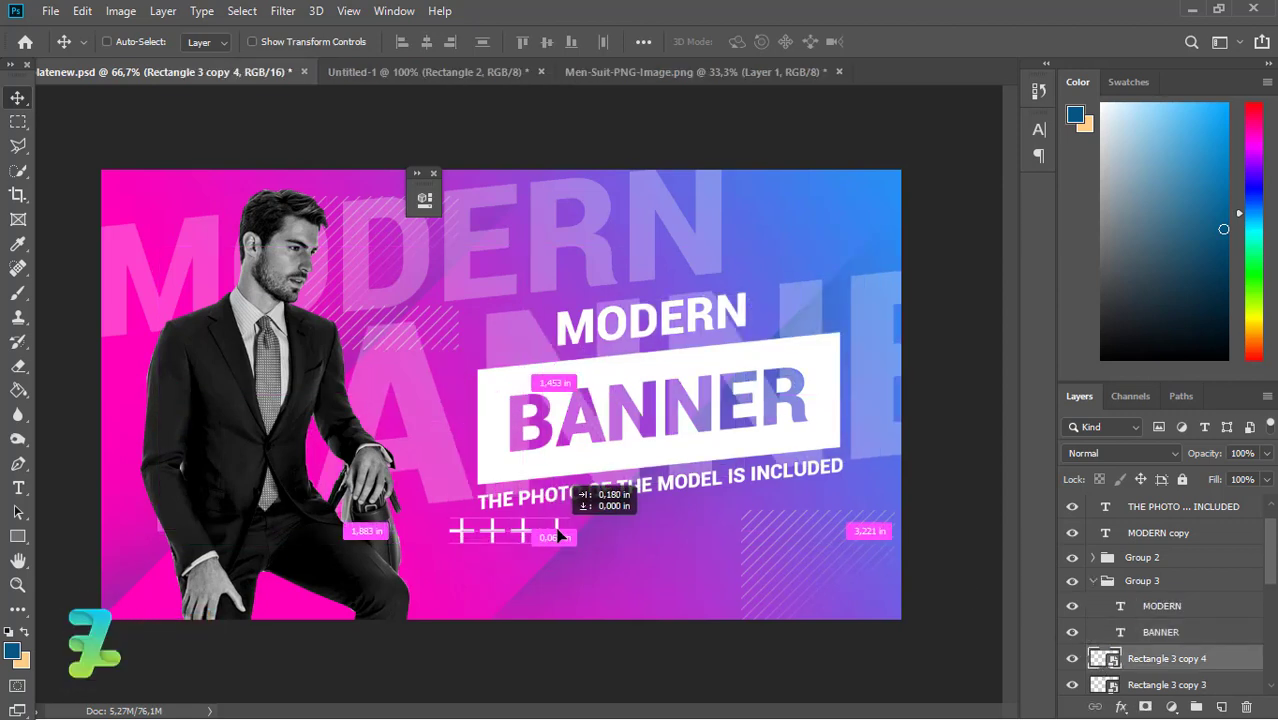
left_click_drag(554, 535, 553, 535)
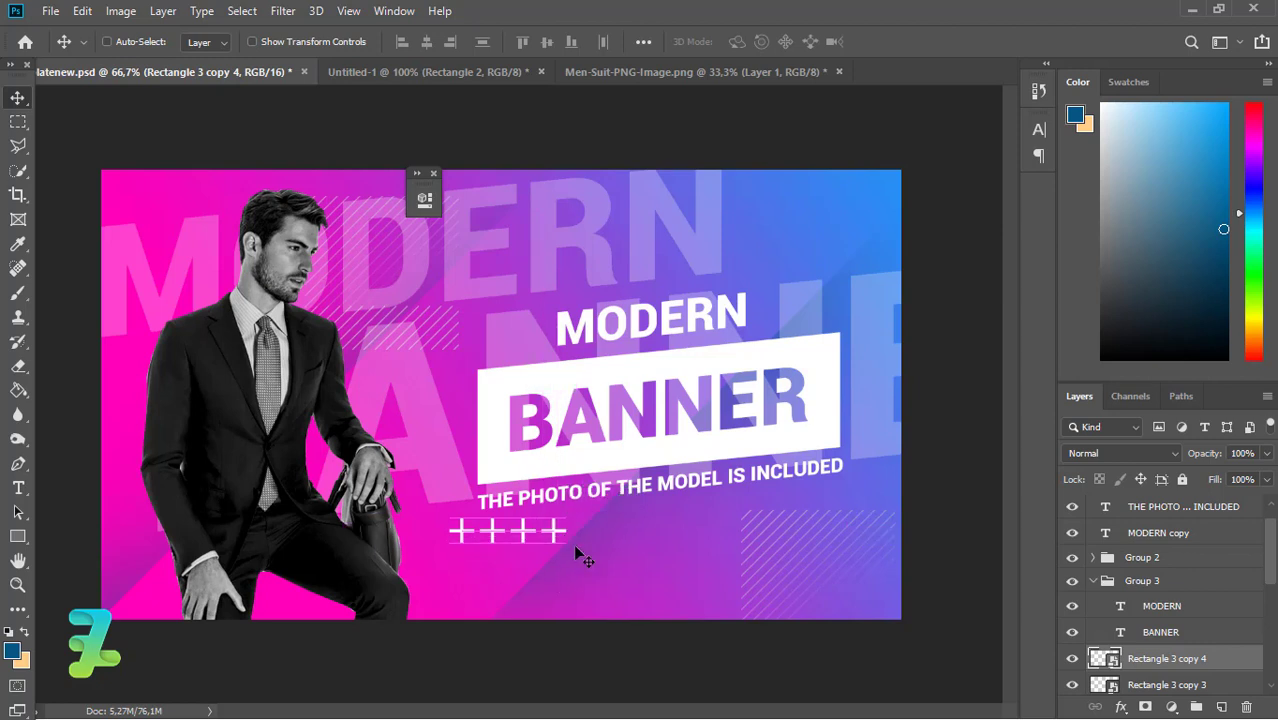
Add more plus-sign copies to extend the row to seven.
key("ctrl")
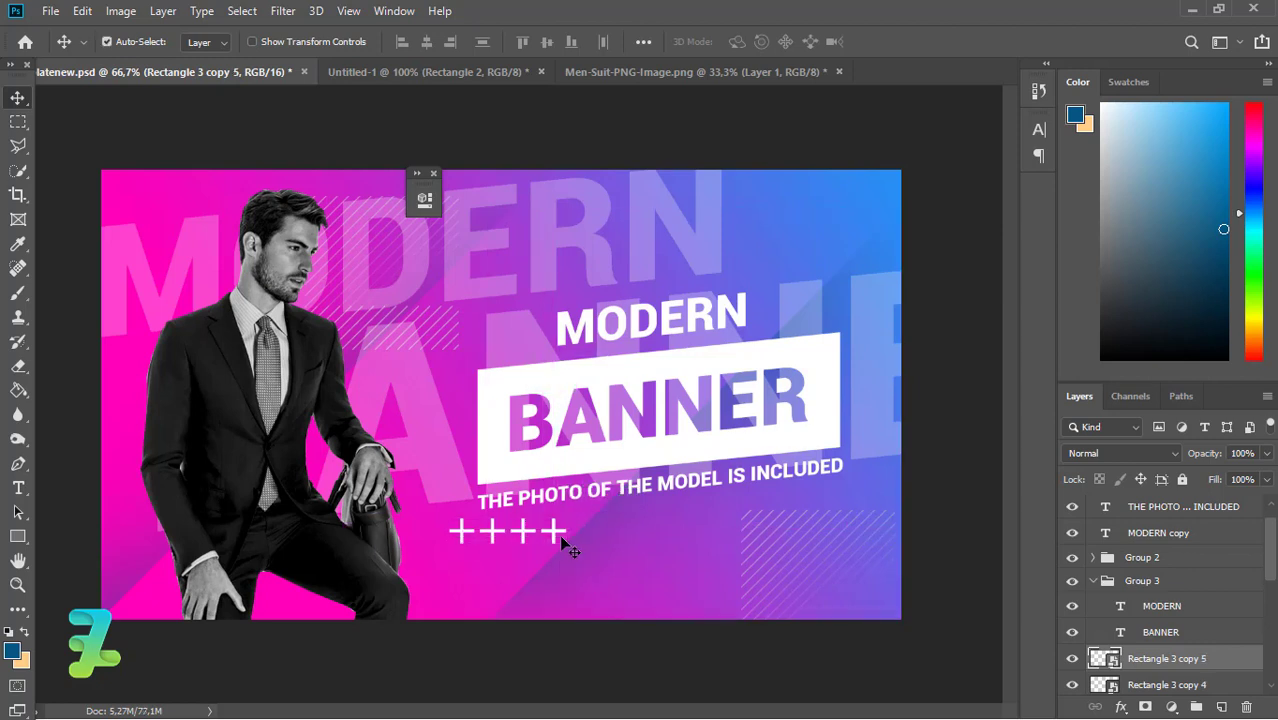
key("alt+bracketright")
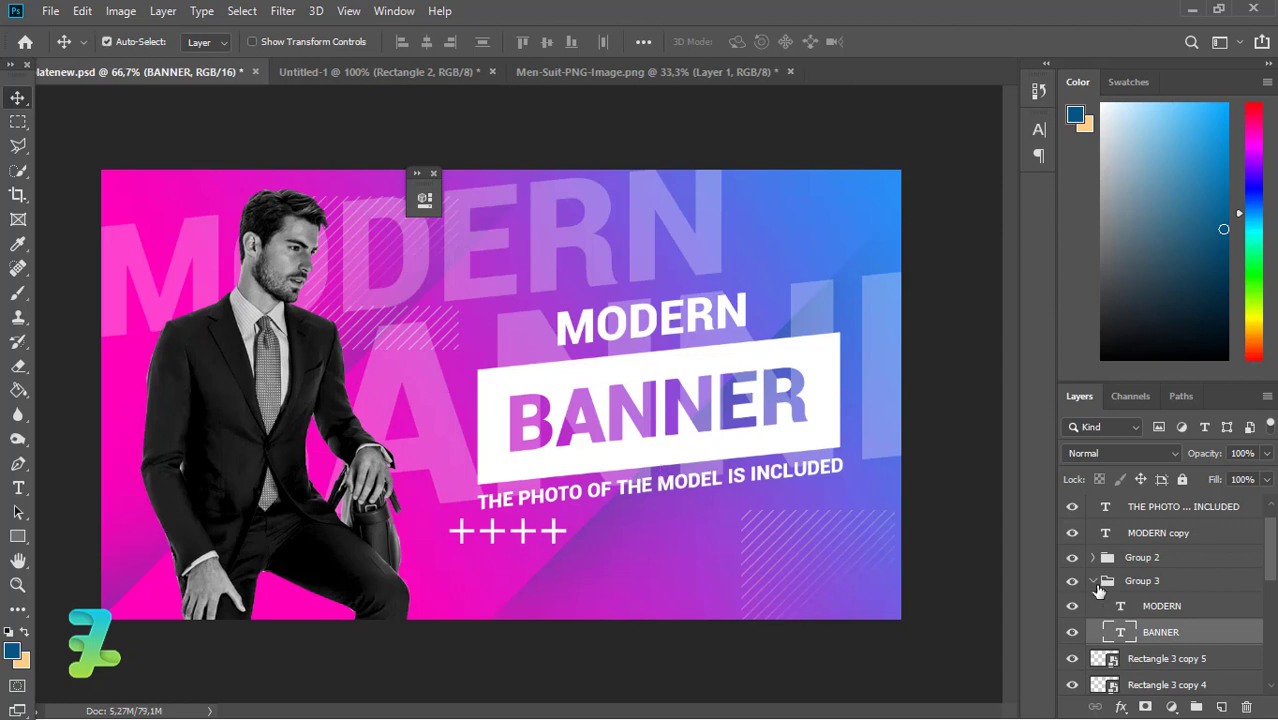
left_click(1093, 581)
left_click(590, 535)
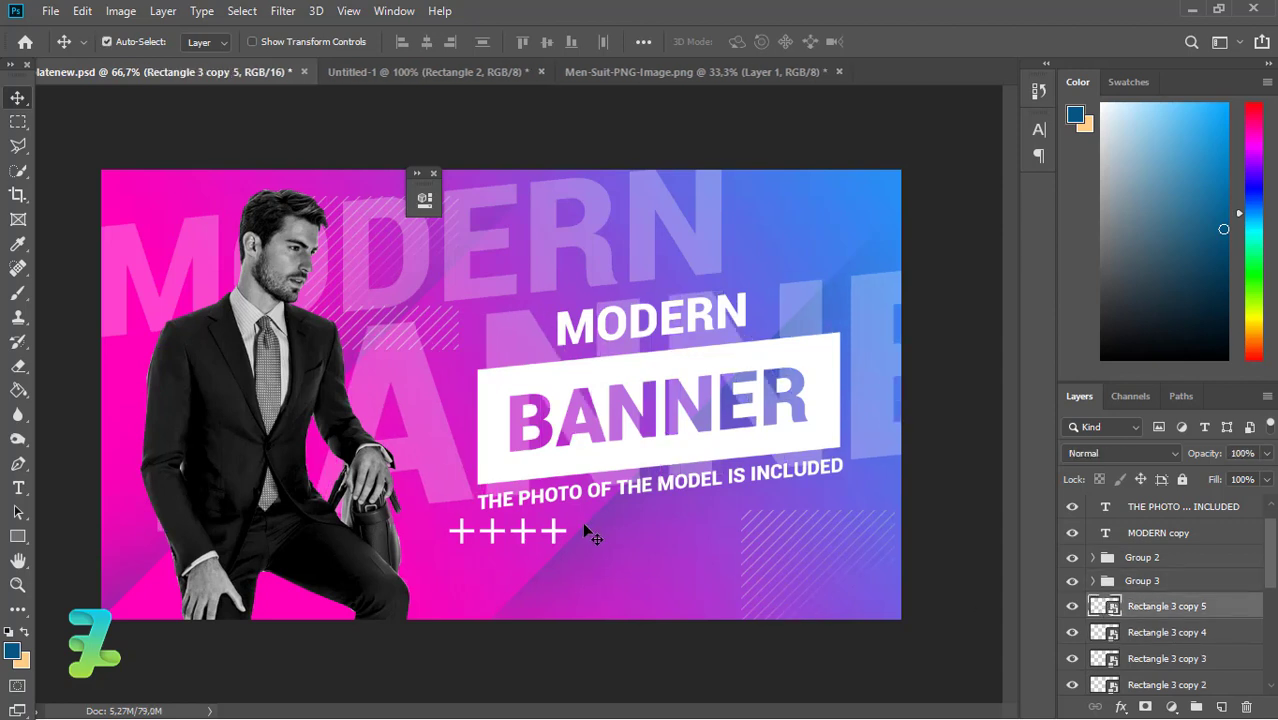
left_click_drag(559, 538, 626, 535)
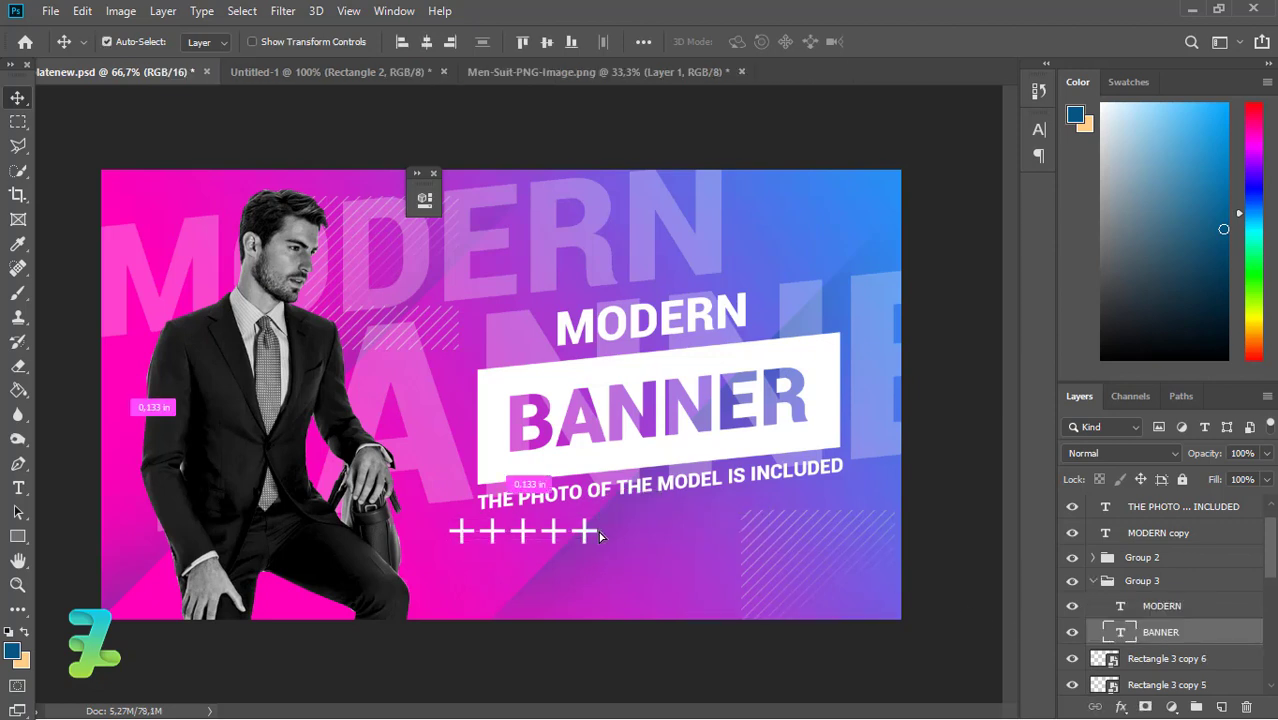
left_click(1072, 581)
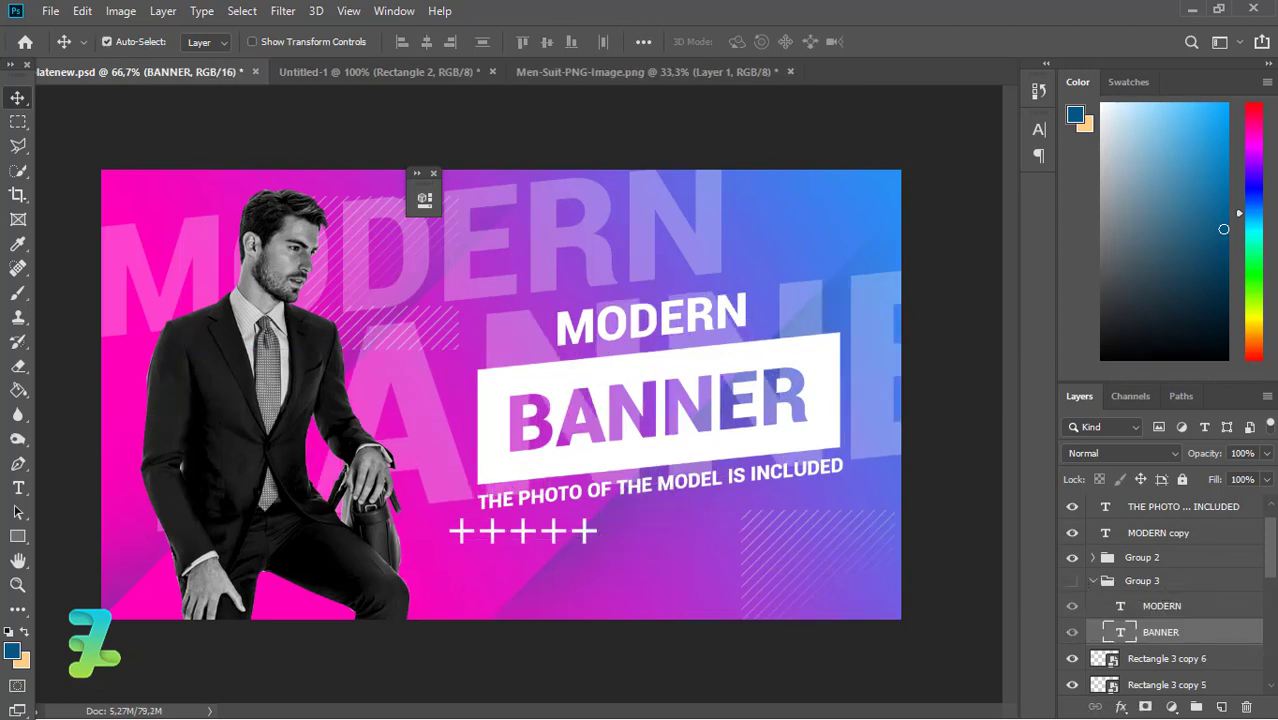
left_click(1104, 660)
left_click_drag(588, 536, 617, 540)
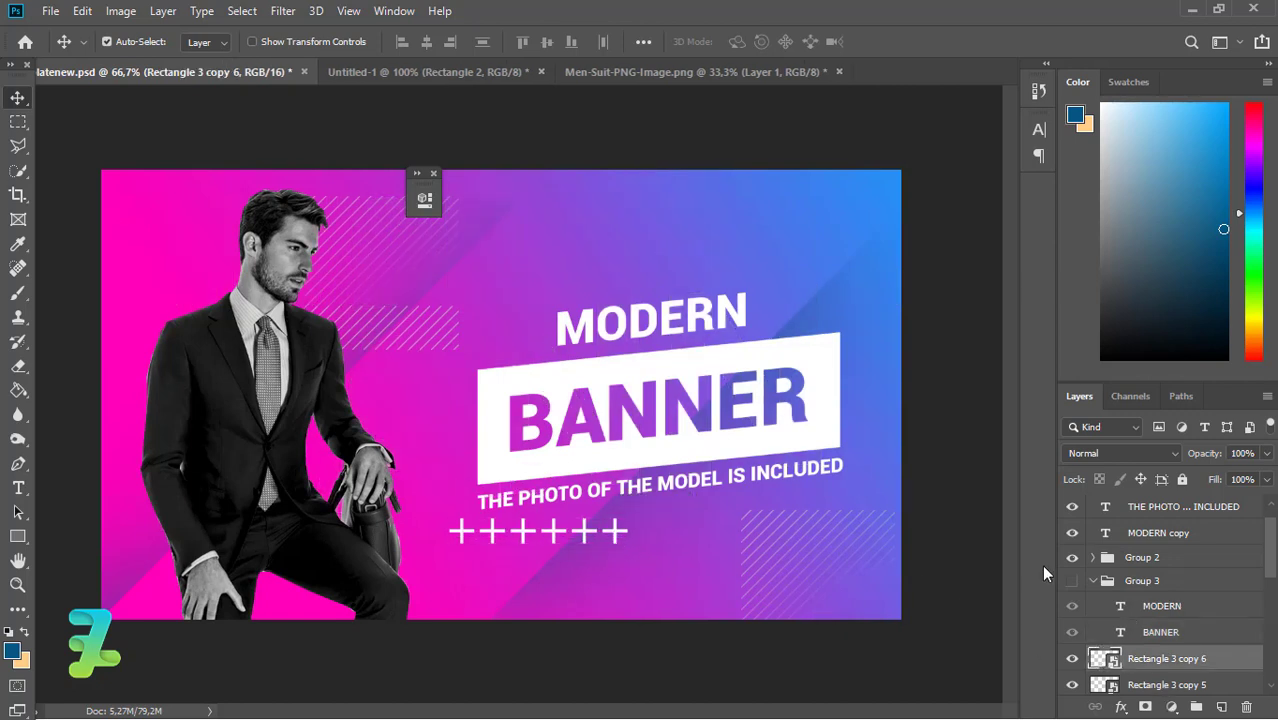
Select all the plus-sign layers and group them into Group 4.
left_click(1072, 581)
mouse_move(1269, 561)
left_mouse_down()
mouse_move(1268, 604)
mouse_move(1268, 588)
left_mouse_up()
left_click(1236, 622, "shift")
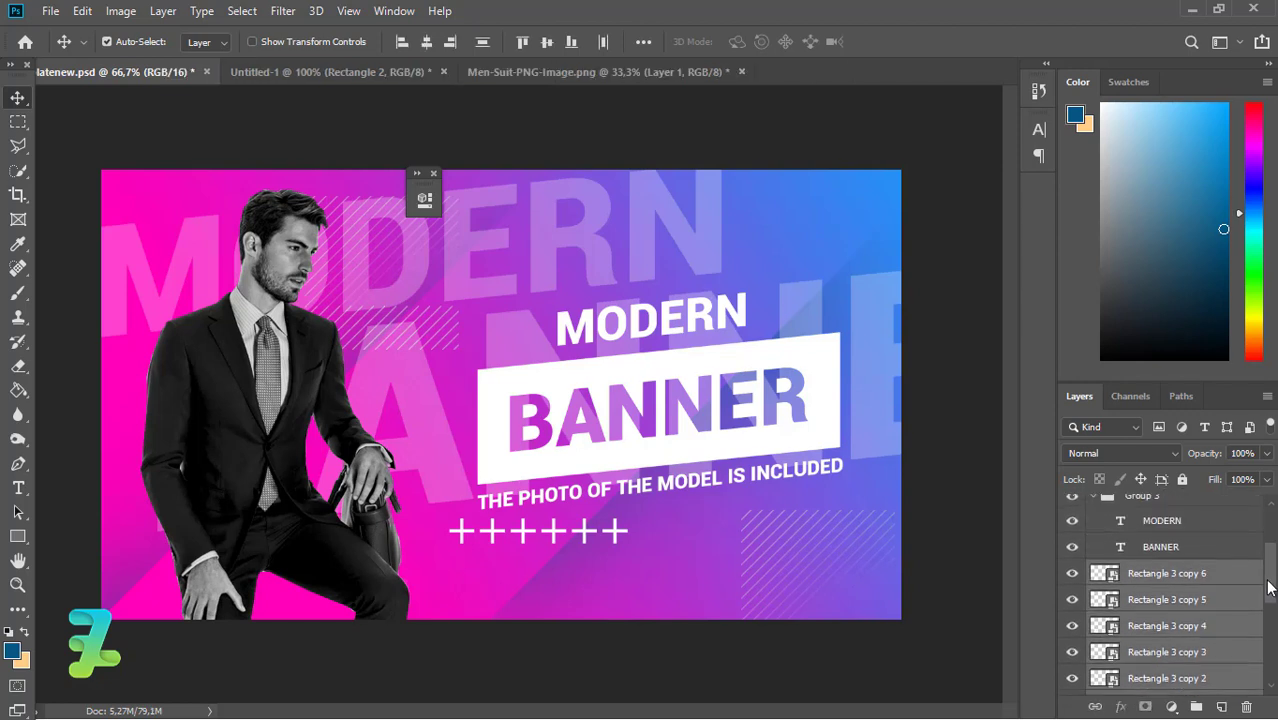
key("ctrl+g")
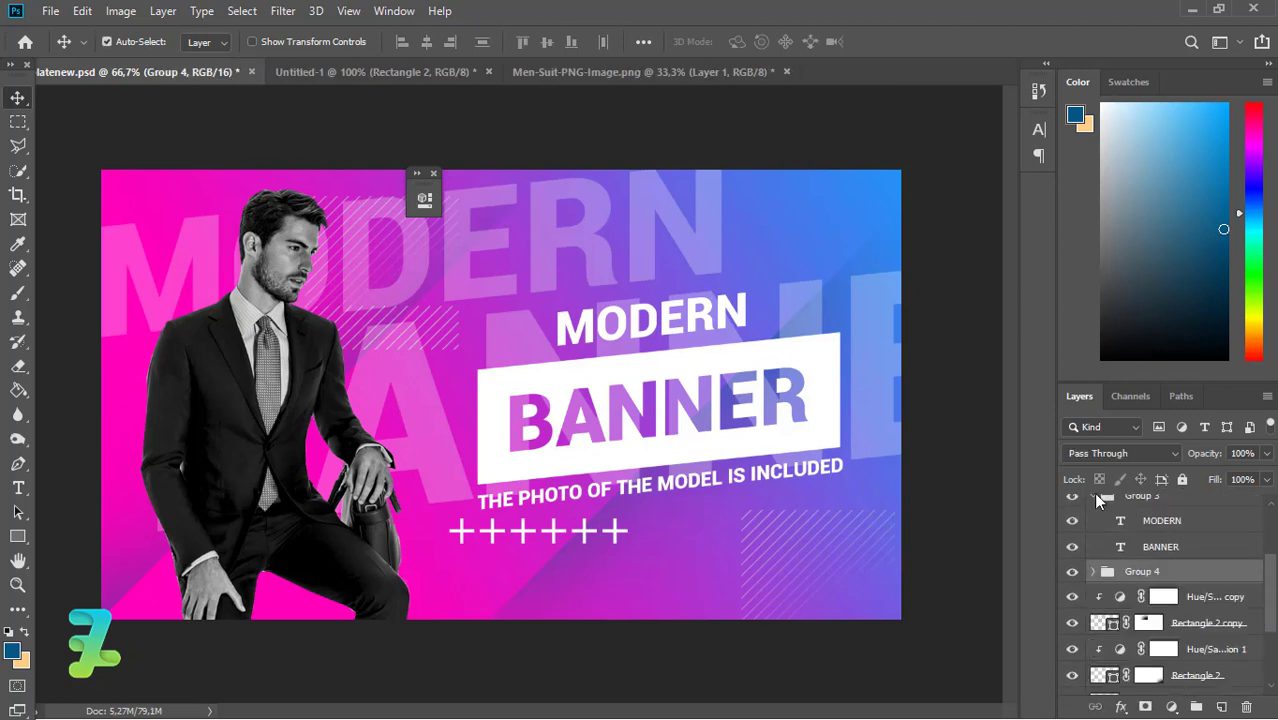
Convert Group 4 into a smart object.
left_click(1095, 497)
right_click(1134, 522)
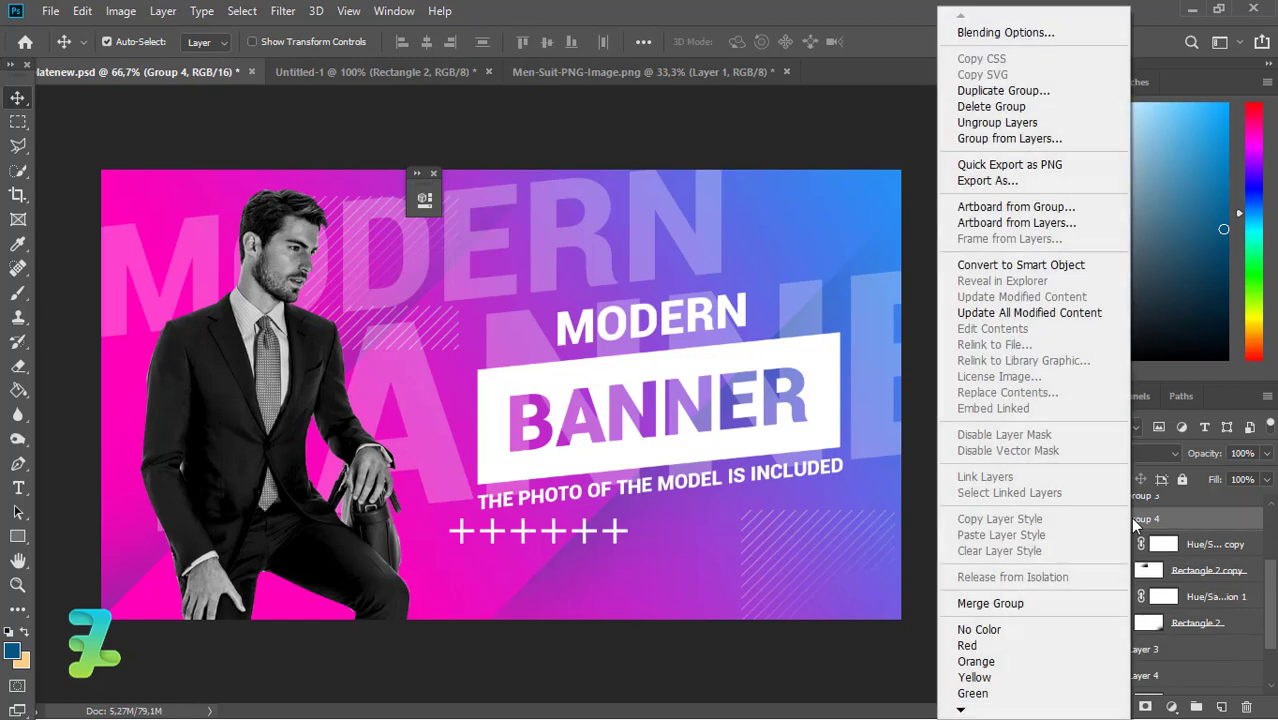
left_click(1003, 264)
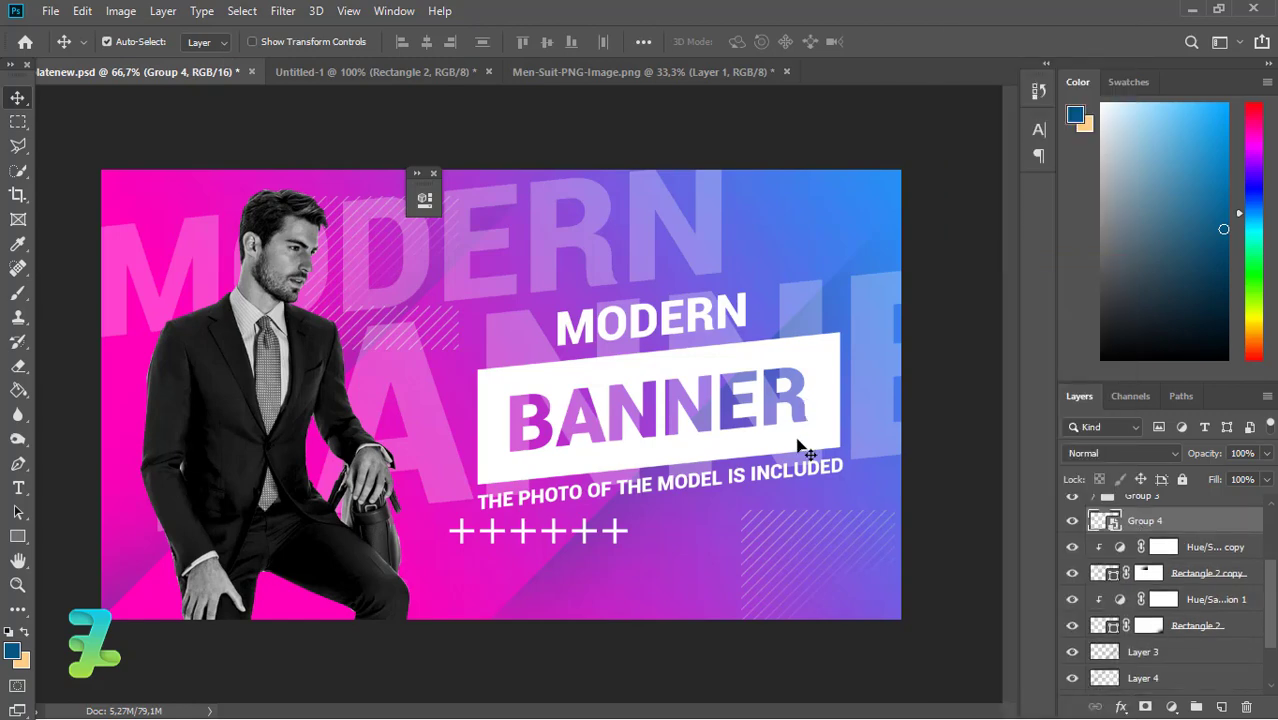
key("ctrl")
Scale the plus-sign row to about 62% and nudge it left under the tagline.
key("ctrl+t")
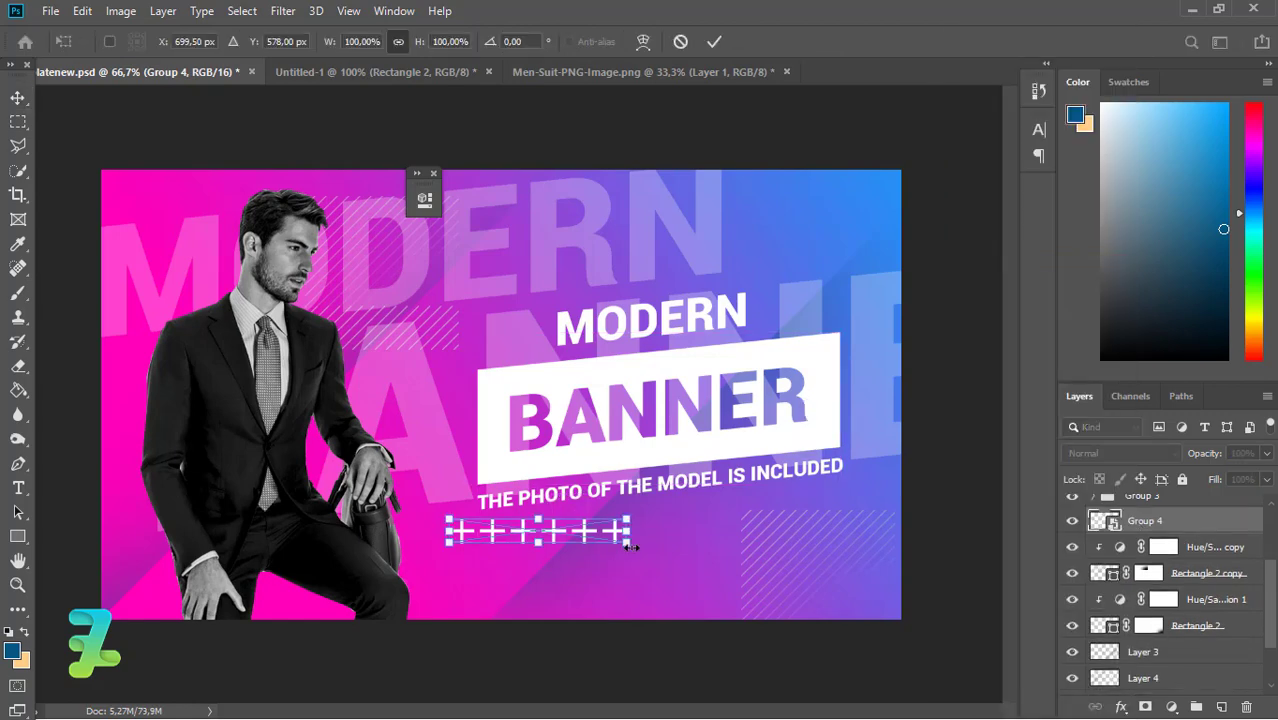
left_click_drag(627, 541, 595, 538)
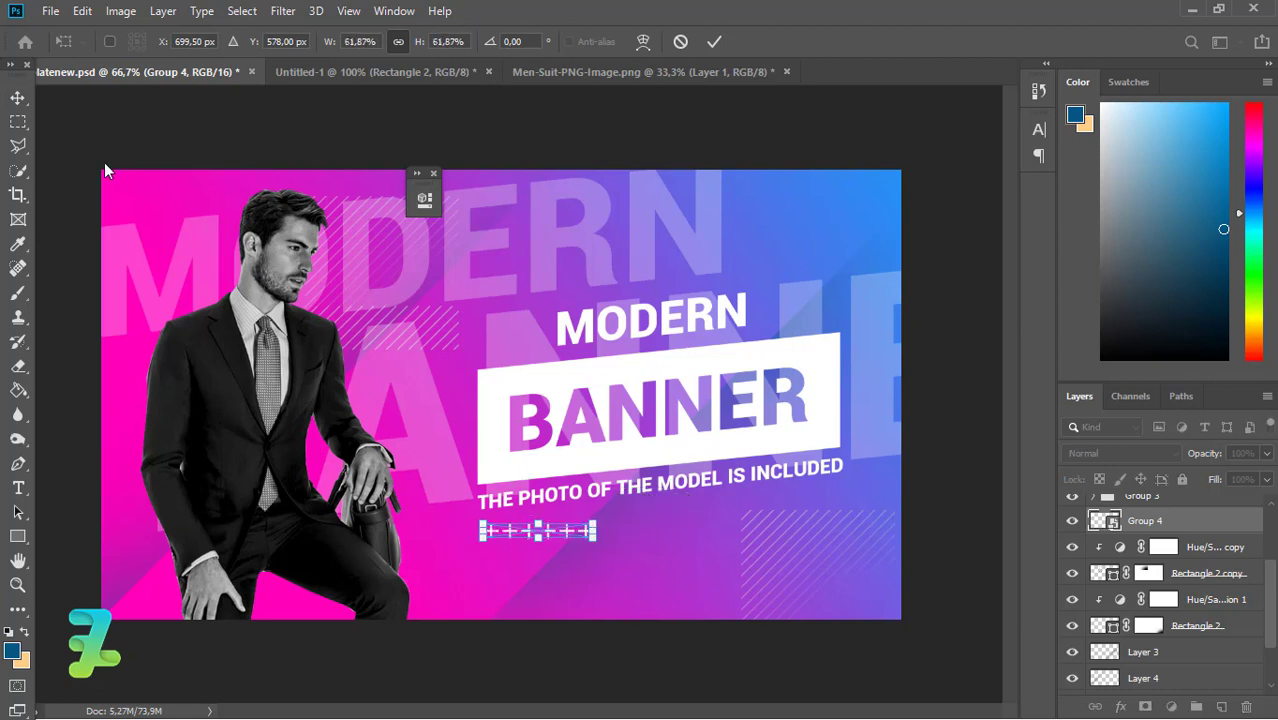
left_click(17, 100)
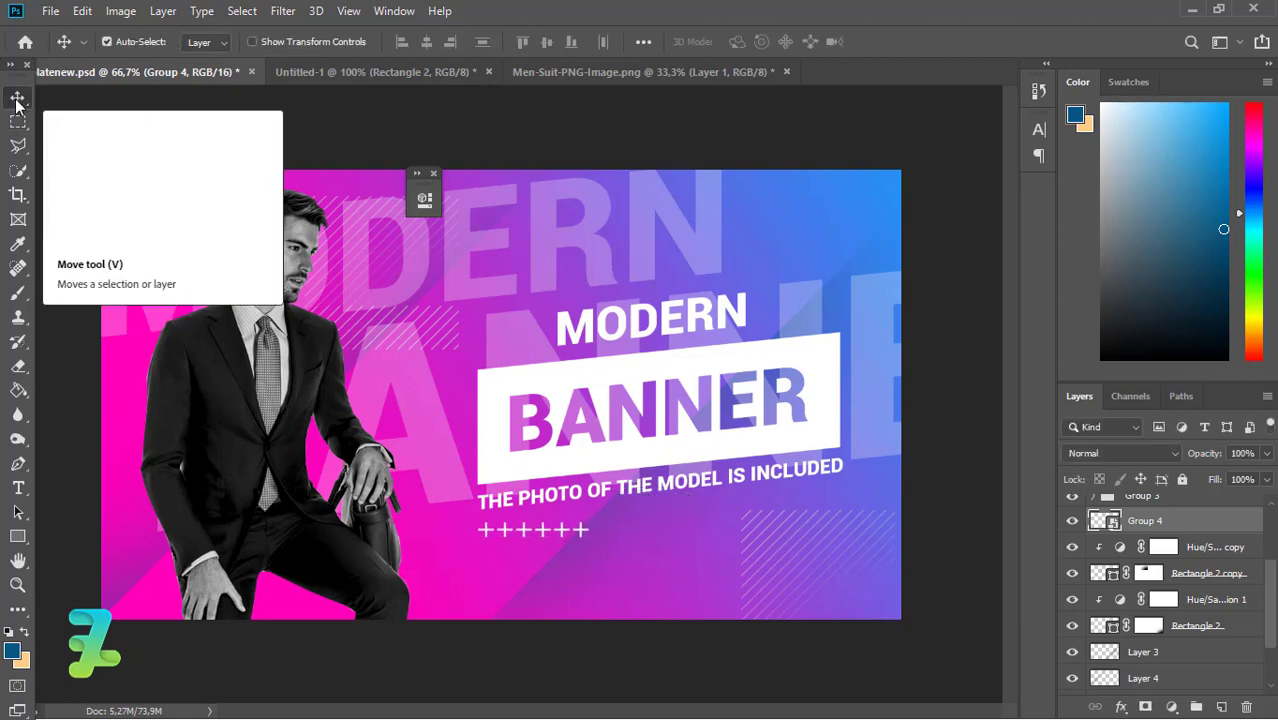
key("shift+Left")
key("shift+Left")
key("shift+Left")
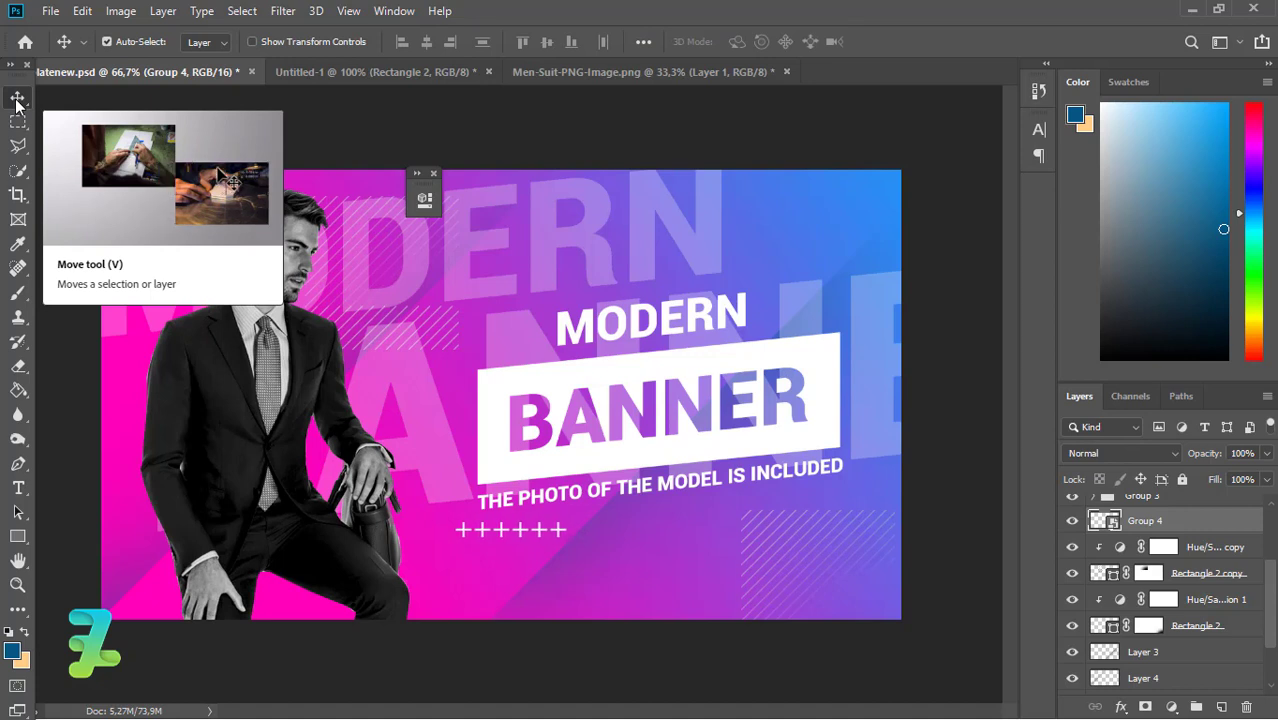
key("shift+Left")
key("shift+Left")
key("shift+Left")
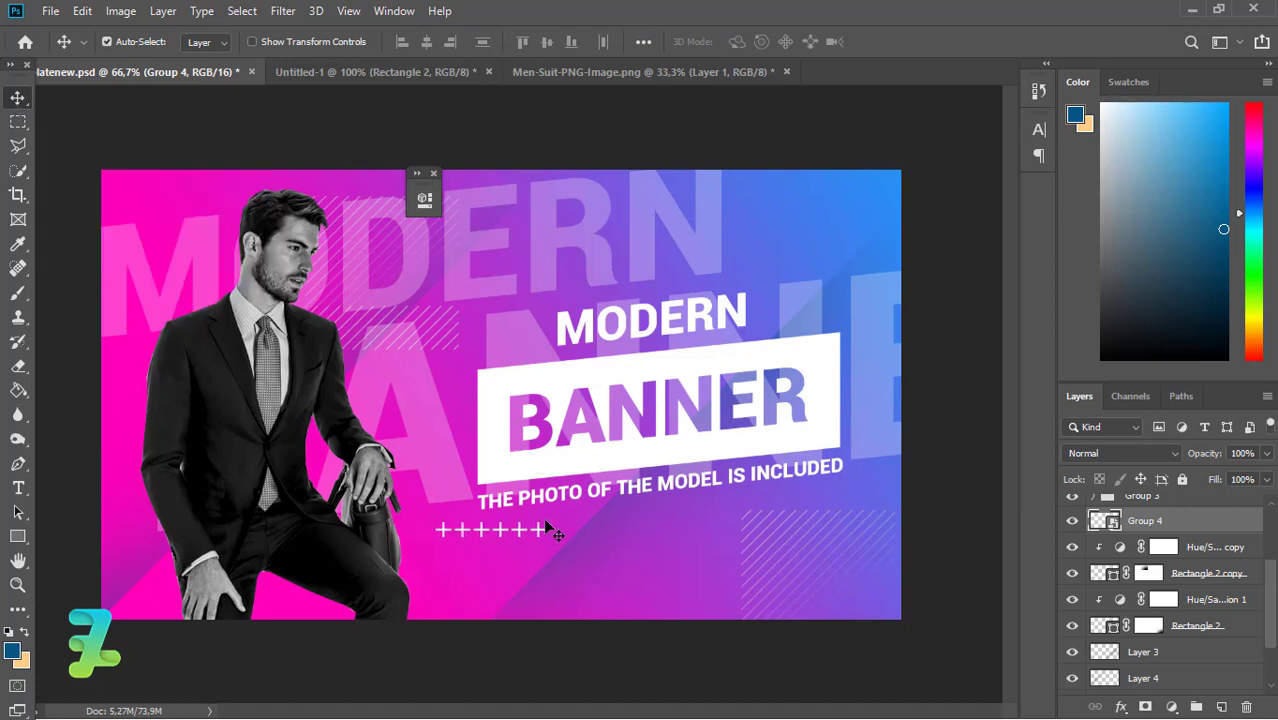
left_click(540, 535)
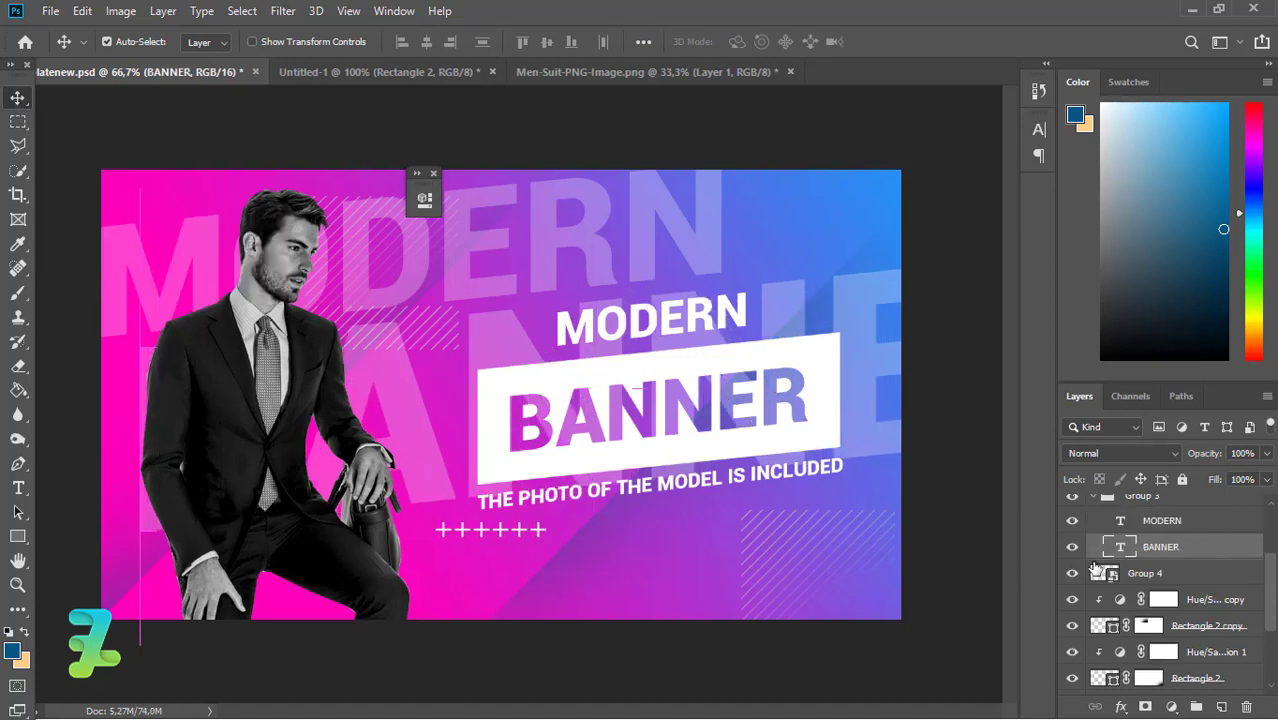
Reposition the plus-sign row and duplicate it, dismissing a no-layer-selected error.
mouse_move(536, 537)
left_mouse_down()
mouse_move(505, 532)
mouse_move(621, 532)
left_mouse_up()
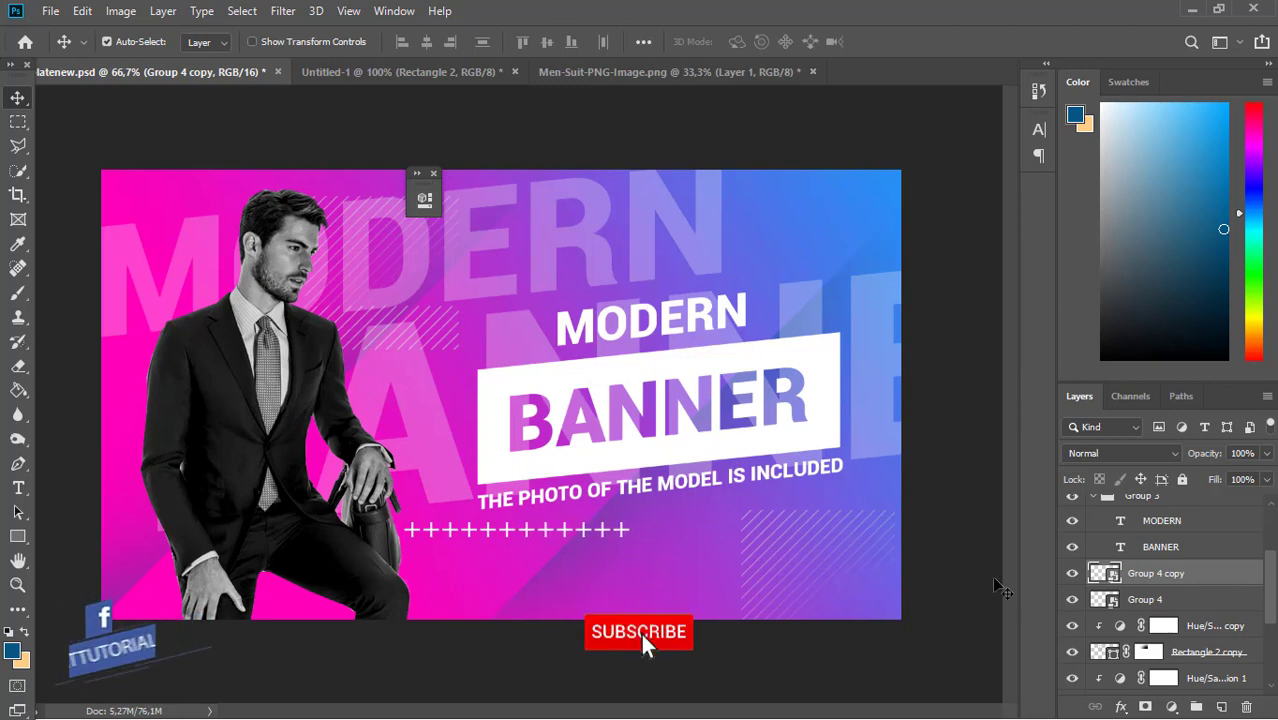
left_click(1115, 600, "shift")
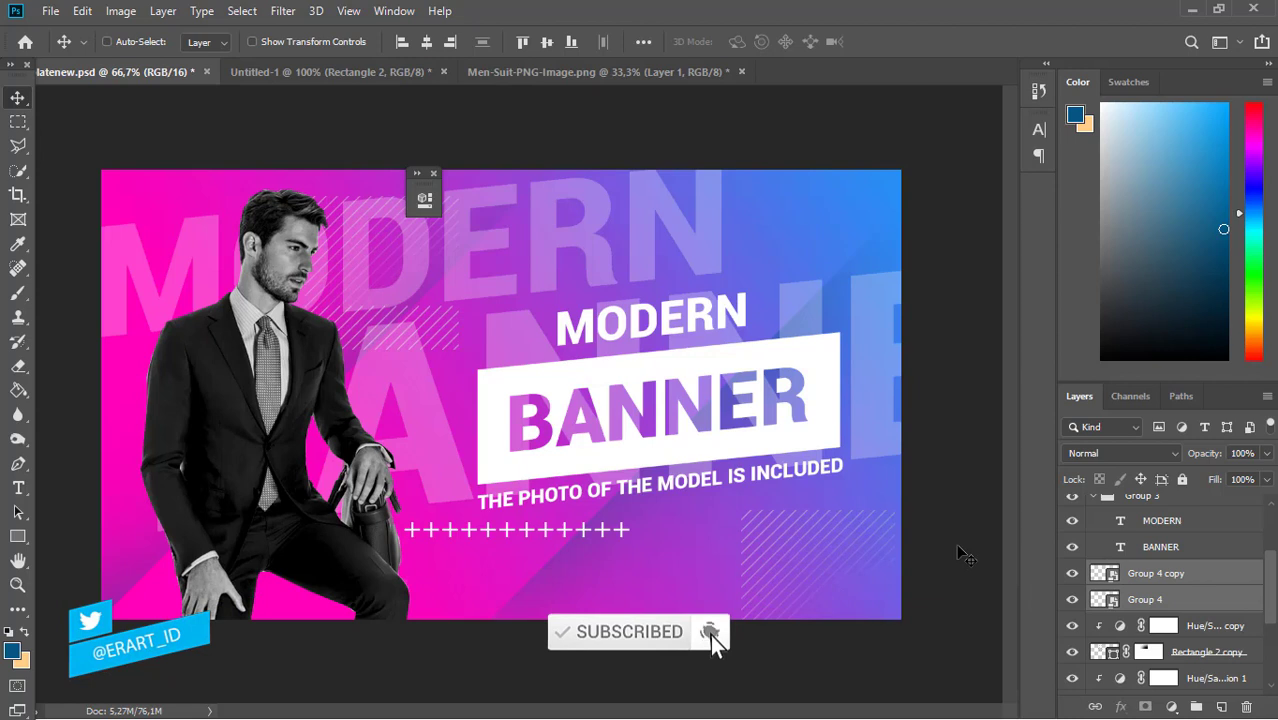
key("ctrl+j")
left_click(528, 540)
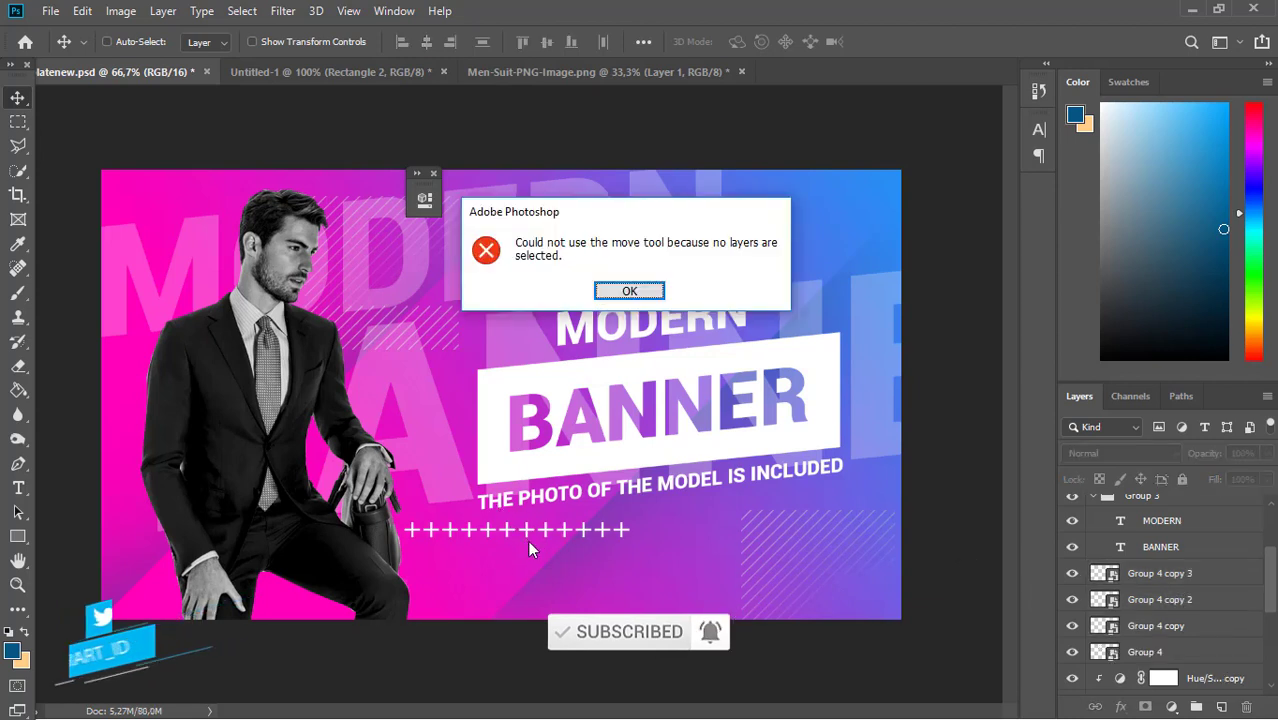
left_click(629, 291)
Nudge the copied rows down and duplicate them again to make three stacked rows.
left_click(1100, 600)
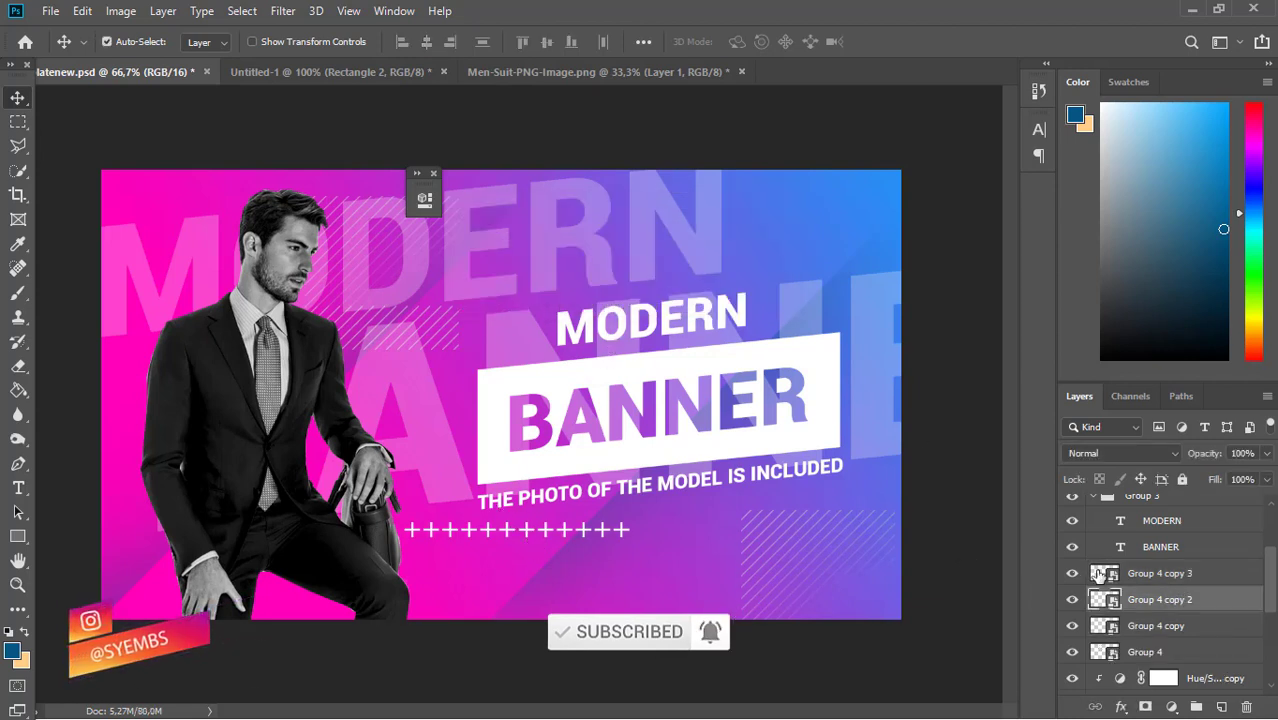
left_click(1100, 575, "shift")
key("Down")
key("Down")
key("Down")
key("Down")
key("Down")
key("Down")
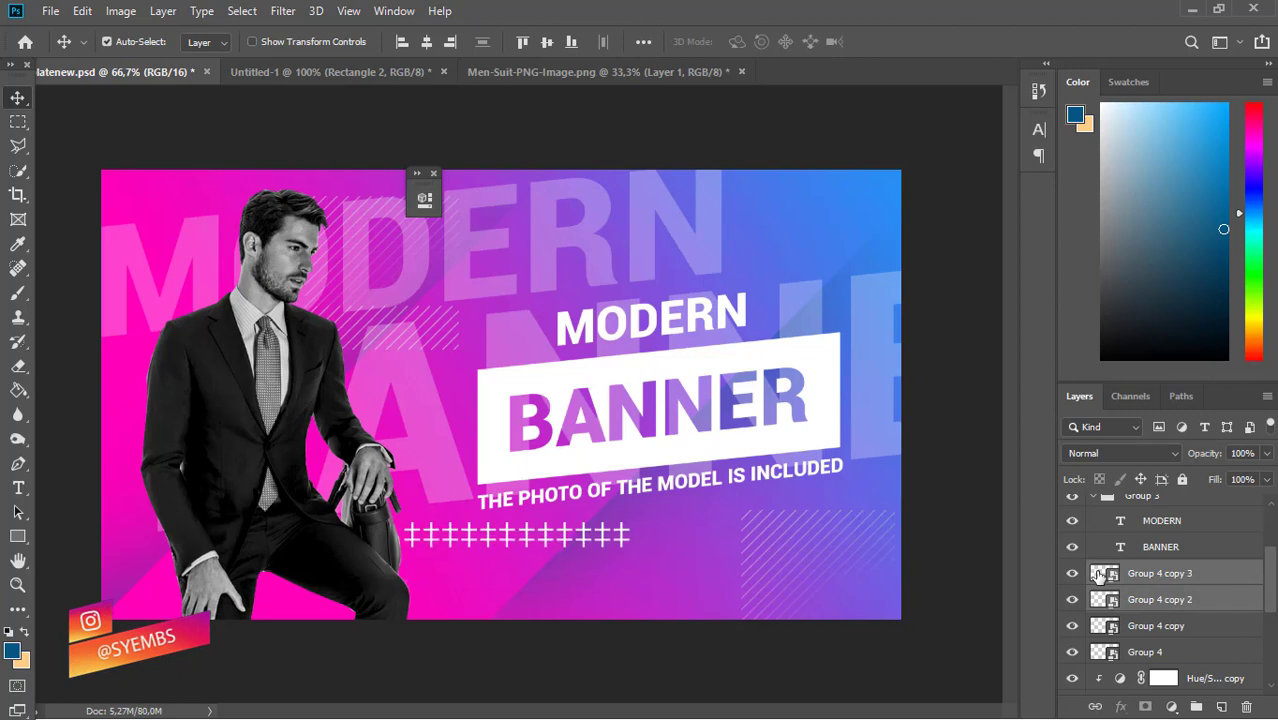
key("Down")
key("Down")
key("Down")
key("Down")
key("Down")
key("Down")
key("Down")
key("Down")
key("Down")
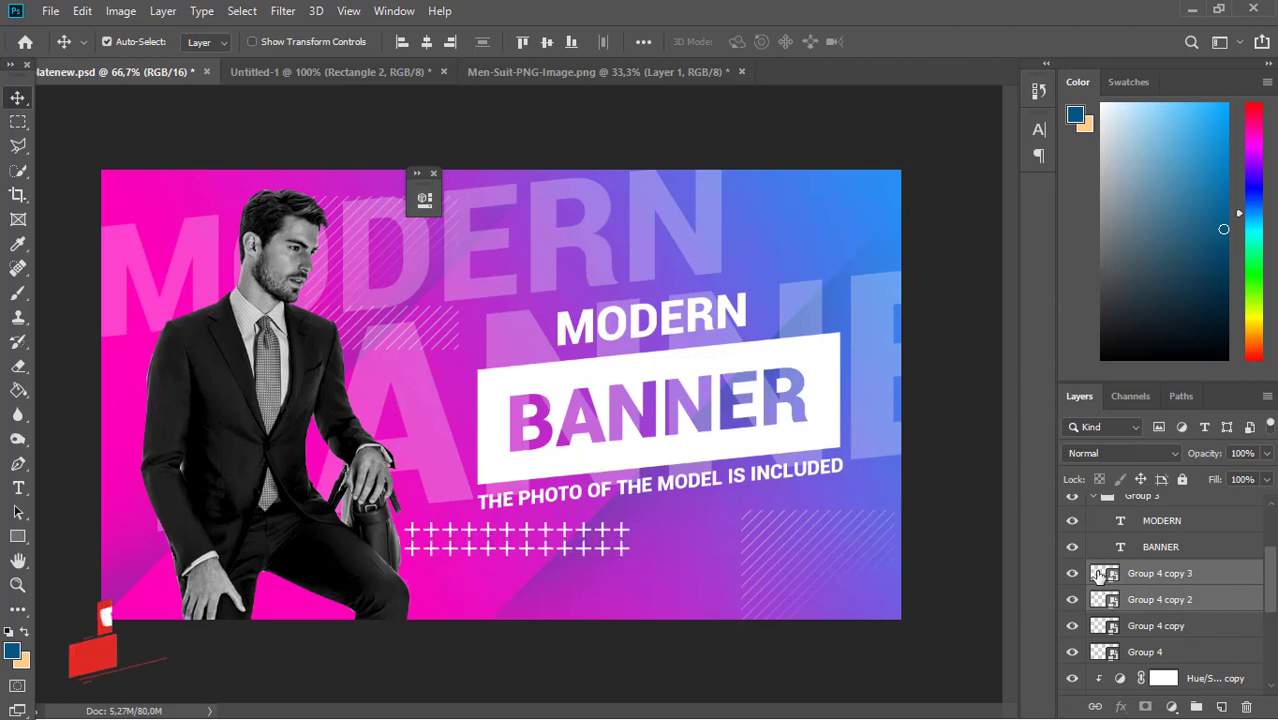
key("ctrl+j")
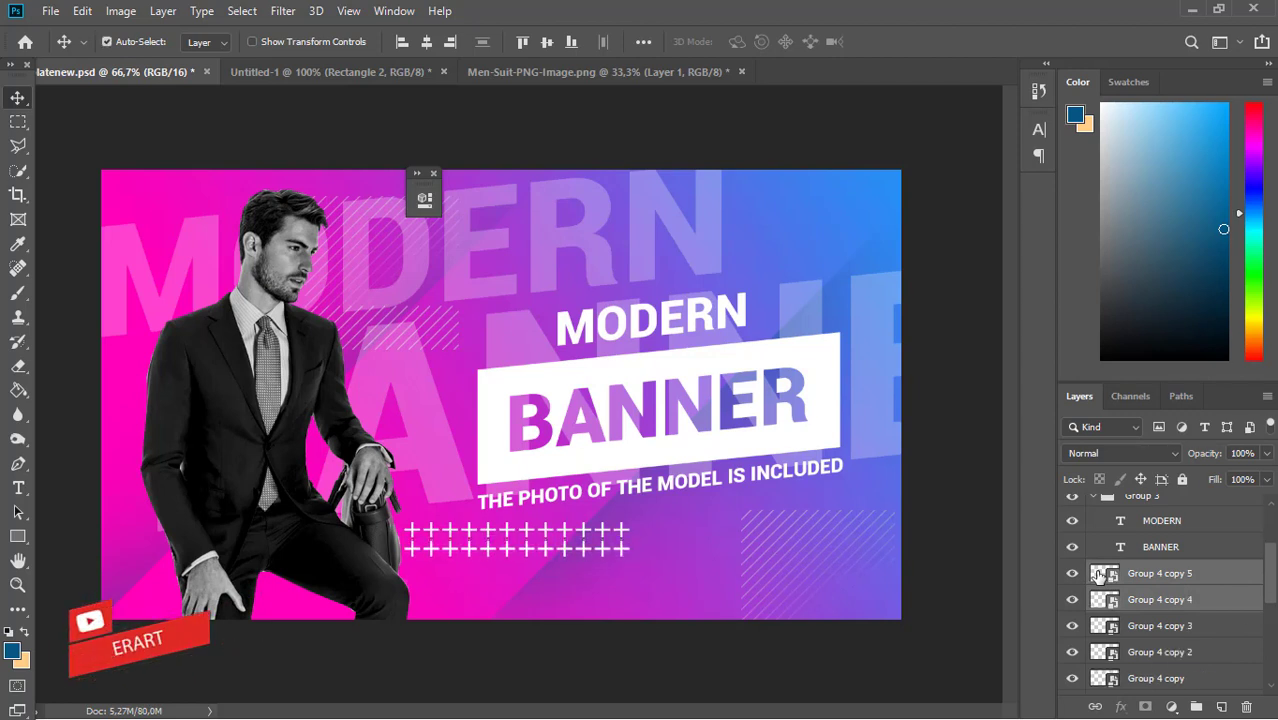
key("Down")
key("Down")
key("Down")
key("Down")
key("Down")
key("Down")
key("Down")
key("Down")
key("Down")
key("Down")
key("Down")
key("Down")
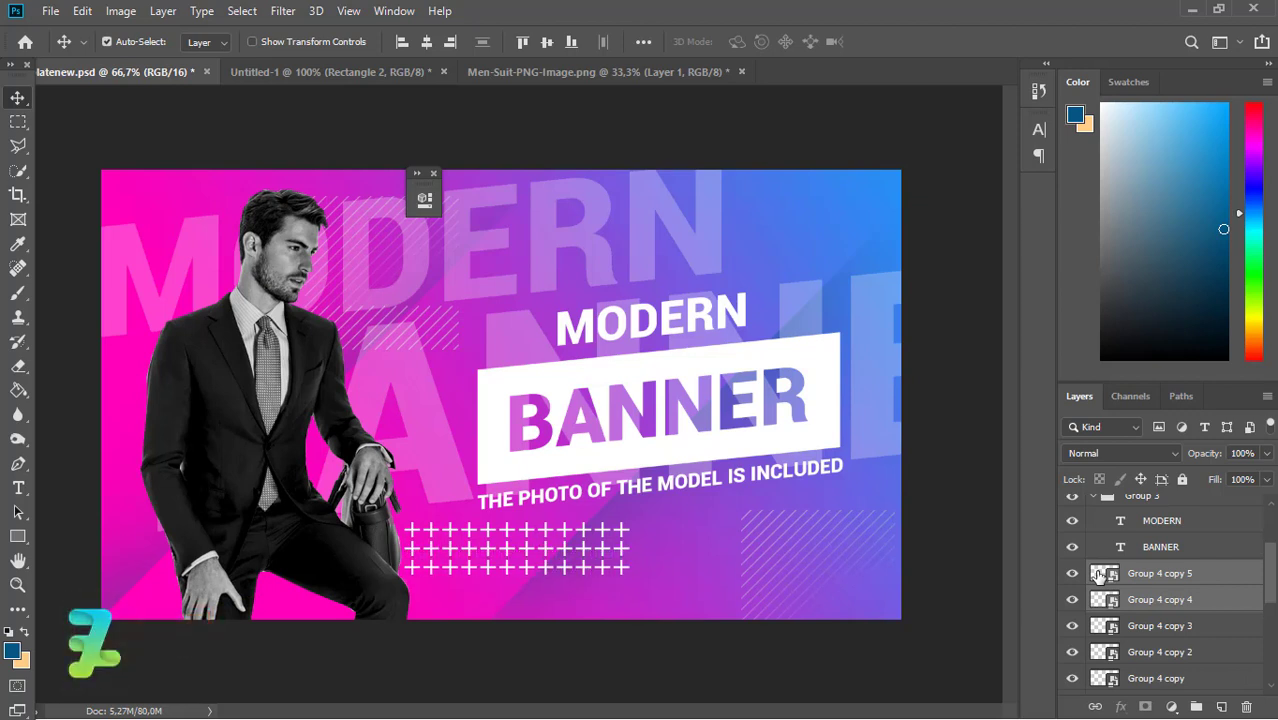
Select all the Group 4 row layers and group them into Group 5.
left_click(1245, 573)
scroll(1235, 600, "down", 3)
left_click(1232, 620, "shift")
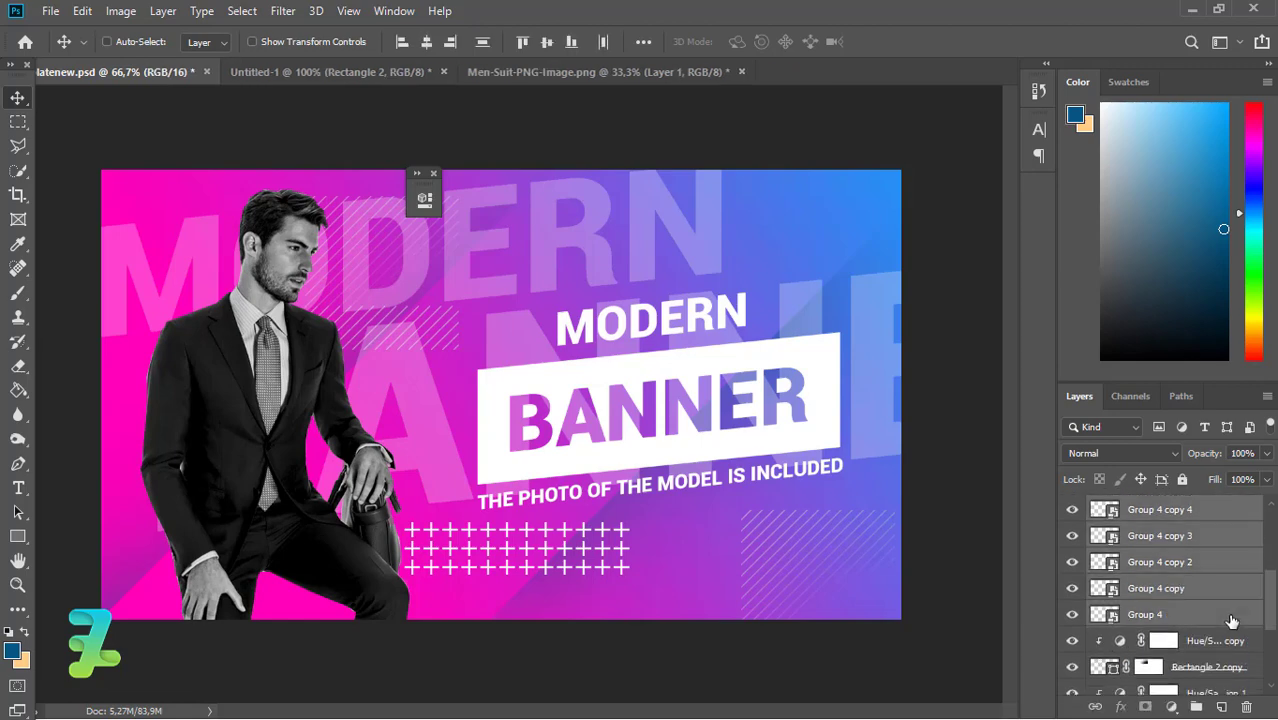
key("ctrl+g")
Duplicate Group 5, rotate it 90° clockwise, and place it at the bottom left.
key("ctrl+j")
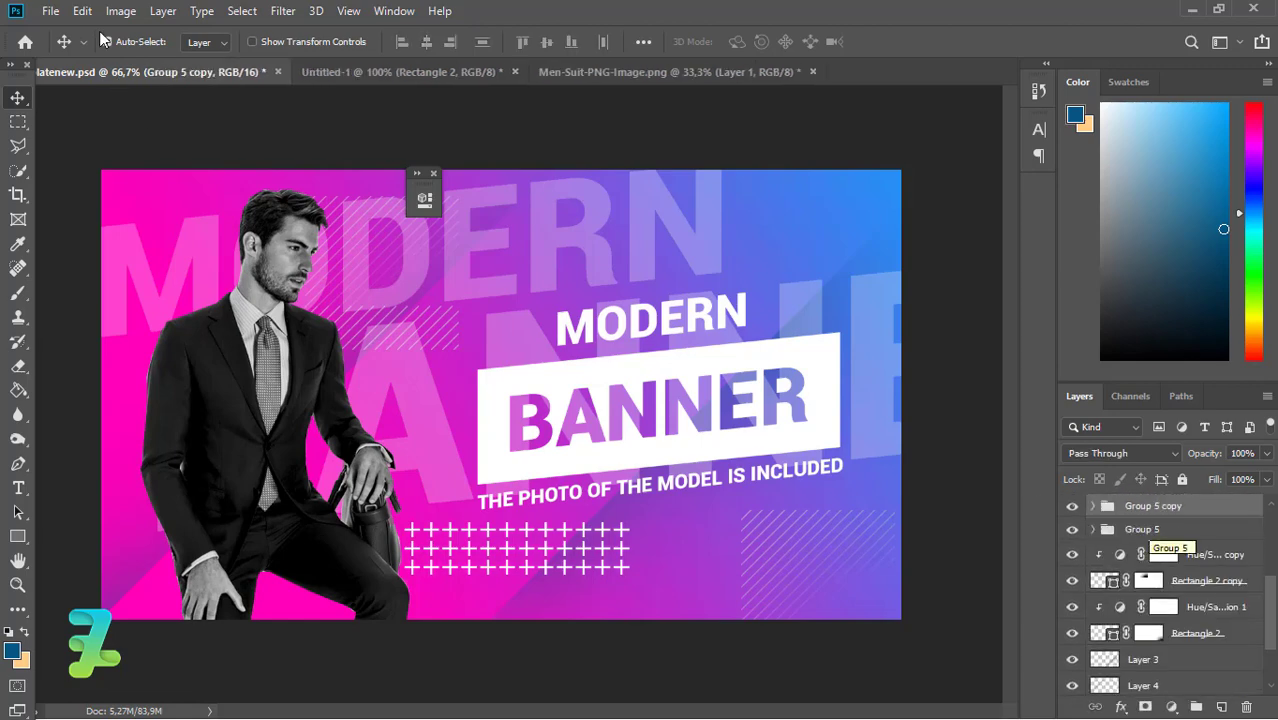
left_click(82, 11)
mouse_move(144, 438)
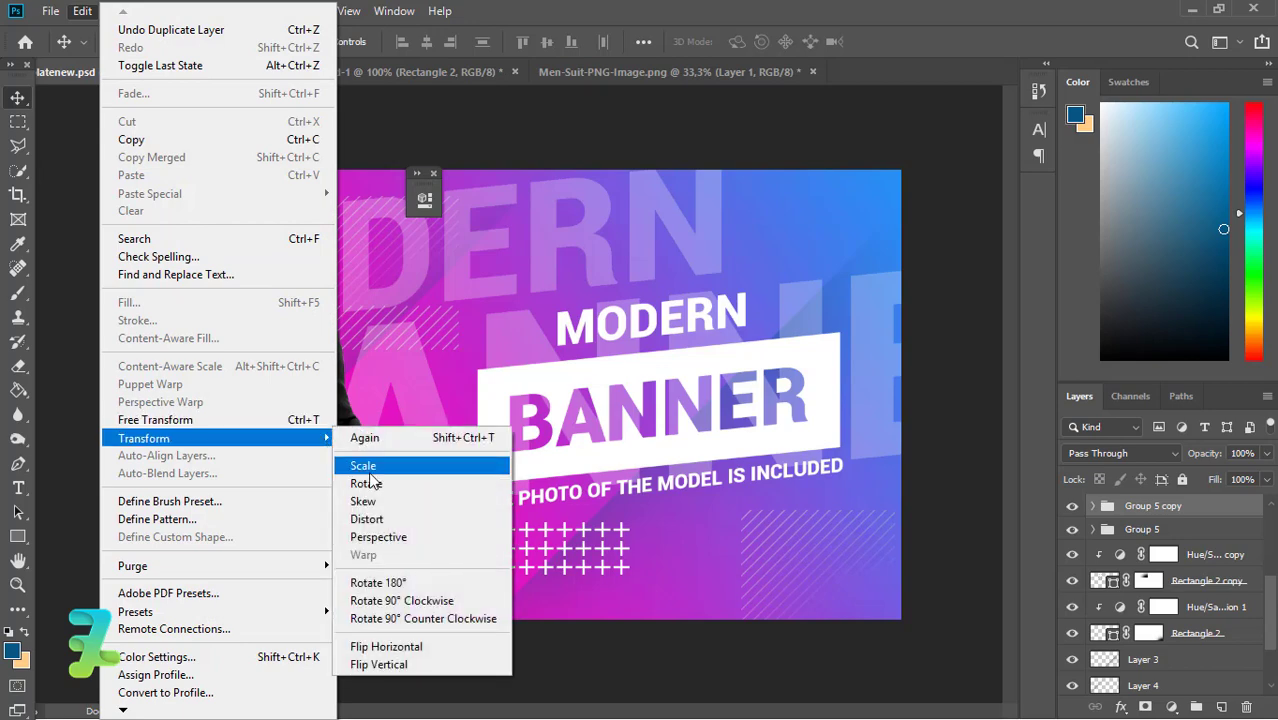
left_click(430, 599)
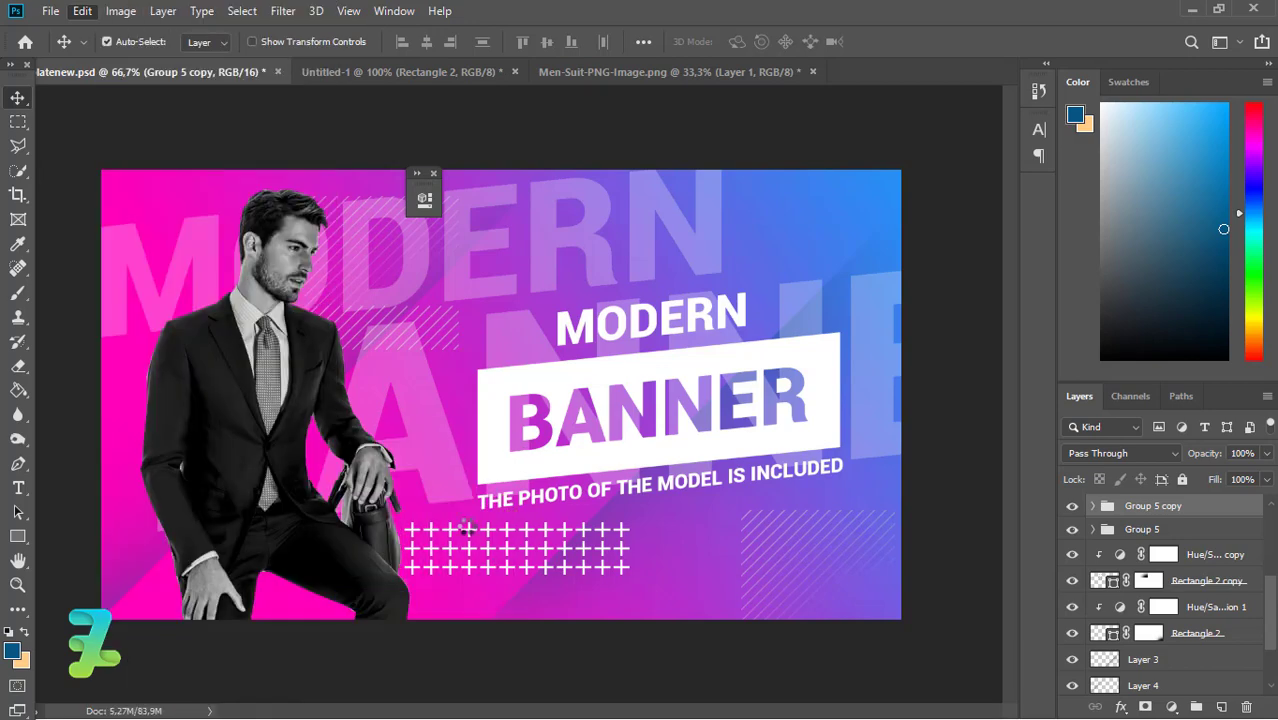
mouse_move(466, 529)
left_mouse_down()
mouse_move(350, 520)
mouse_move(140, 605)
left_mouse_up()
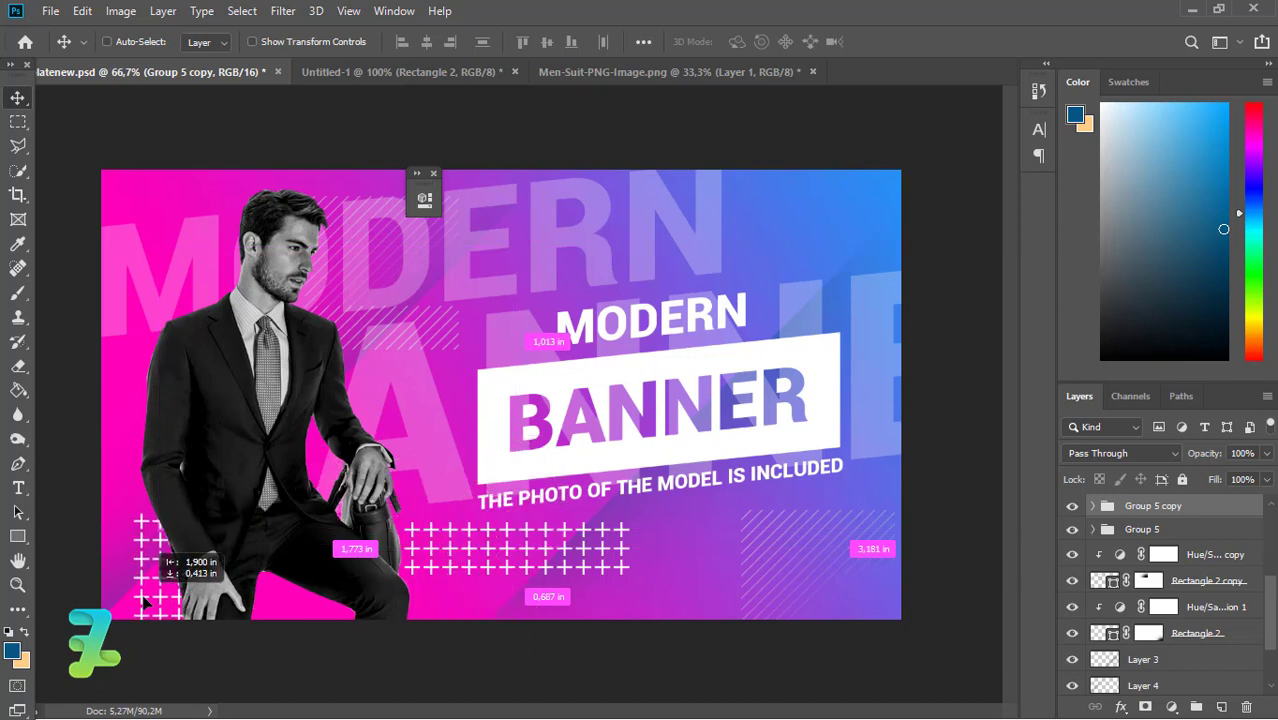
mouse_move(140, 605)
left_mouse_down()
mouse_move(176, 594)
mouse_move(145, 528)
mouse_move(206, 282)
mouse_move(183, 287)
left_mouse_up()
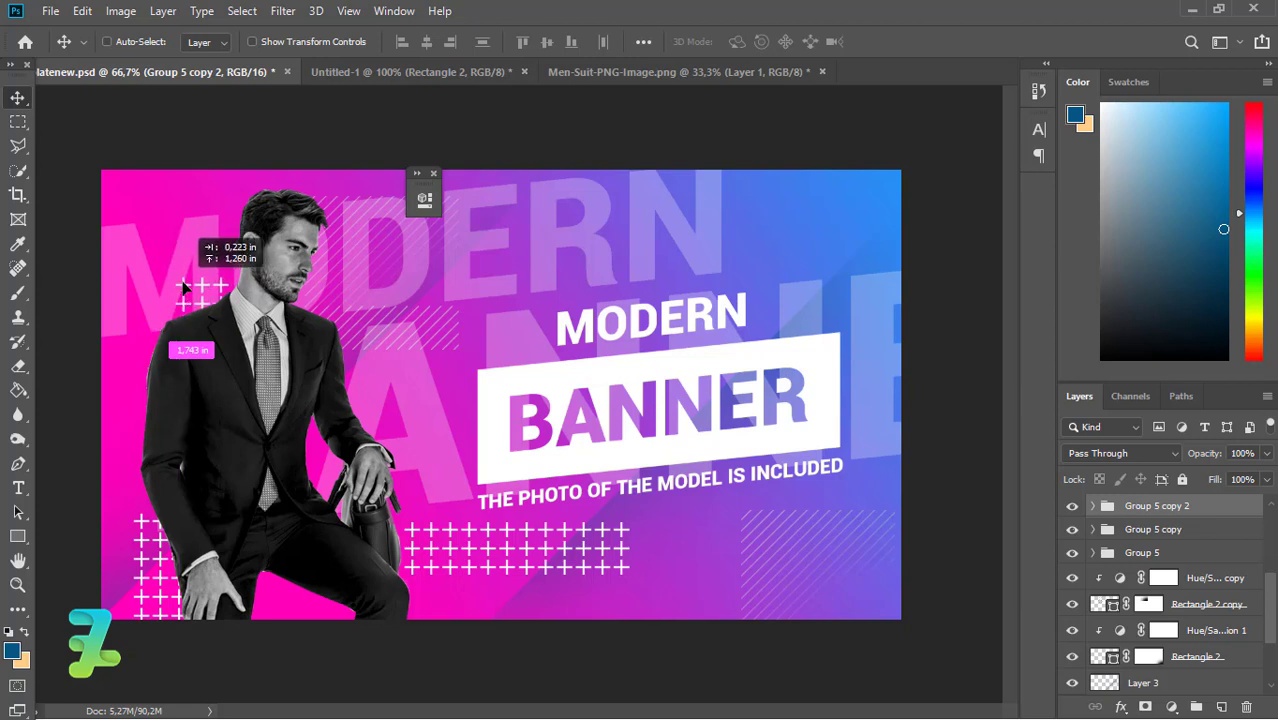
Place grid copies beside the man's head and above the MODERN lettering.
left_click_drag(183, 287, 183, 287)
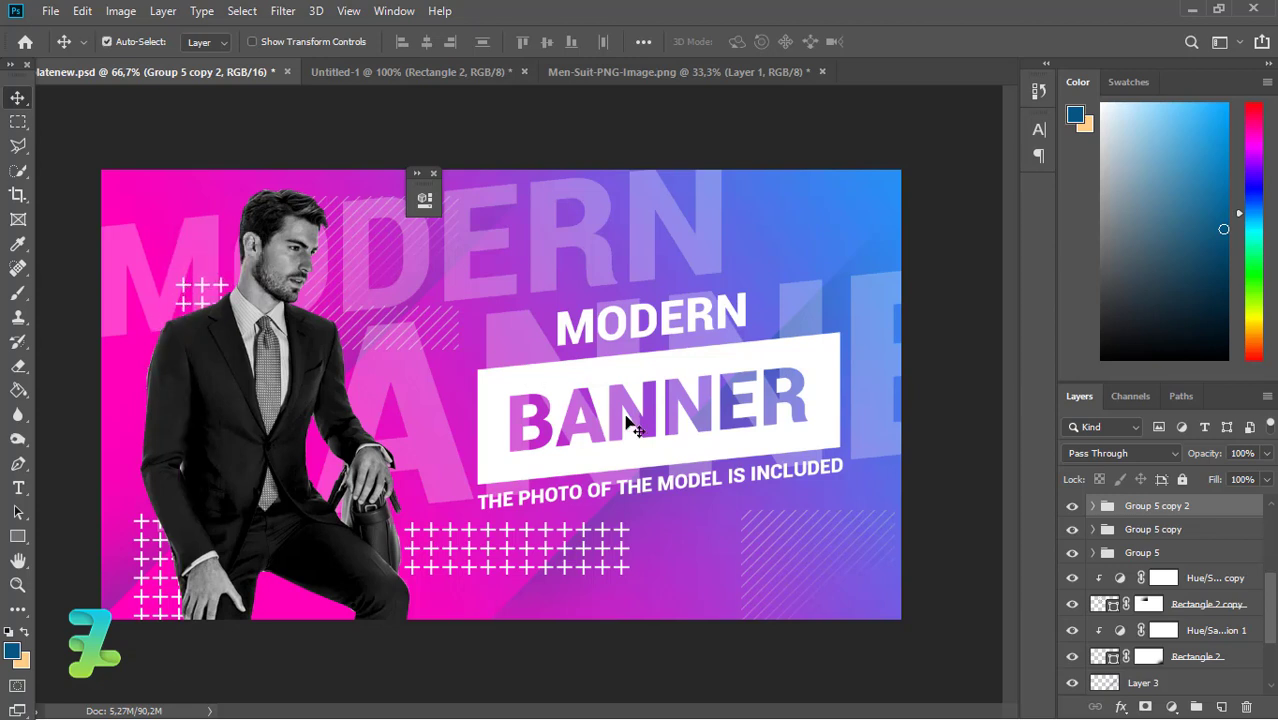
key("ctrl")
left_click(1108, 558)
key("ctrl+j")
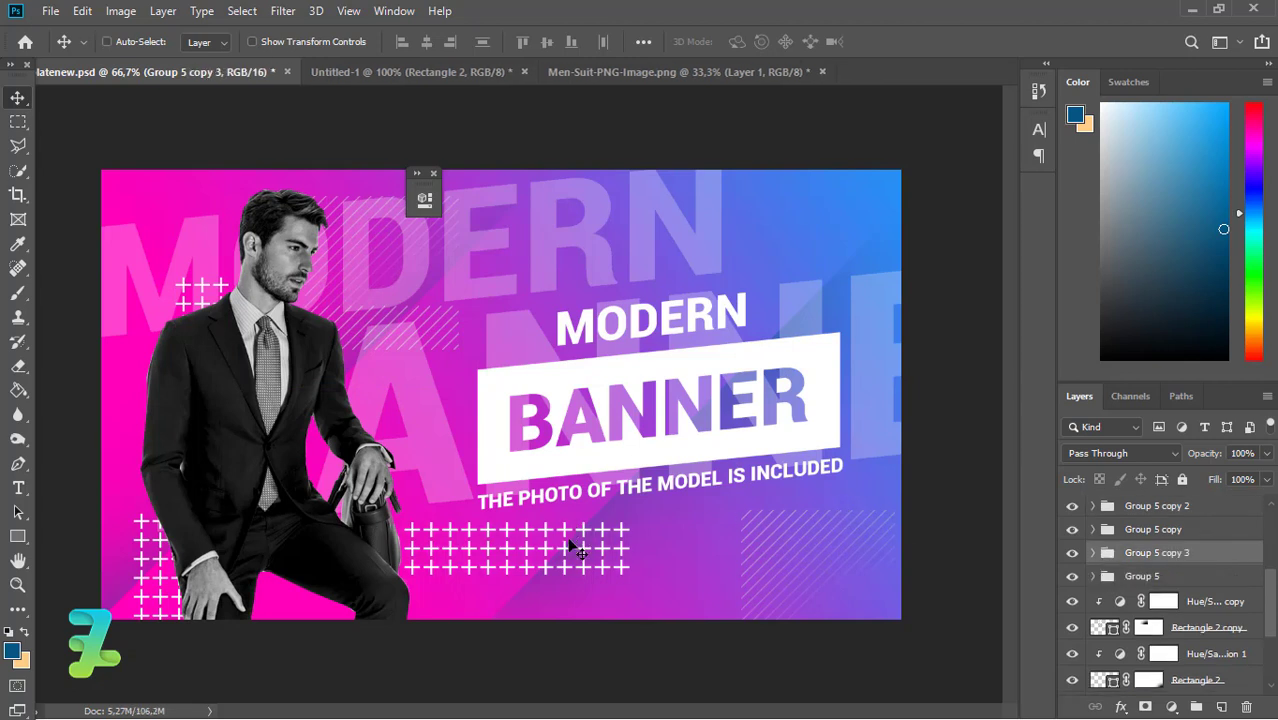
mouse_move(575, 548)
left_mouse_down()
mouse_move(713, 260)
mouse_move(703, 234)
left_mouse_up()
Mask the grid above MODERN to a smaller block of crosses and shift it left.
left_click(1144, 707)
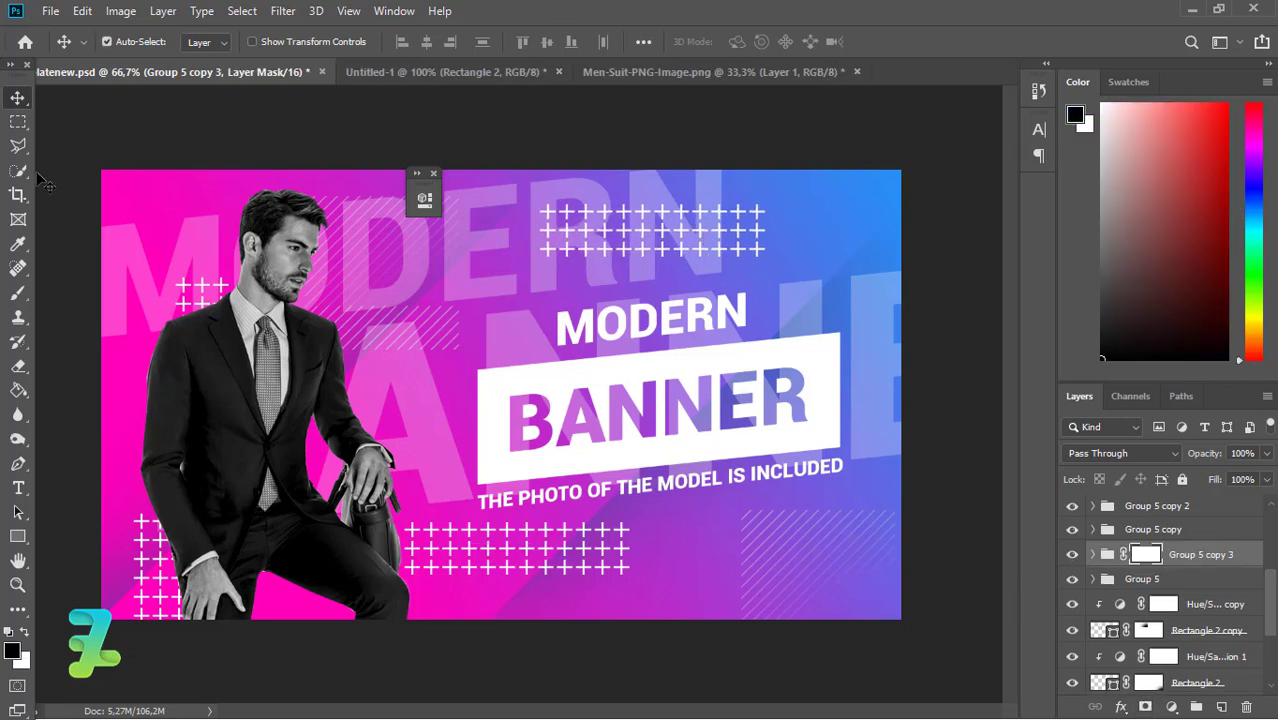
key("ctrl+z")
left_click(17, 121)
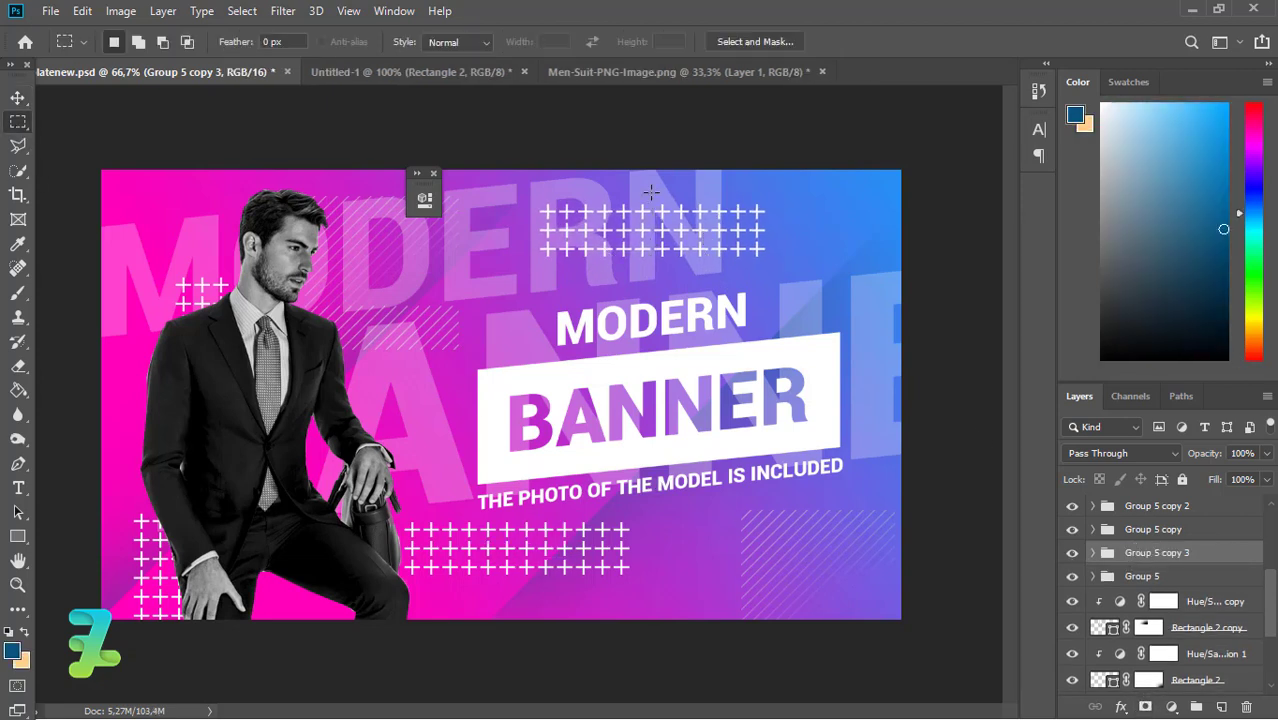
left_click_drag(650, 193, 810, 270)
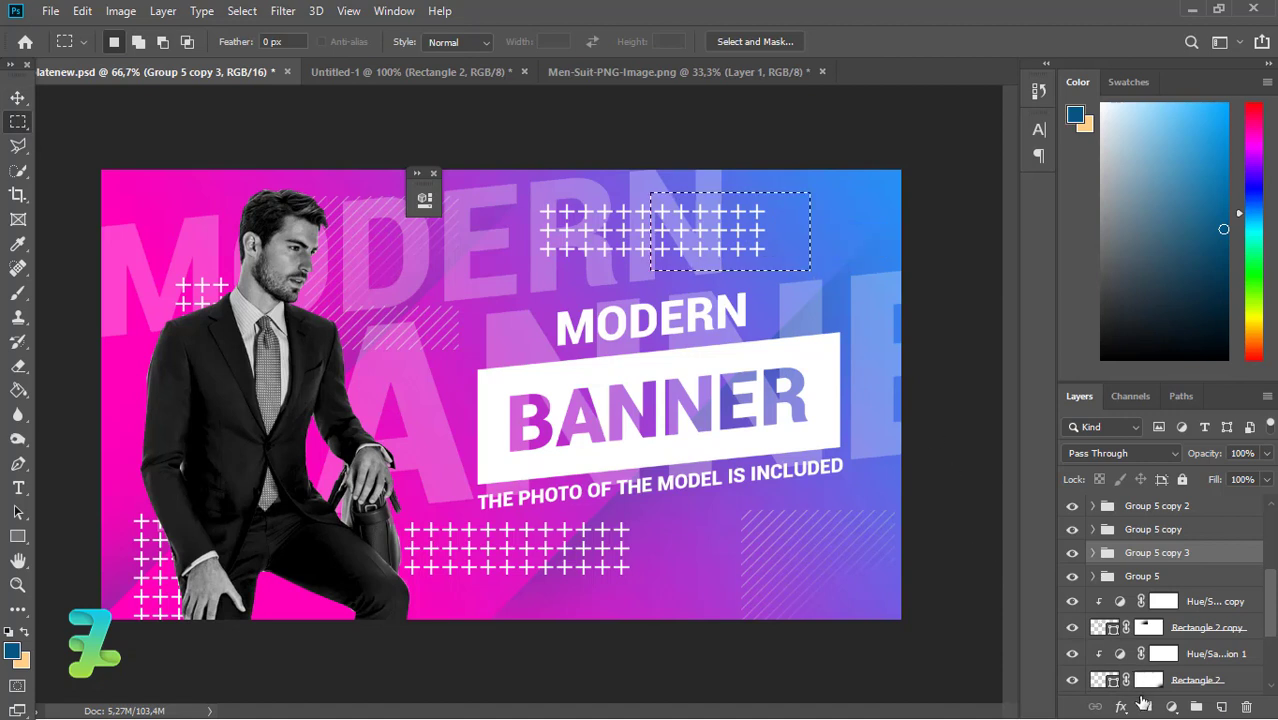
left_click(17, 97)
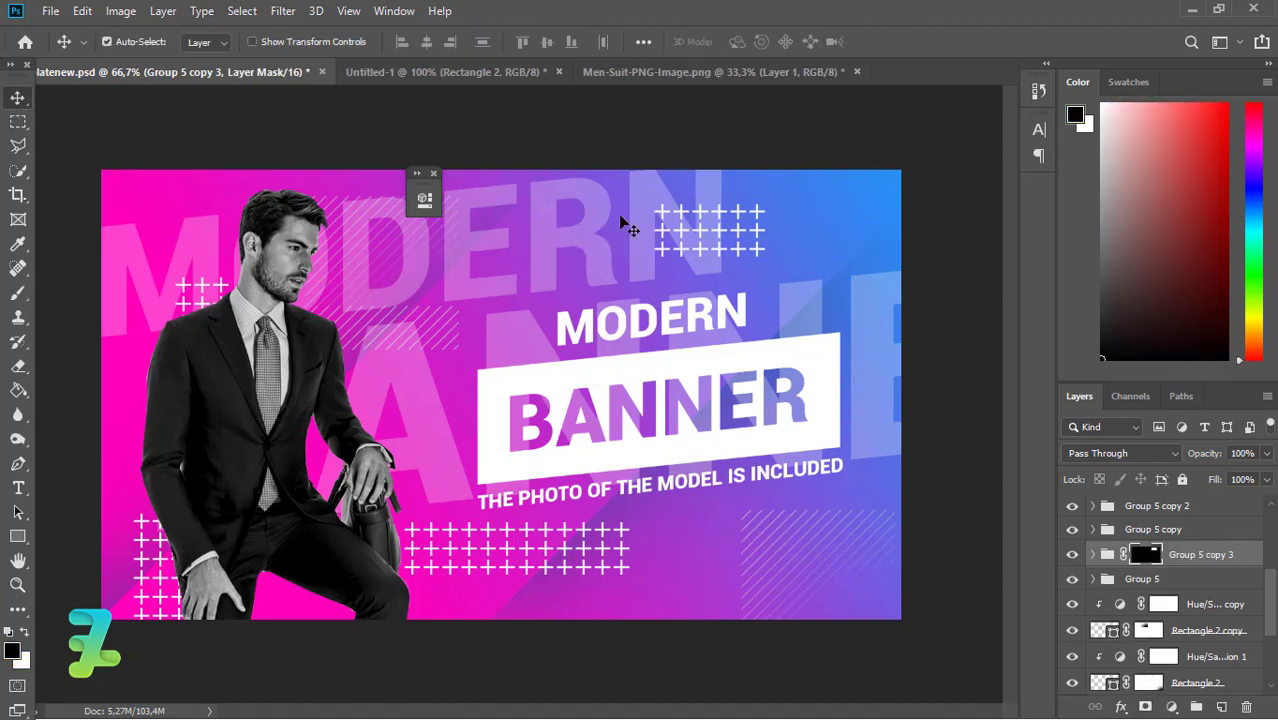
left_click_drag(708, 236, 651, 234)
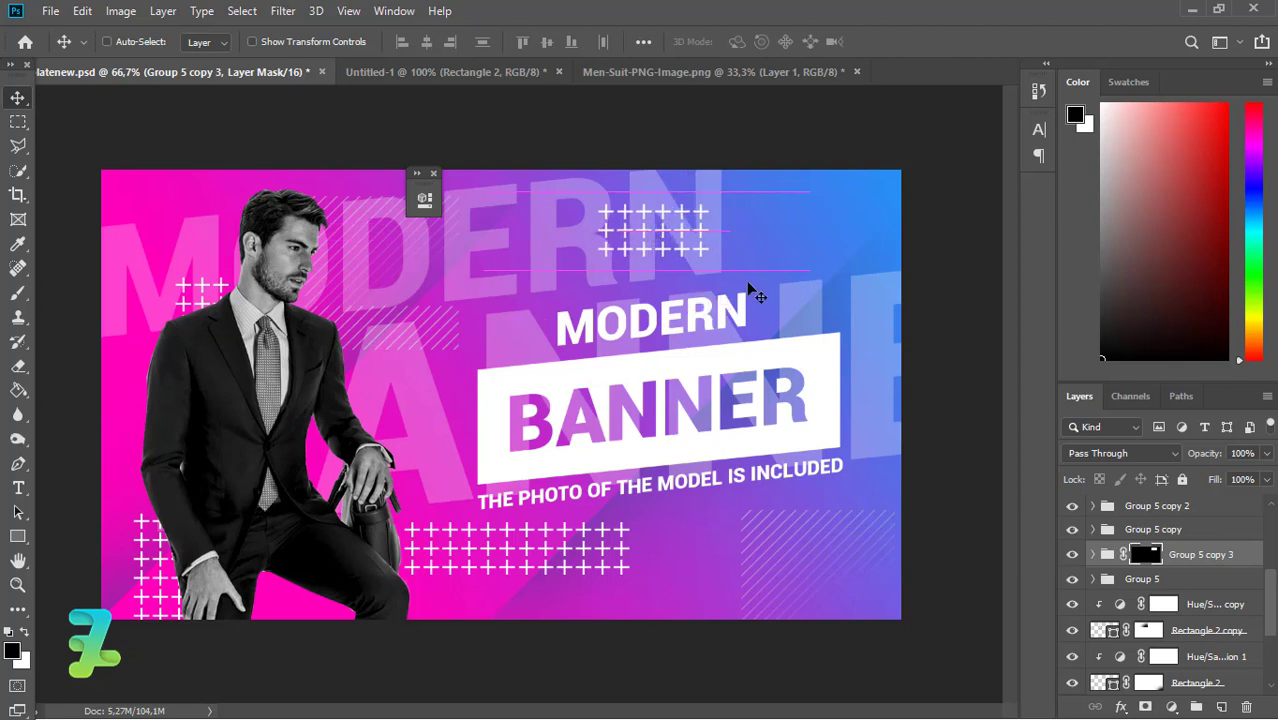
Add an empty Layer 5 for a new rectangle shape.
left_click(17, 536)
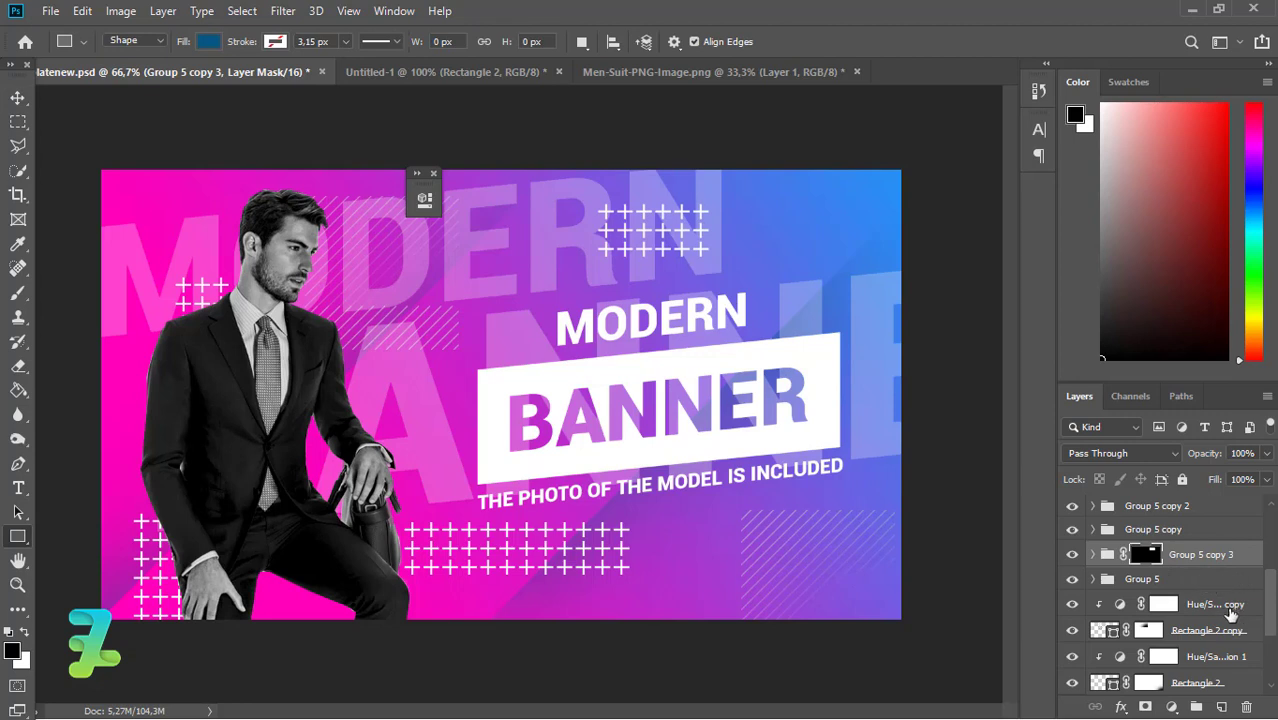
left_click(1221, 707)
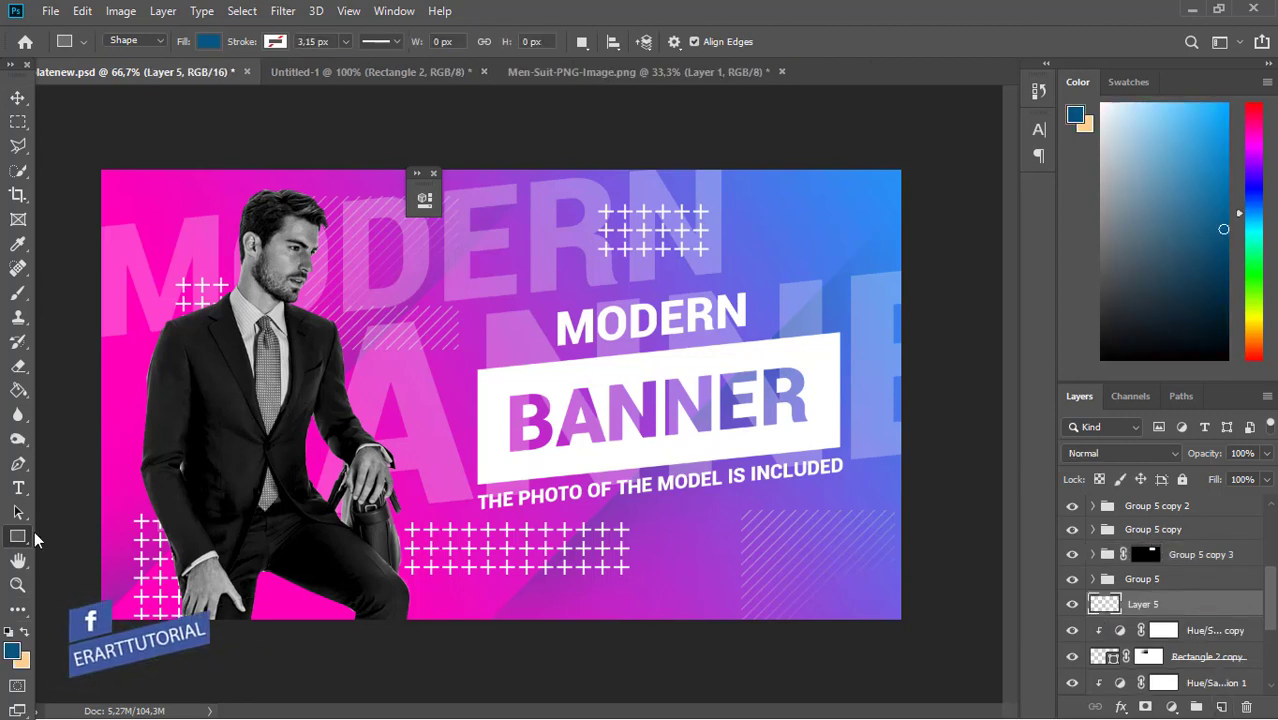
left_click(11, 653)
Set the foreground to white (ffffff) and draw a thin 4 px vertical bar left of MODERN.
type("ffffff")
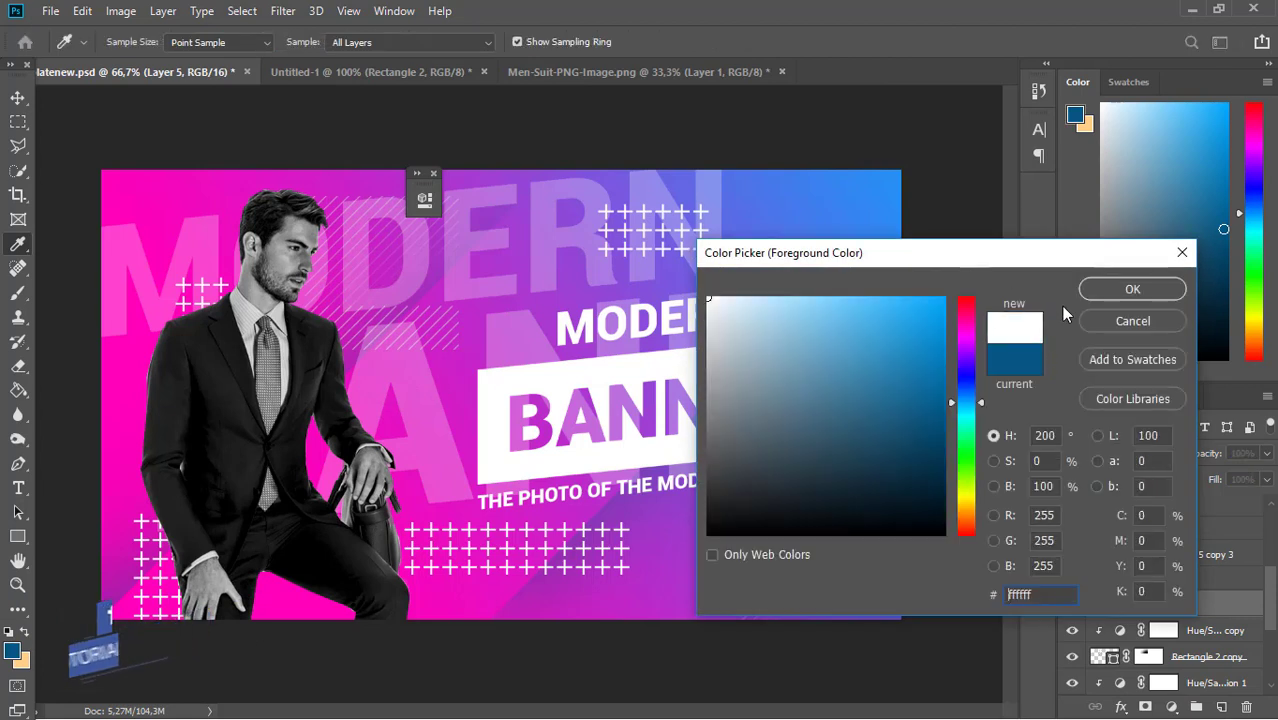
key("Return")
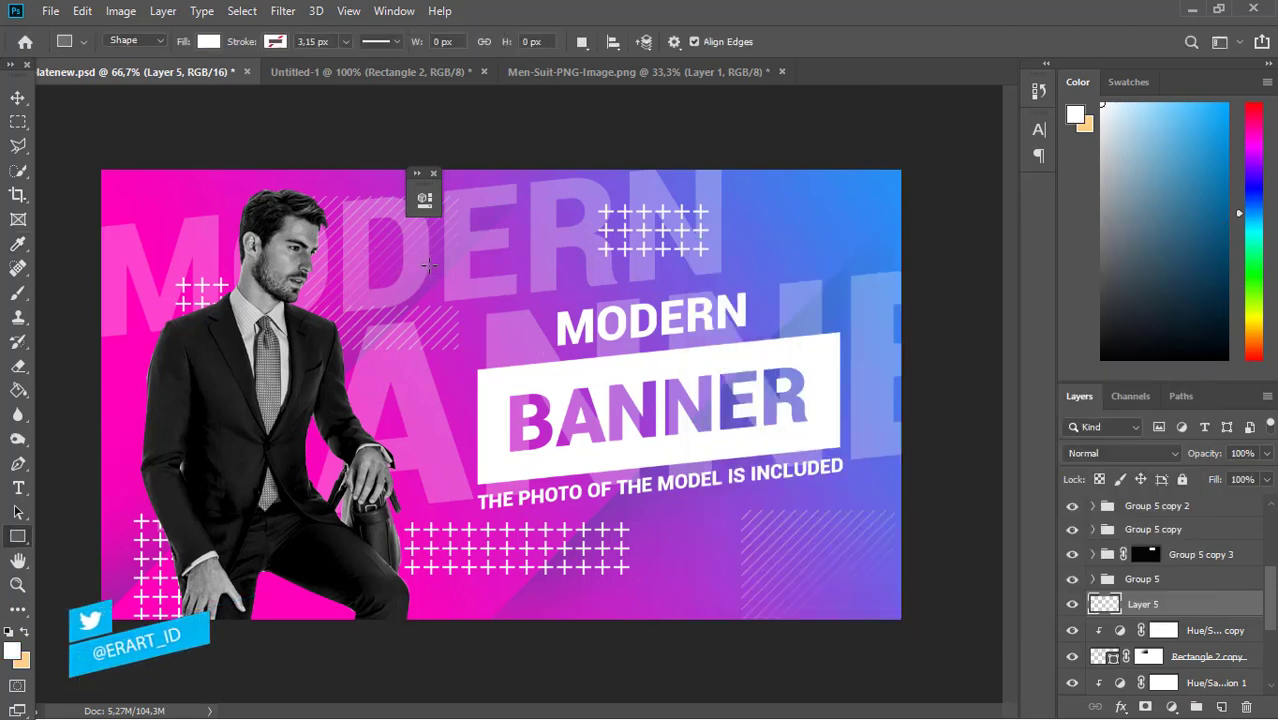
left_click_drag(428, 265, 430, 432)
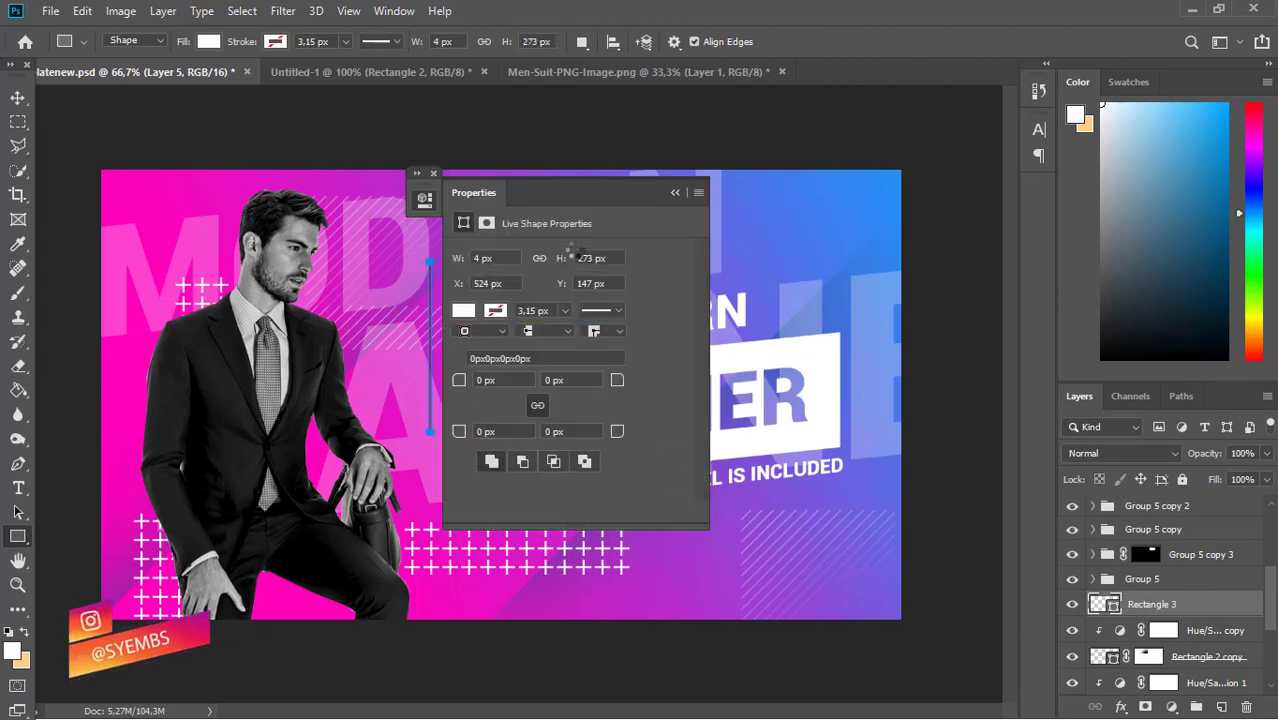
Rotate the white bar 45° into a diagonal line and commit it.
key("v")
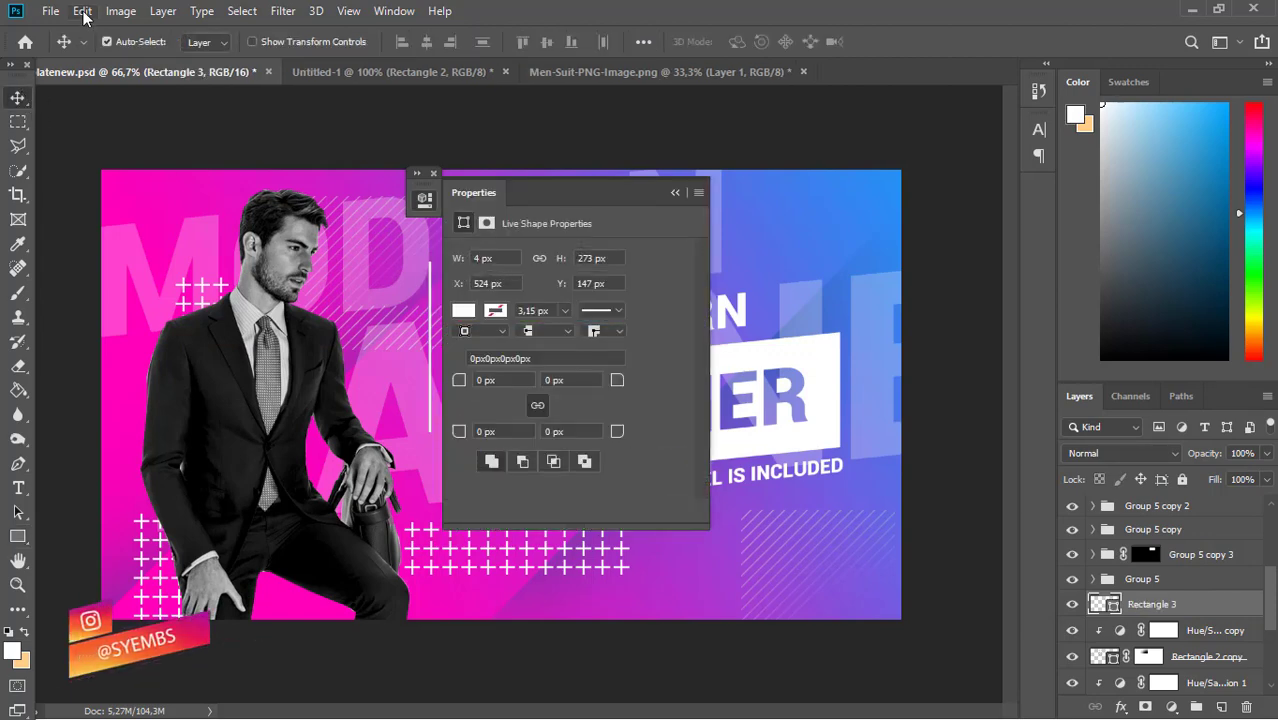
left_click(83, 14)
left_click(401, 485)
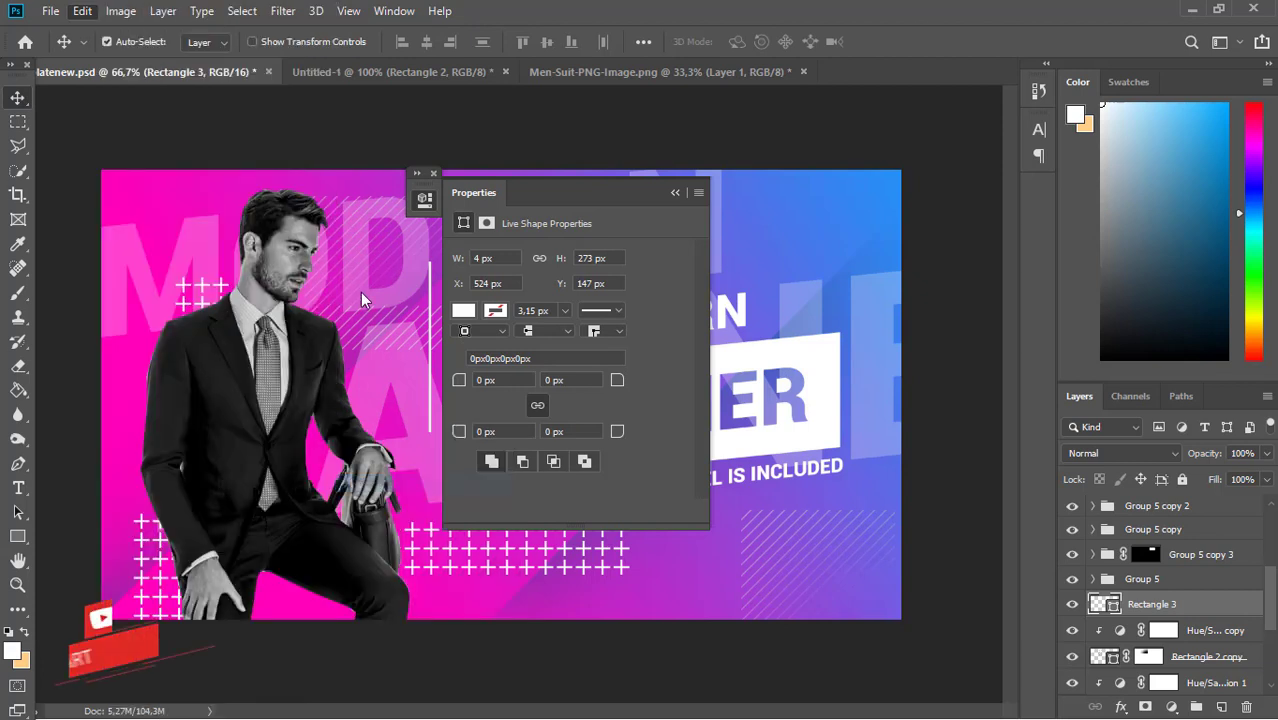
mouse_move(418, 249)
left_mouse_down()
mouse_move(507, 272)
mouse_move(340, 398)
mouse_move(368, 410)
left_mouse_up()
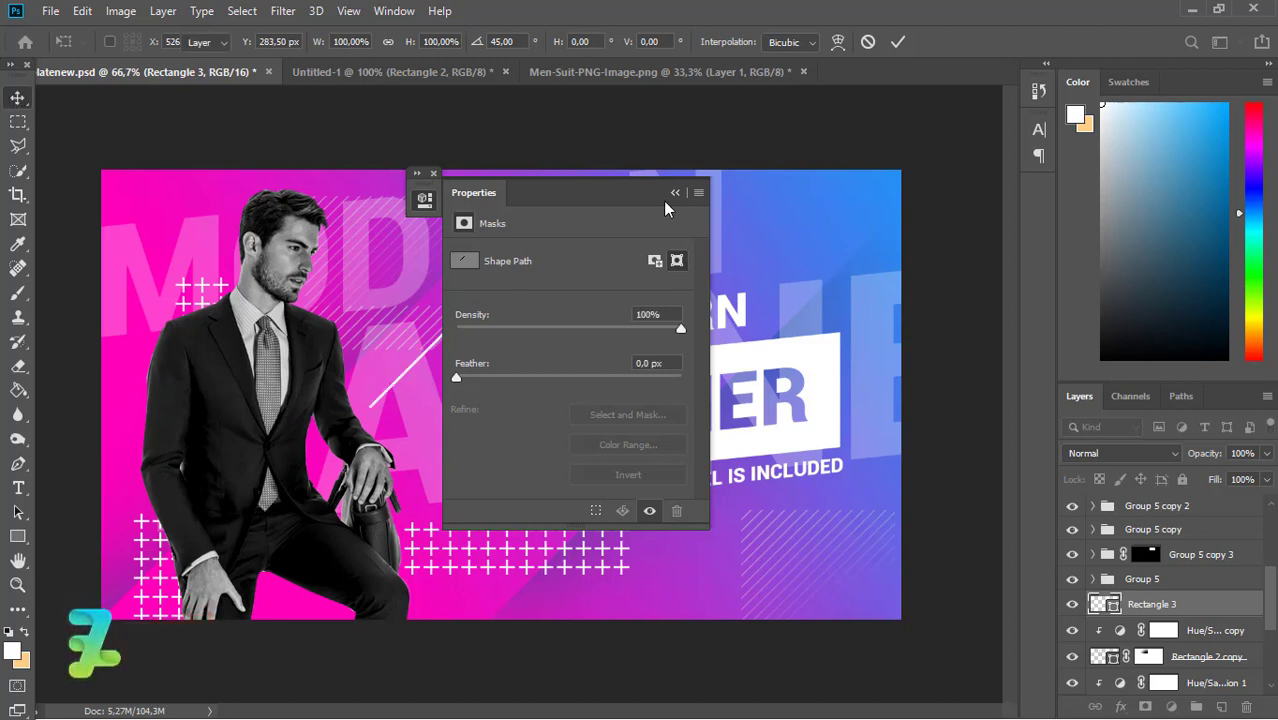
key("Return")
left_click(433, 173)
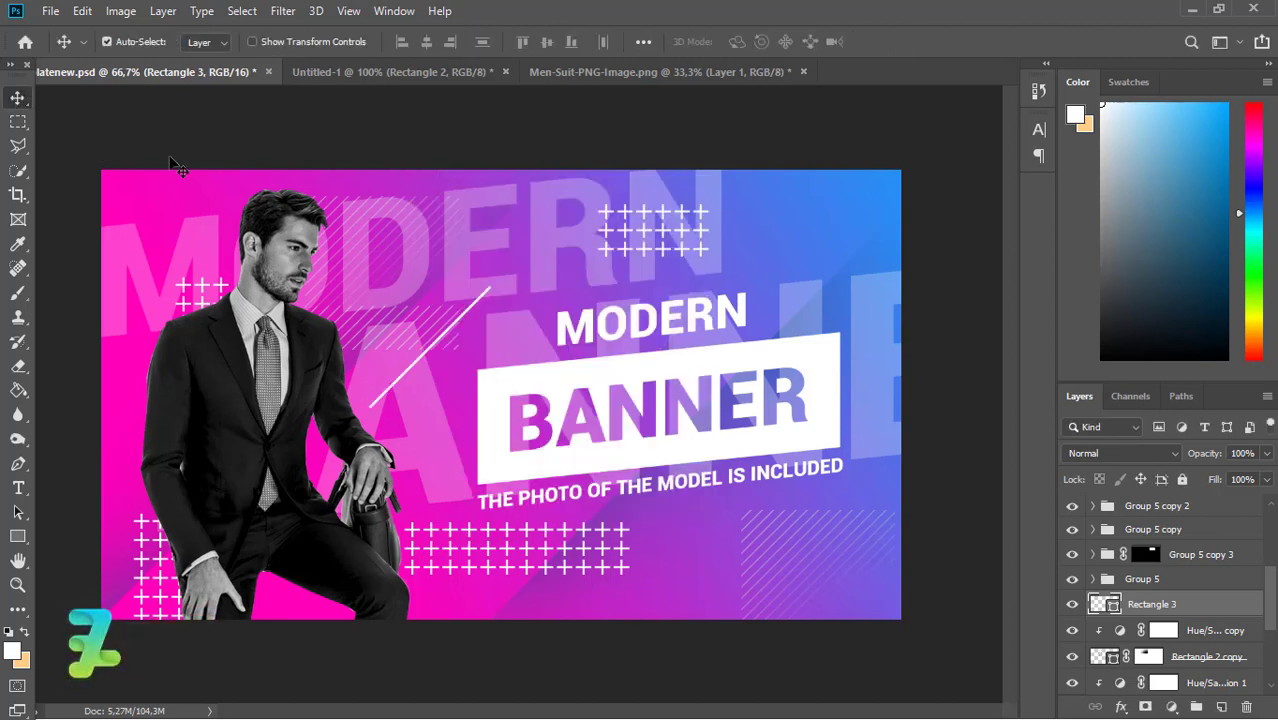
Move the diagonal line copy to the top right and lower its opacity.
mouse_move(486, 302)
left_mouse_down()
mouse_move(825, 215)
mouse_move(877, 174)
left_mouse_up()
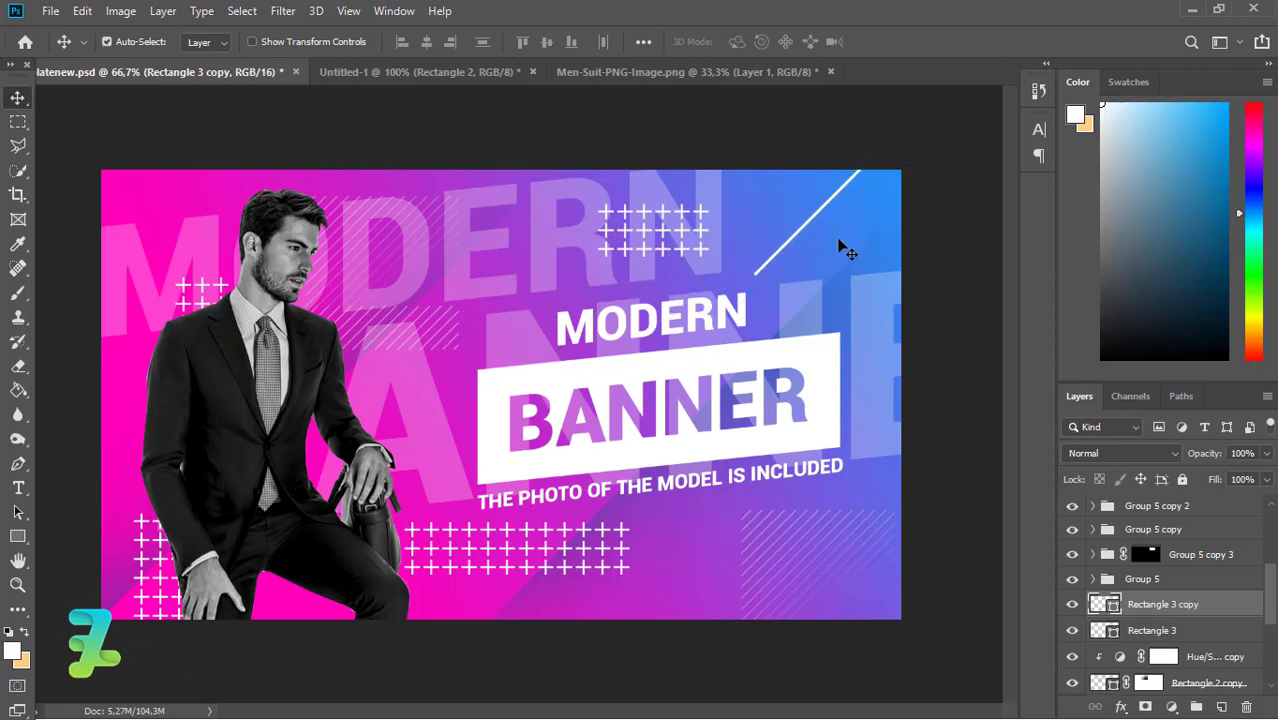
key("shift+Down")
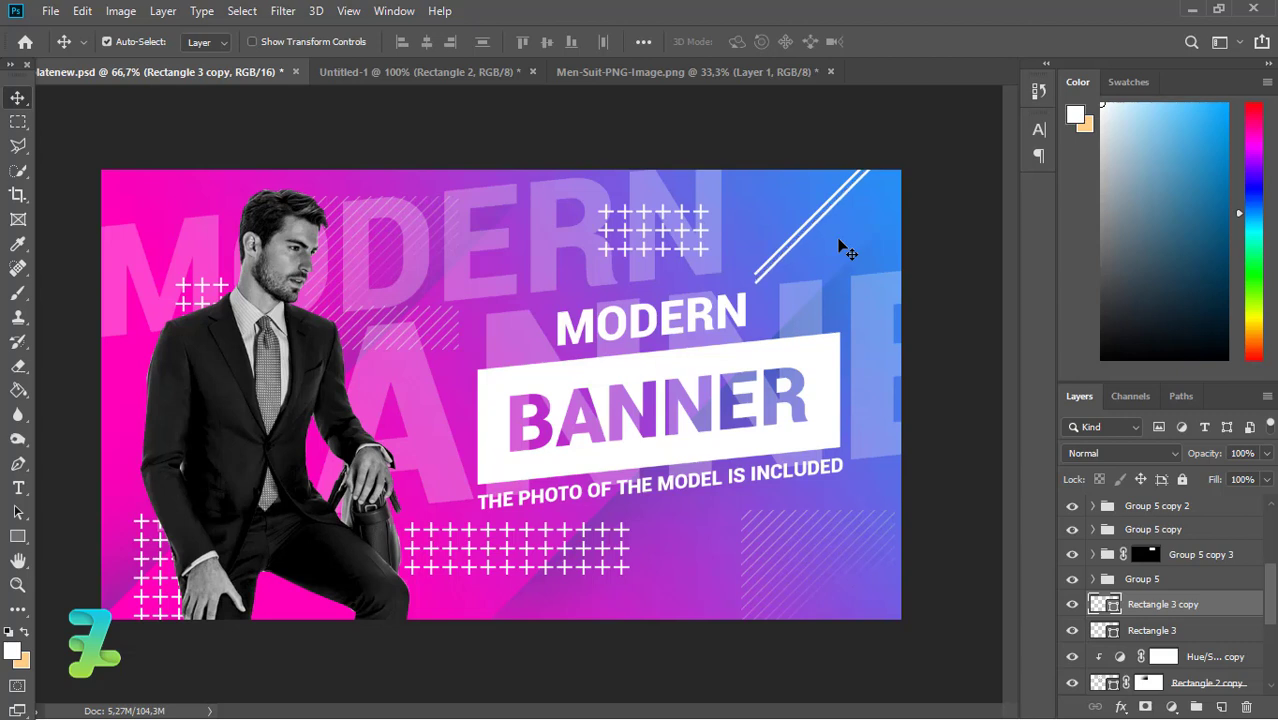
left_click_drag(817, 236, 749, 360)
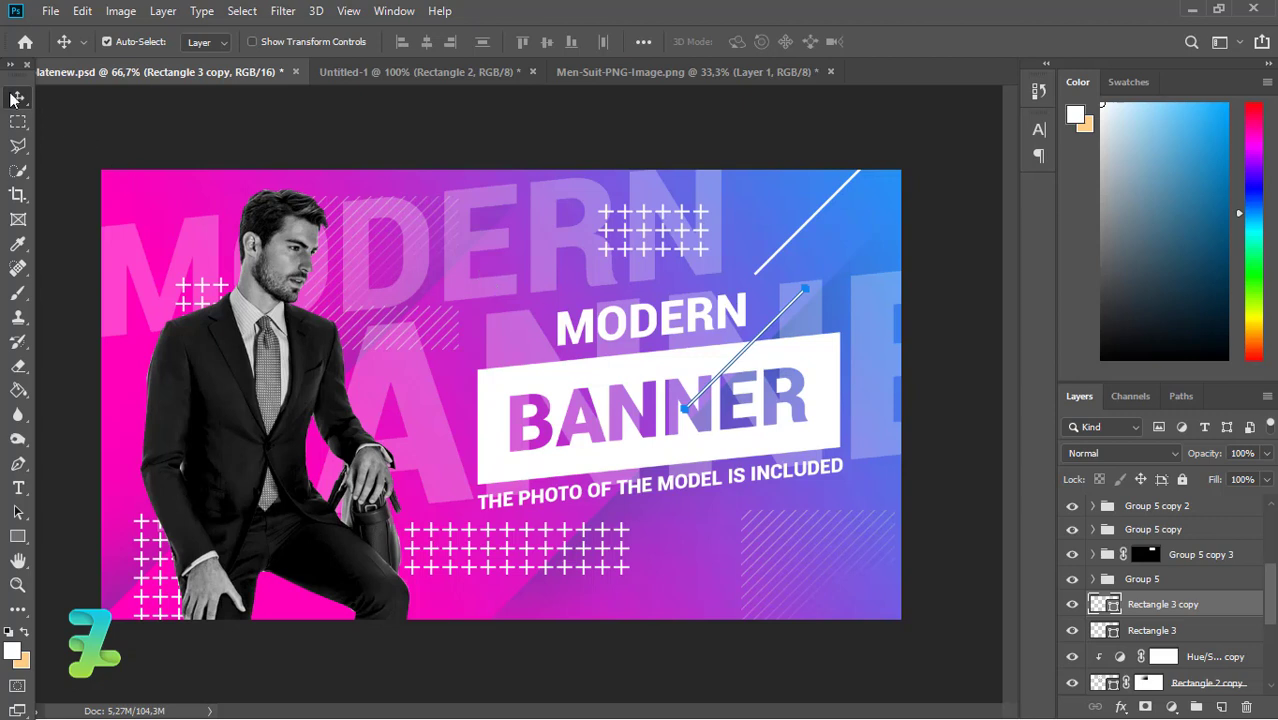
left_click(1268, 454)
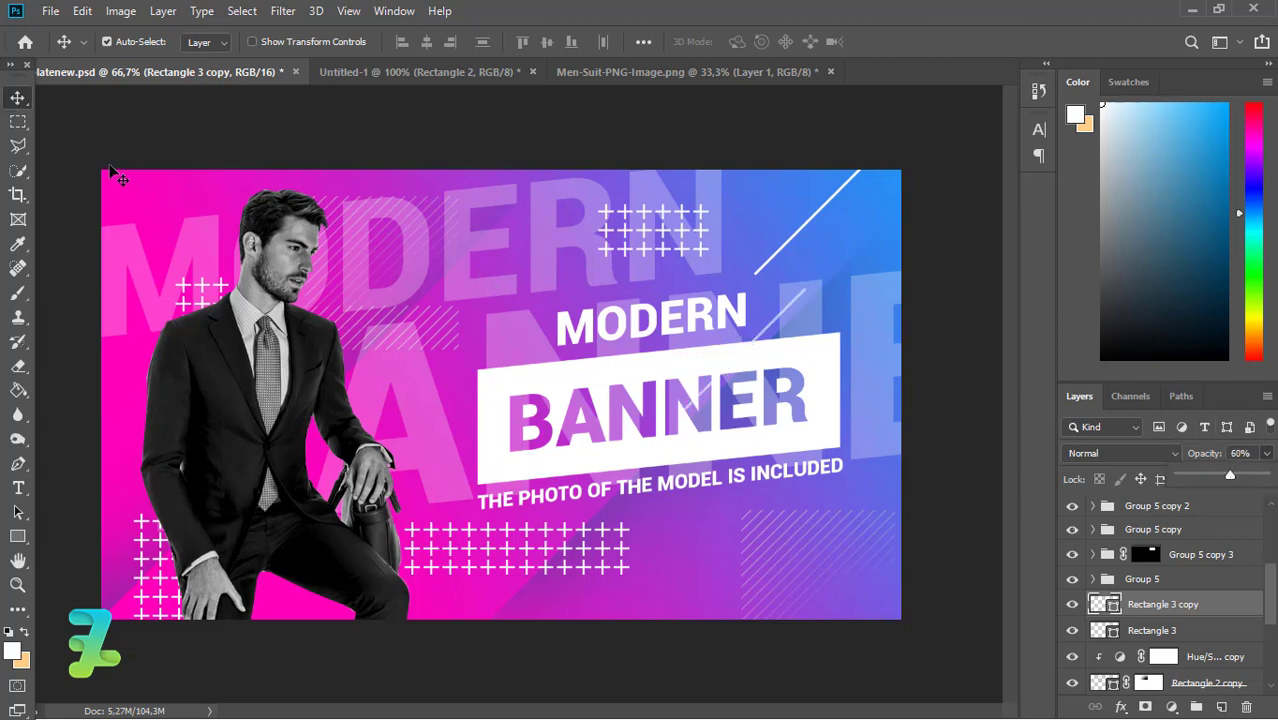
left_click(1208, 479)
Duplicate the Rectangle 3 line and offset the copy parallel beside the original.
left_click(1104, 630)
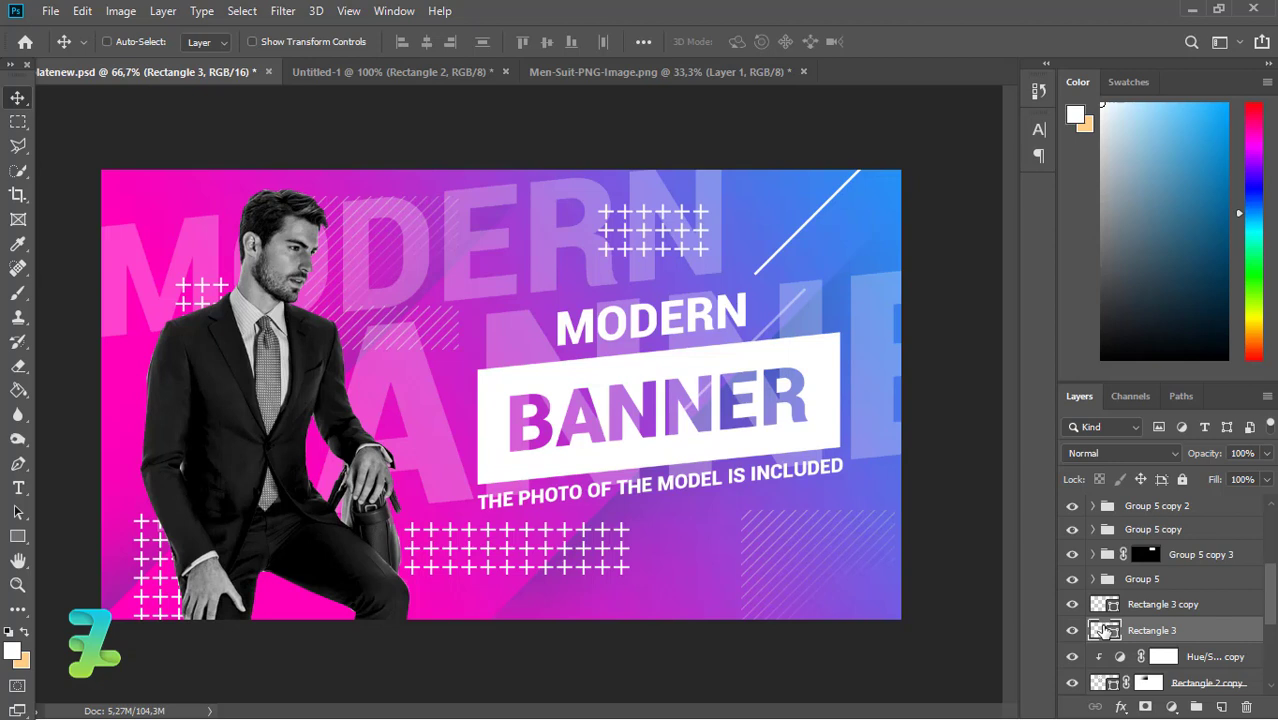
key("ctrl+j")
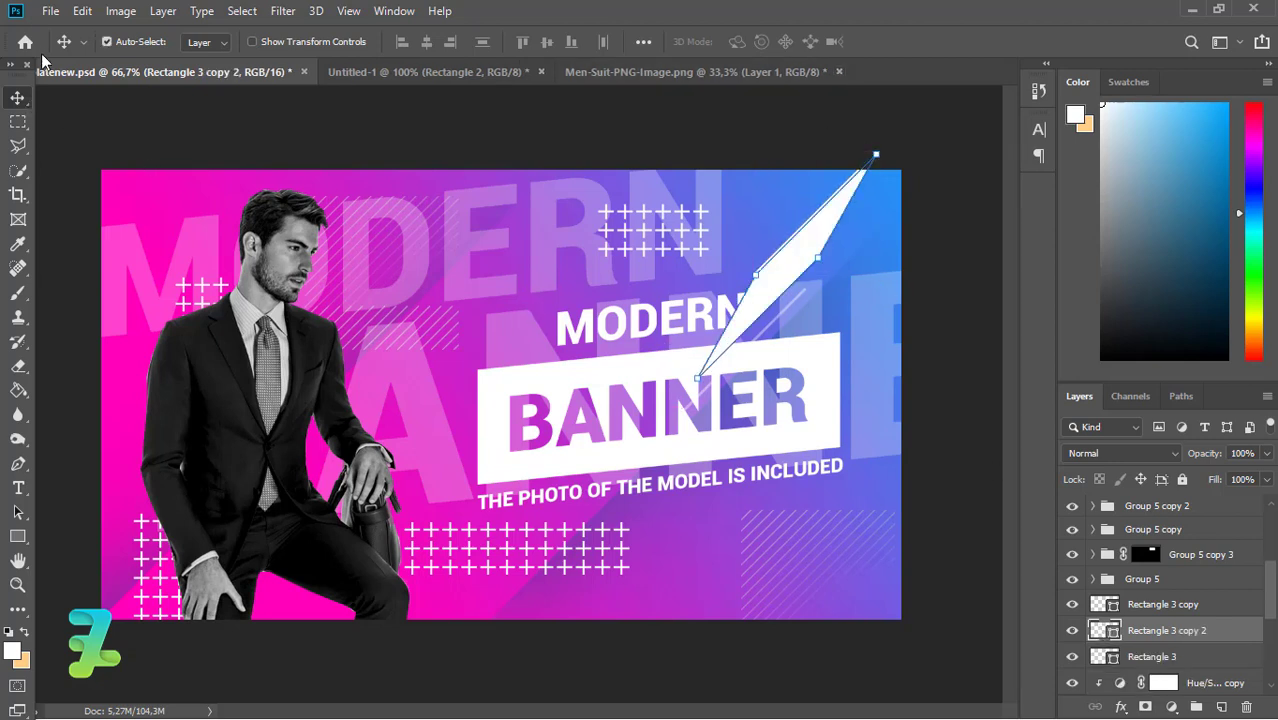
left_click(872, 430)
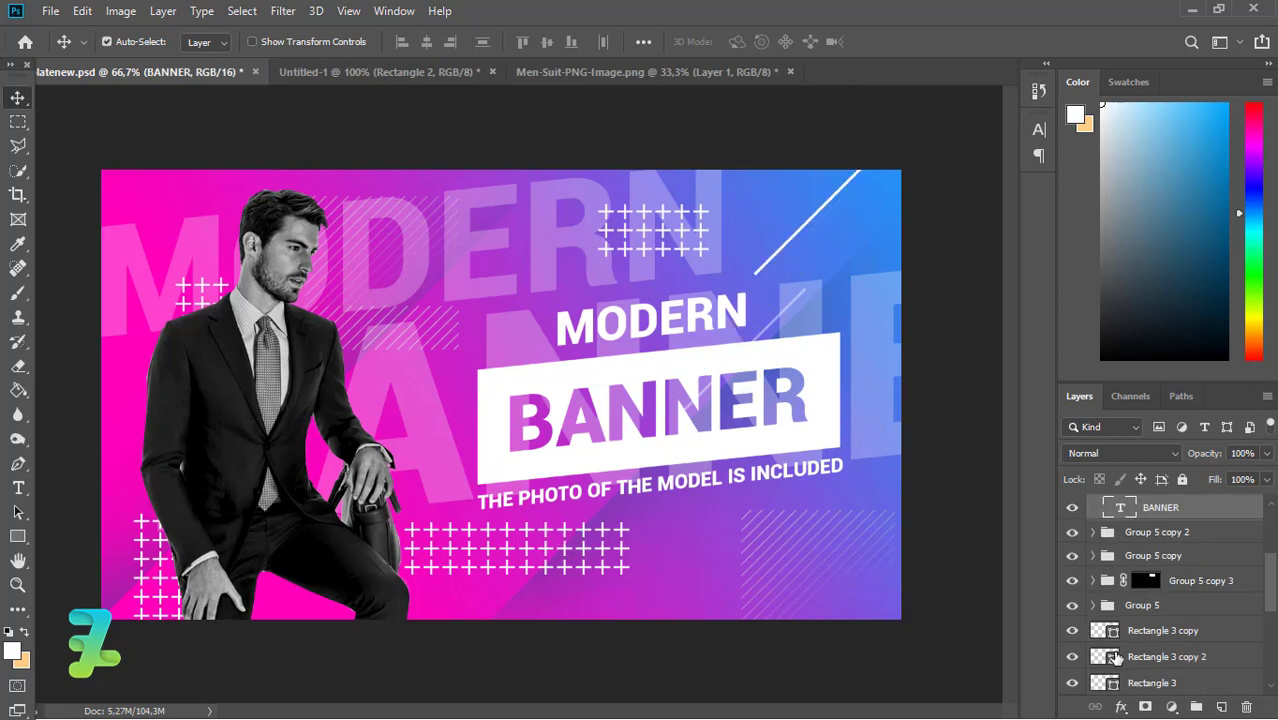
left_click(1115, 656)
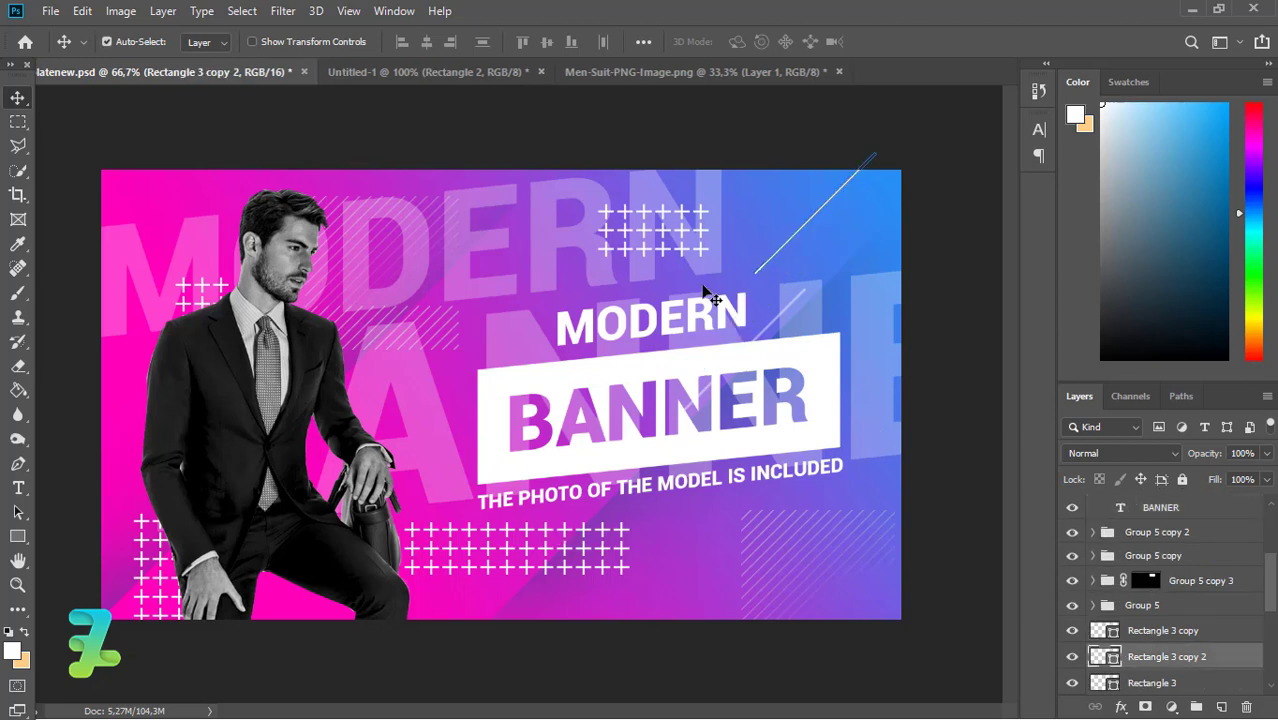
key("Right")
key("Right")
key("Right")
key("Right")
key("Right")
key("Right")
key("Right")
key("Right")
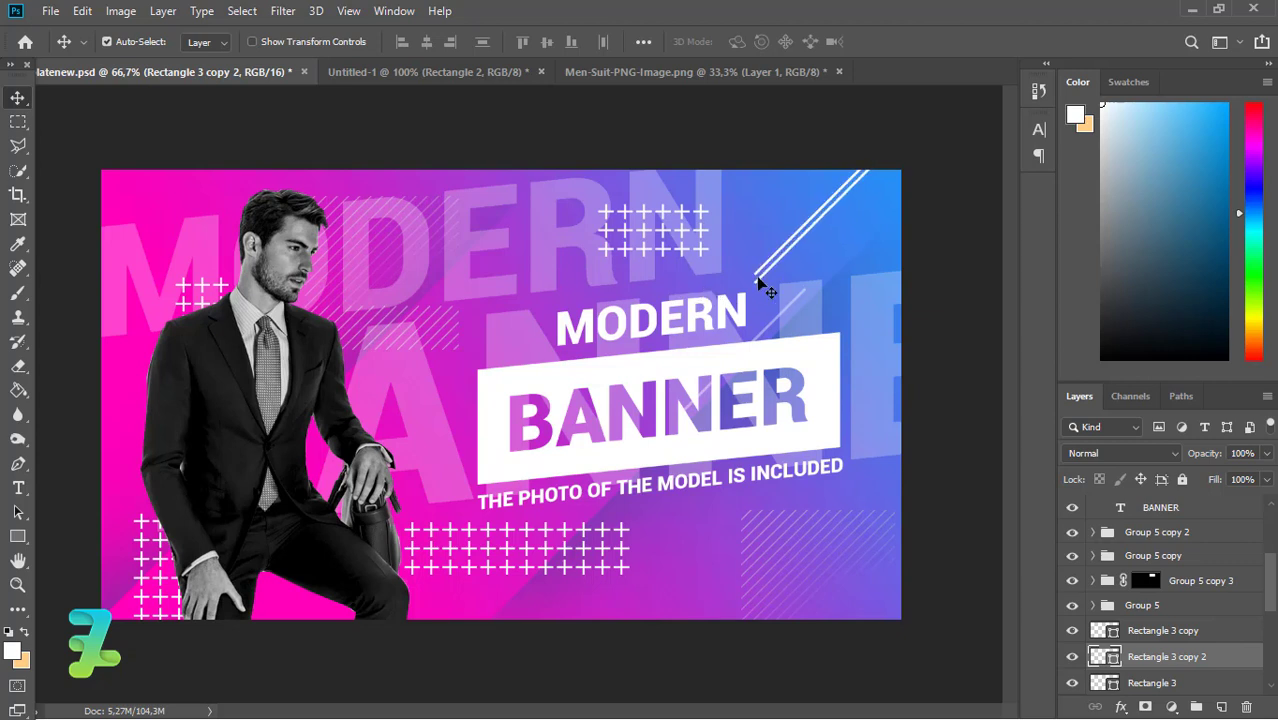
left_click_drag(765, 290, 758, 314)
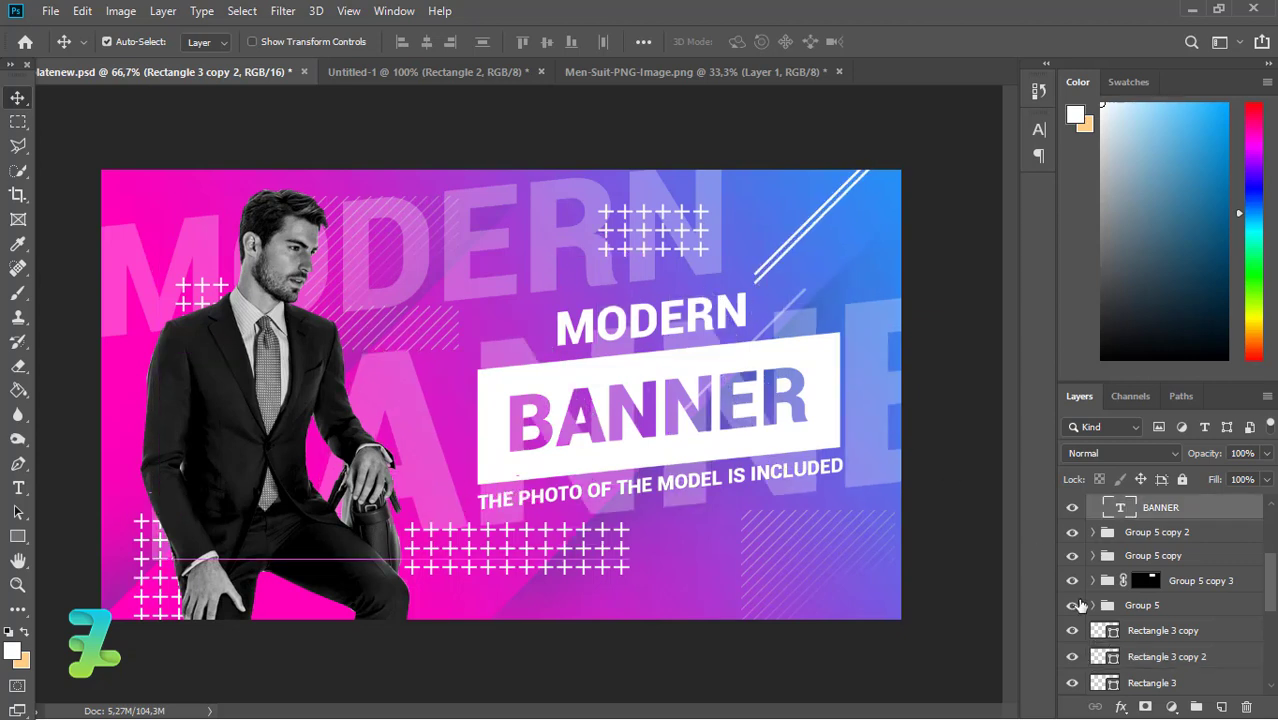
left_click(776, 287)
left_click_drag(770, 288, 807, 308)
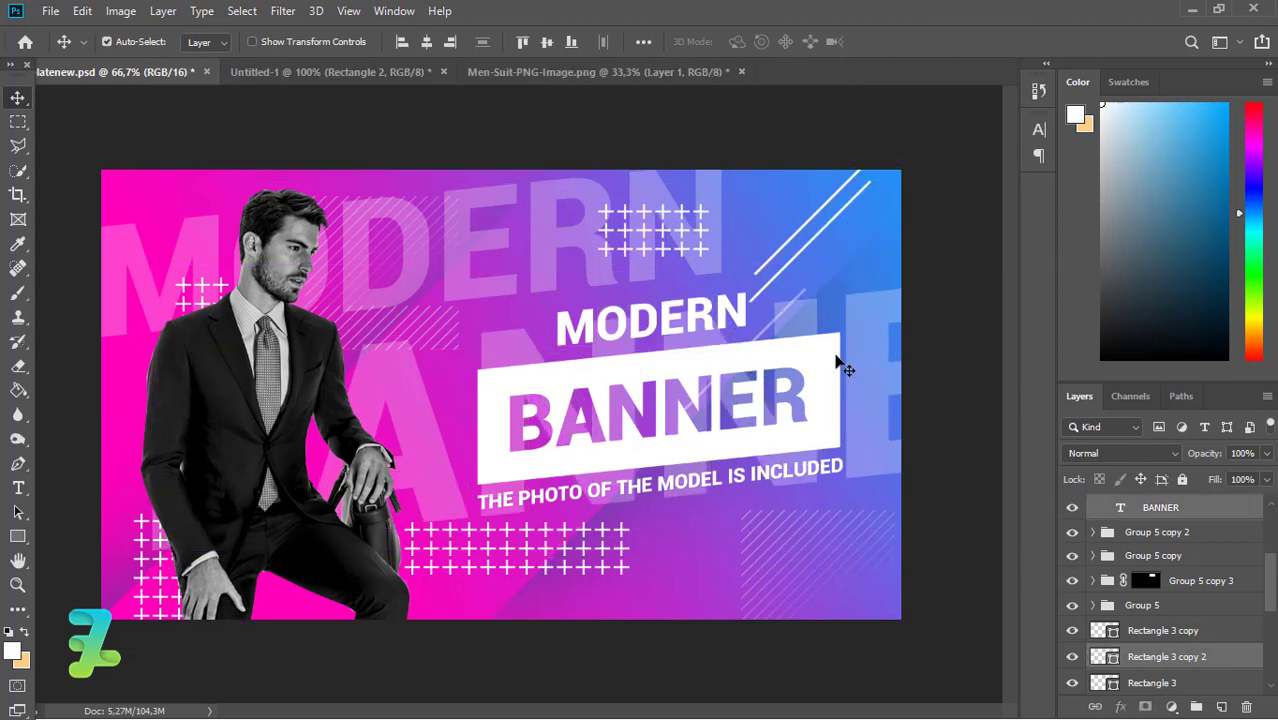
key("ctrl")
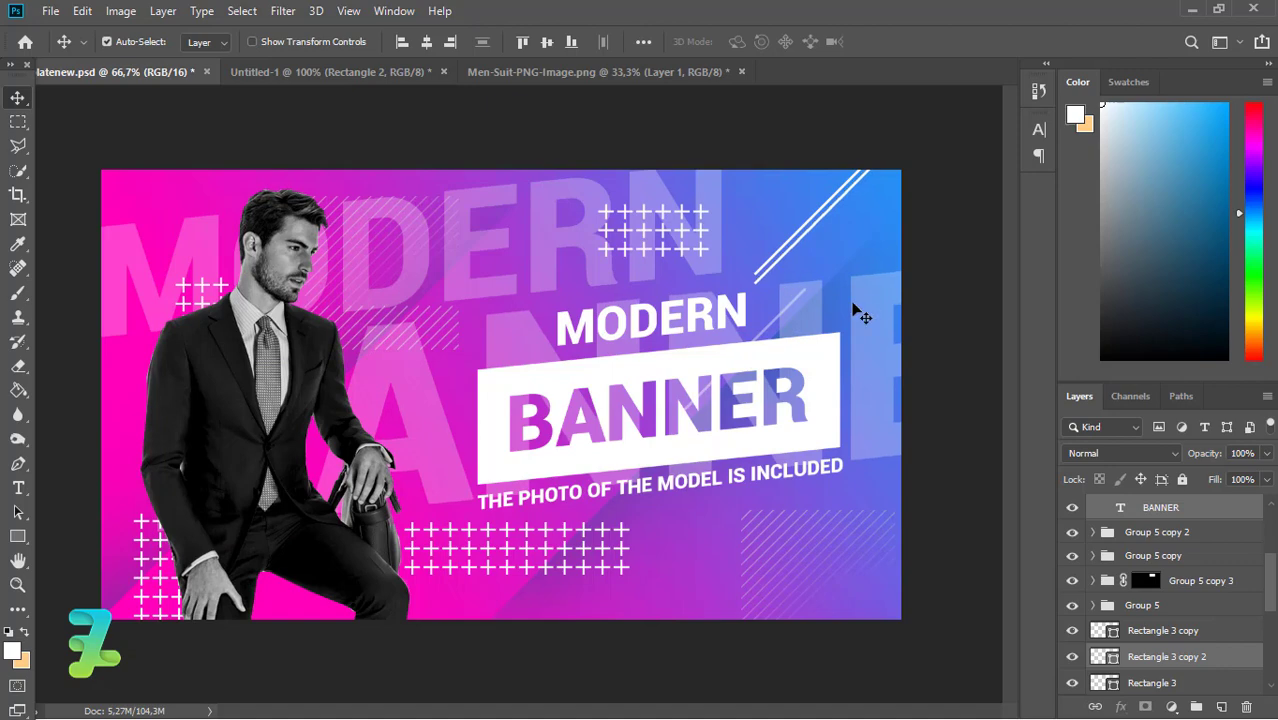
At 200% zoom, drag Rectangle 3 copy 2 down-left toward the MODERN heading.
key("ctrl+plus")
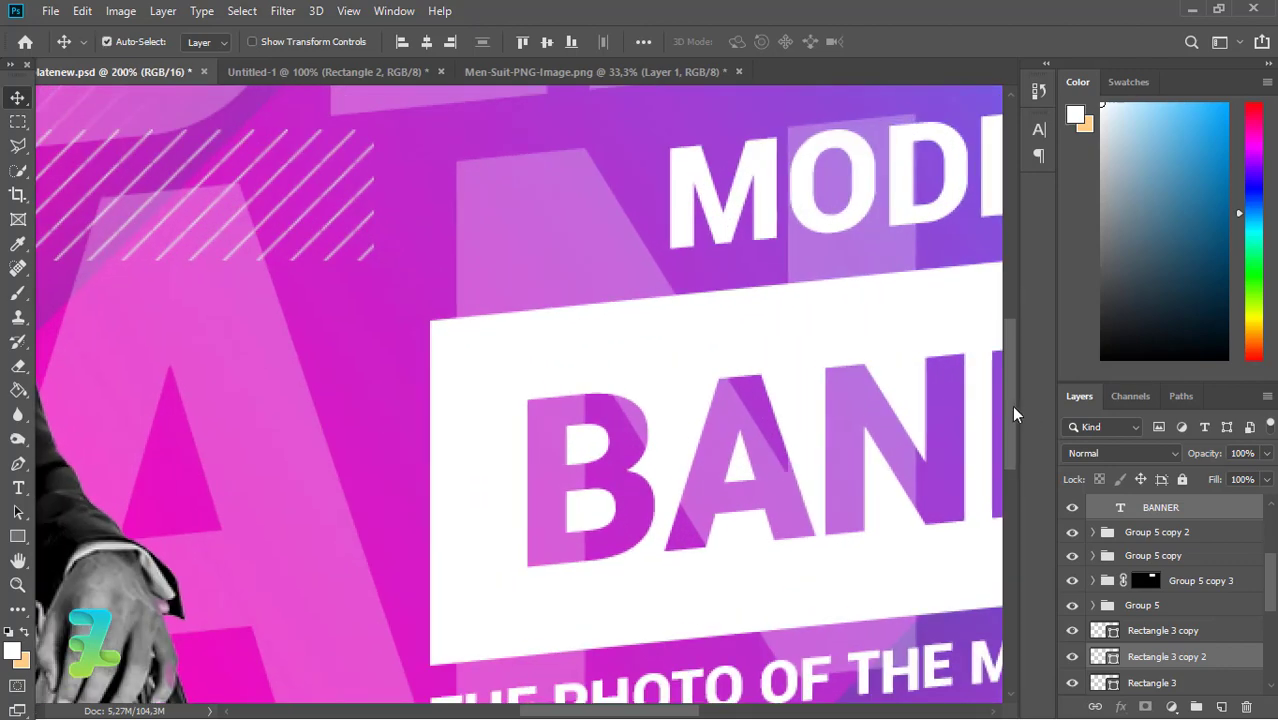
scroll(770, 645, "up", 4)
left_click_drag(687, 713, 812, 713)
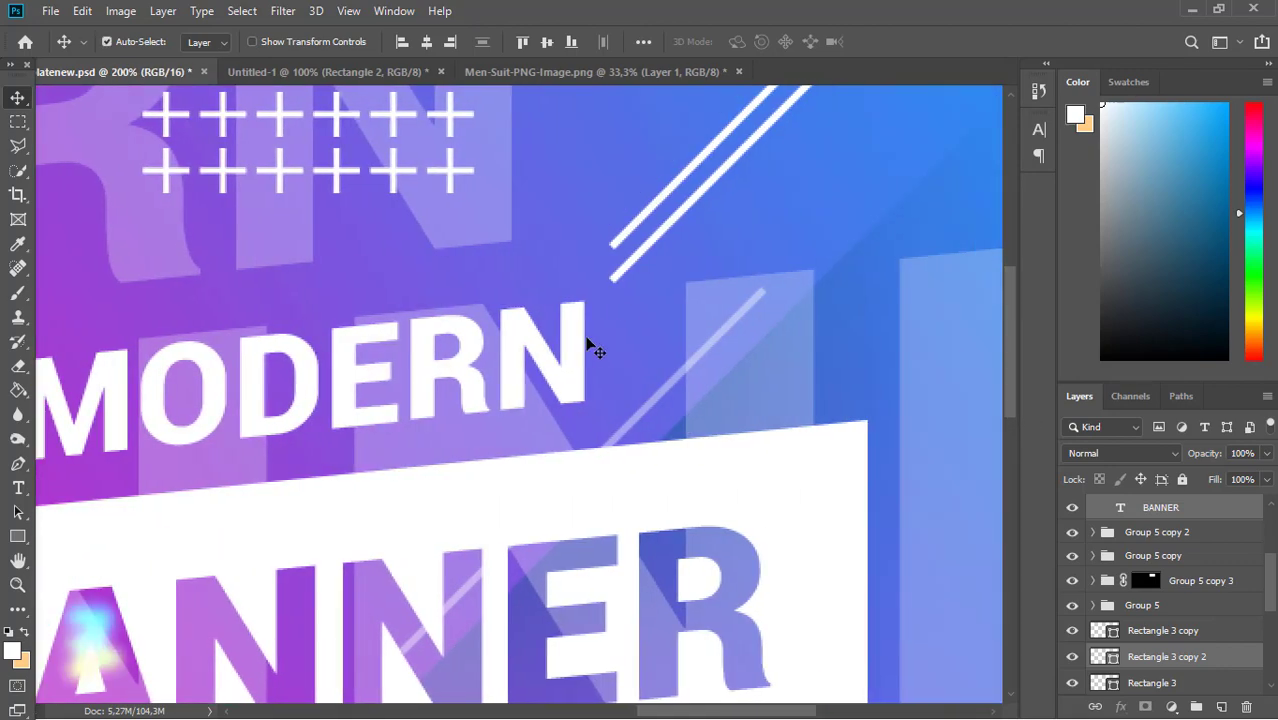
mouse_move(622, 283)
left_mouse_down()
mouse_move(616, 373)
mouse_move(665, 266)
left_mouse_up()
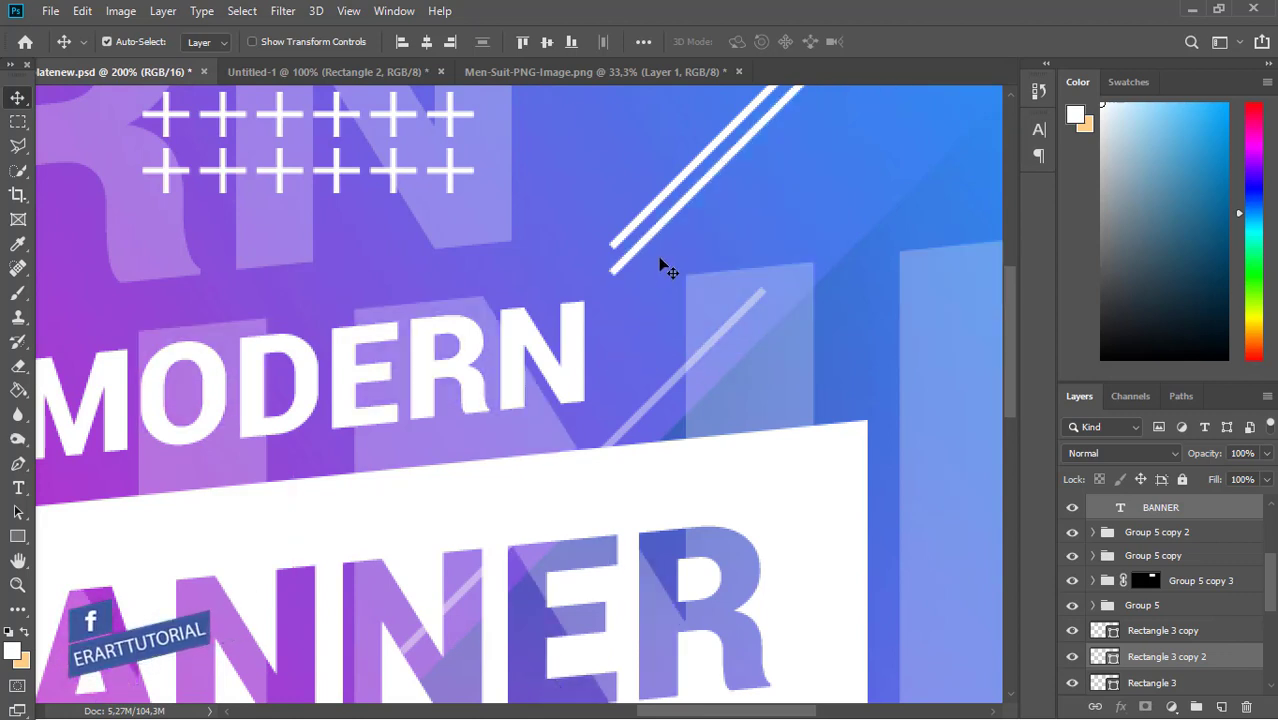
left_click(652, 245)
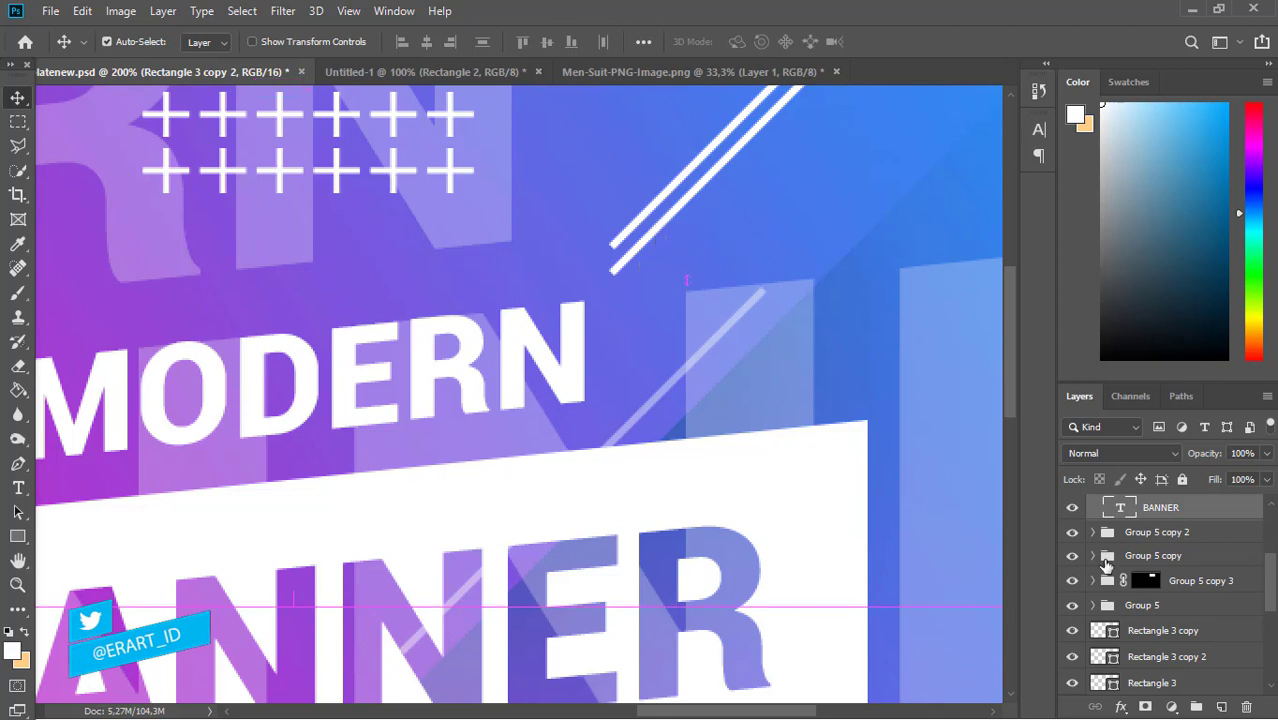
left_click(808, 368)
left_click(638, 248)
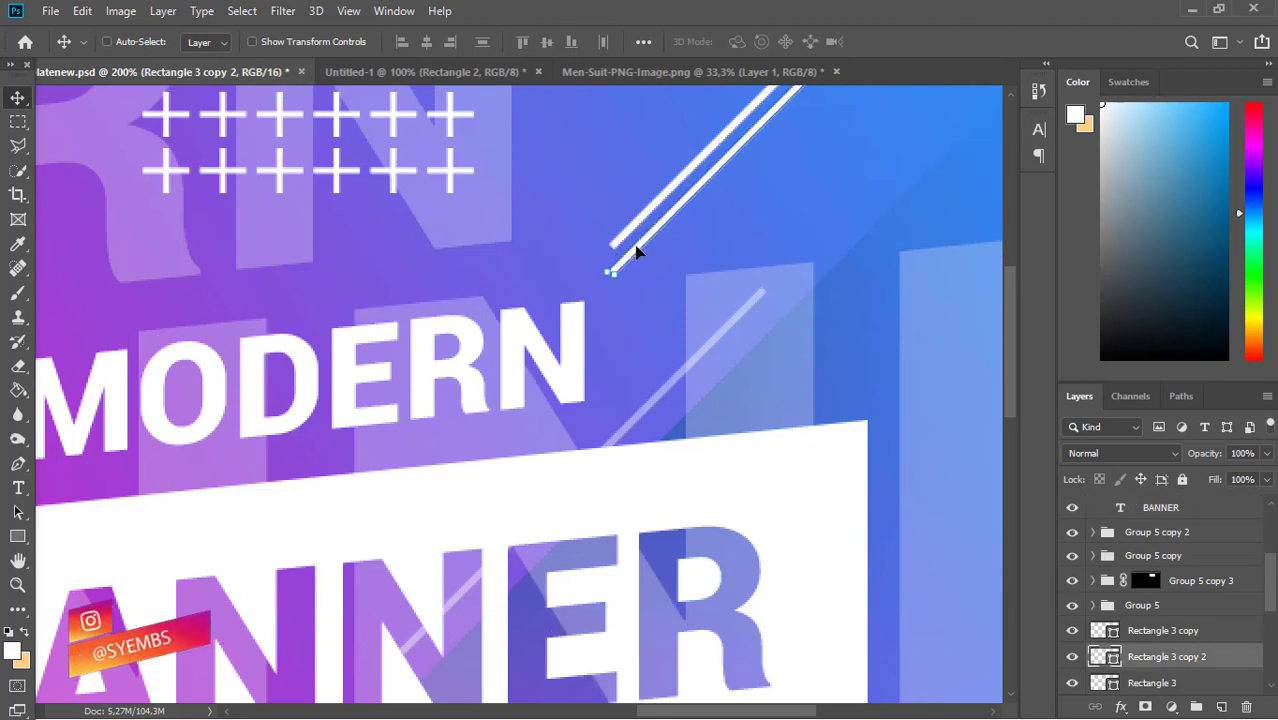
left_click_drag(634, 263, 478, 517)
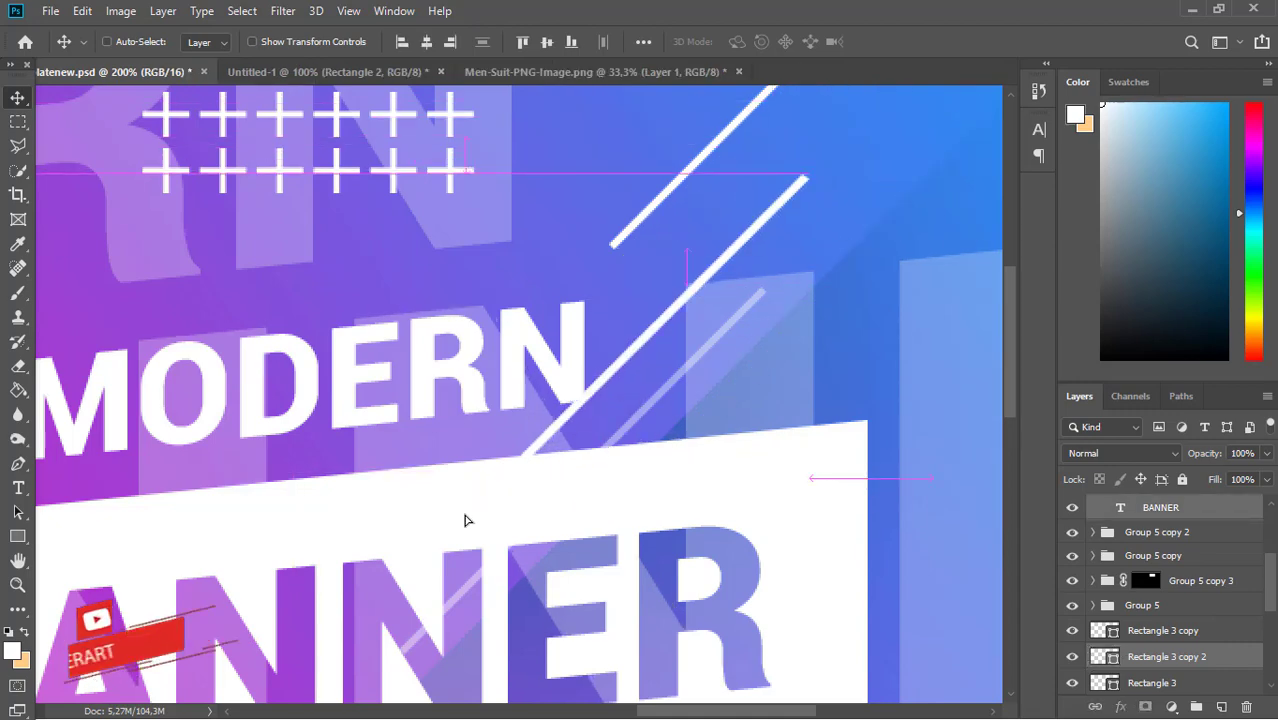
Zoom back out to view the whole banner and clear the layer selection.
key("ctrl+minus")
key("ctrl+minus")
key("ctrl+minus")
key("ctrl+minus")
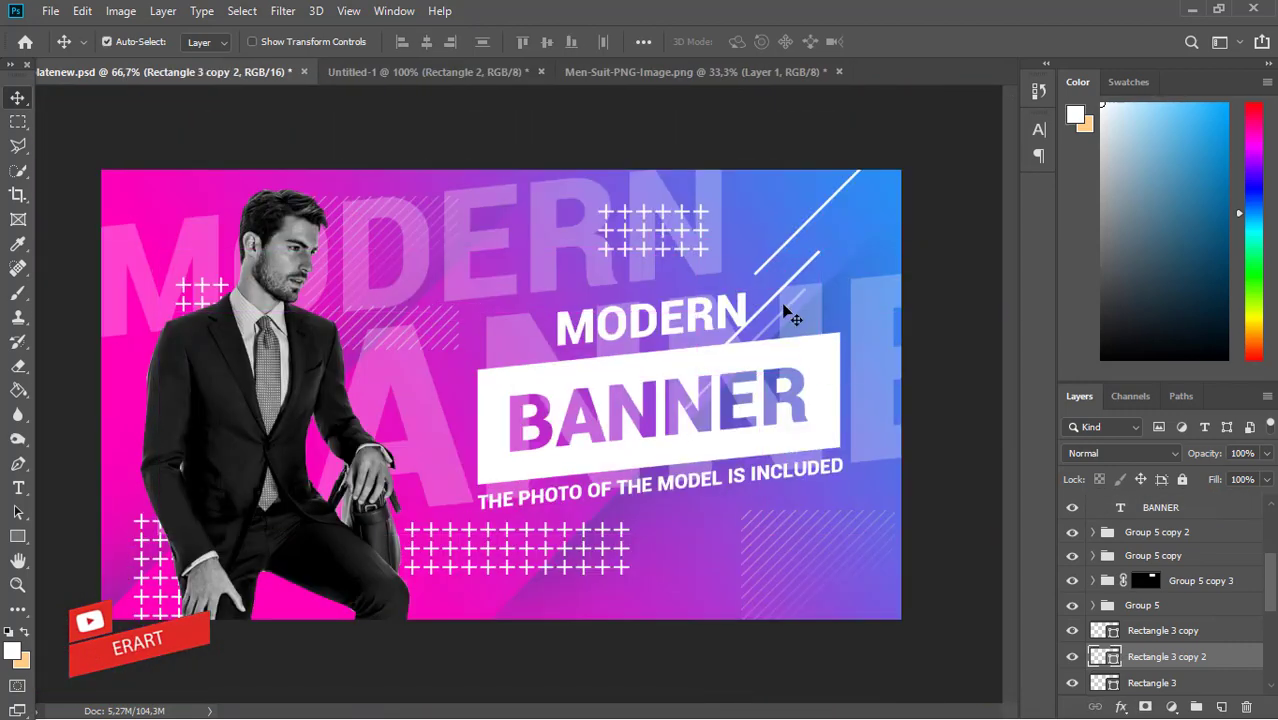
left_click(766, 320, "ctrl")
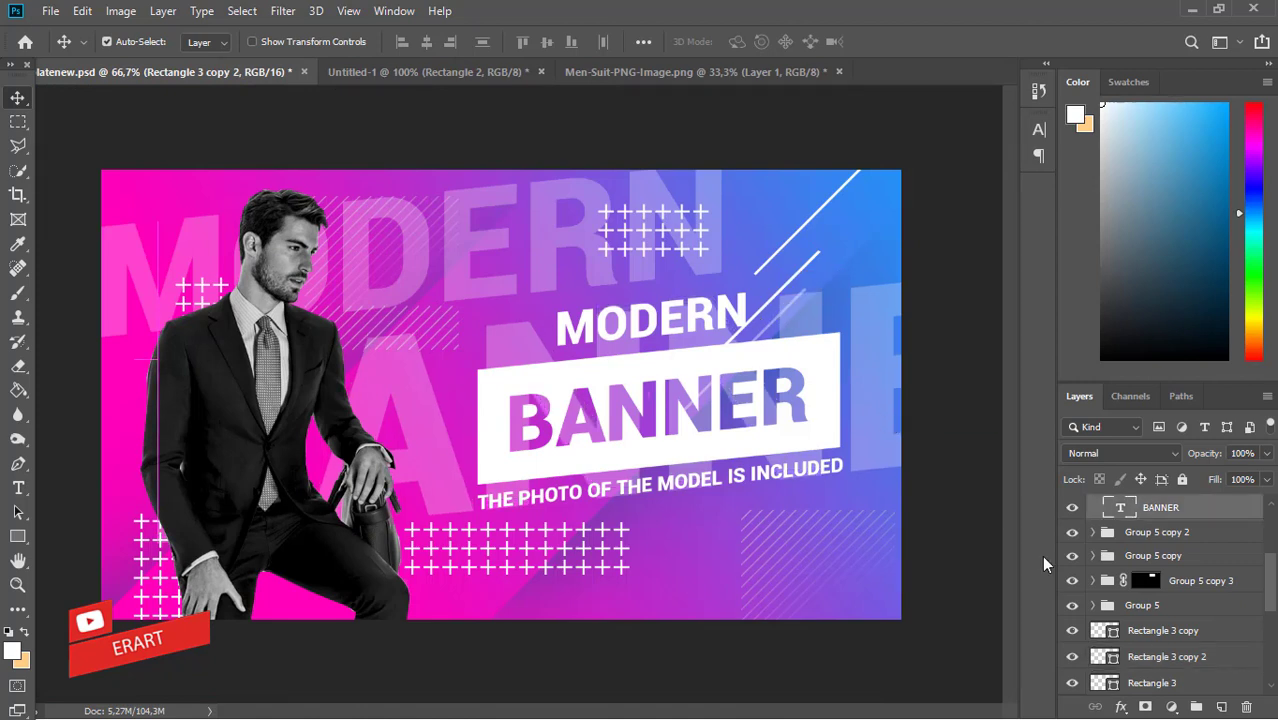
left_click(738, 245)
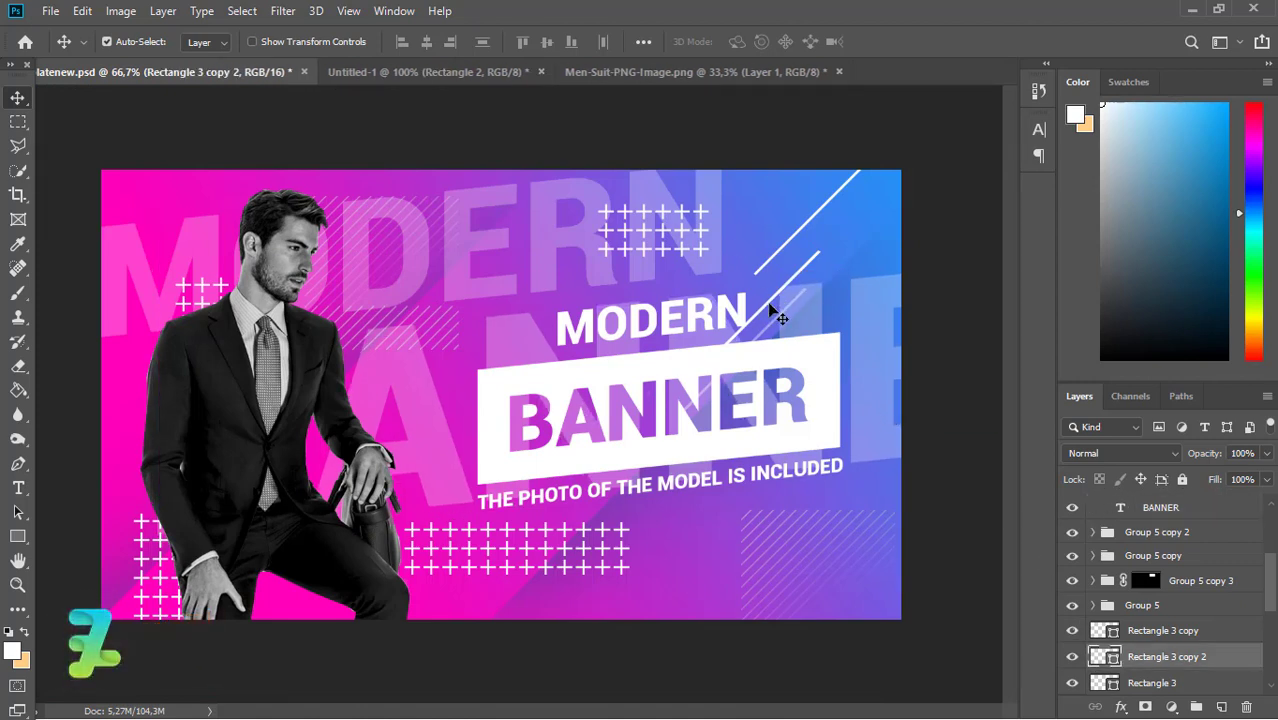
left_click(768, 320, "shift")
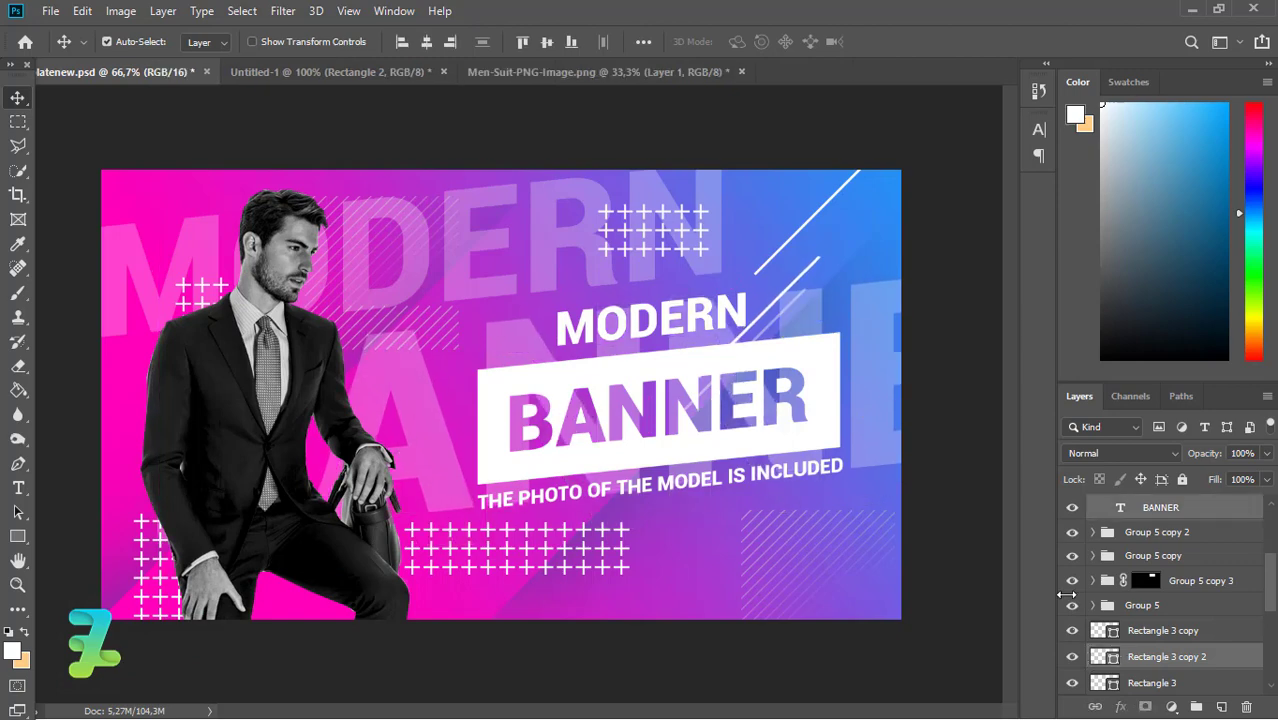
With Auto-Select off, move Rectangle 3 copy 2 to the lower right beside the bottom plus grid.
key("ctrl+plus")
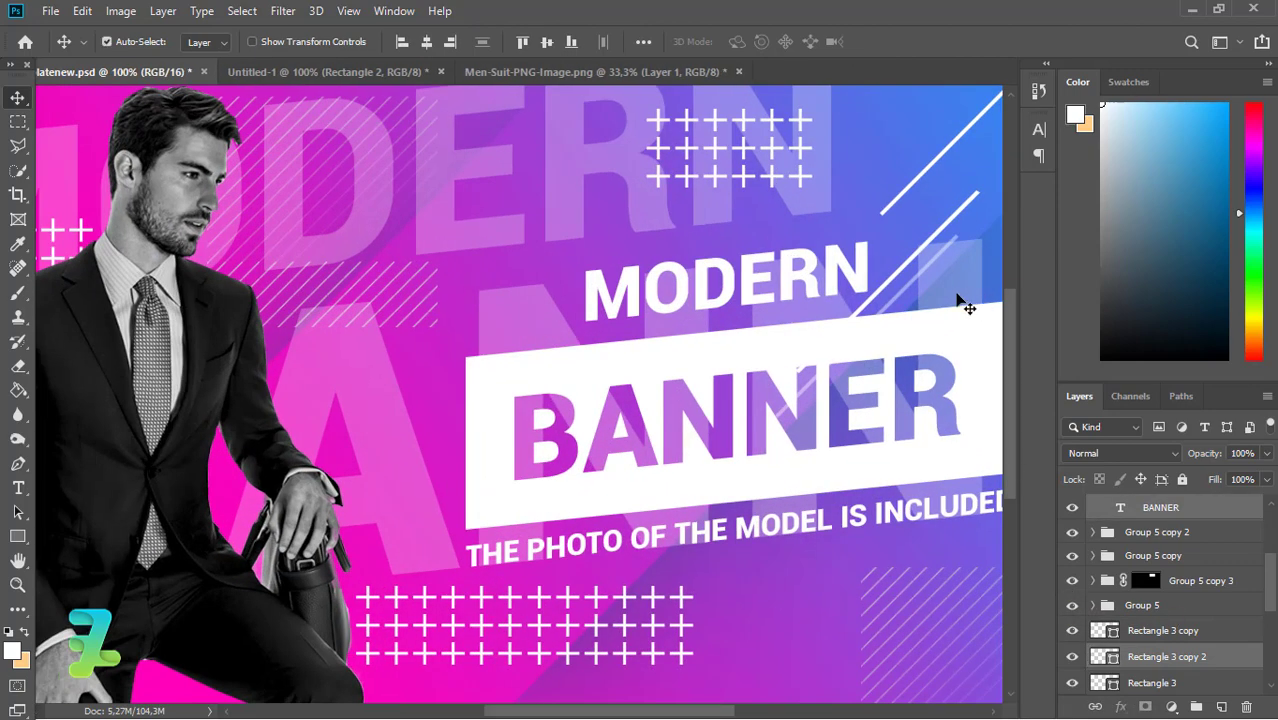
key("ctrl")
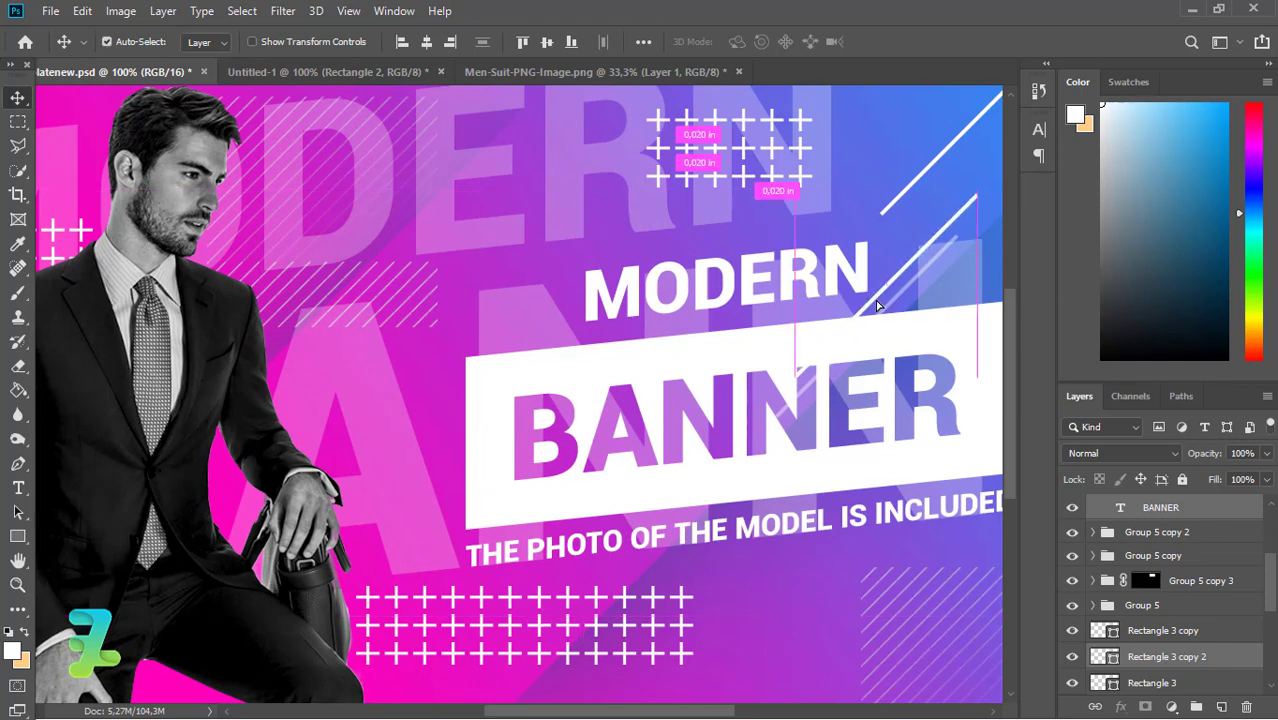
left_click_drag(880, 295, 762, 607)
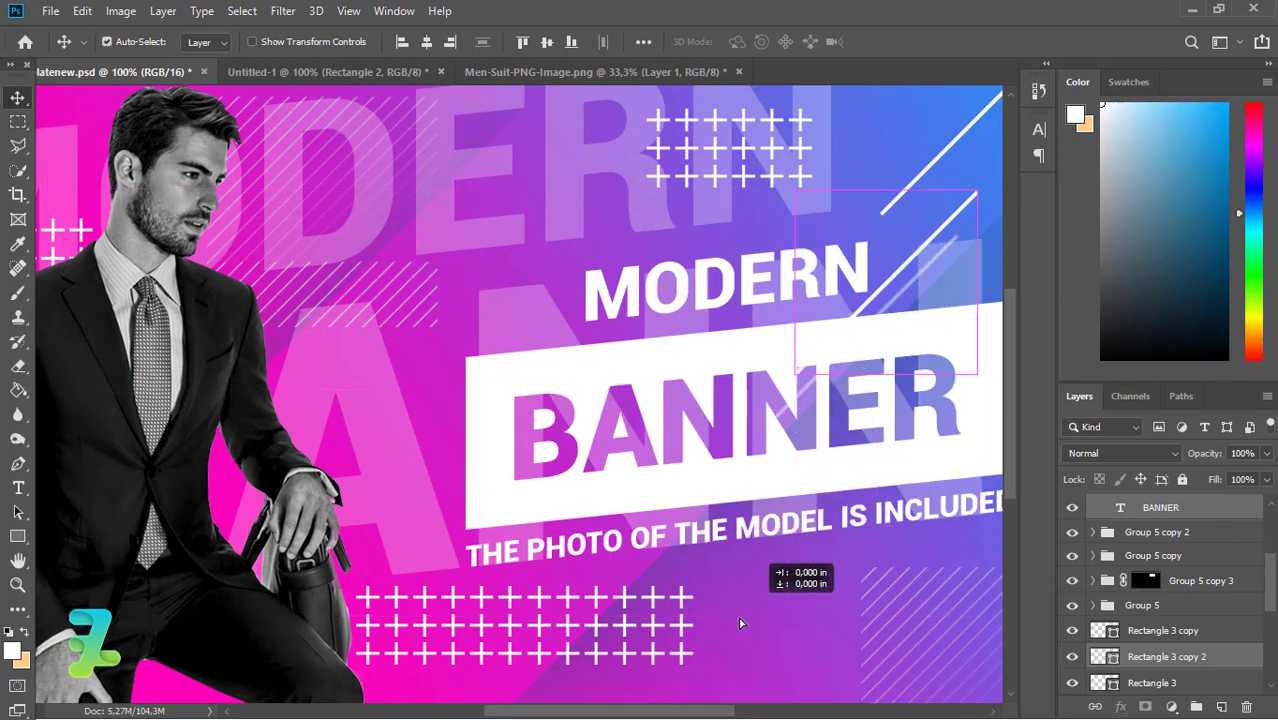
mouse_move(762, 607)
left_mouse_down()
mouse_move(760, 697)
mouse_move(760, 667)
left_mouse_up()
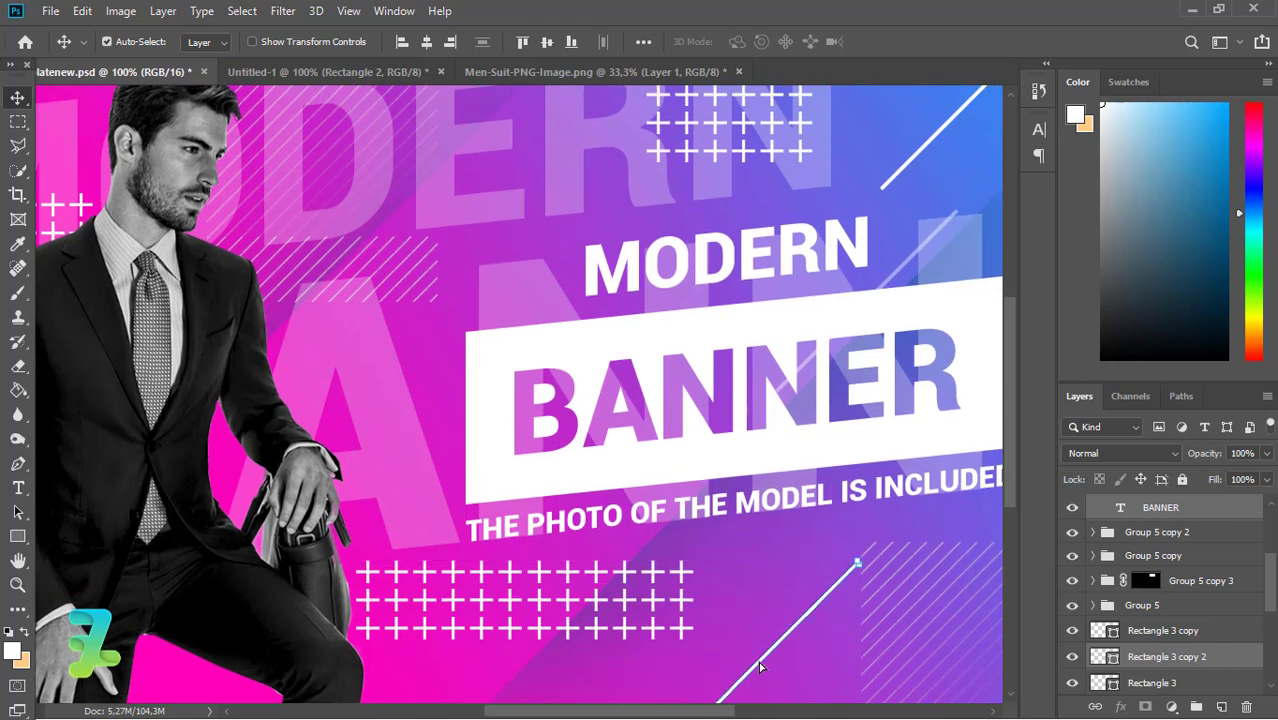
key("ctrl+minus")
key("ctrl+minus")
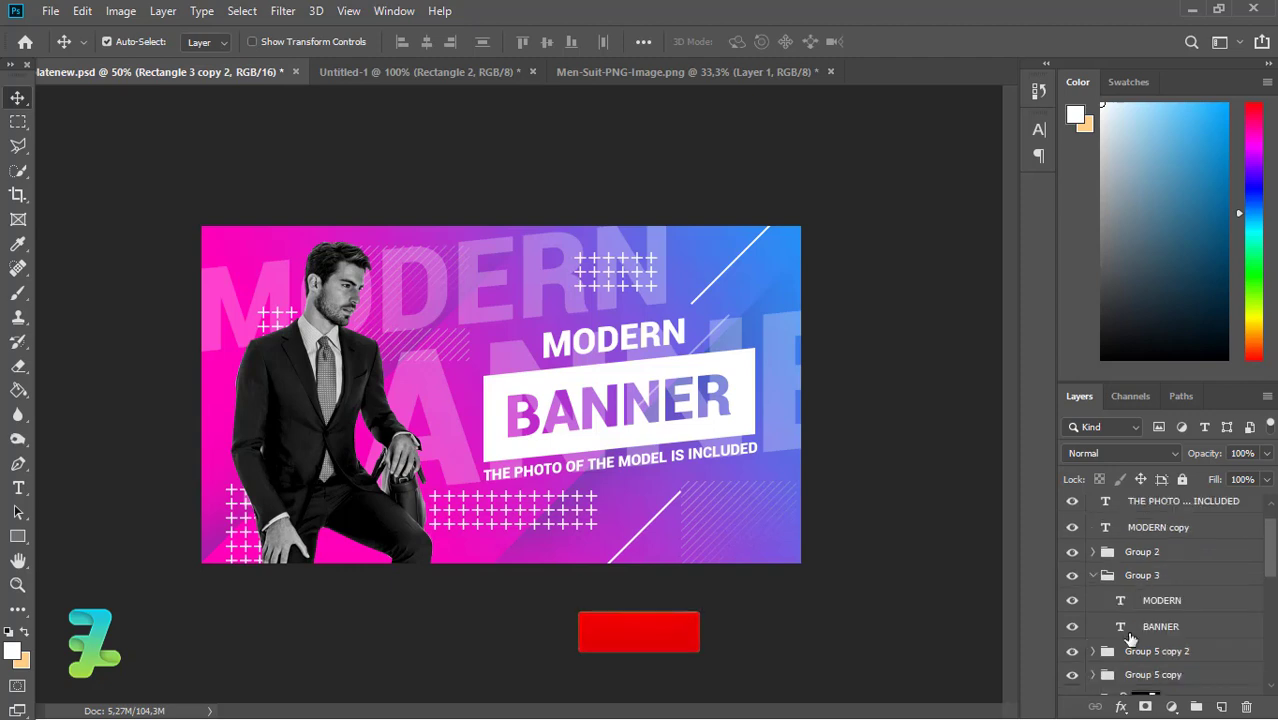
Drag the faint background BANNER text layer left so it sits partly behind the model.
left_click(725, 405)
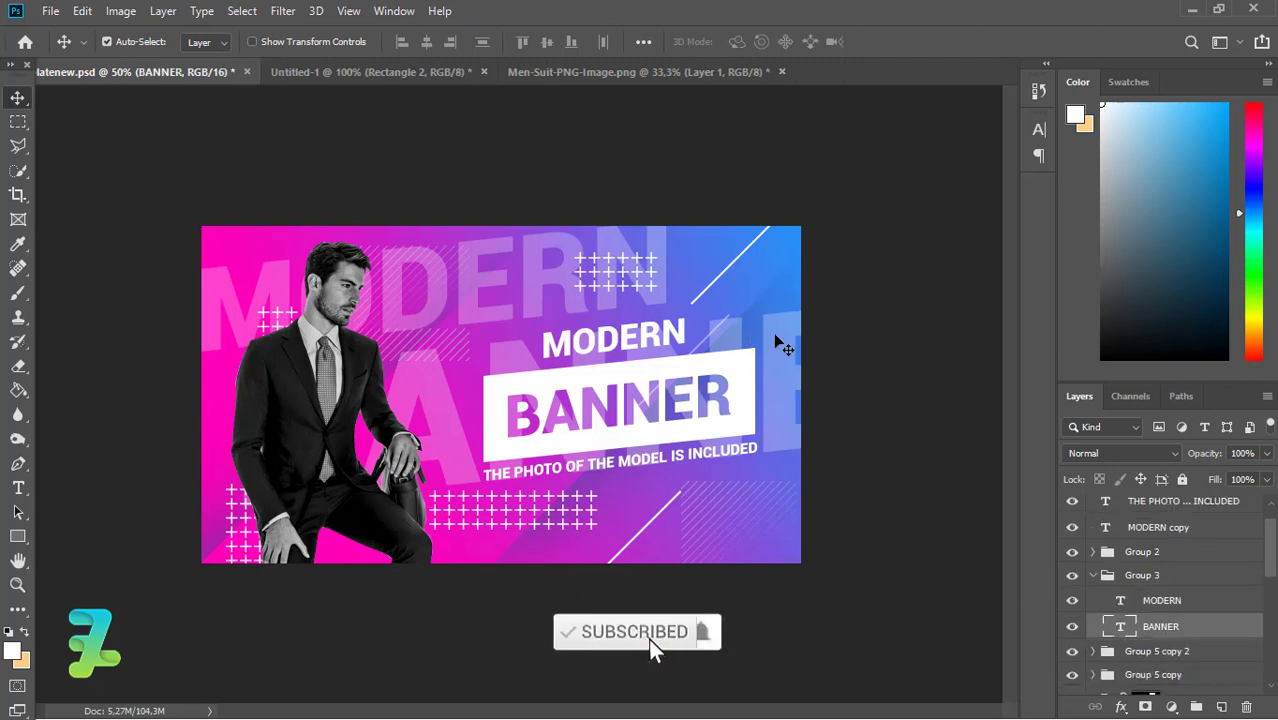
left_click_drag(757, 345, 662, 350)
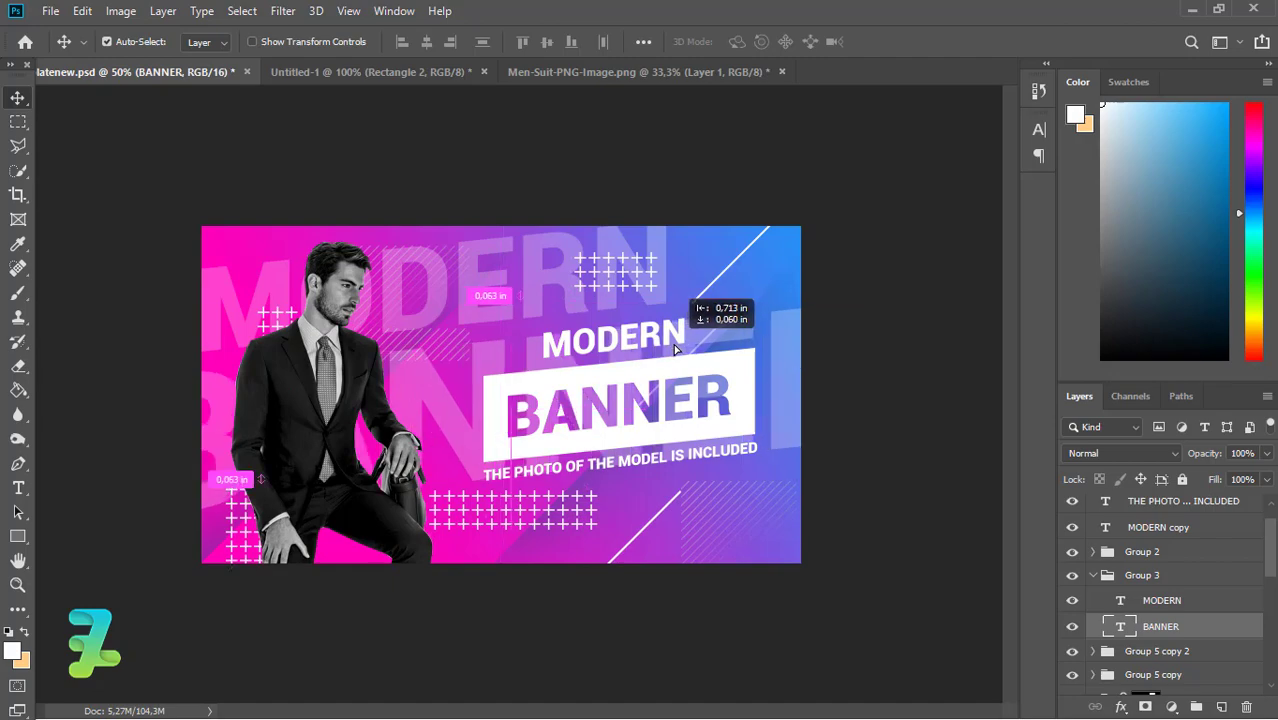
left_click_drag(662, 350, 672, 344)
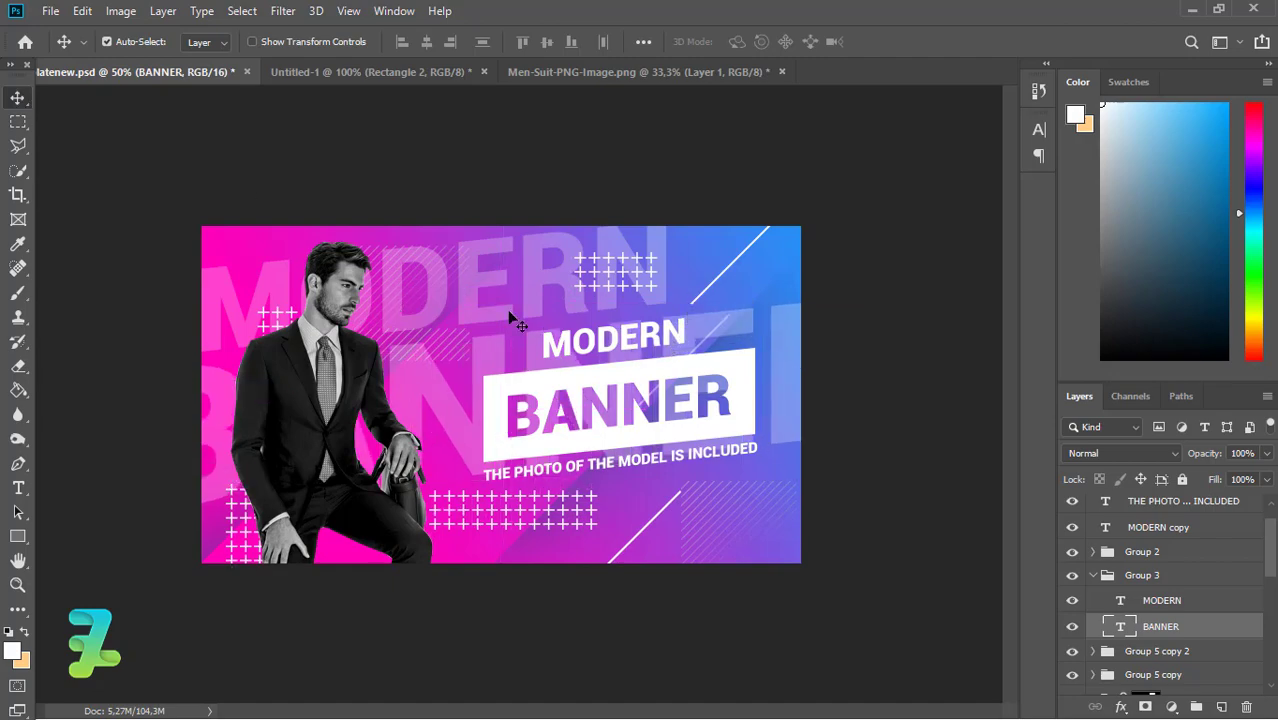